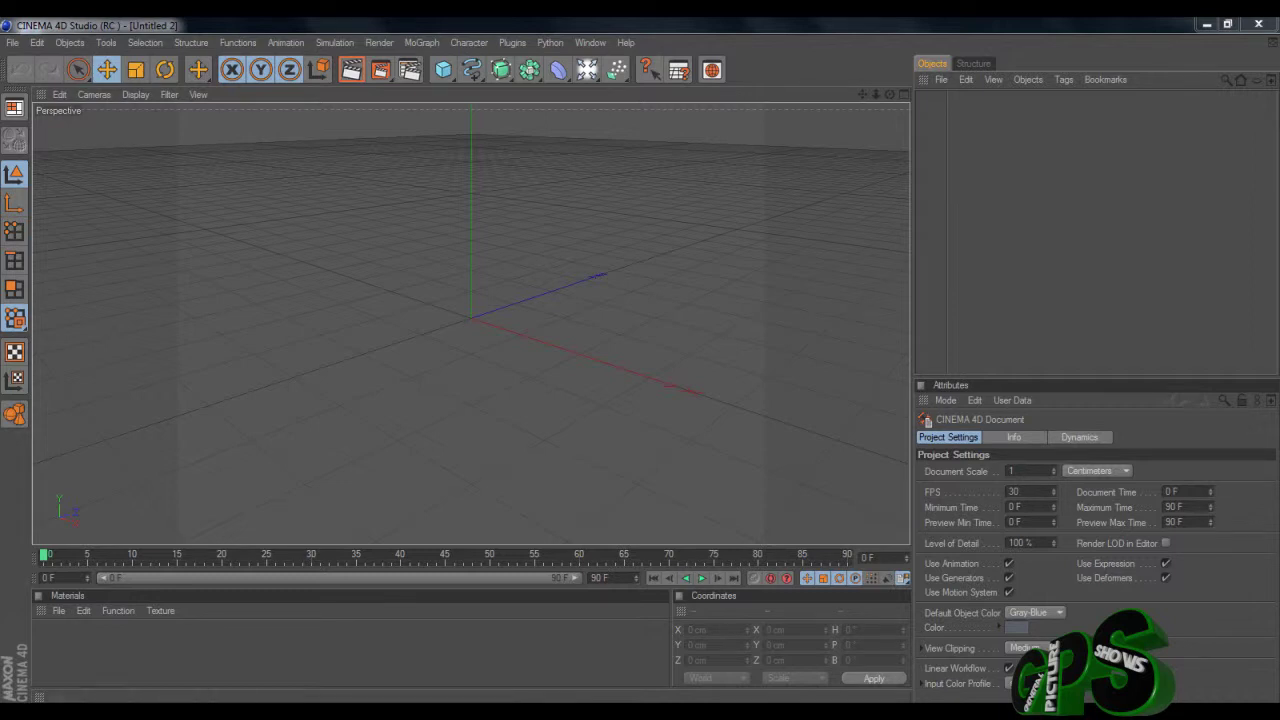
# Add a MoText object and change its text to "GPS".
pyautogui.click(422, 43)
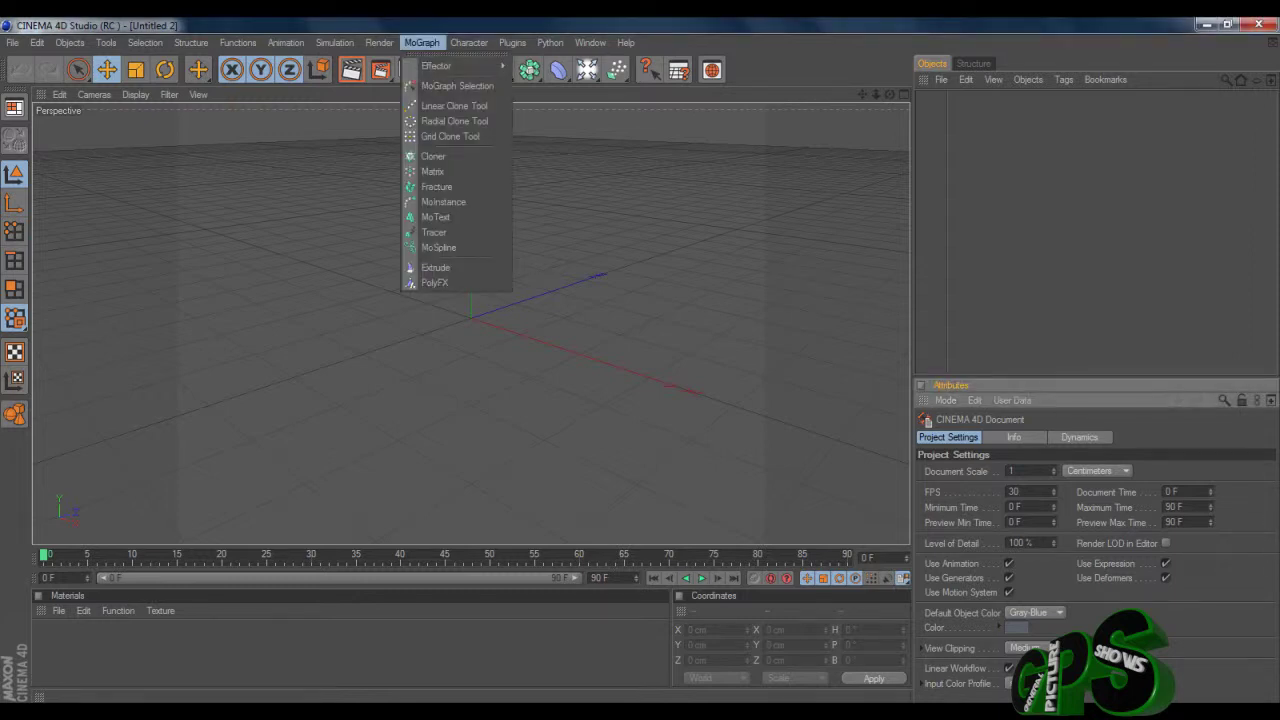
pyautogui.click(435, 216)
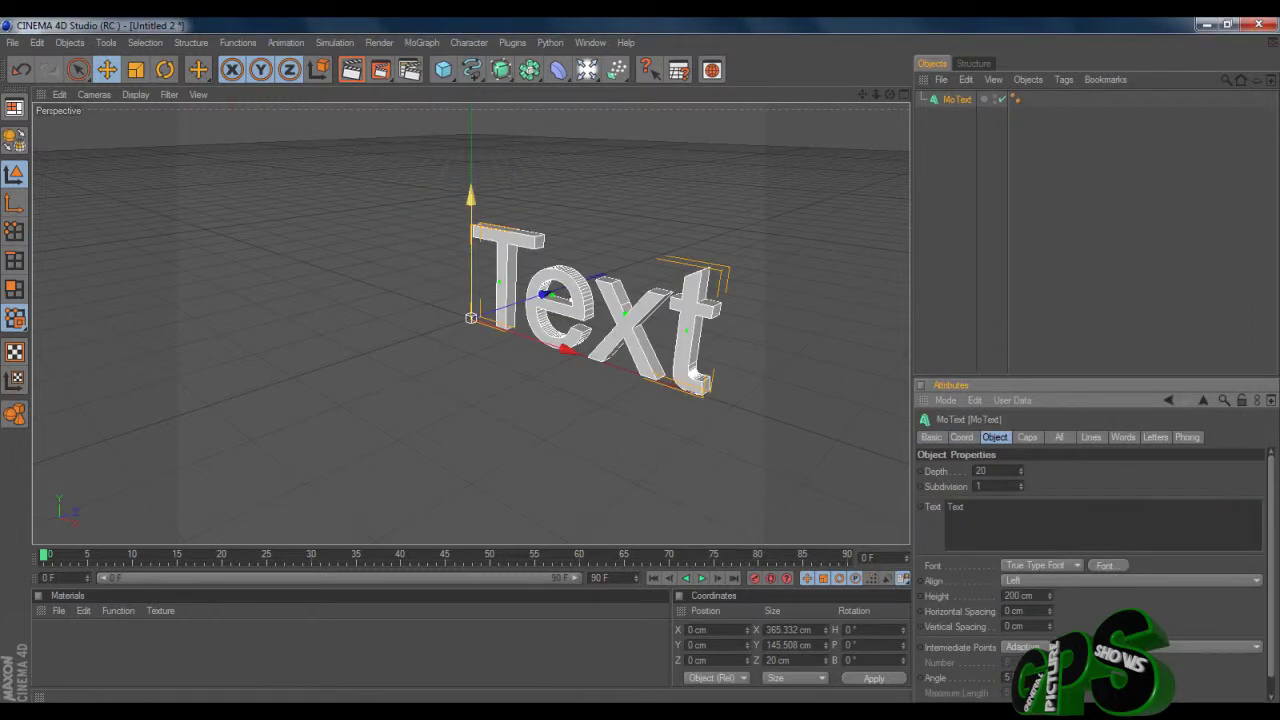
pyautogui.moveTo(967, 507); pyautogui.dragTo(925, 507)
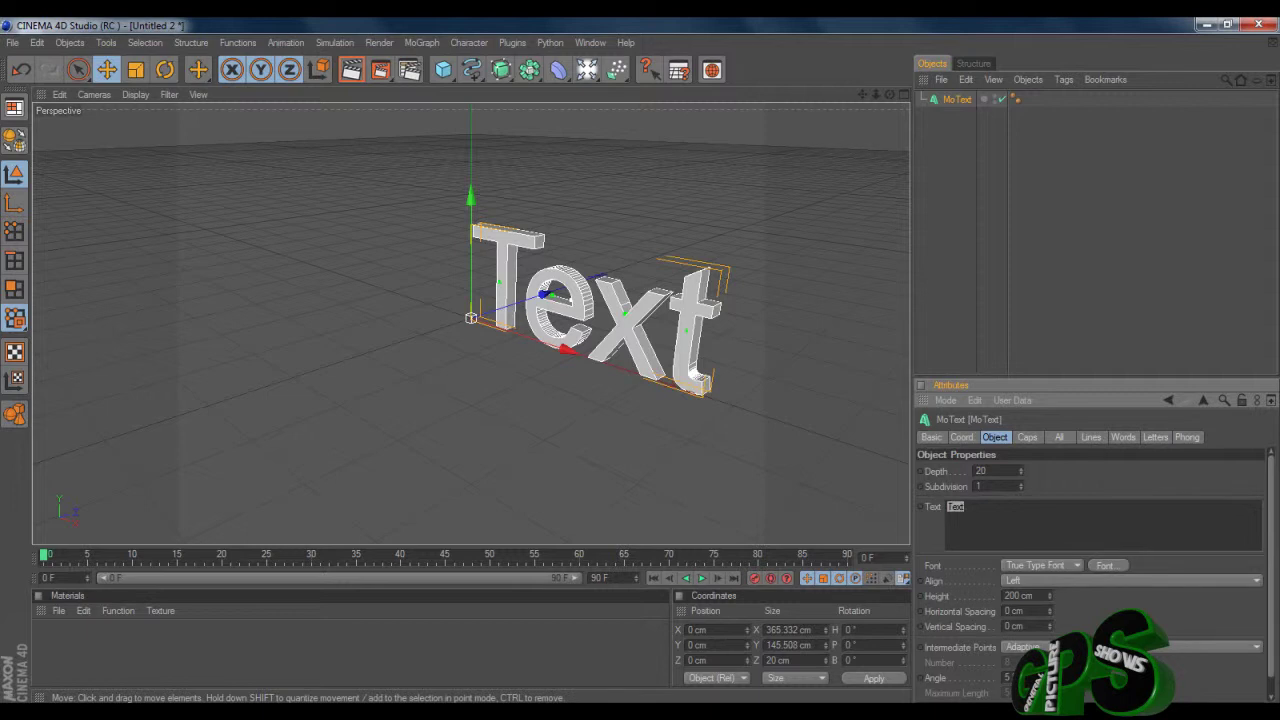
pyautogui.press('BackSpace')
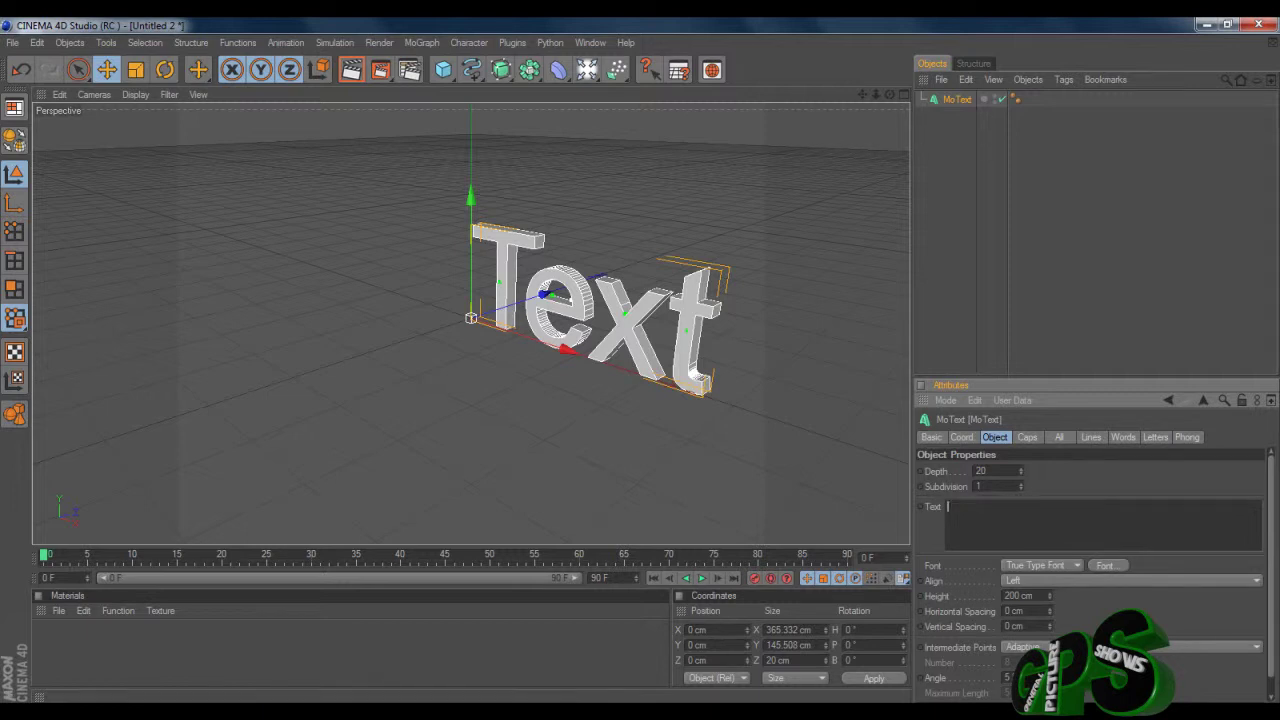
pyautogui.write('GPS')
# Set the GPS text's extrusion depth to 60.
pyautogui.doubleClick(981, 471)
pyautogui.write('60')
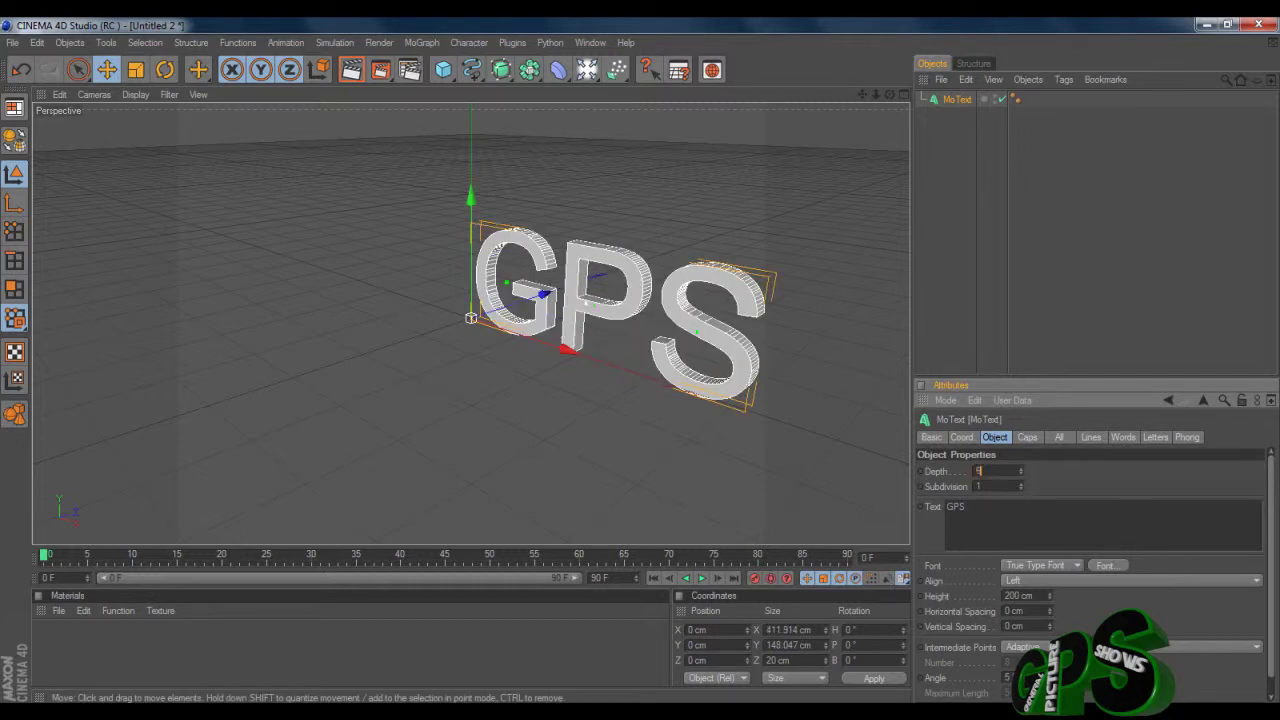
pyautogui.press('Return')
# Change the GPS text's font to Devil Breeze in the Bold style.
pyautogui.moveTo(890, 94); pyautogui.dragTo(983, 74)
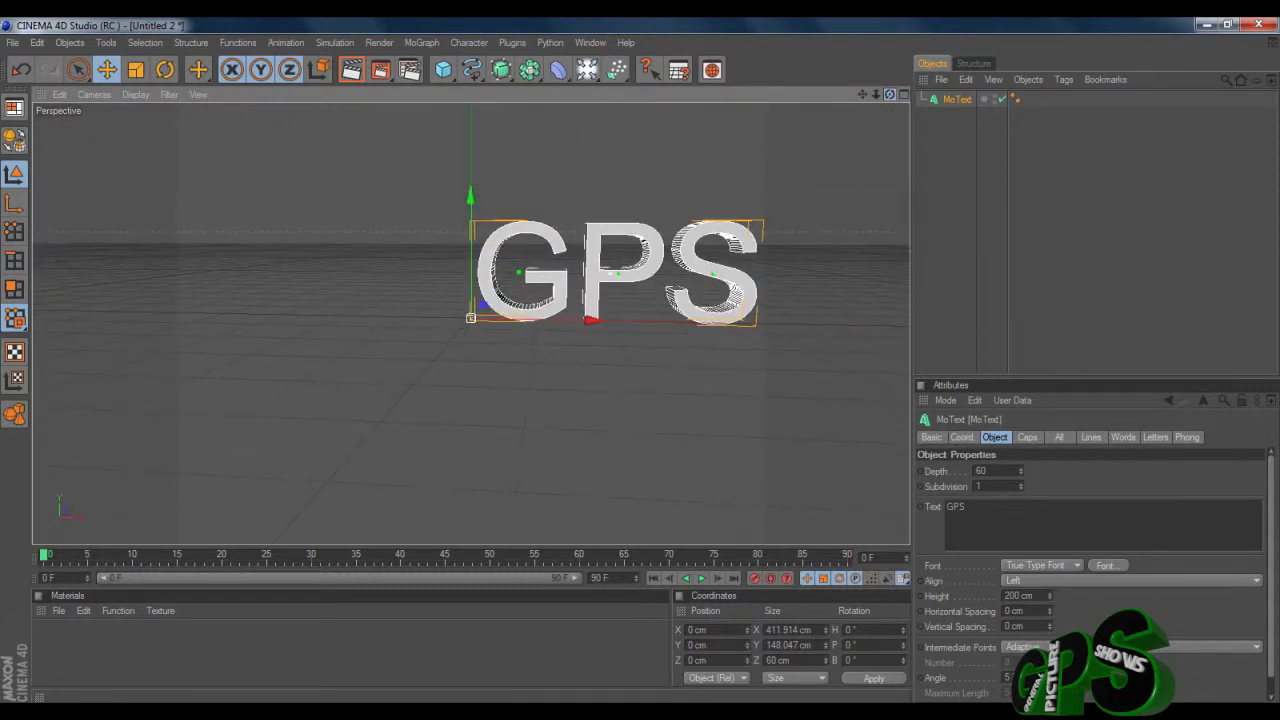
pyautogui.moveTo(862, 94); pyautogui.dragTo(802, 96)
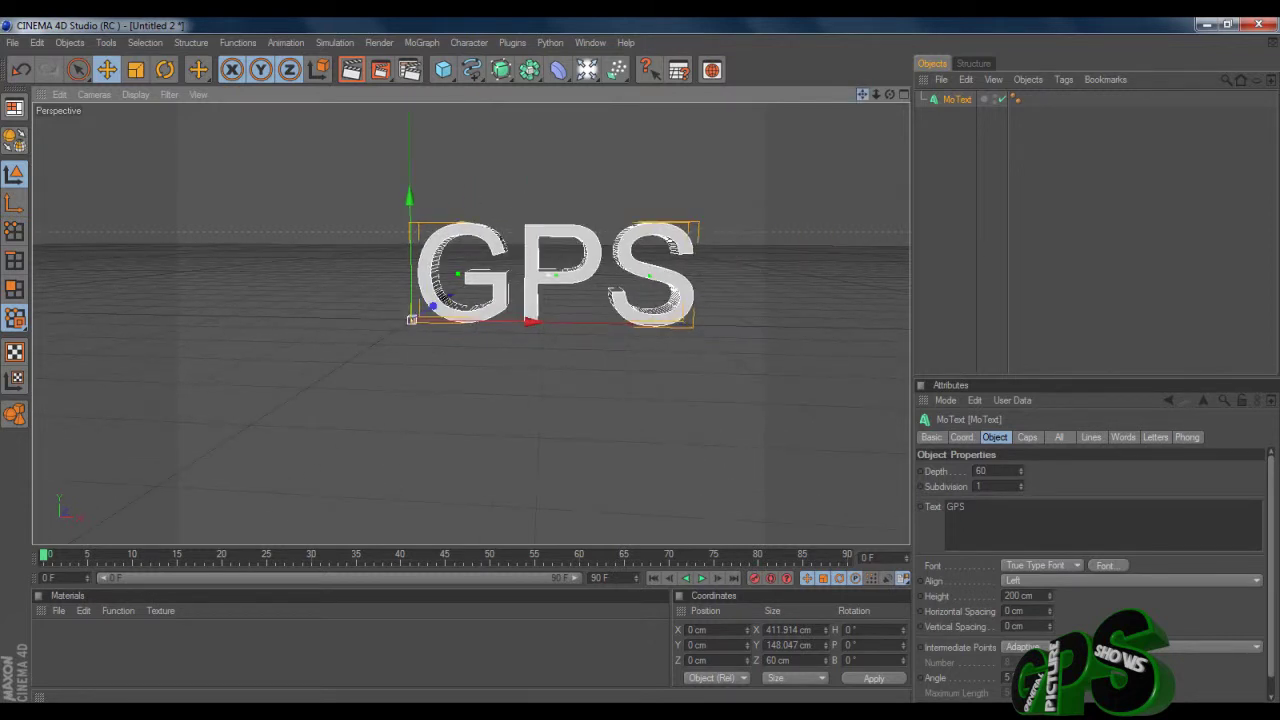
pyautogui.moveTo(890, 94); pyautogui.dragTo(888, 94)
pyautogui.click(1108, 566)
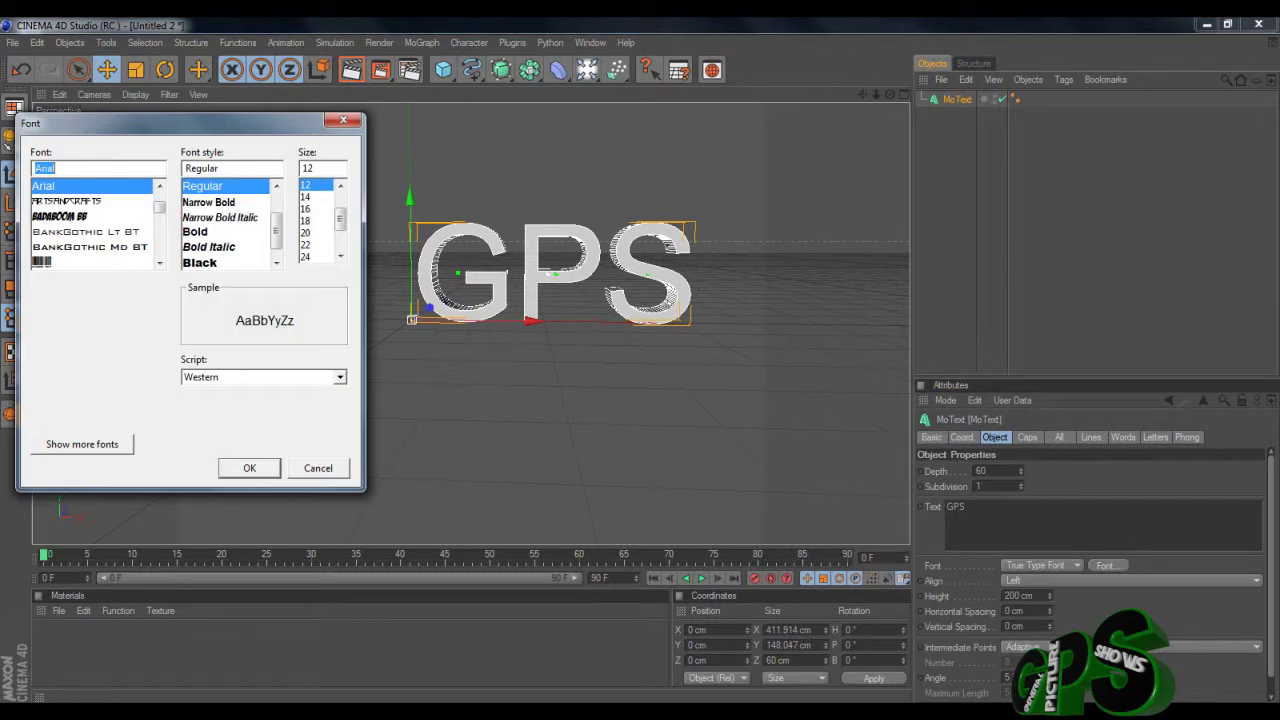
pyautogui.scroll(-5, 92, 225)
pyautogui.scroll(-1, 92, 225)
pyautogui.scroll(-5, 95, 225)
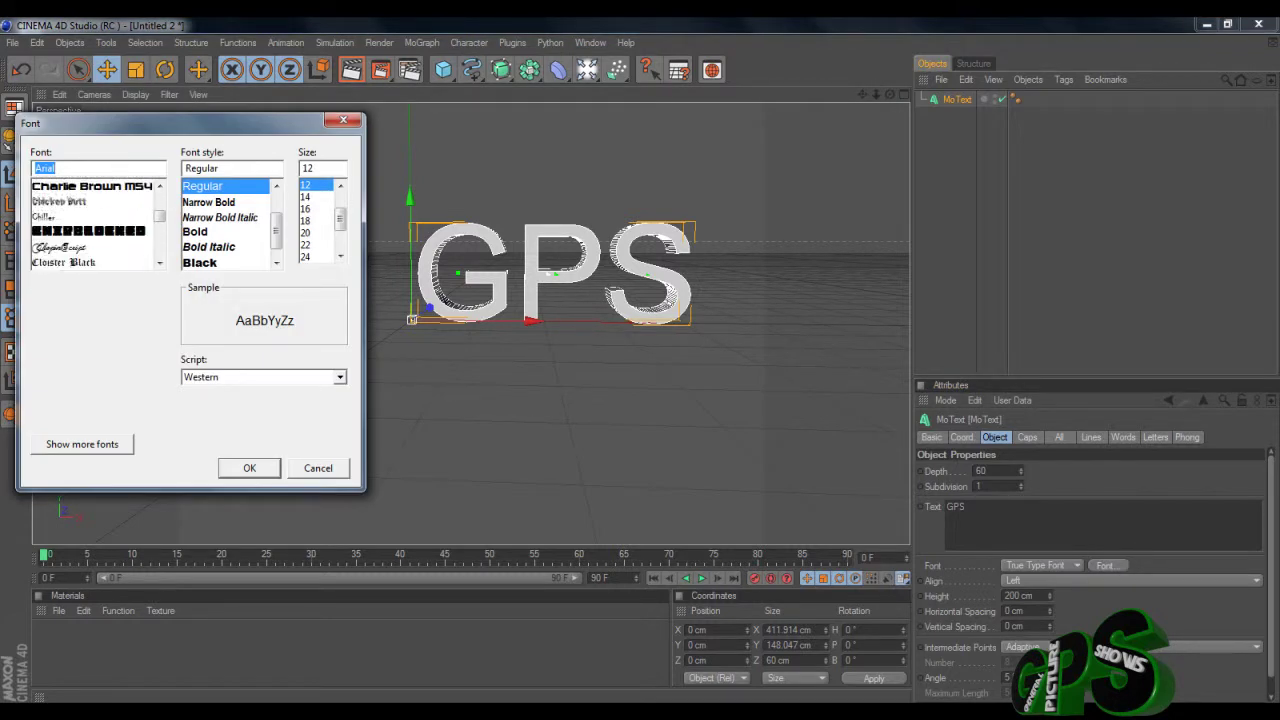
pyautogui.scroll(-5, 95, 225)
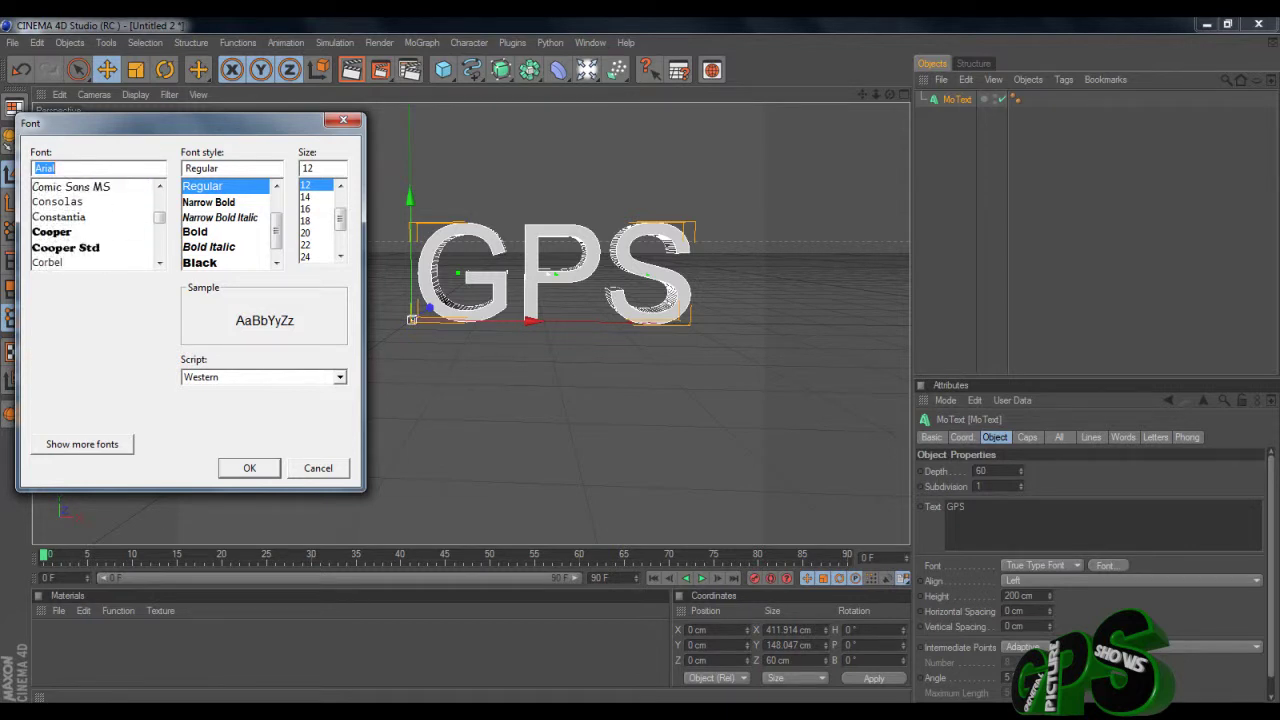
pyautogui.write('dd')
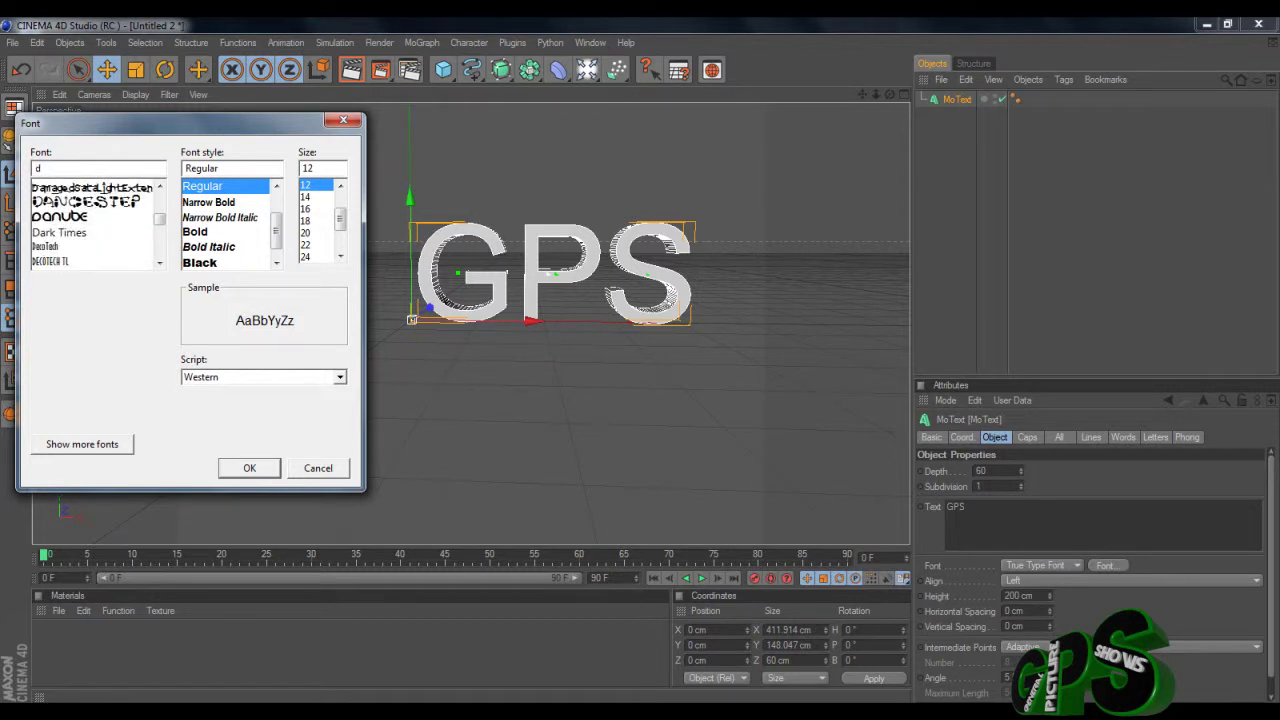
pyautogui.press('BackSpace')
pyautogui.press('BackSpace')
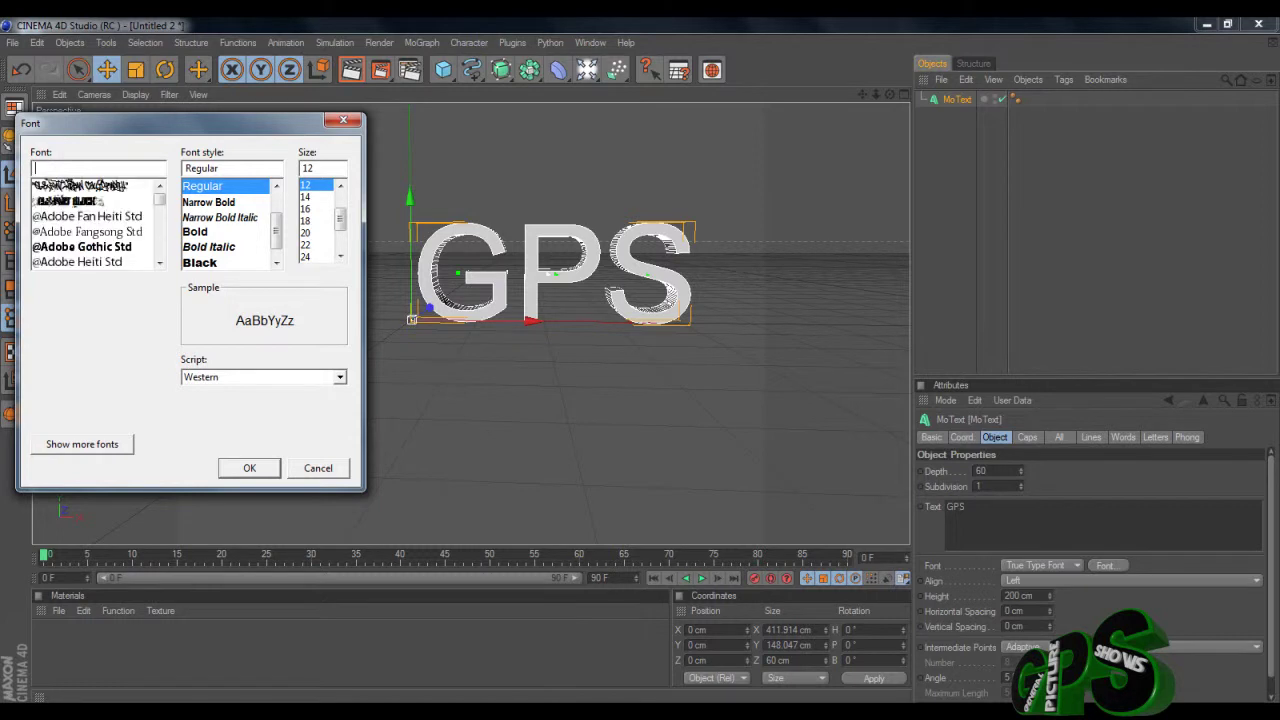
pyautogui.write('D')
pyautogui.scroll(-1, 95, 225)
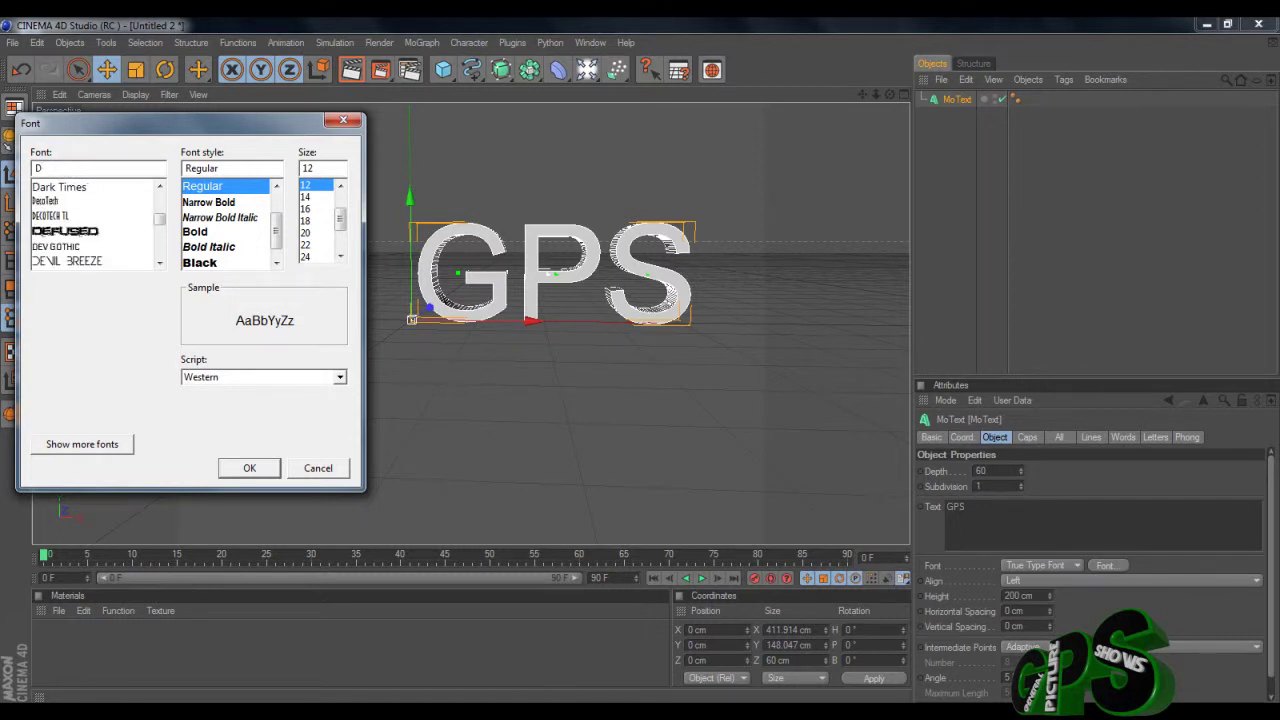
pyautogui.click(68, 261)
pyautogui.click(198, 246)
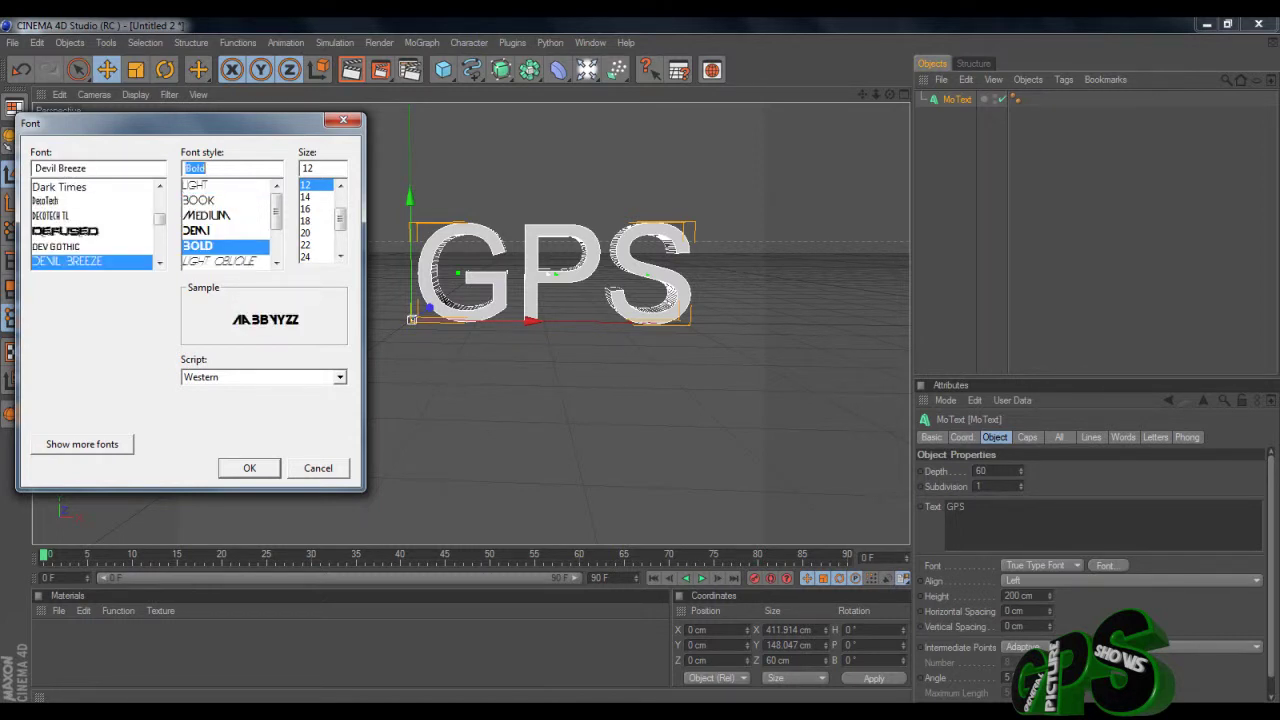
pyautogui.click(249, 468)
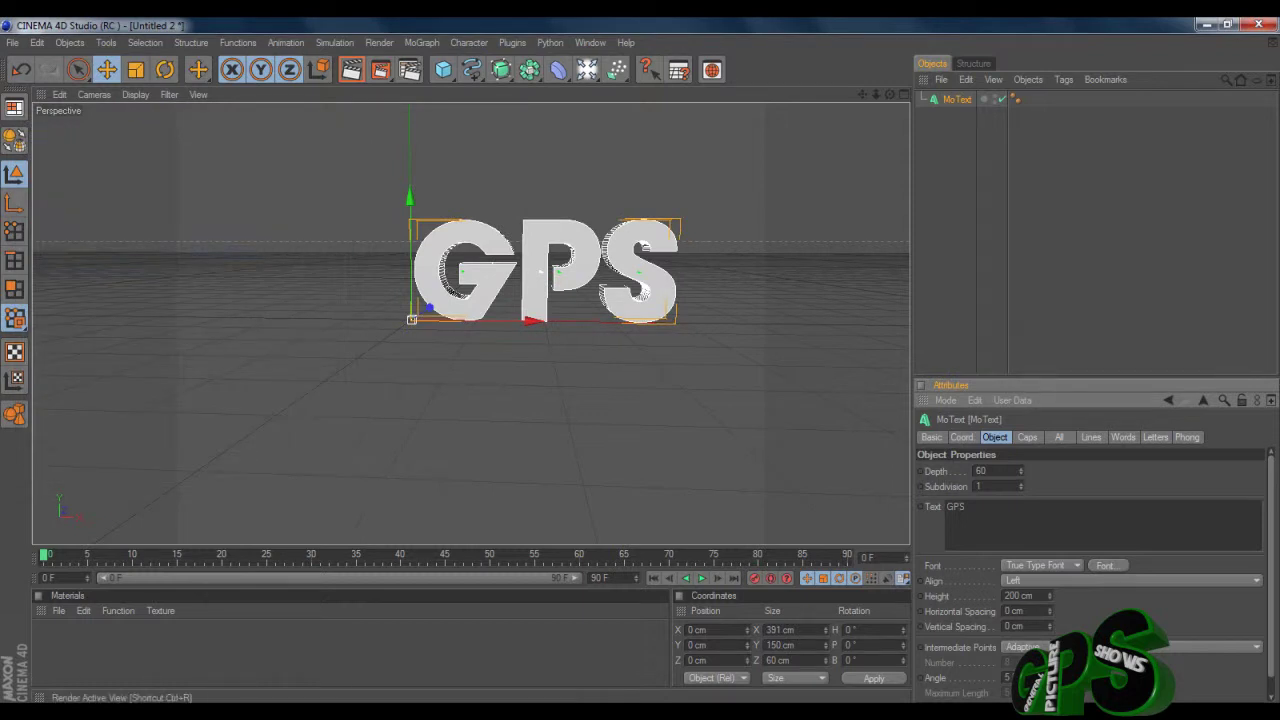
# Render the active view to preview the GPS text and look at the reference logo on the desktop wallpaper.
pyautogui.click(352, 69)
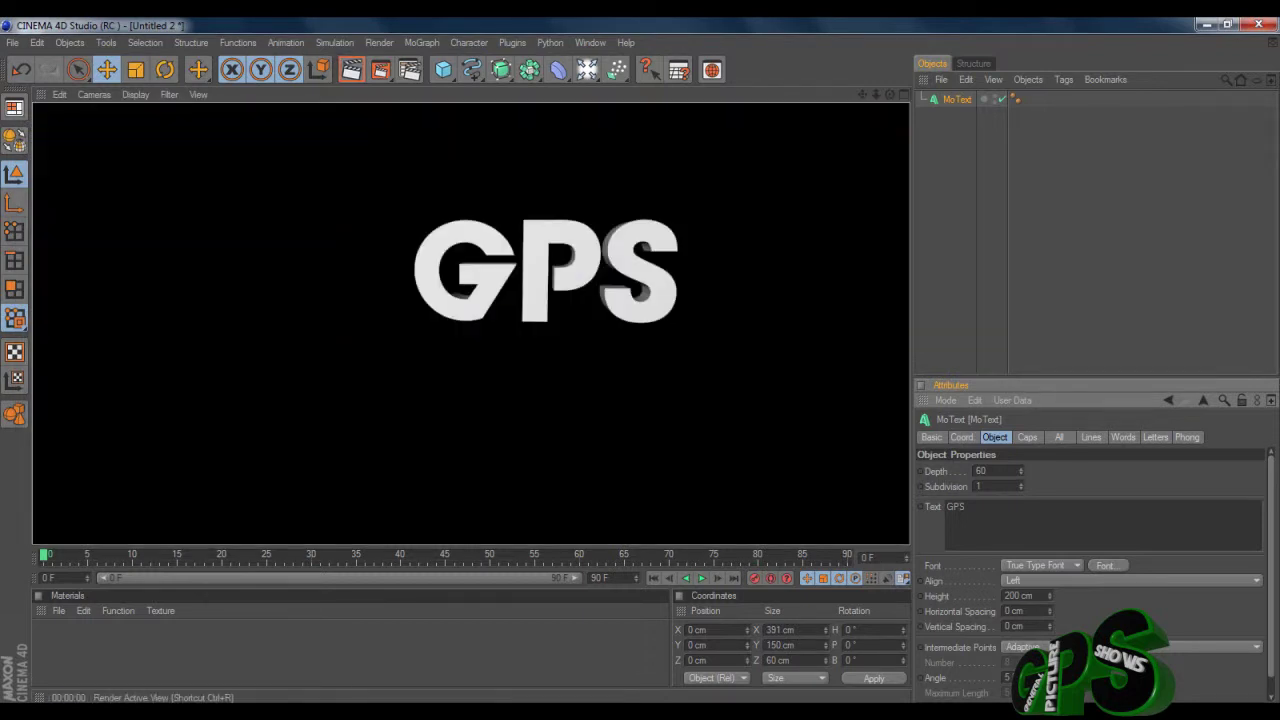
pyautogui.moveTo(868, 25); pyautogui.dragTo(835, 274)
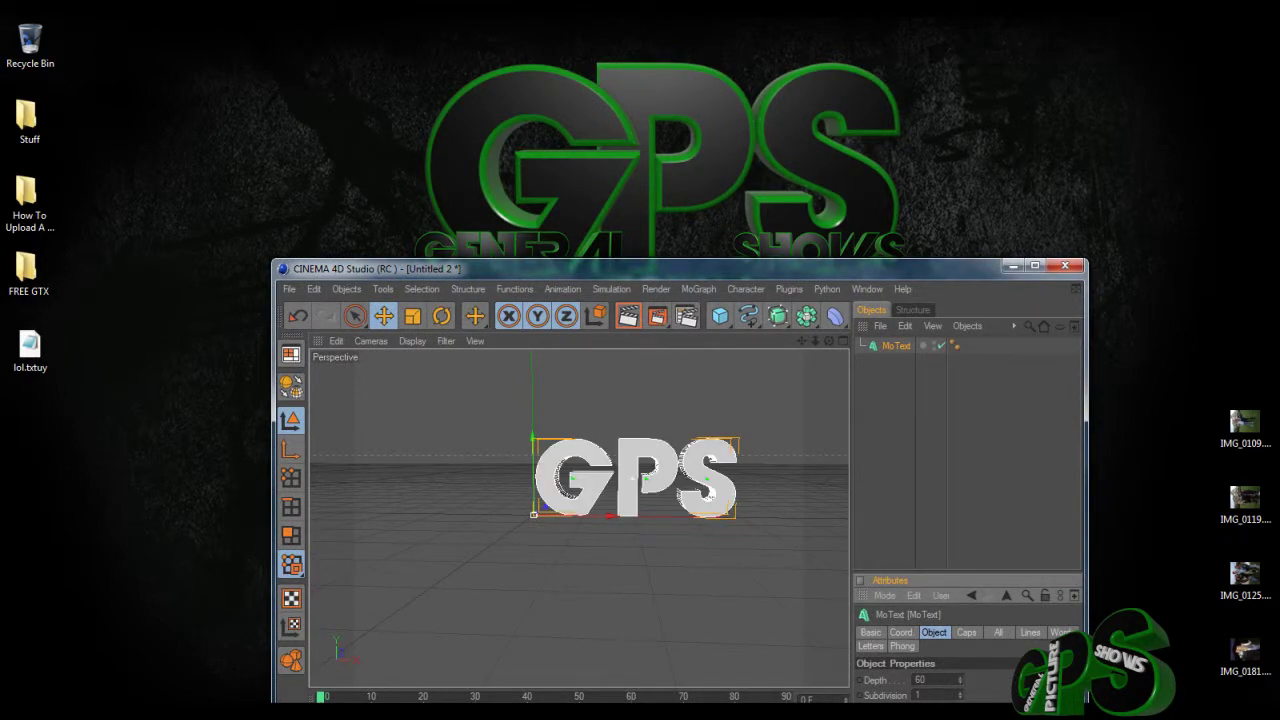
pyautogui.moveTo(835, 268); pyautogui.dragTo(843, 18)
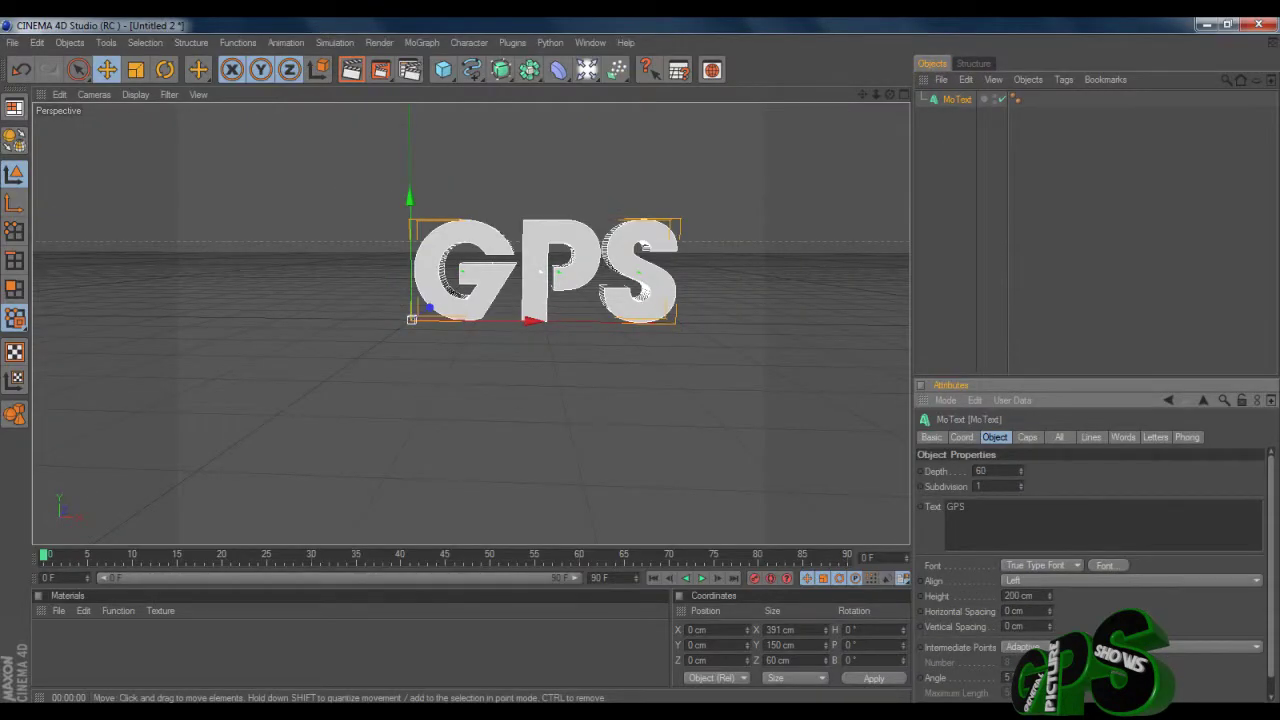
# Set both the start and end caps of the GPS text to Fillet Cap.
pyautogui.scroll(6, 545, 270)
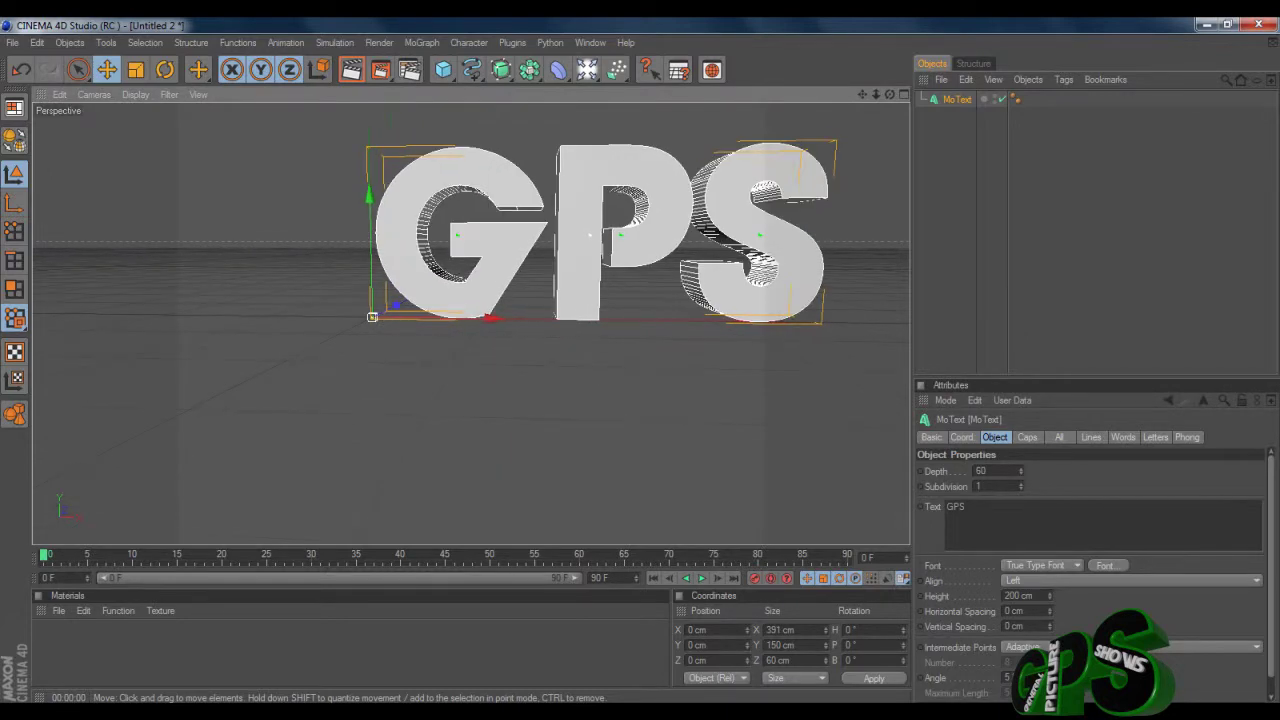
pyautogui.moveTo(862, 94); pyautogui.dragTo(782, 151)
pyautogui.moveTo(889, 94); pyautogui.dragTo(899, 92)
pyautogui.click(1027, 437)
pyautogui.click(1036, 471)
pyautogui.click(1036, 532)
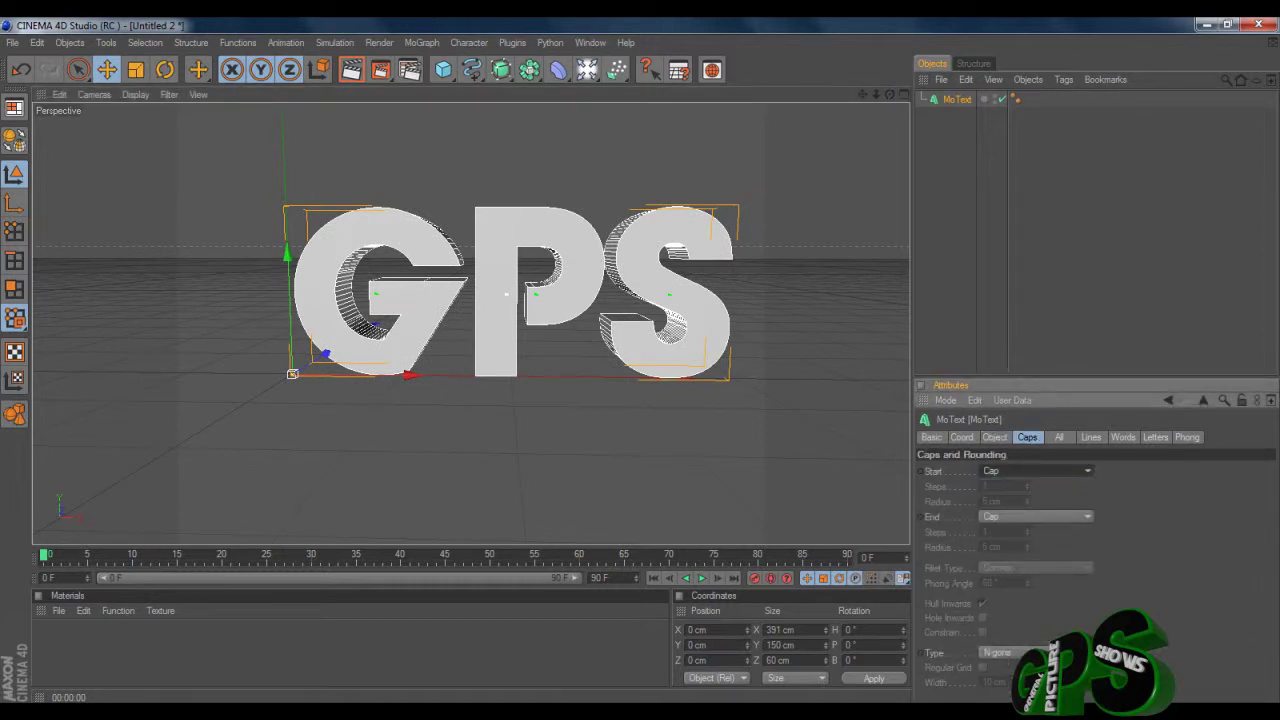
pyautogui.click(1036, 517)
pyautogui.click(1036, 578)
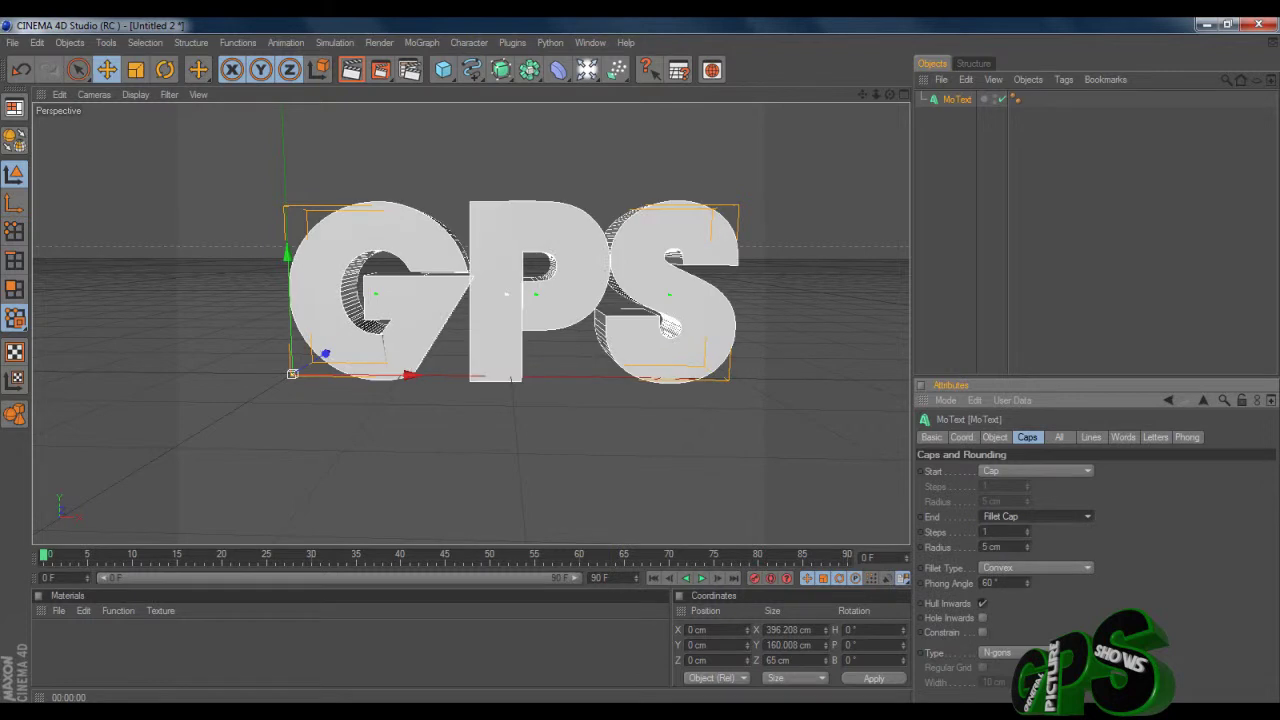
pyautogui.click(1036, 471)
pyautogui.click(1001, 532)
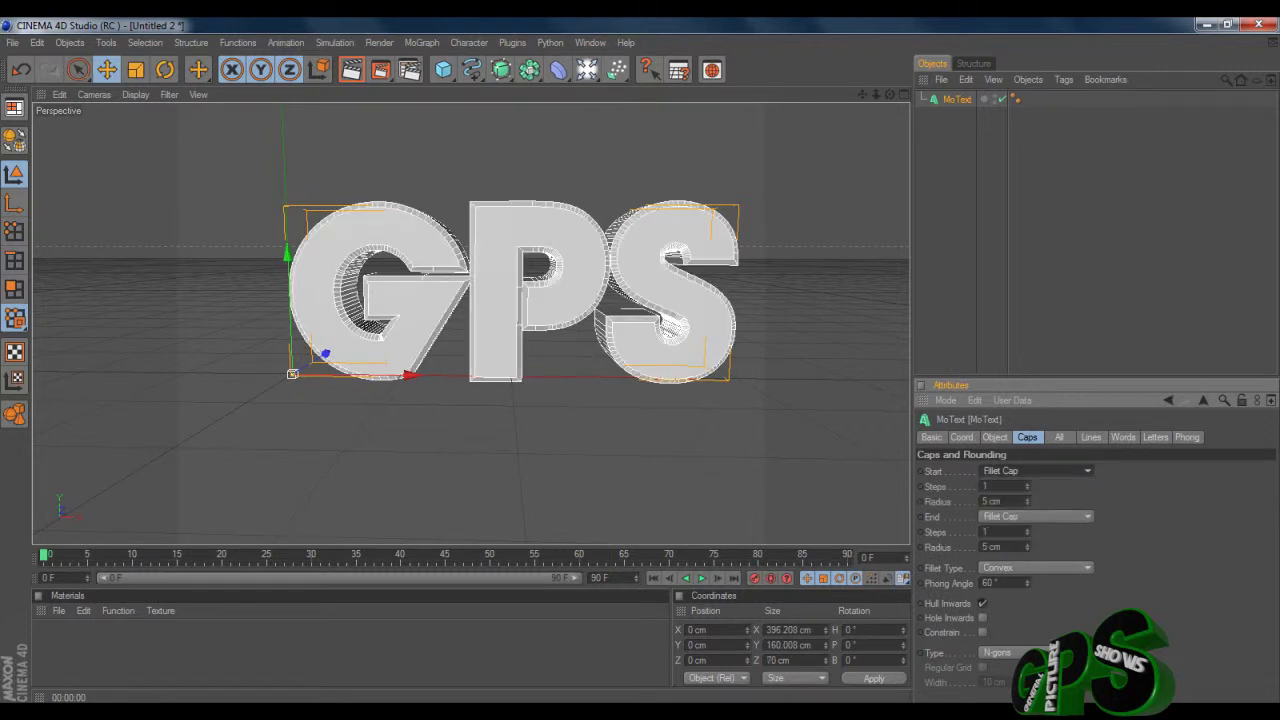
# Try None as the text's start cap and render the active view to check it.
pyautogui.click(1036, 471)
pyautogui.click(1000, 486)
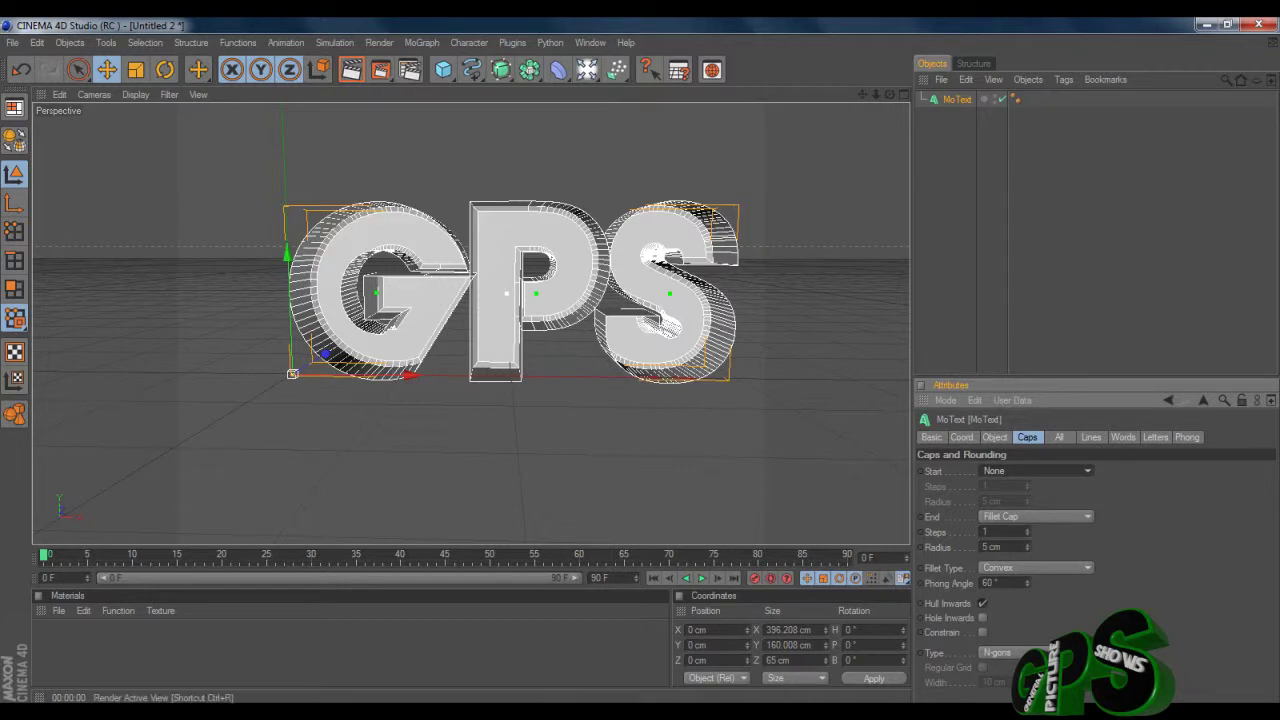
pyautogui.click(352, 69)
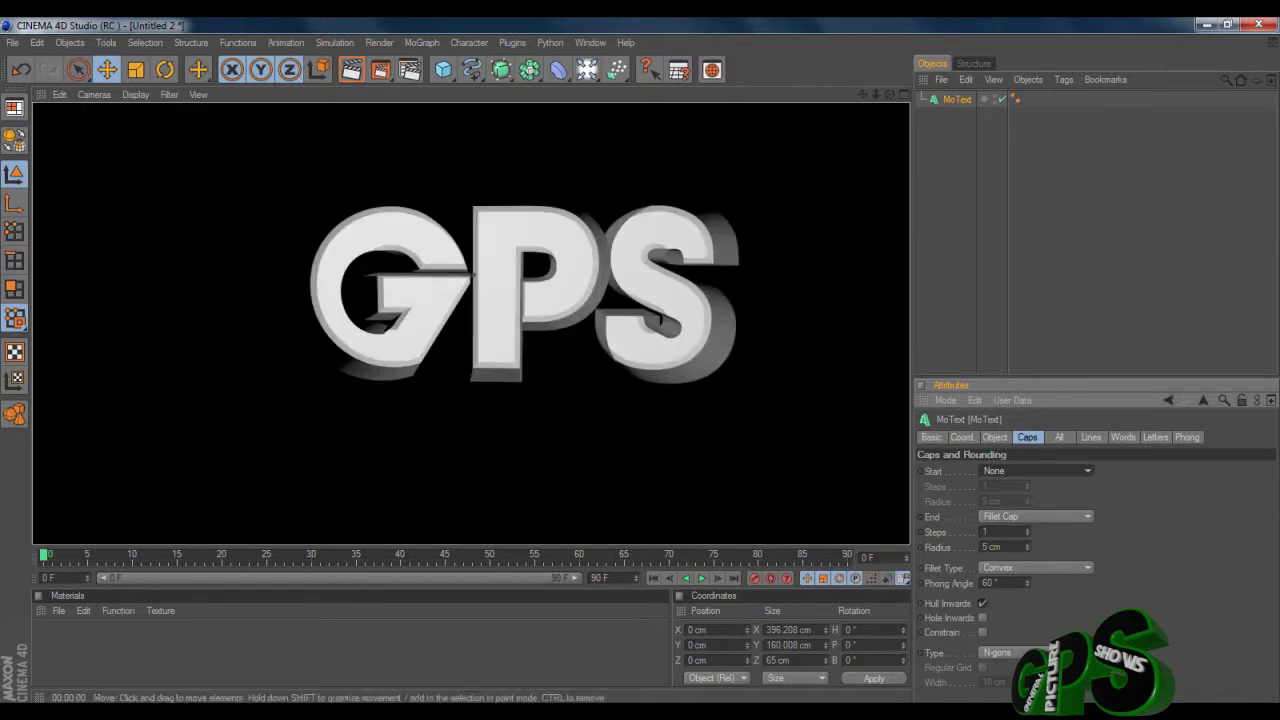
# Try a plain Cap as the start cap with a test render, and restore Fillet Cap.
pyautogui.click(1035, 470)
pyautogui.click(1000, 501)
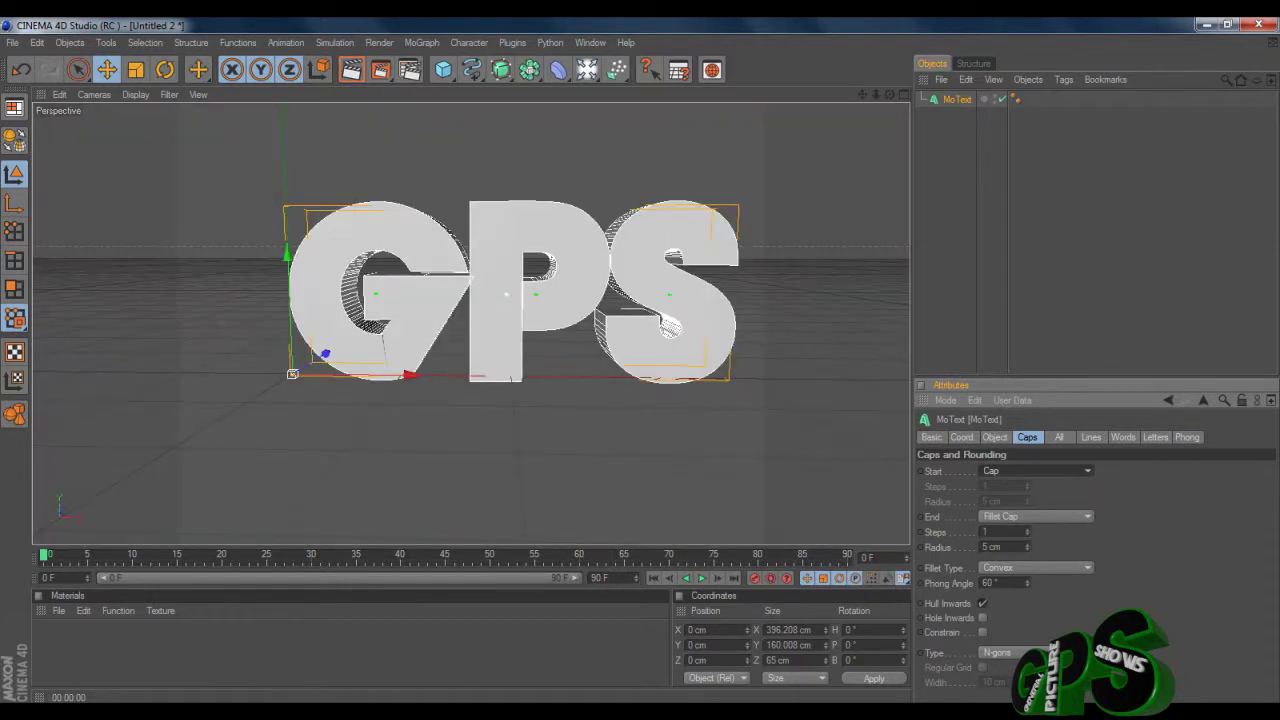
pyautogui.click(352, 69)
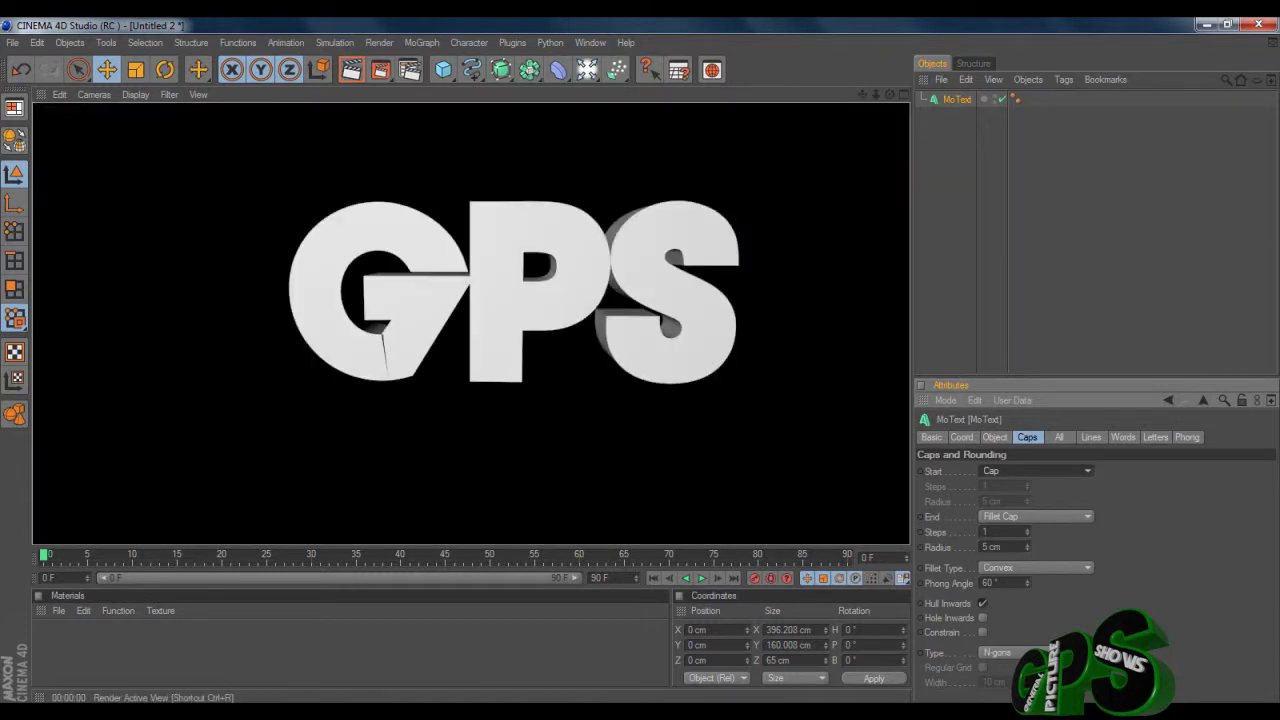
pyautogui.click(1035, 471)
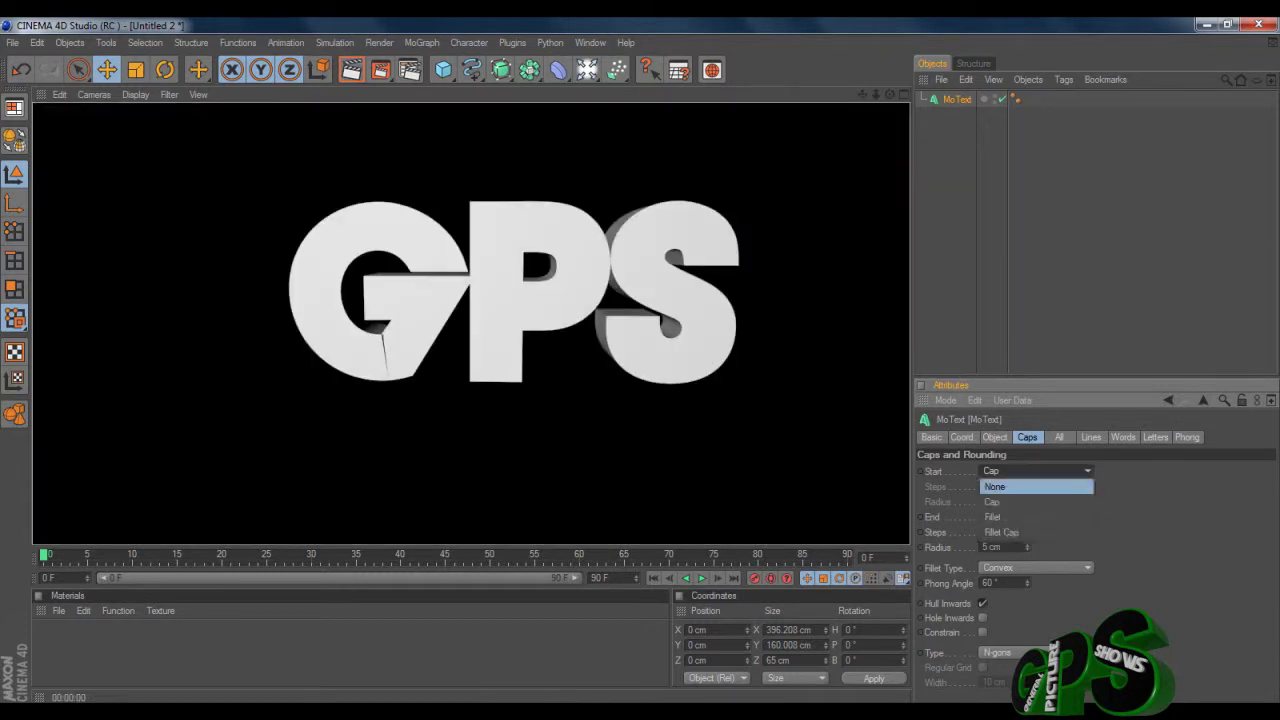
pyautogui.click(1010, 532)
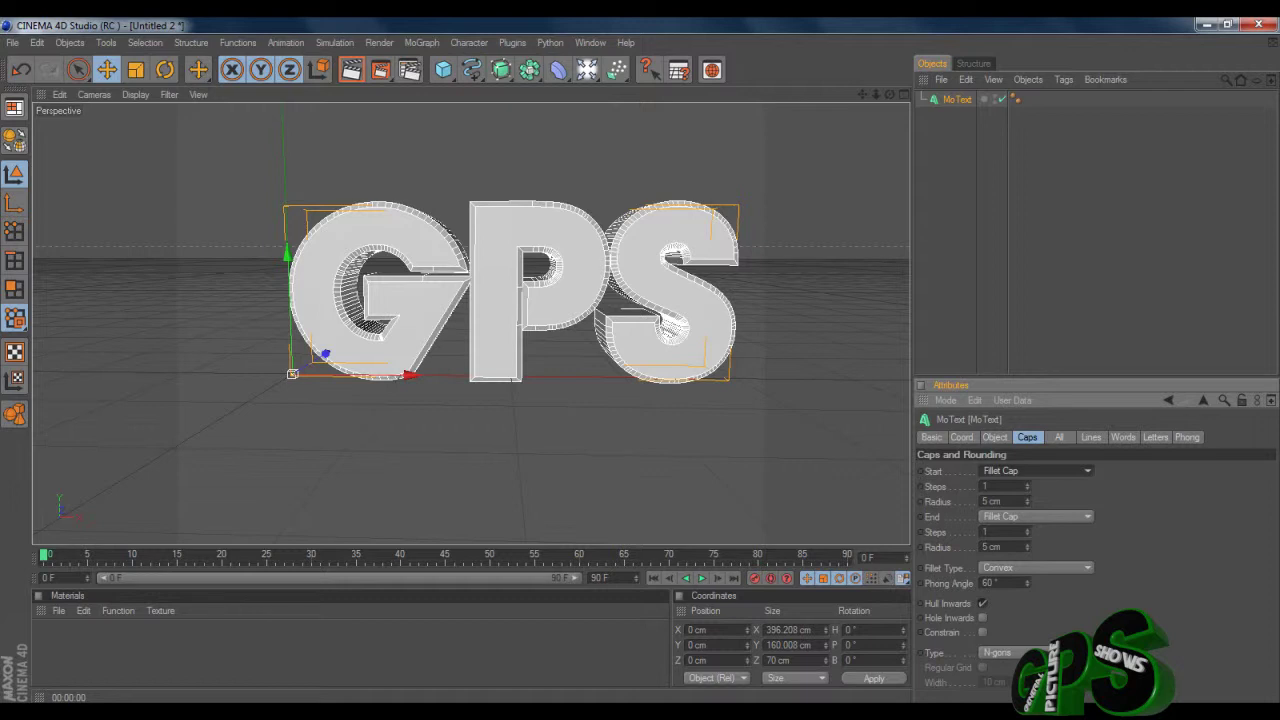
# Set the fillet steps to 2 for both the start and end caps of the text.
pyautogui.click(1027, 484)
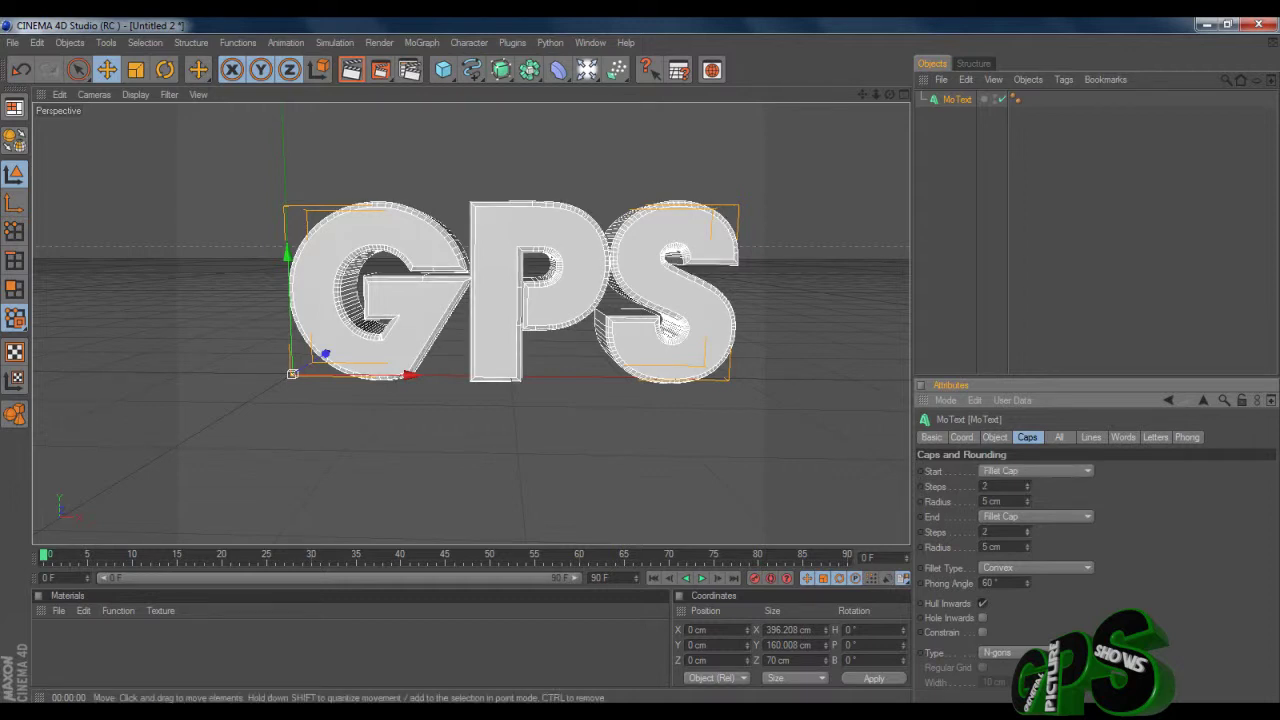
pyautogui.scroll(10, 471, 324)
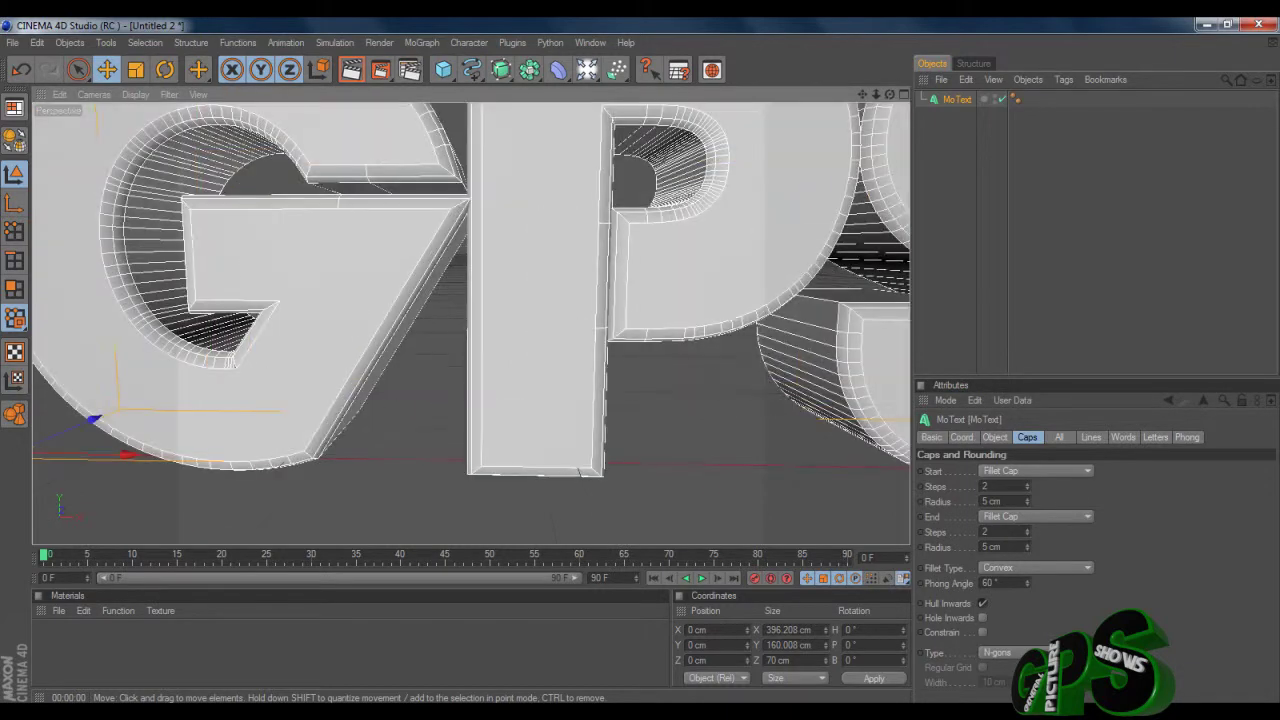
pyautogui.scroll(-4, 471, 324)
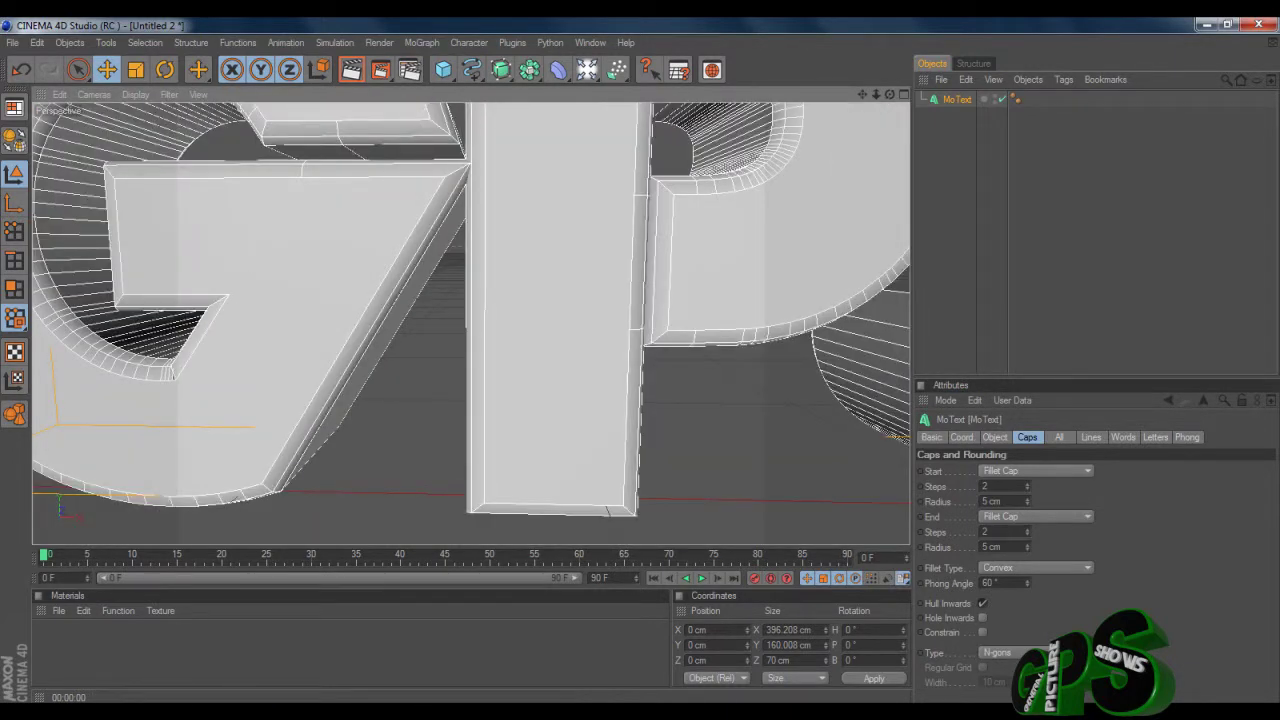
# Try 12 fillet steps on the text's start cap.
pyautogui.click(1027, 489)
pyautogui.click(1027, 484)
pyautogui.click(1027, 484)
pyautogui.click(1027, 484)
pyautogui.click(1027, 484)
pyautogui.click(1027, 484)
pyautogui.click(1027, 484)
pyautogui.click(1027, 484)
pyautogui.click(1027, 484)
pyautogui.click(1027, 484)
pyautogui.click(1027, 484)
pyautogui.click(1027, 484)
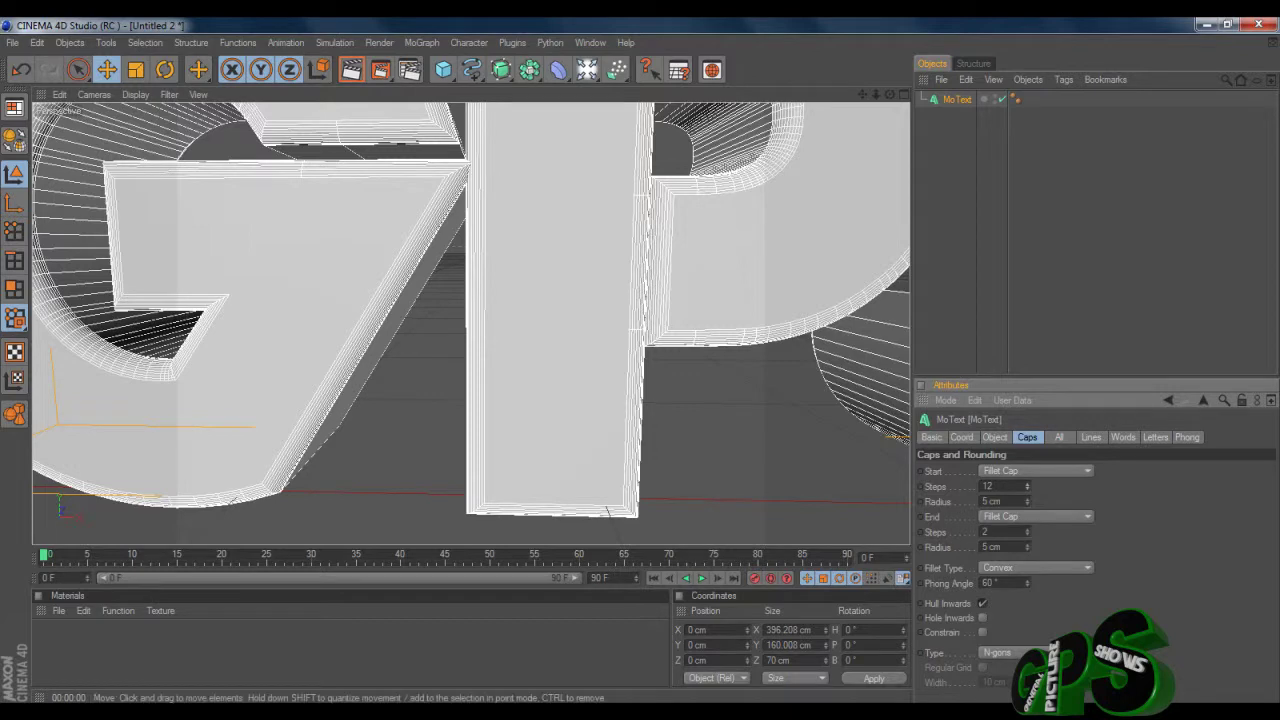
# Lower the start cap's fillet steps to 1 for comparison and raise them to 14.
pyautogui.moveTo(1027, 487); pyautogui.dragTo(1027, 498)
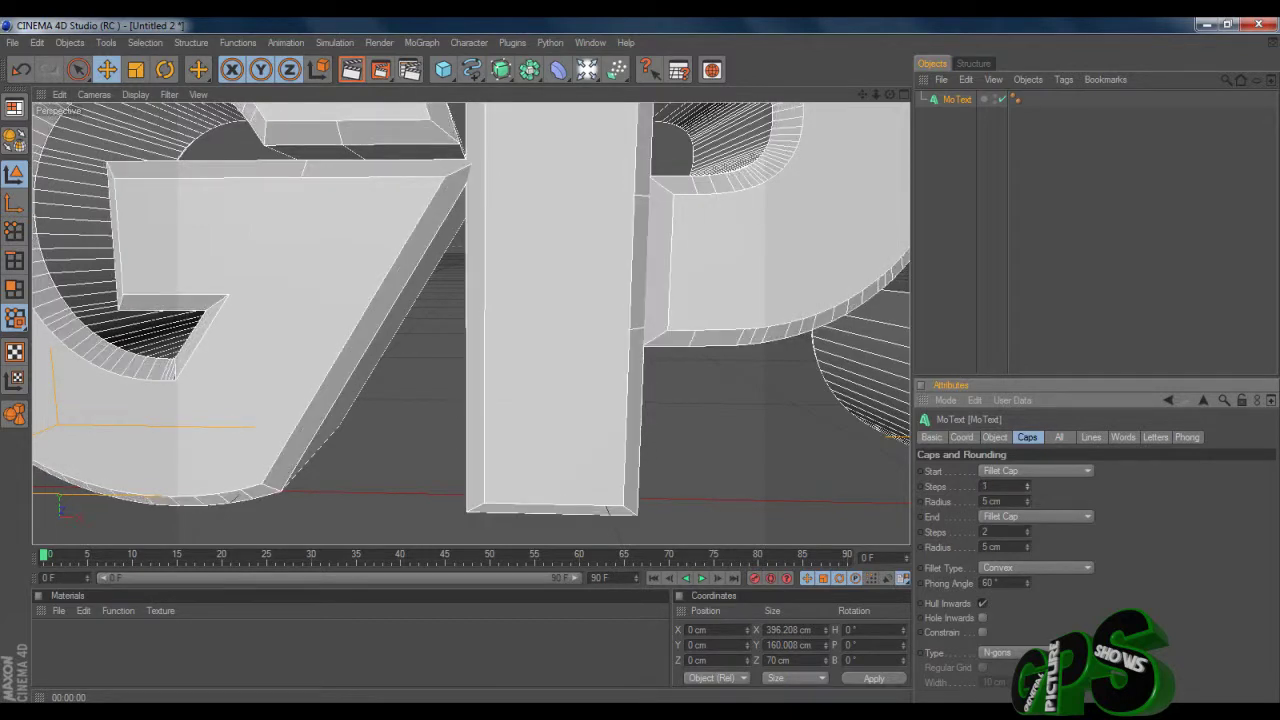
pyautogui.scroll(-5, 471, 323)
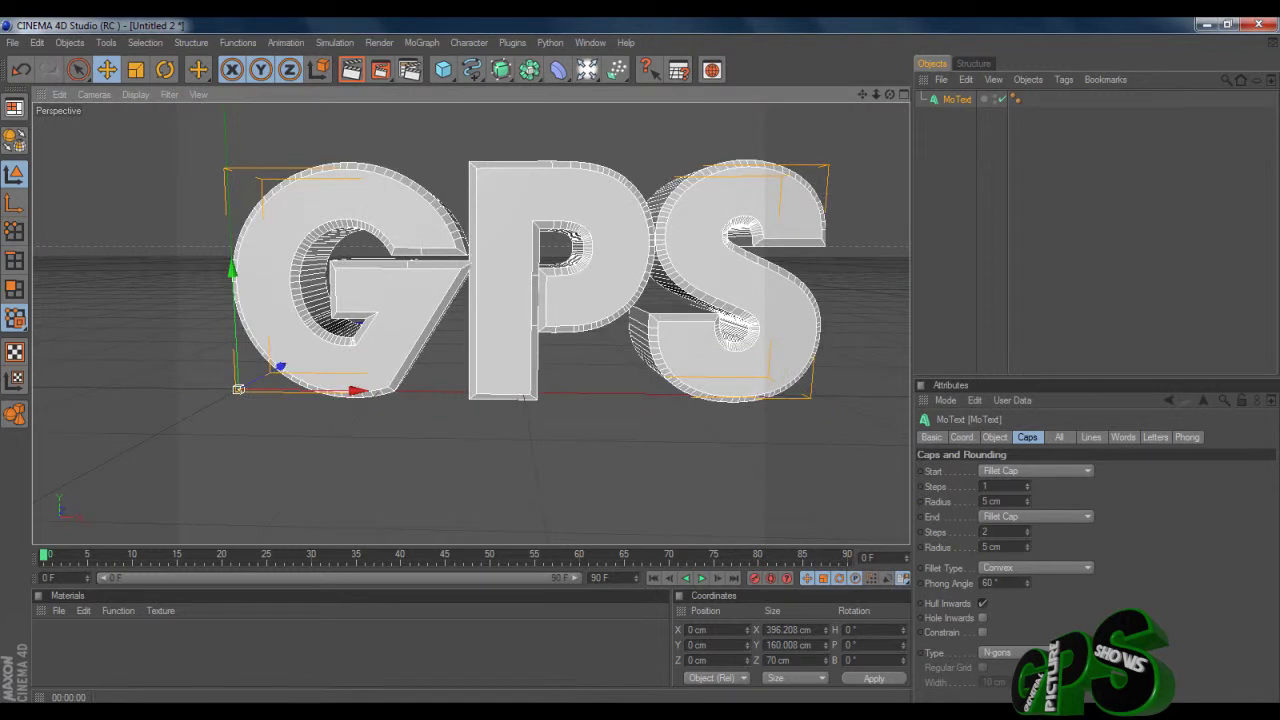
pyautogui.moveTo(1027, 487); pyautogui.dragTo(1027, 474)
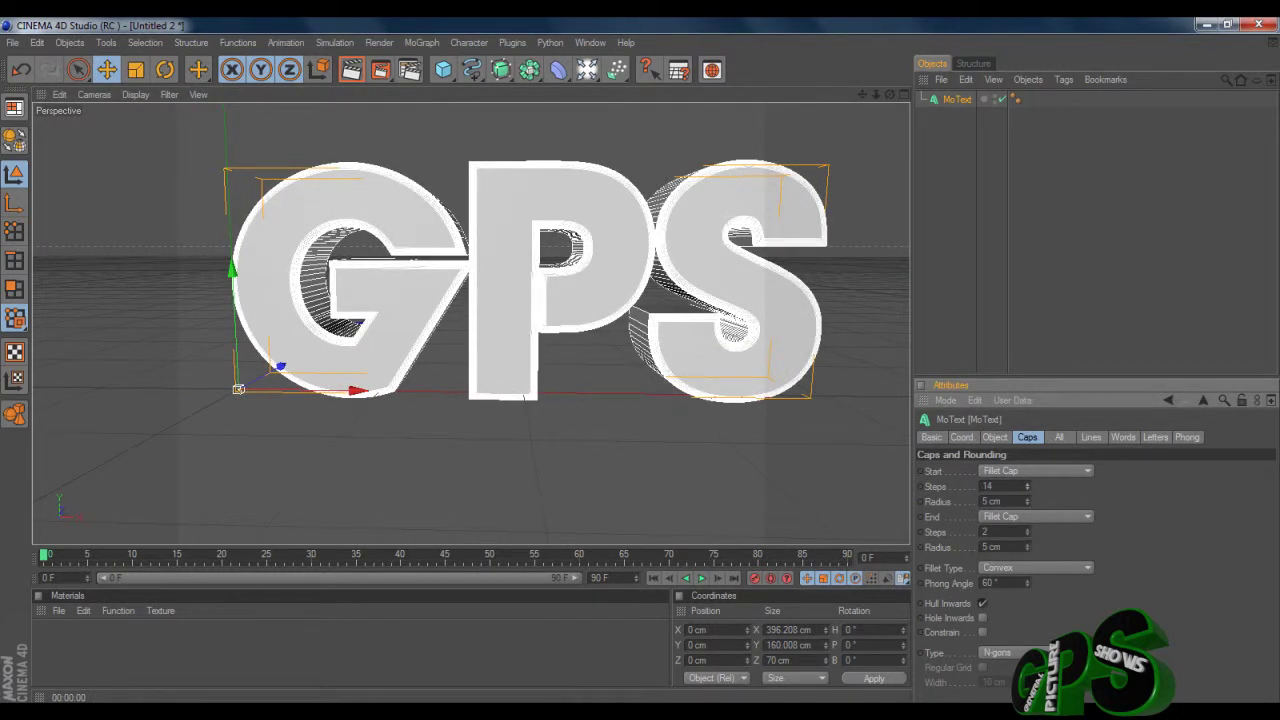
# Set the start cap's fillet steps to 4 and inspect the rounded edges up close.
pyautogui.moveTo(1027, 487); pyautogui.dragTo(1027, 496)
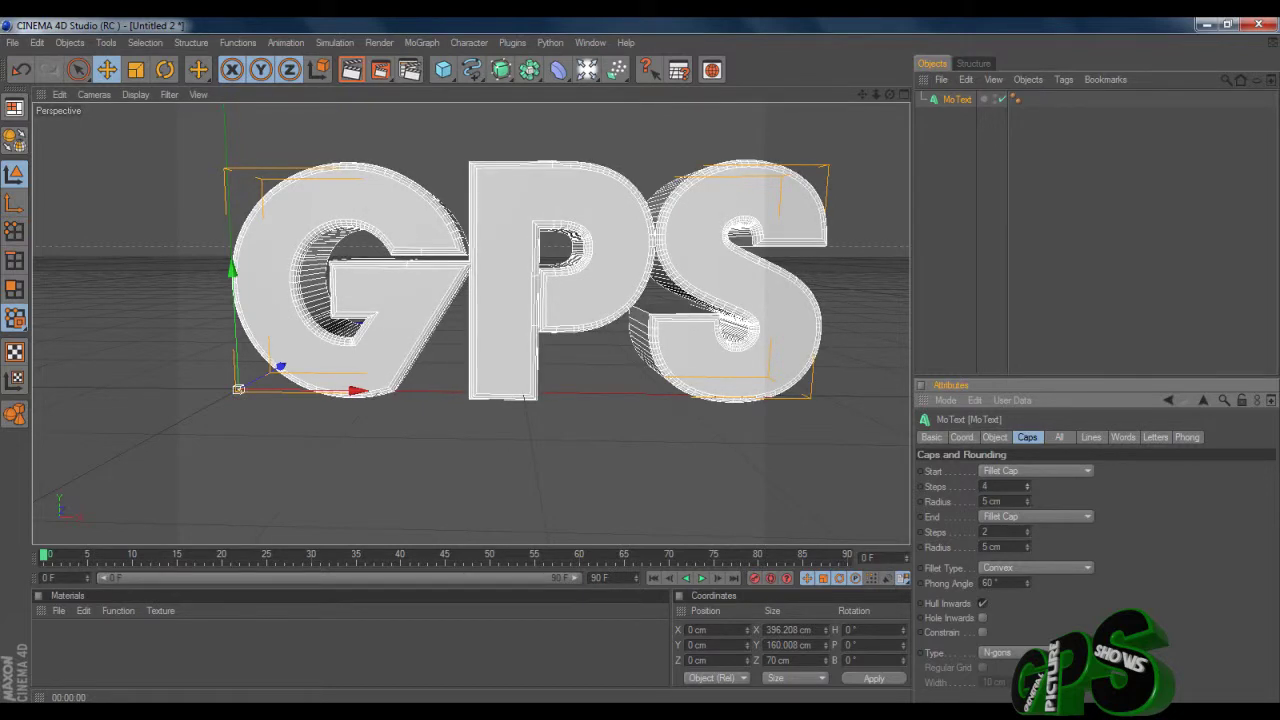
pyautogui.scroll(1, 471, 323)
pyautogui.scroll(3, 471, 323)
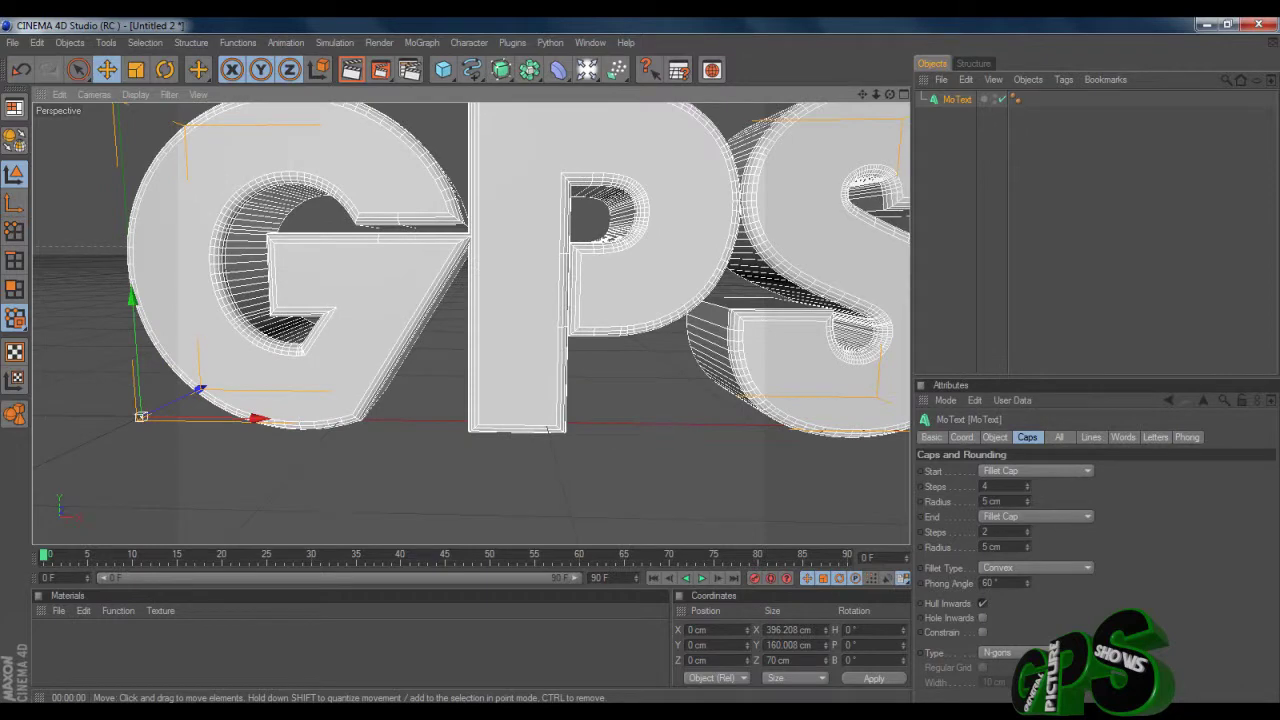
pyautogui.scroll(-5, 471, 323)
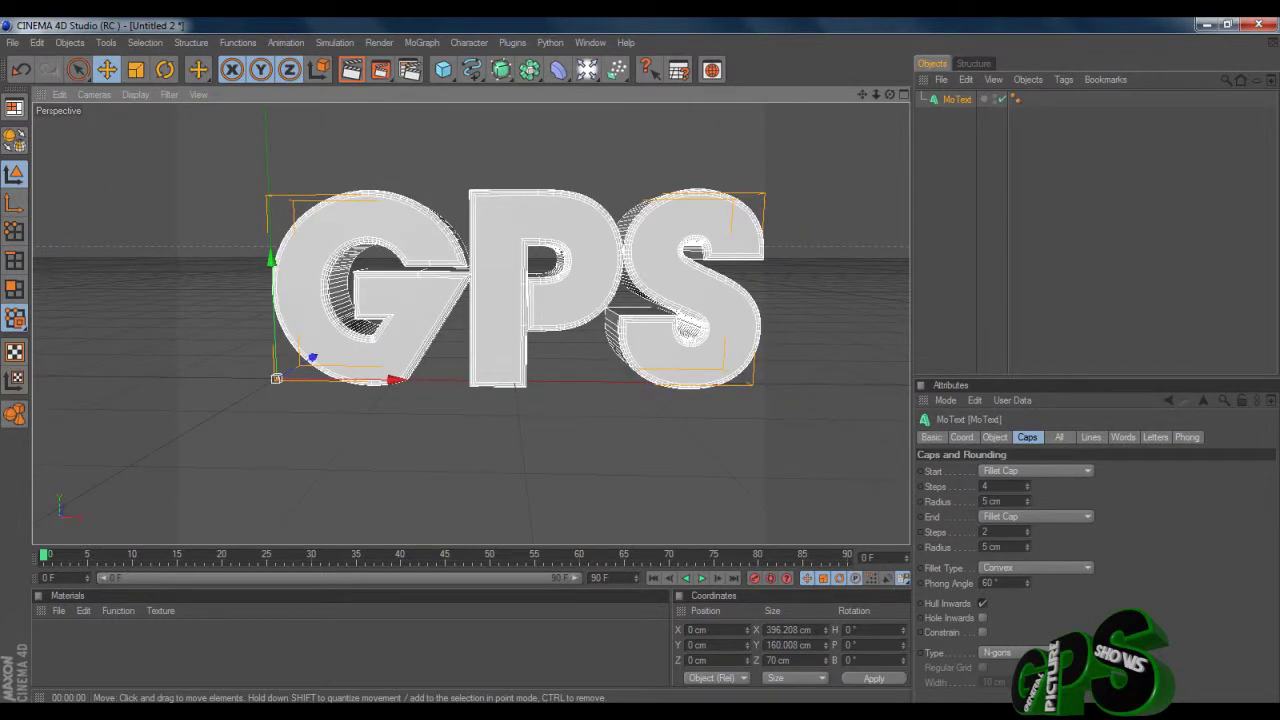
# Load the materials from TheOhDigiT Lightroom.c4d into the scene, accepting the missing plugin warning.
pyautogui.click(58, 610)
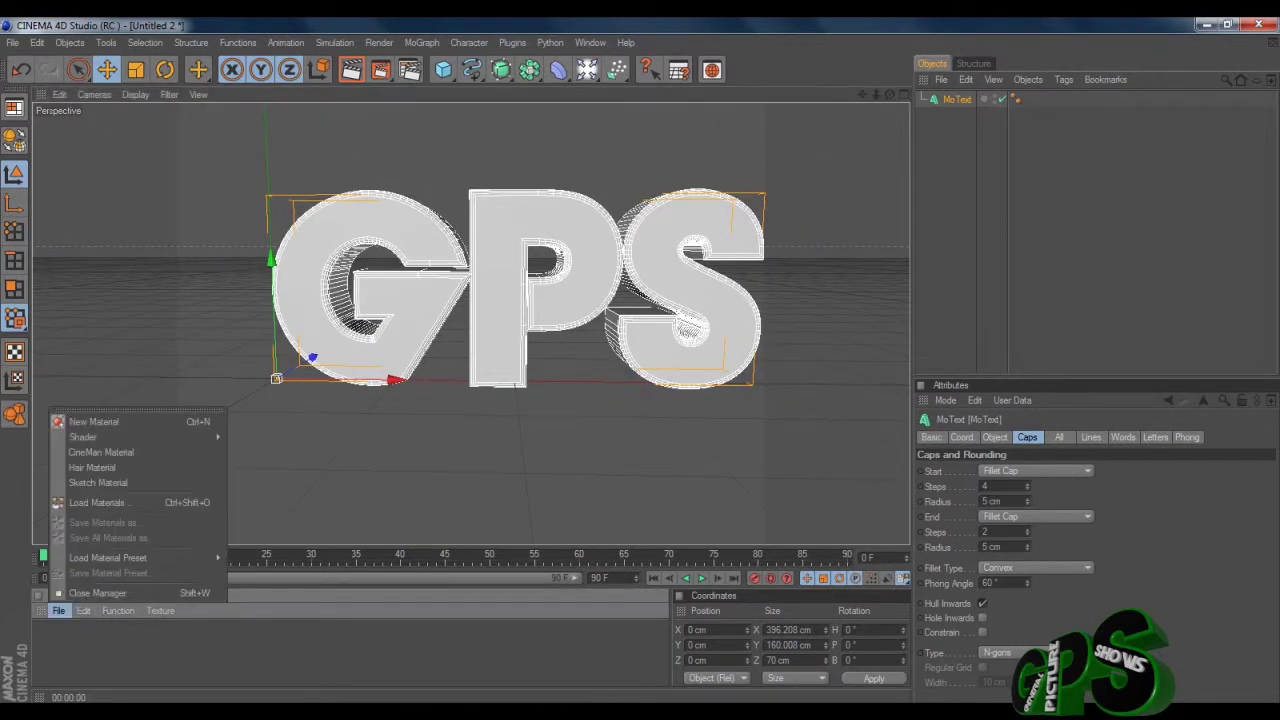
pyautogui.click(97, 502)
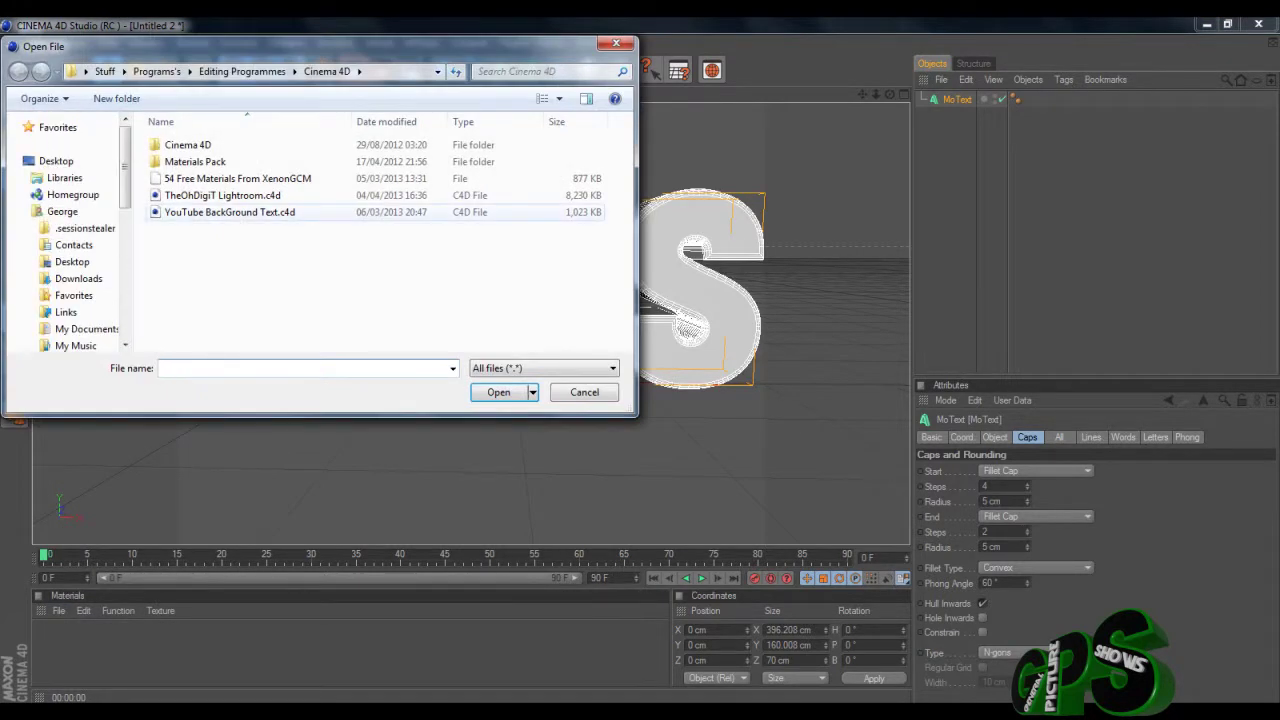
pyautogui.click(223, 195)
pyautogui.click(499, 392)
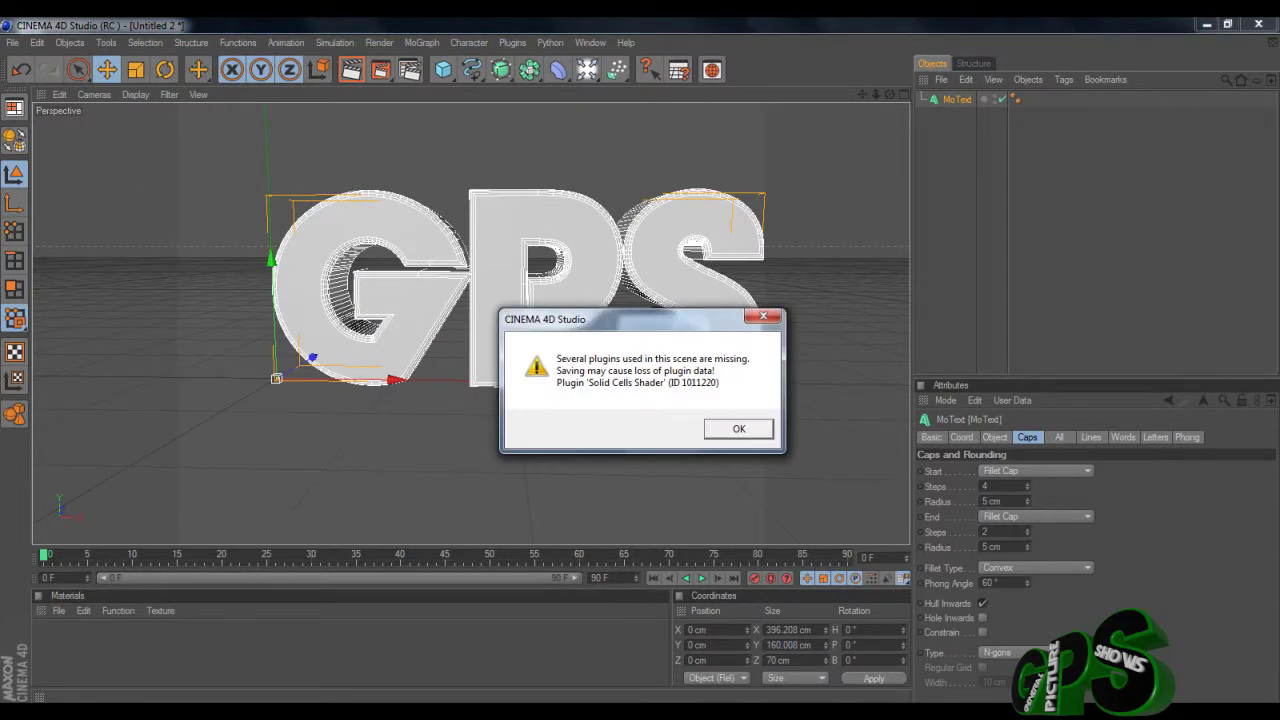
pyautogui.click(739, 429)
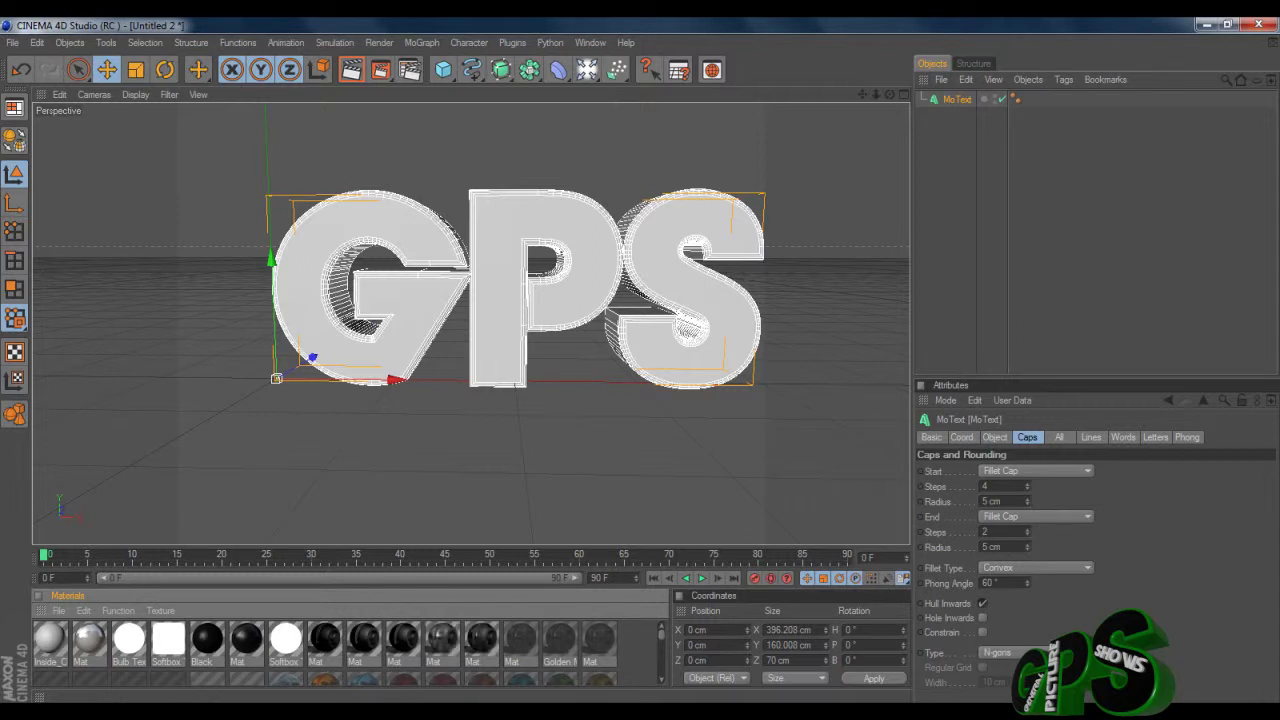
pyautogui.moveTo(661, 635)
pyautogui.mouseDown()
pyautogui.moveTo(661, 672)
pyautogui.moveTo(661, 635)
pyautogui.mouseUp()
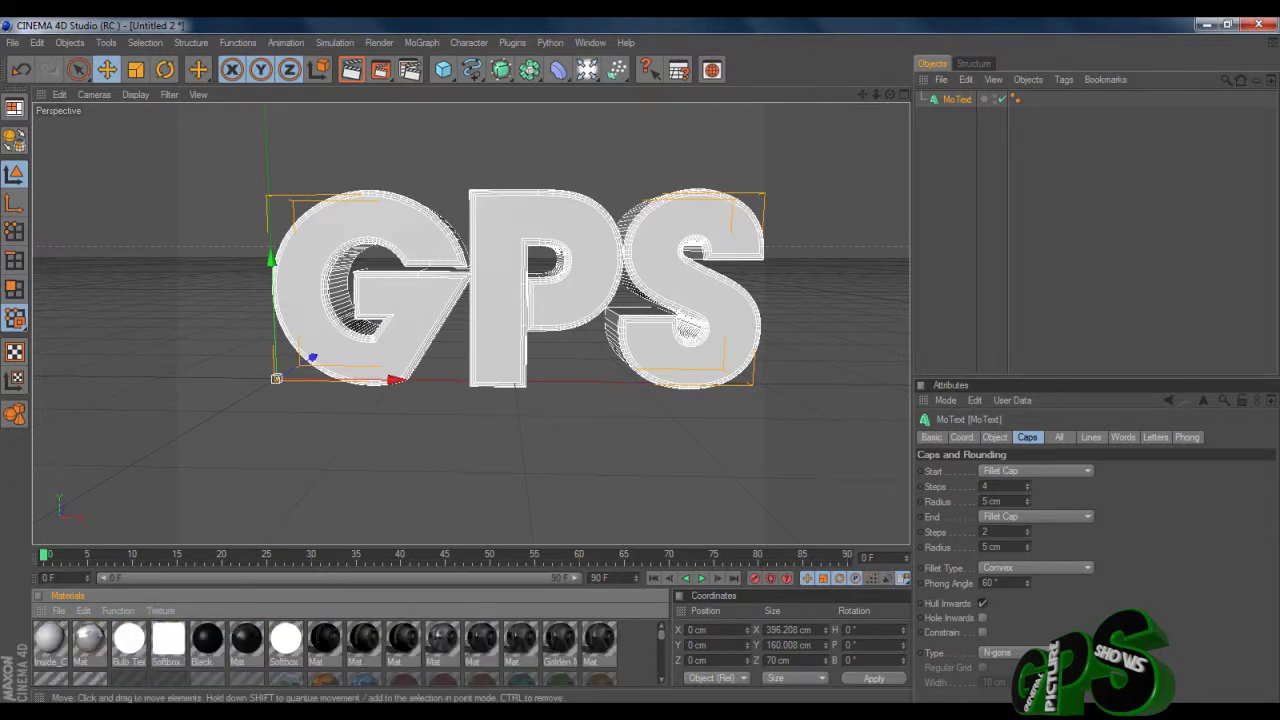
# Rename the MoText object as GPS.
pyautogui.moveTo(862, 94); pyautogui.dragTo(843, 92)
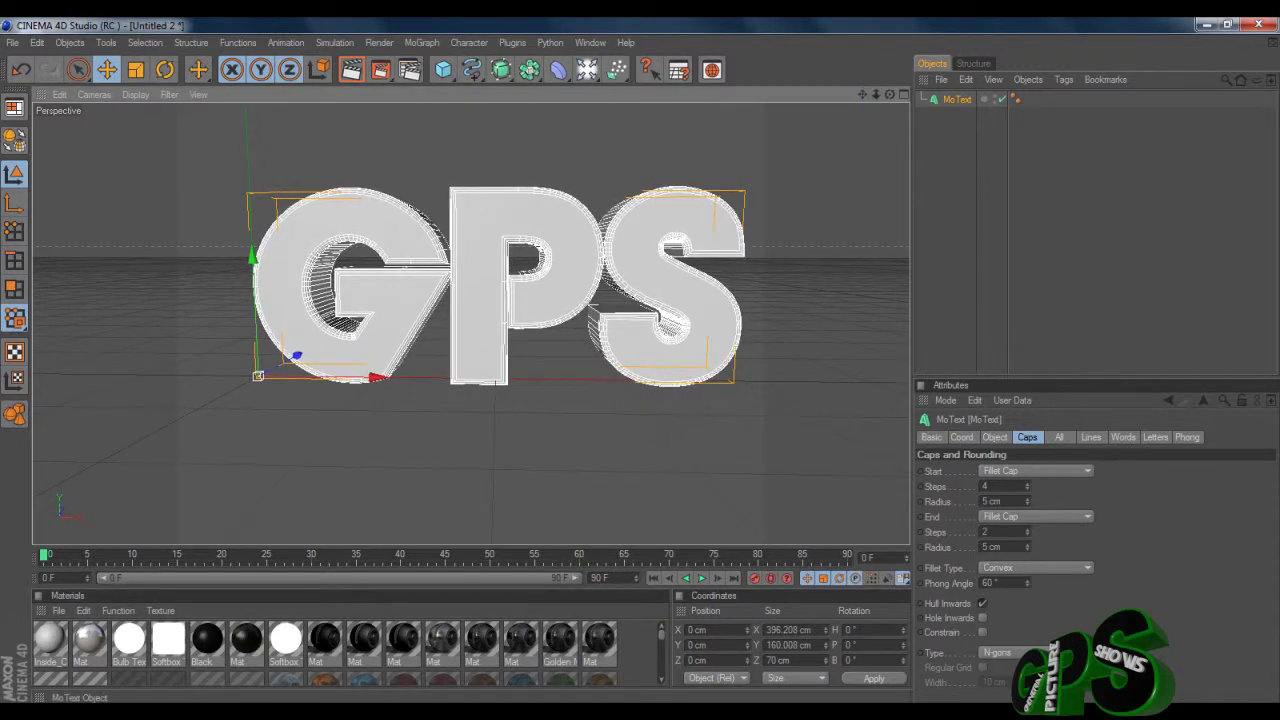
pyautogui.doubleClick(957, 99)
pyautogui.write('GPS')
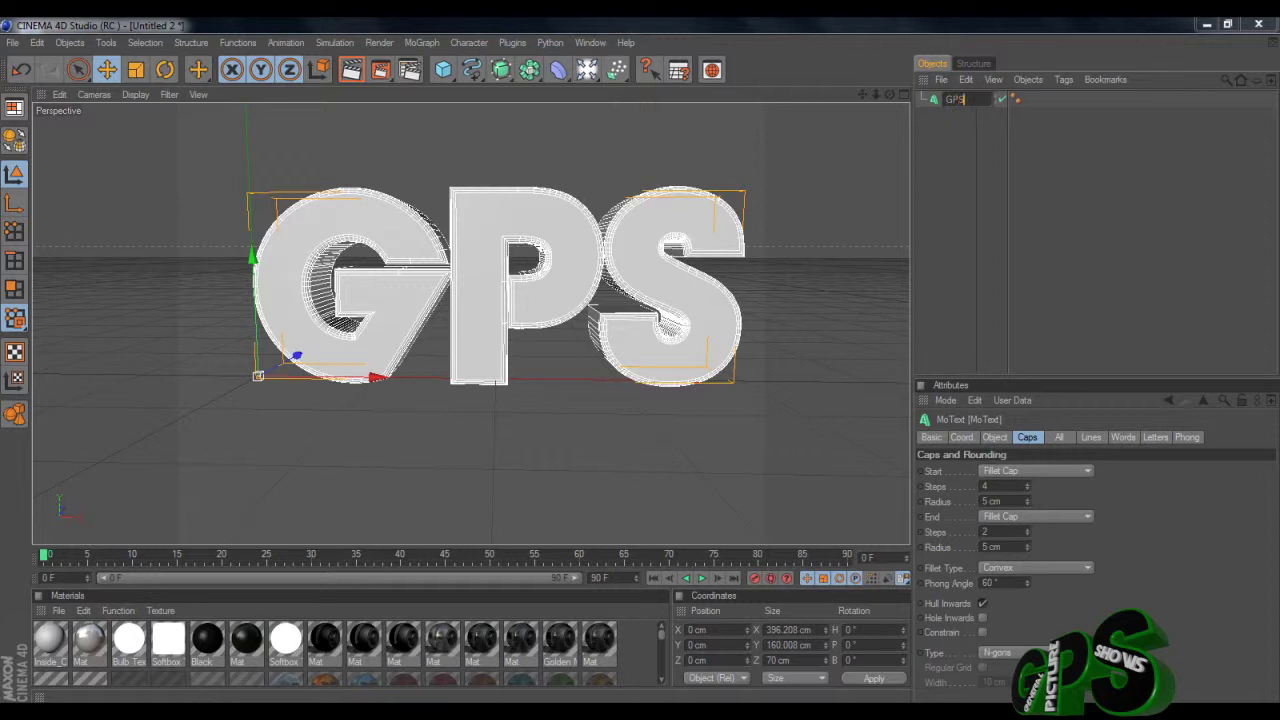
pyautogui.press('Return')
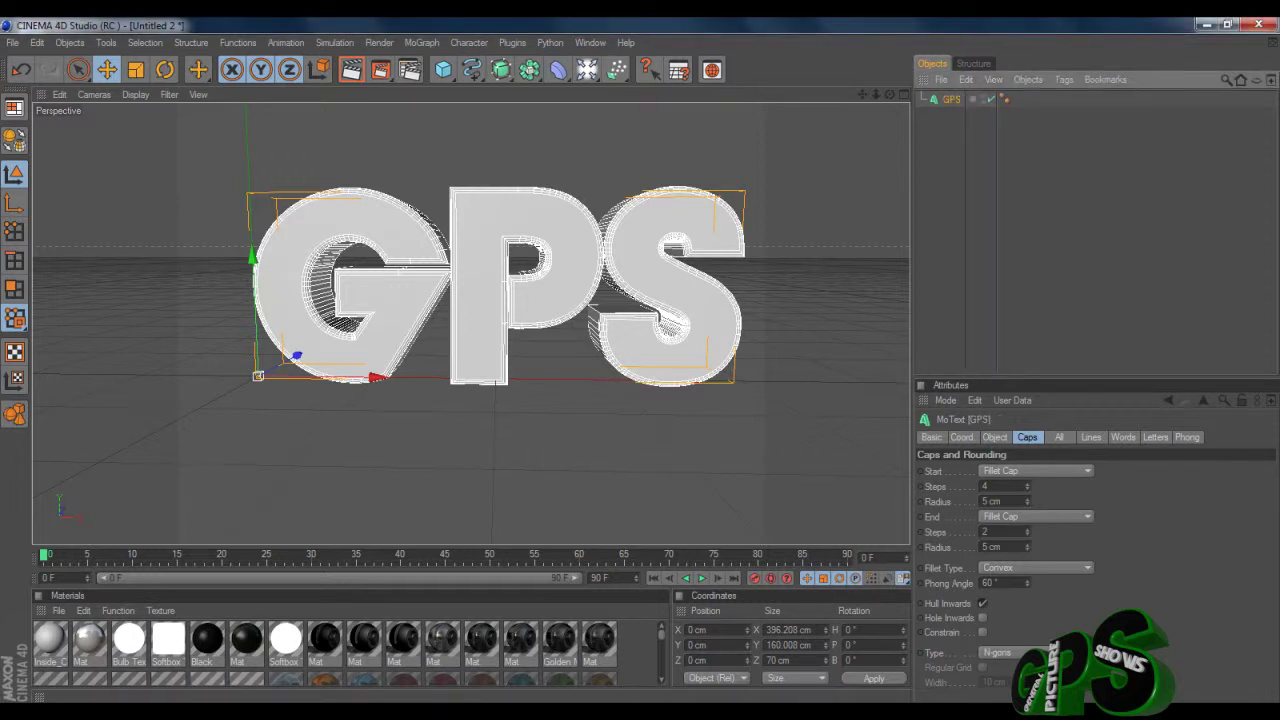
# Set the end cap's fillet steps to 4 and test-render the text from the front and from an angle.
pyautogui.click(1027, 530)
pyautogui.click(1027, 530)
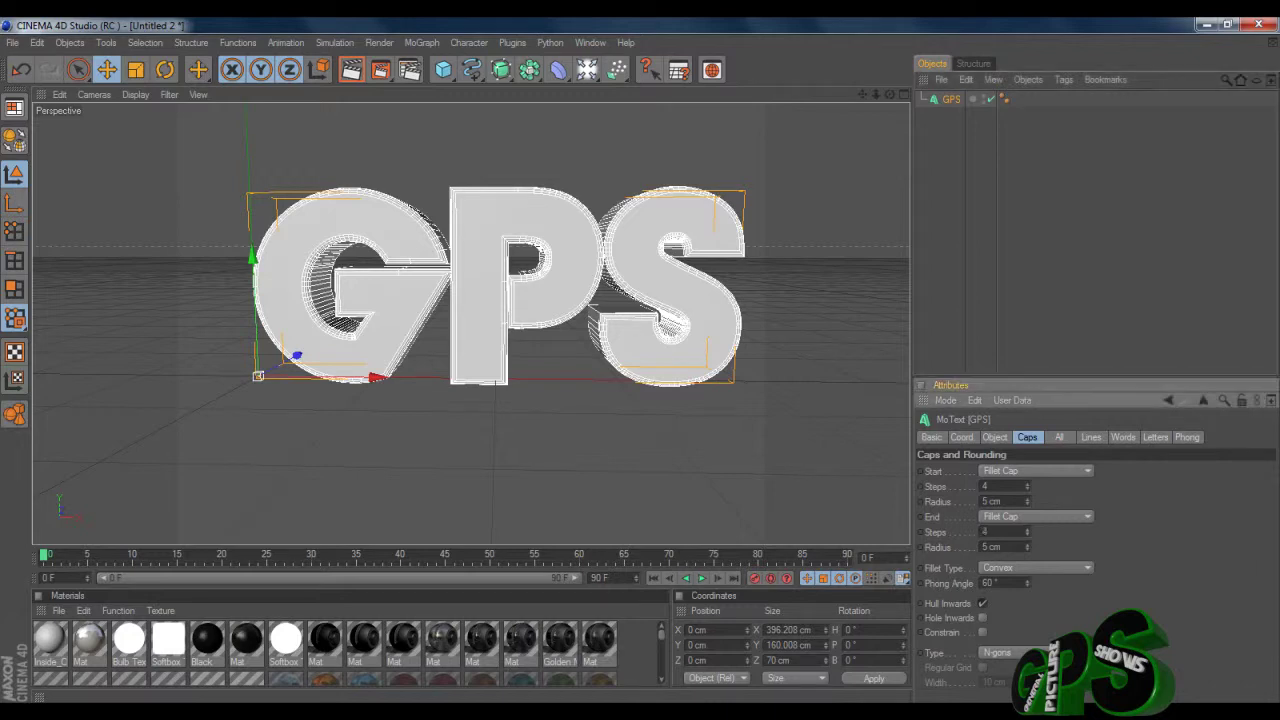
pyautogui.moveTo(890, 94); pyautogui.dragTo(1001, 50)
pyautogui.moveTo(890, 94)
pyautogui.mouseDown()
pyautogui.moveTo(886, 58)
pyautogui.moveTo(891, 127)
pyautogui.moveTo(888, 86)
pyautogui.mouseUp()
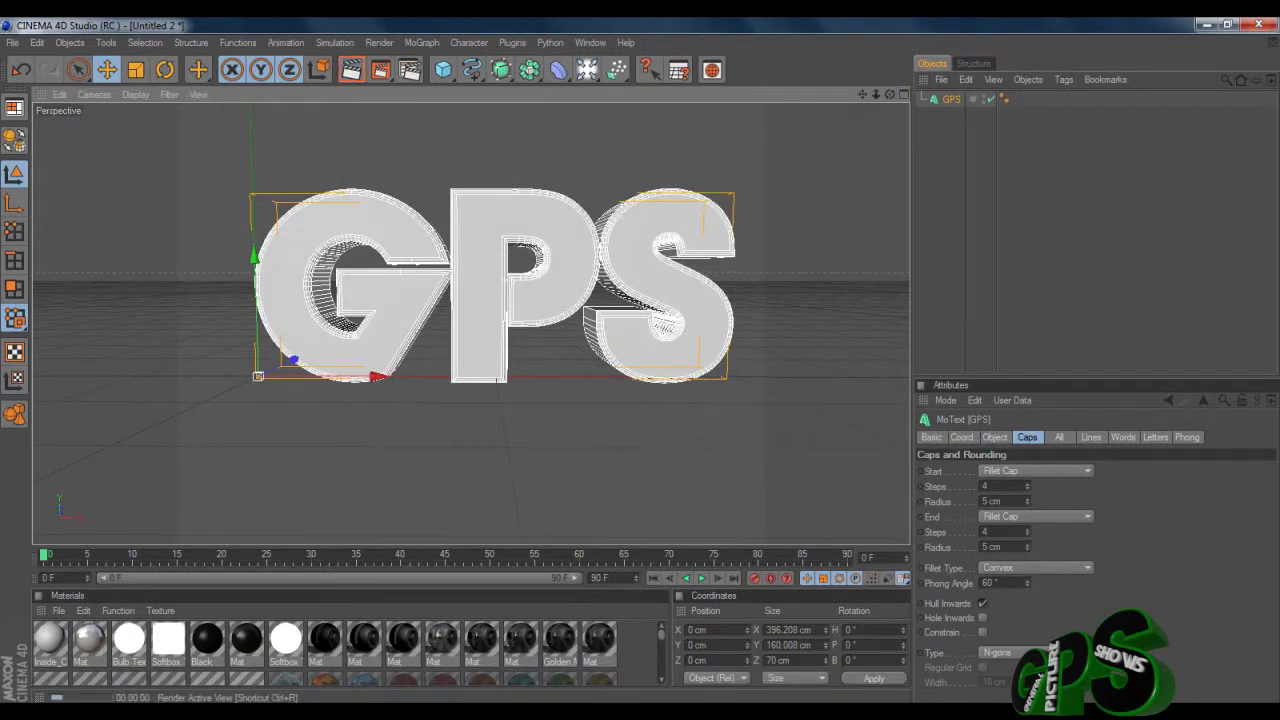
pyautogui.click(352, 69)
pyautogui.moveTo(890, 94); pyautogui.dragTo(950, 95)
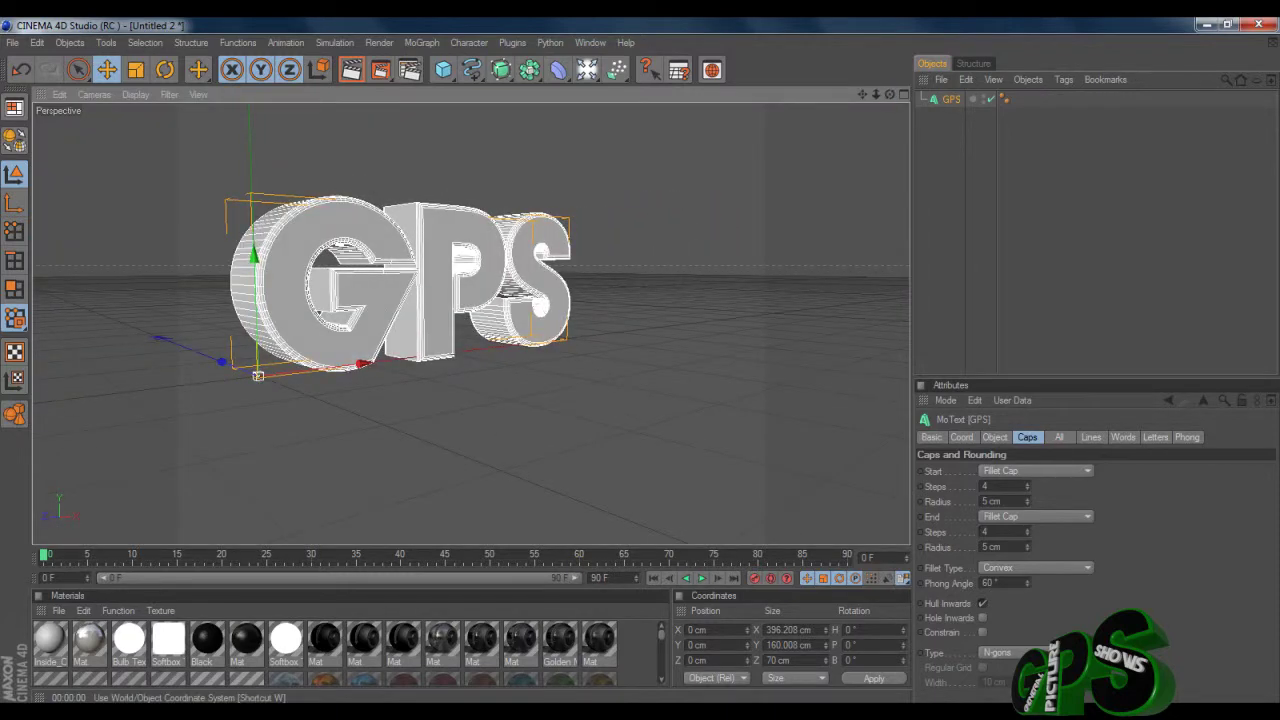
pyautogui.click(352, 69)
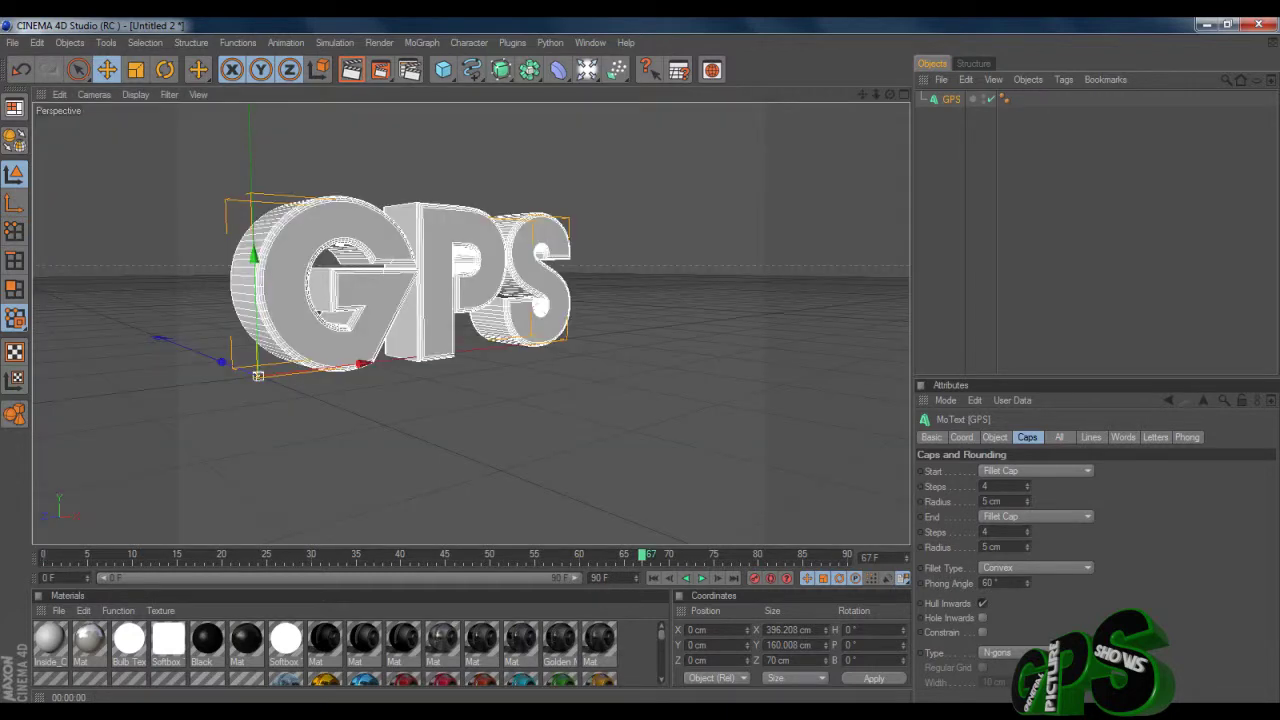
# Enlarge the area showing the materials and return the timeline to frame 0.
pyautogui.moveTo(472, 588); pyautogui.dragTo(472, 502)
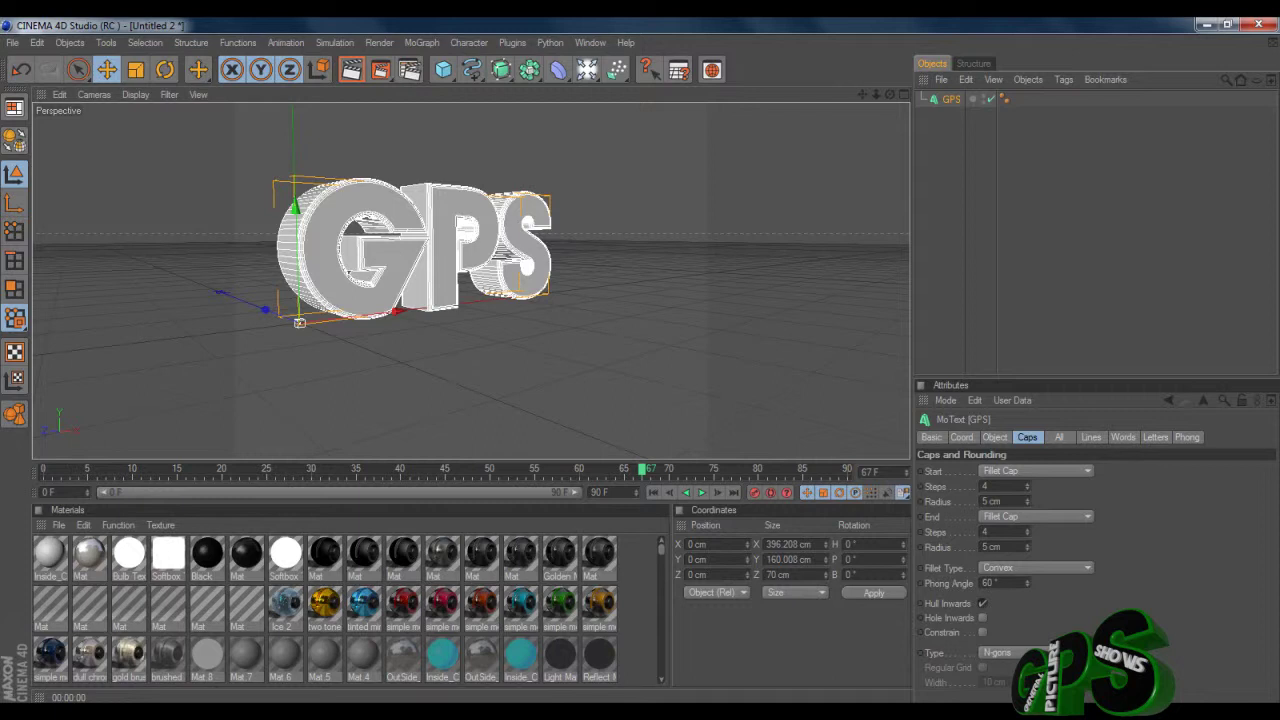
pyautogui.moveTo(643, 470); pyautogui.dragTo(43, 470)
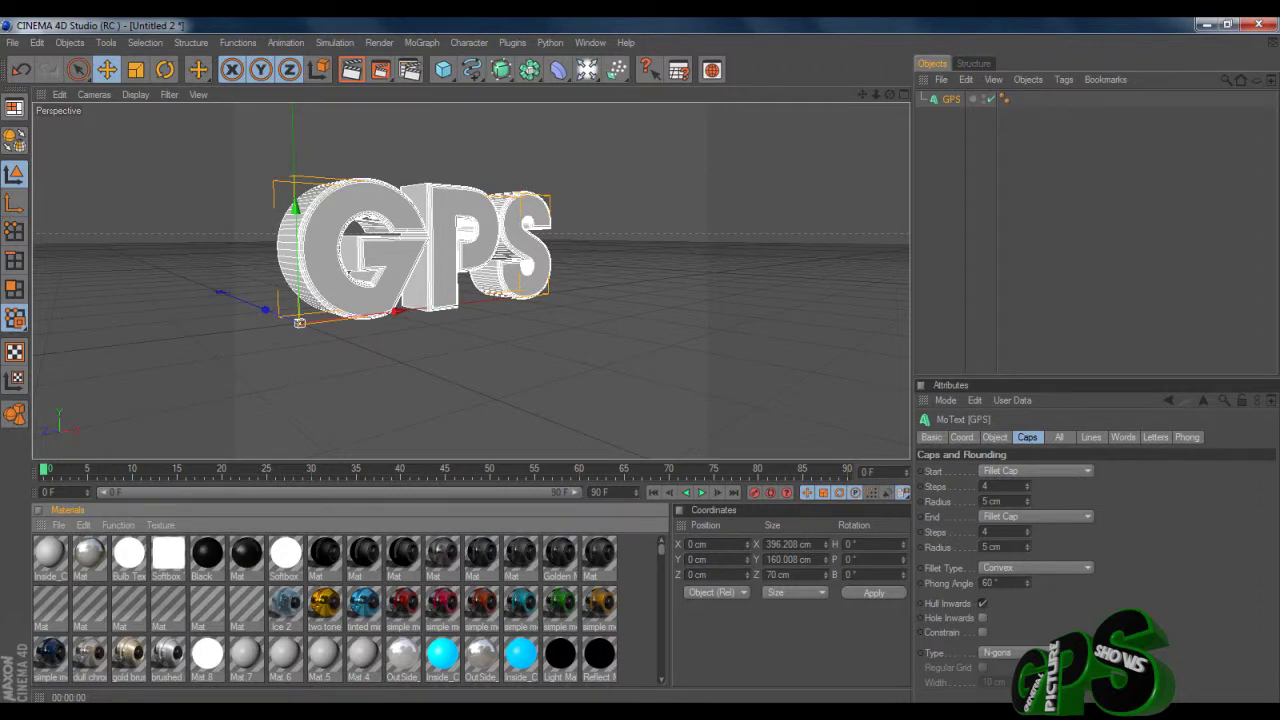
# Try the tinted mirror glass material on the GPS text with a test render, and remove it.
pyautogui.moveTo(363, 604); pyautogui.dragTo(951, 99)
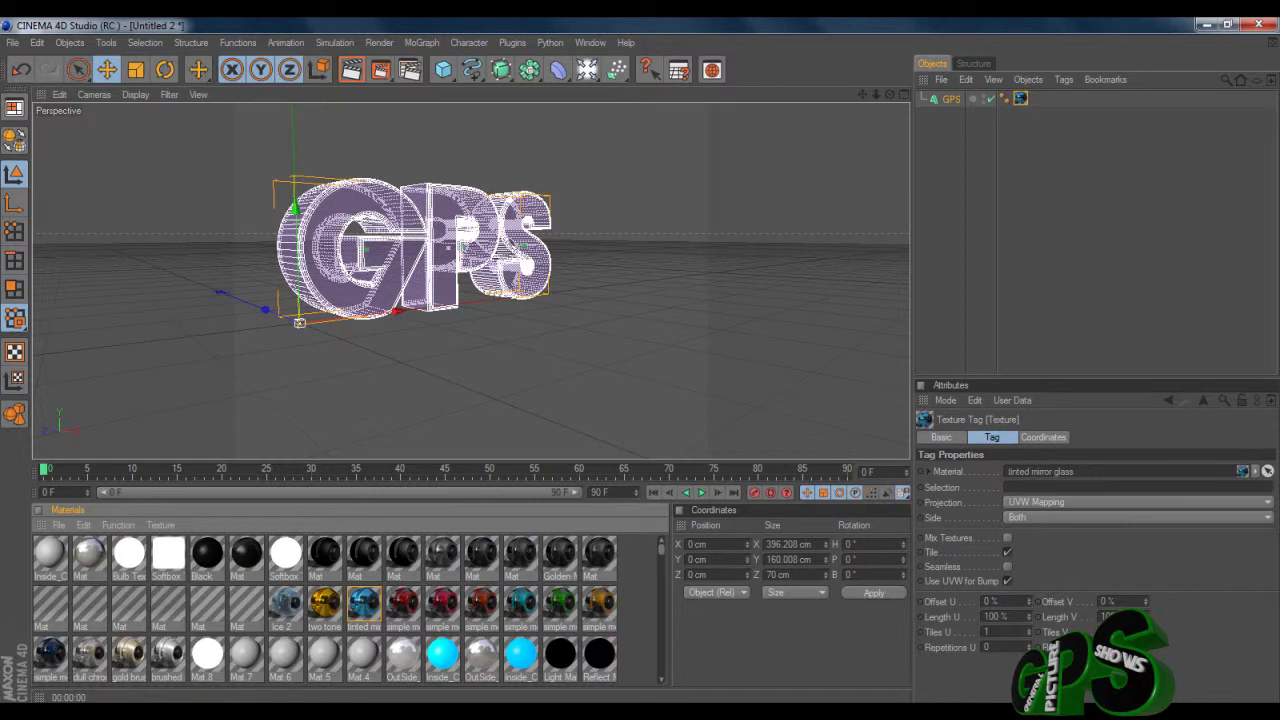
pyautogui.click(352, 69)
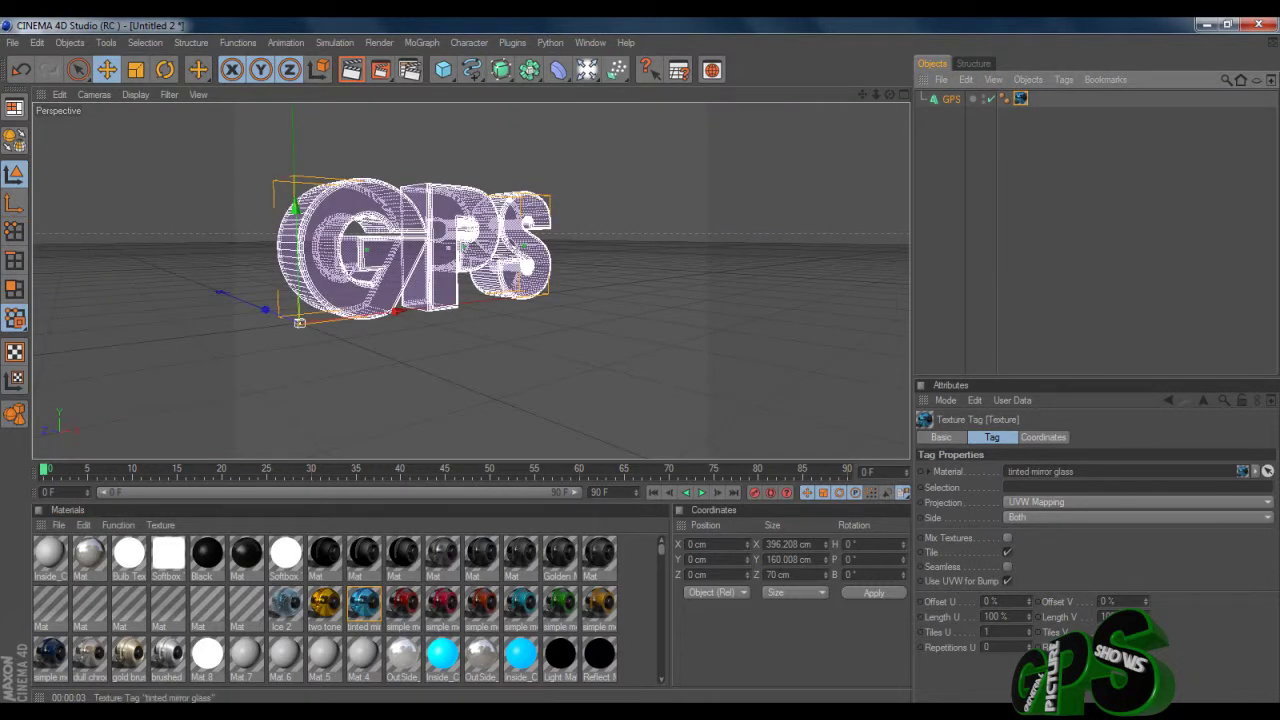
pyautogui.press('Delete')
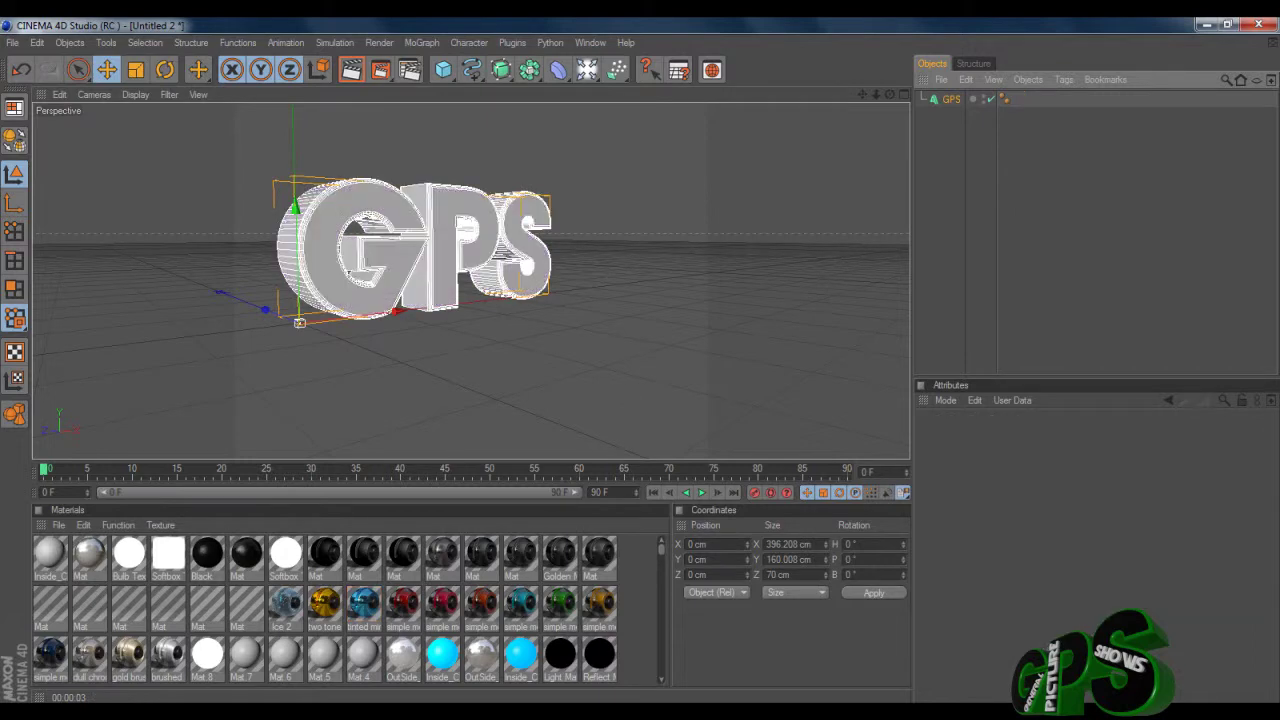
# Apply the Red - AcrezHD material and the Blue - AcrezHD material over it to the GPS text, and test-render.
pyautogui.scroll(-2, 346, 610)
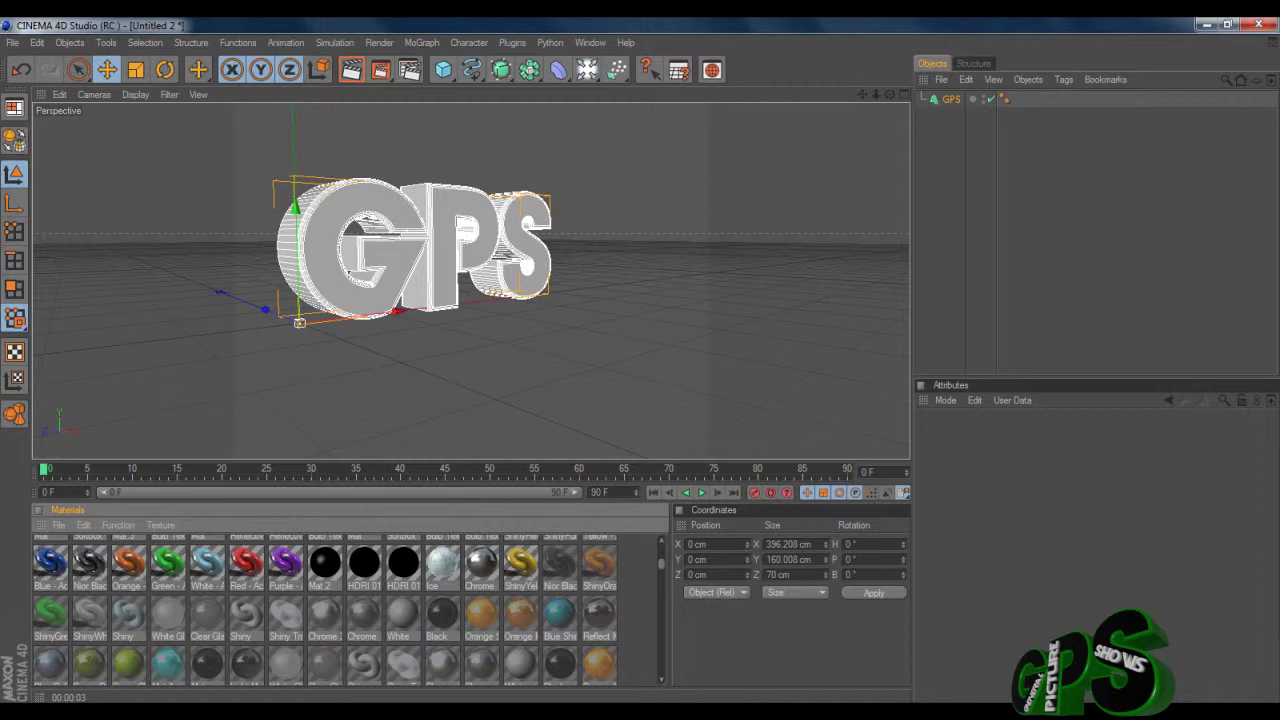
pyautogui.moveTo(246, 563); pyautogui.dragTo(350, 272)
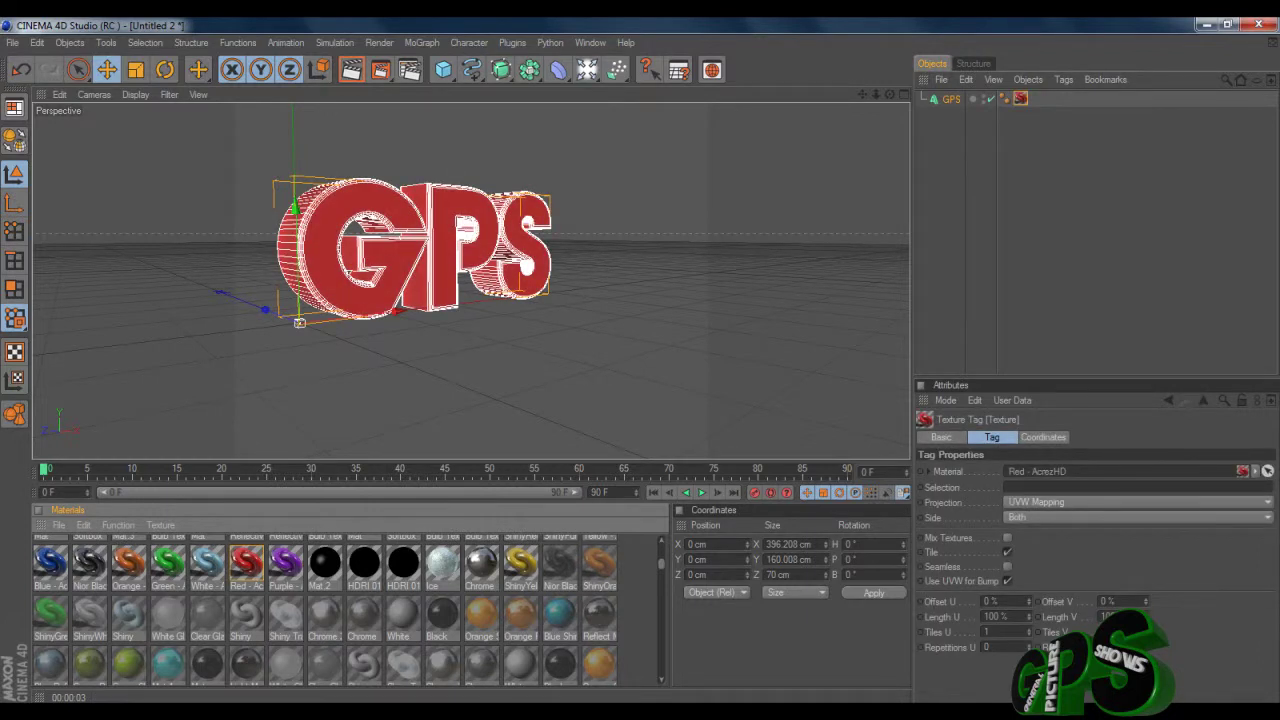
pyautogui.moveTo(50, 563); pyautogui.dragTo(325, 262)
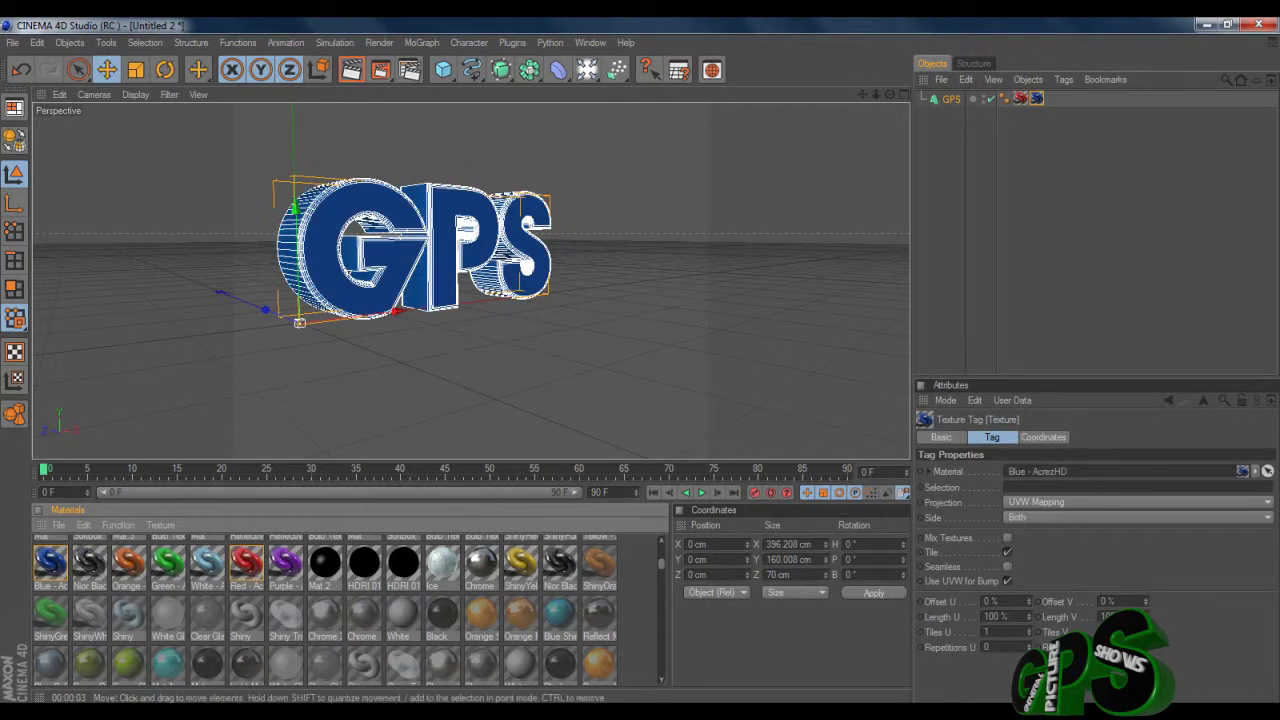
pyautogui.click(352, 69)
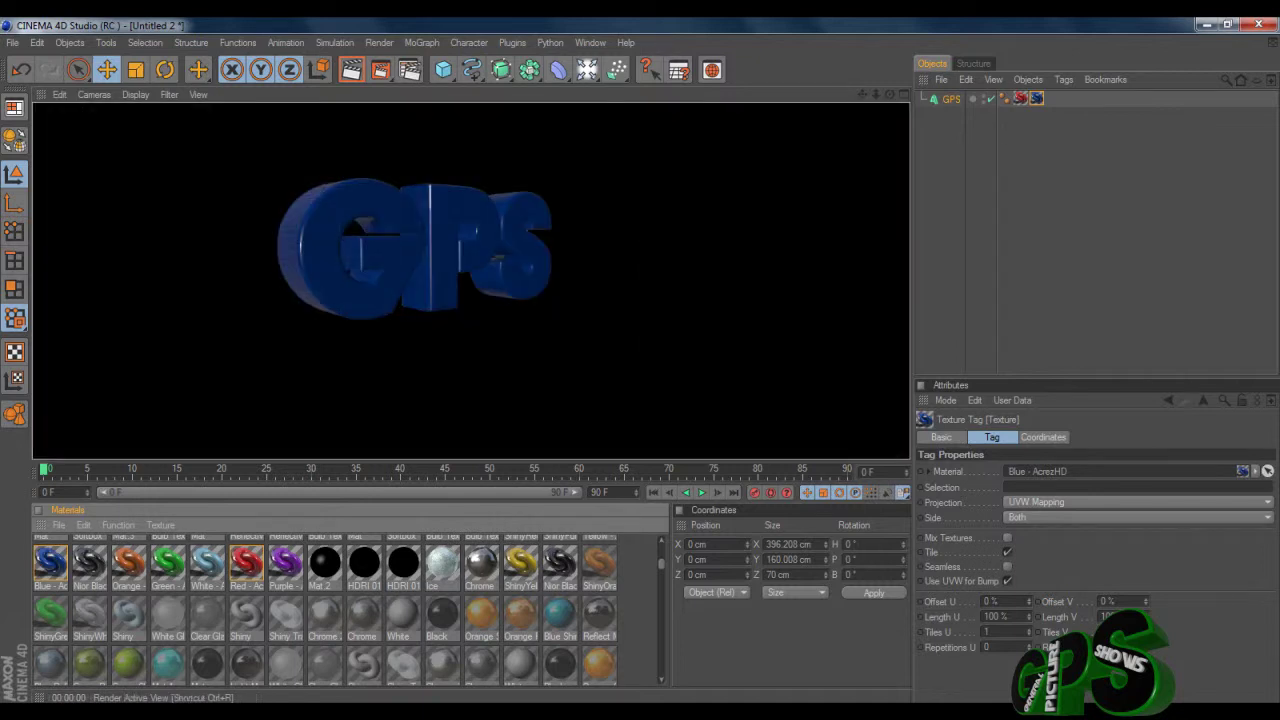
# Restrict the blue texture to the text's front rounding with selection R1 and test-render the view.
pyautogui.click(1062, 204)
pyautogui.click(1037, 98)
pyautogui.click(1090, 487)
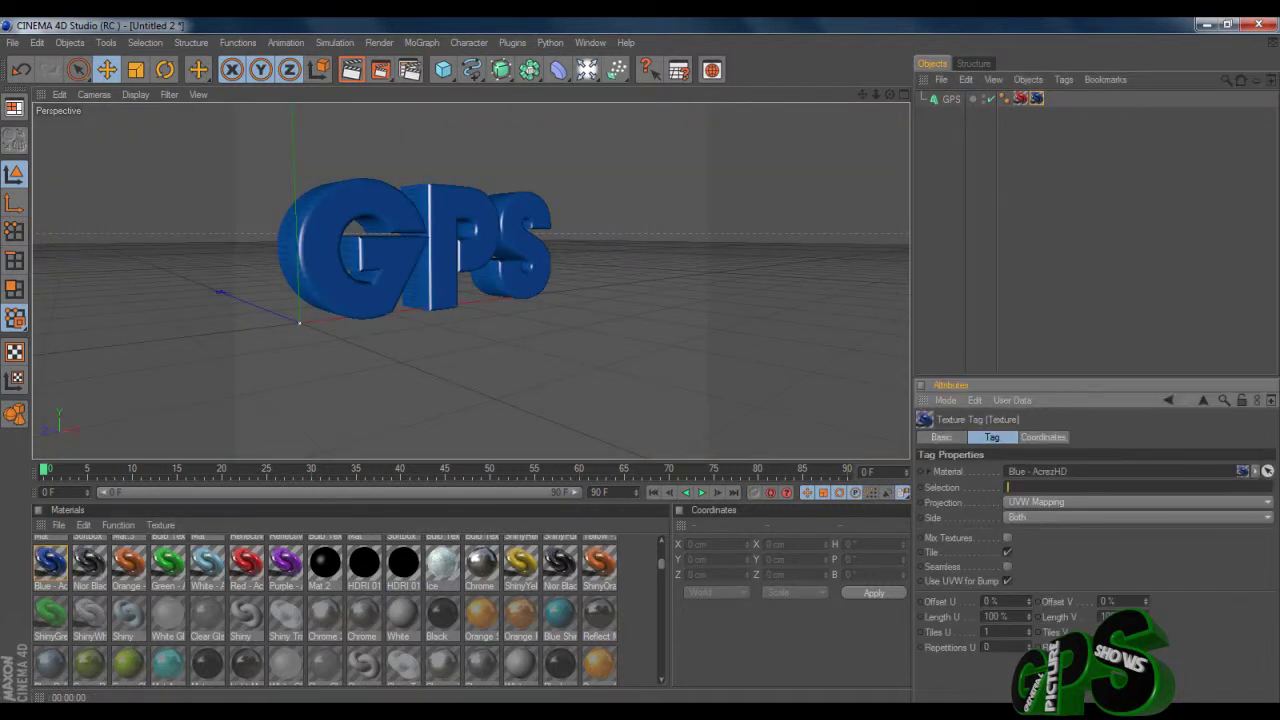
pyautogui.write('R1')
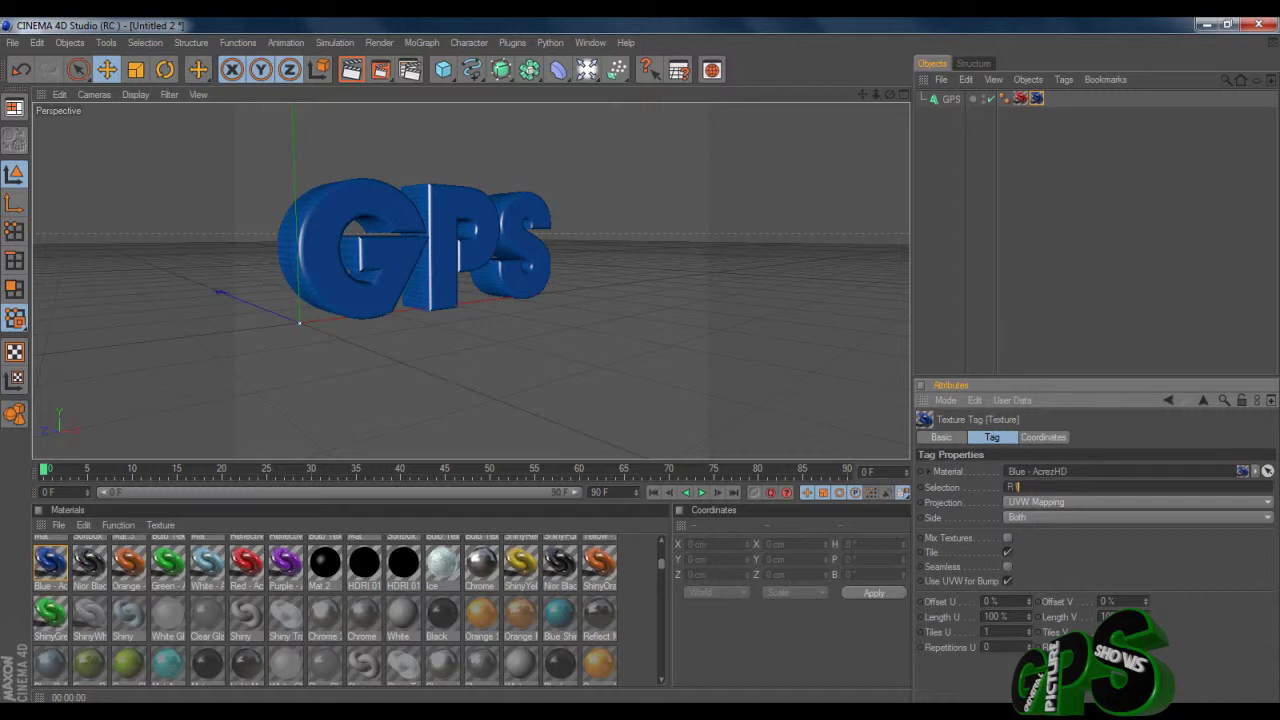
pyautogui.press('Return')
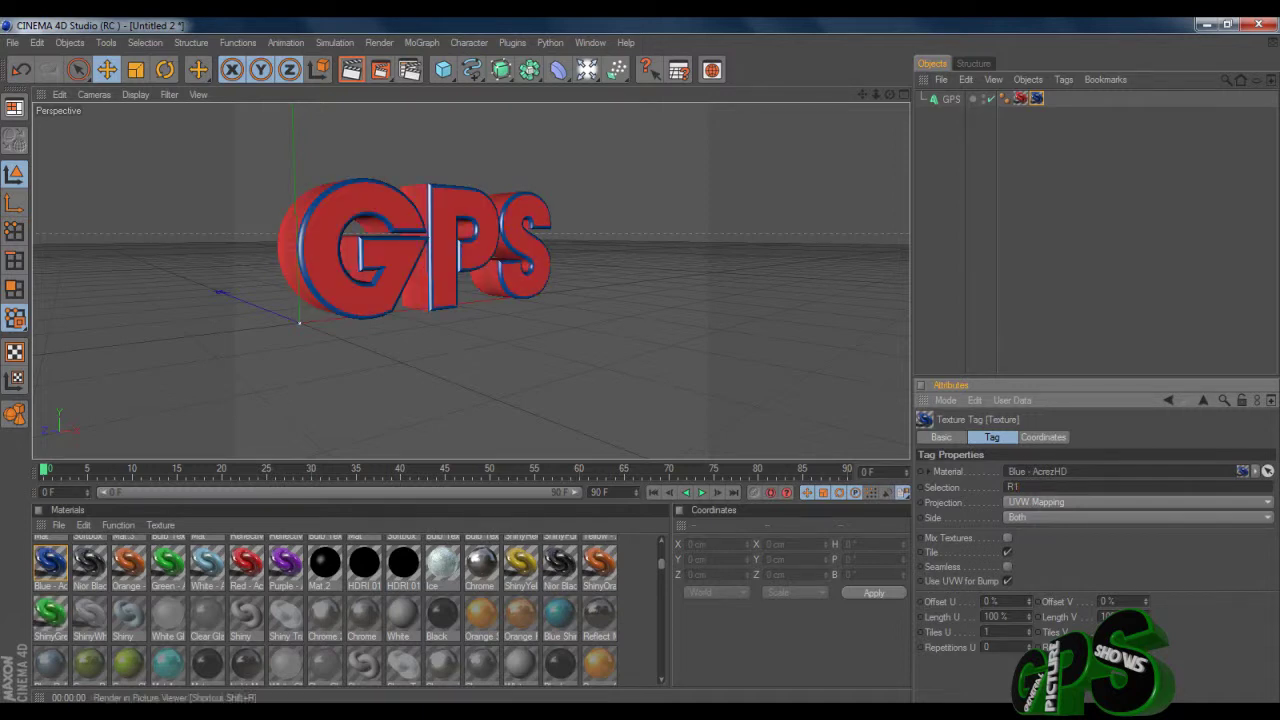
pyautogui.click(351, 69)
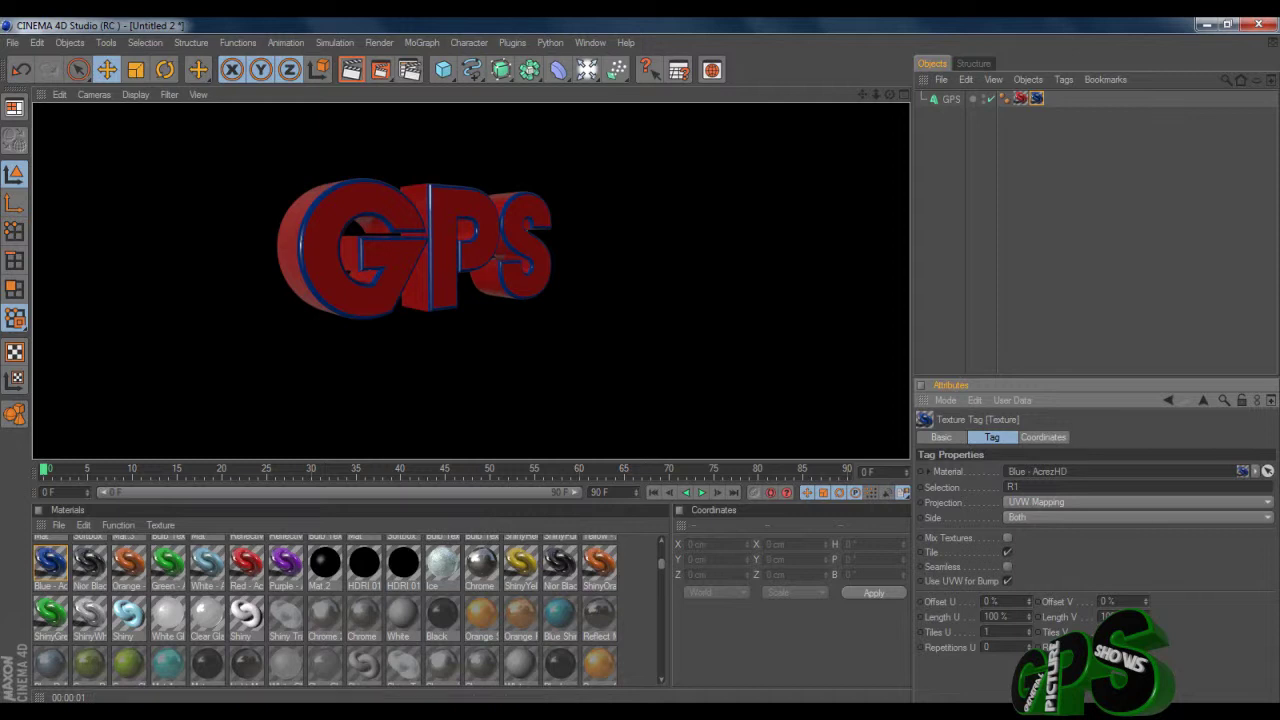
# Try restricting the red texture to selection C2 with a test render.
pyautogui.click(1020, 98)
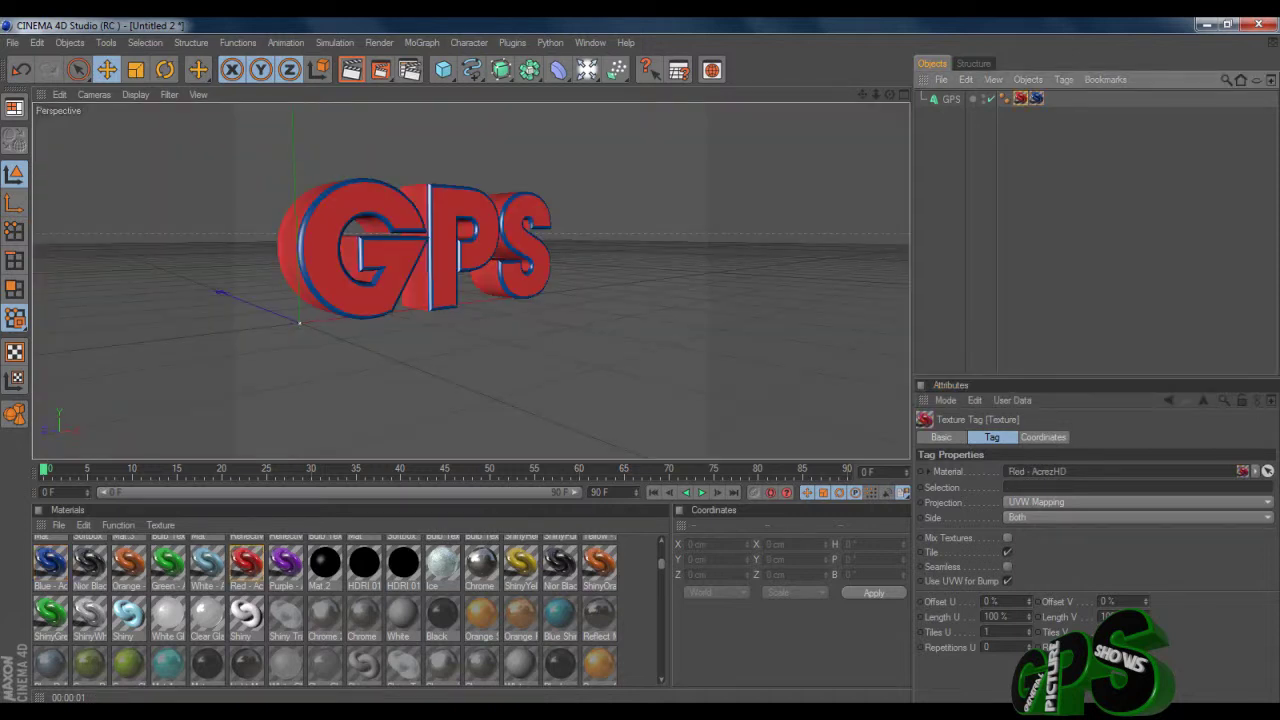
pyautogui.click(1040, 487)
pyautogui.write('C')
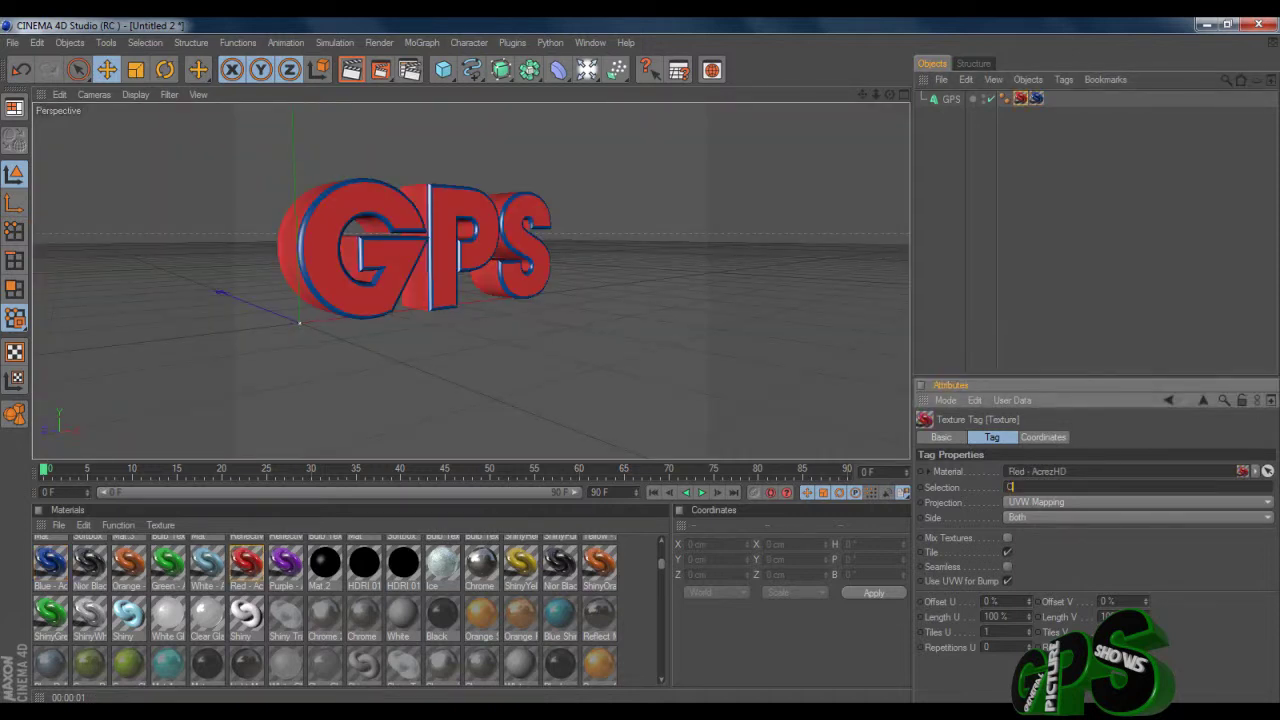
pyautogui.write('2')
pyautogui.press('Return')
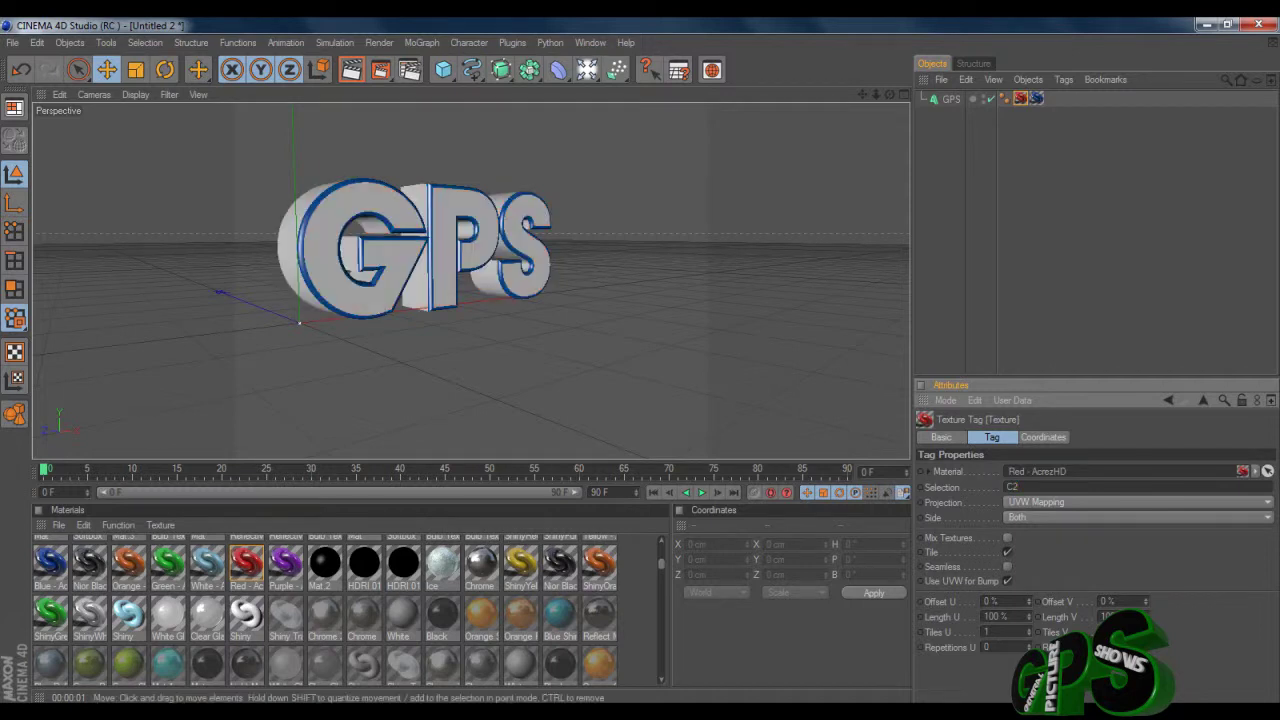
pyautogui.click(351, 69)
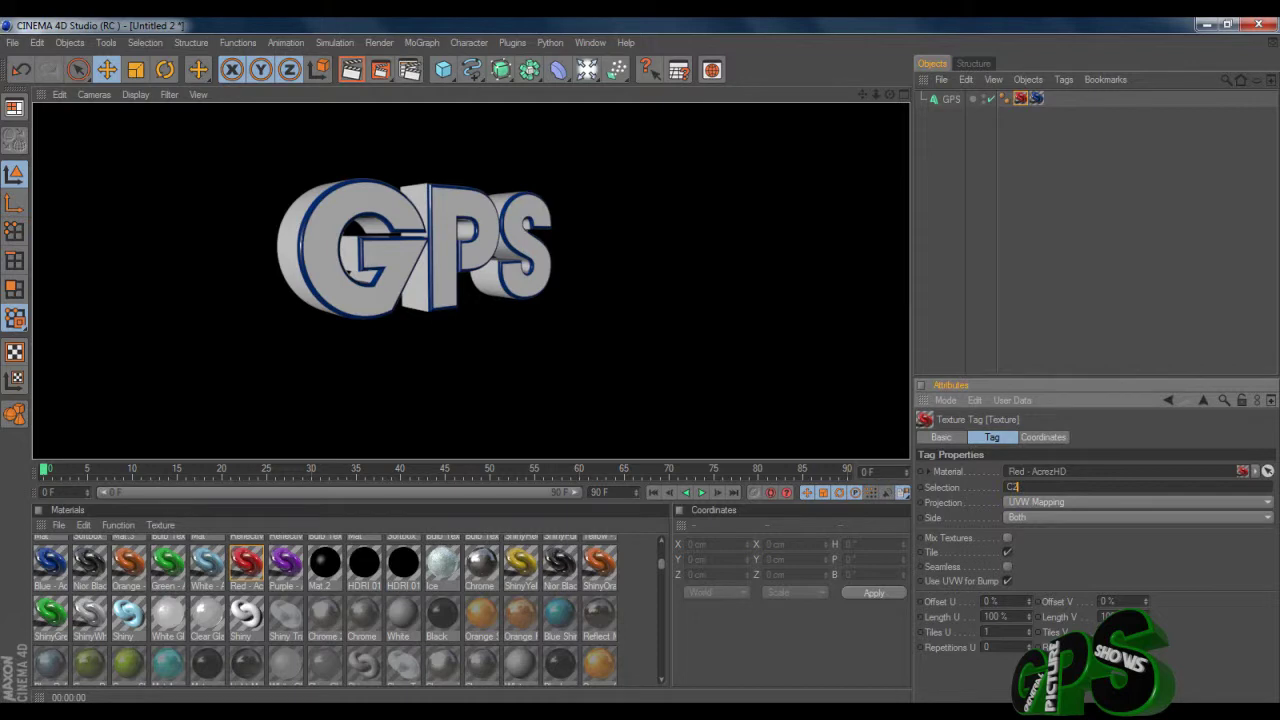
# Restrict the red texture to the text's front cap with selection C1.
pyautogui.press('BackSpace')
pyautogui.write('1')
pyautogui.press('Return')
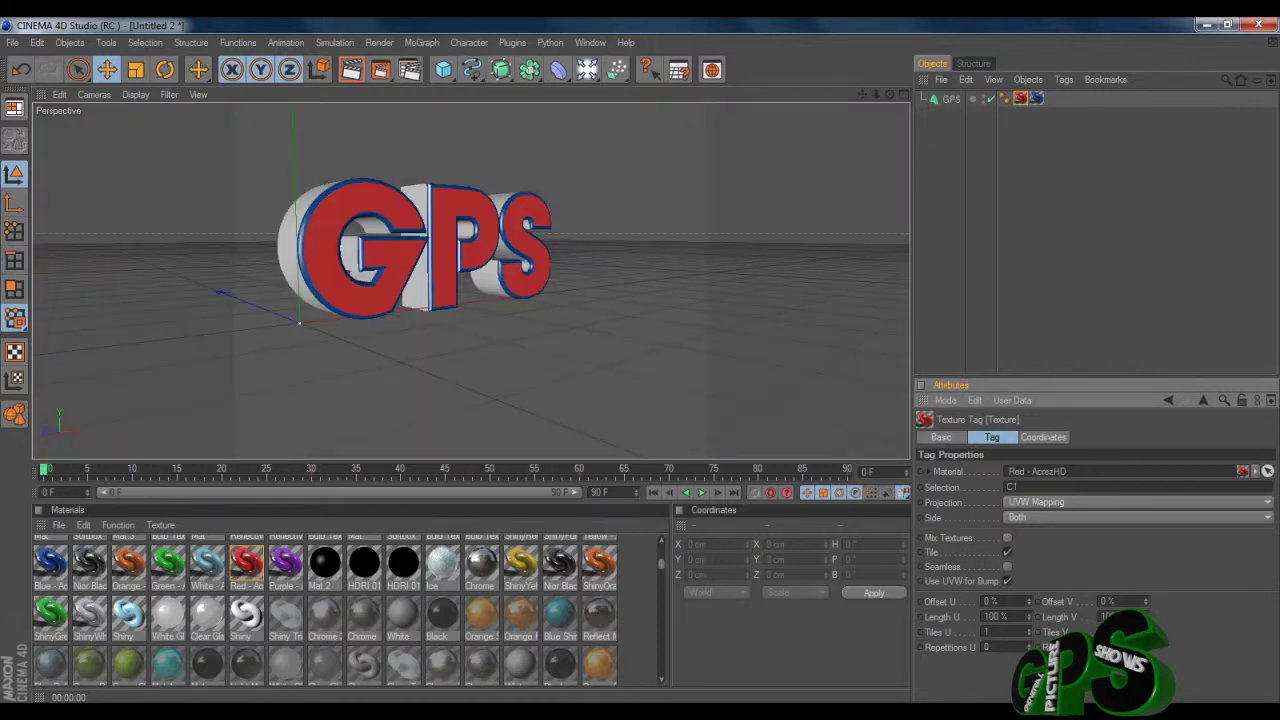
# Clear the selection restriction of the blue texture on the GPS text.
pyautogui.click(1037, 98)
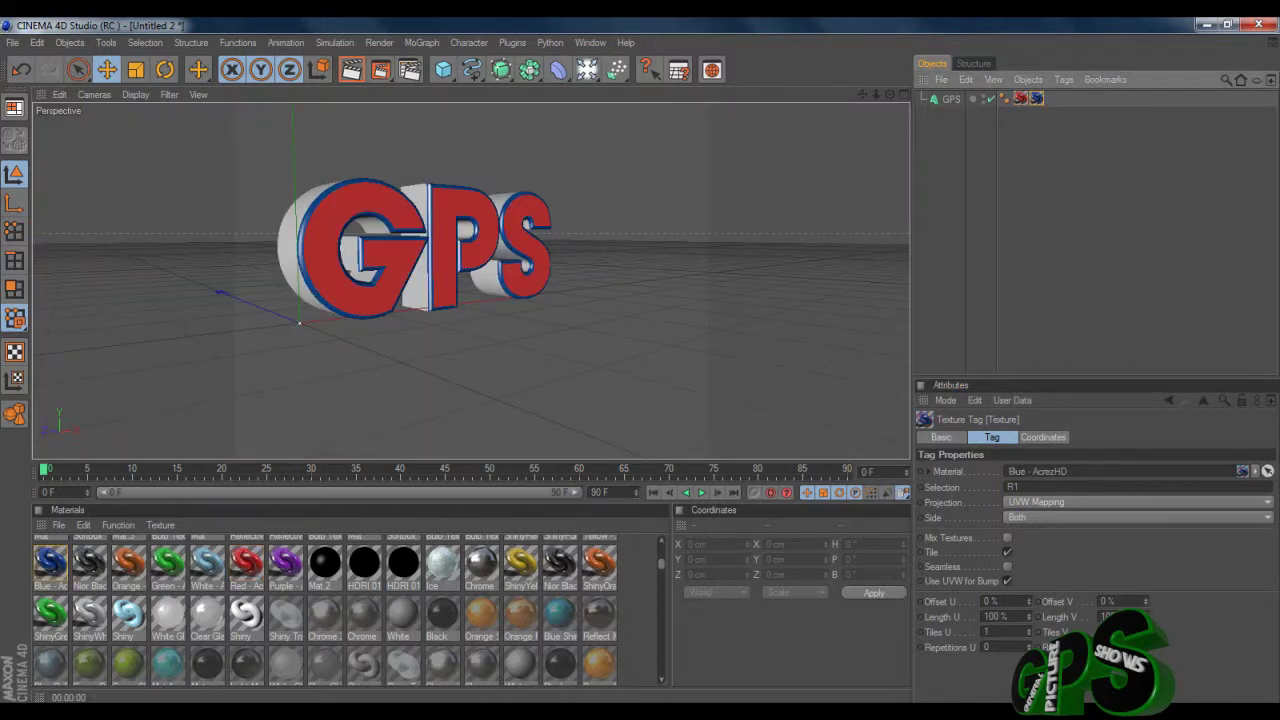
pyautogui.doubleClick(1014, 487)
pyautogui.press('BackSpace')
pyautogui.press('Return')
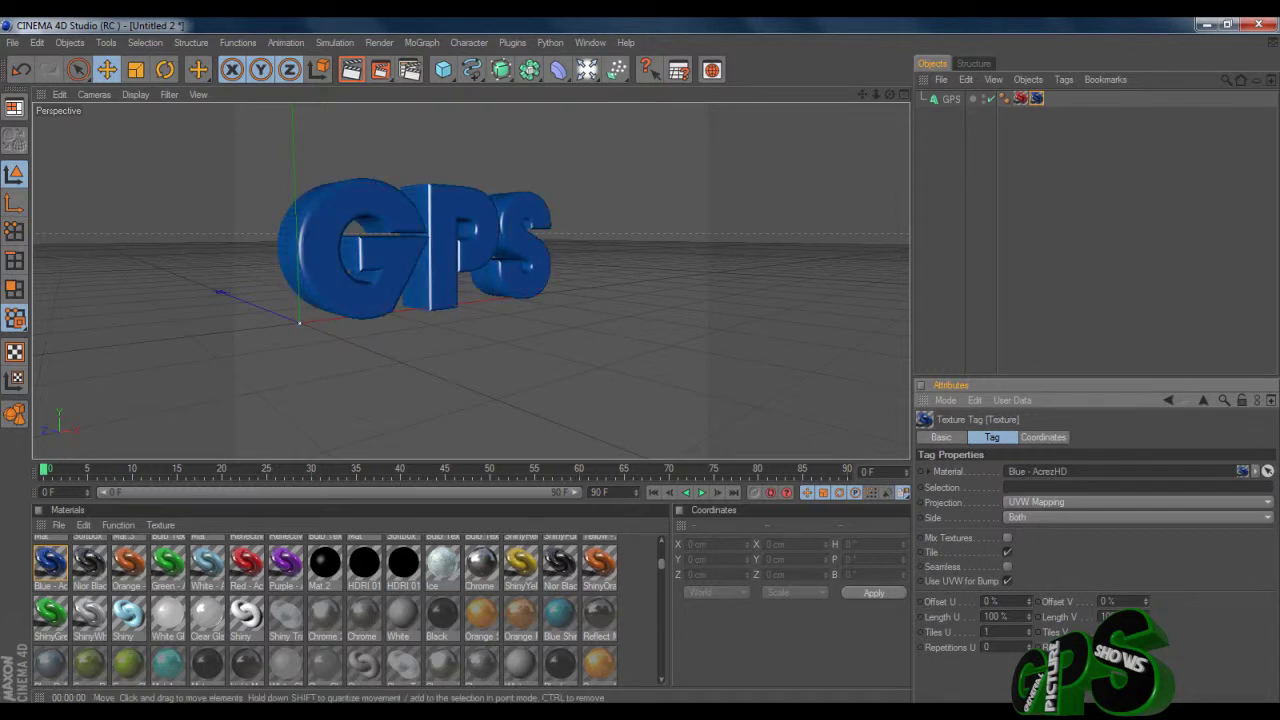
# Reorder the GPS text's textures so the red one comes after the blue one and test-render the view.
pyautogui.moveTo(1020, 98); pyautogui.dragTo(1046, 98)
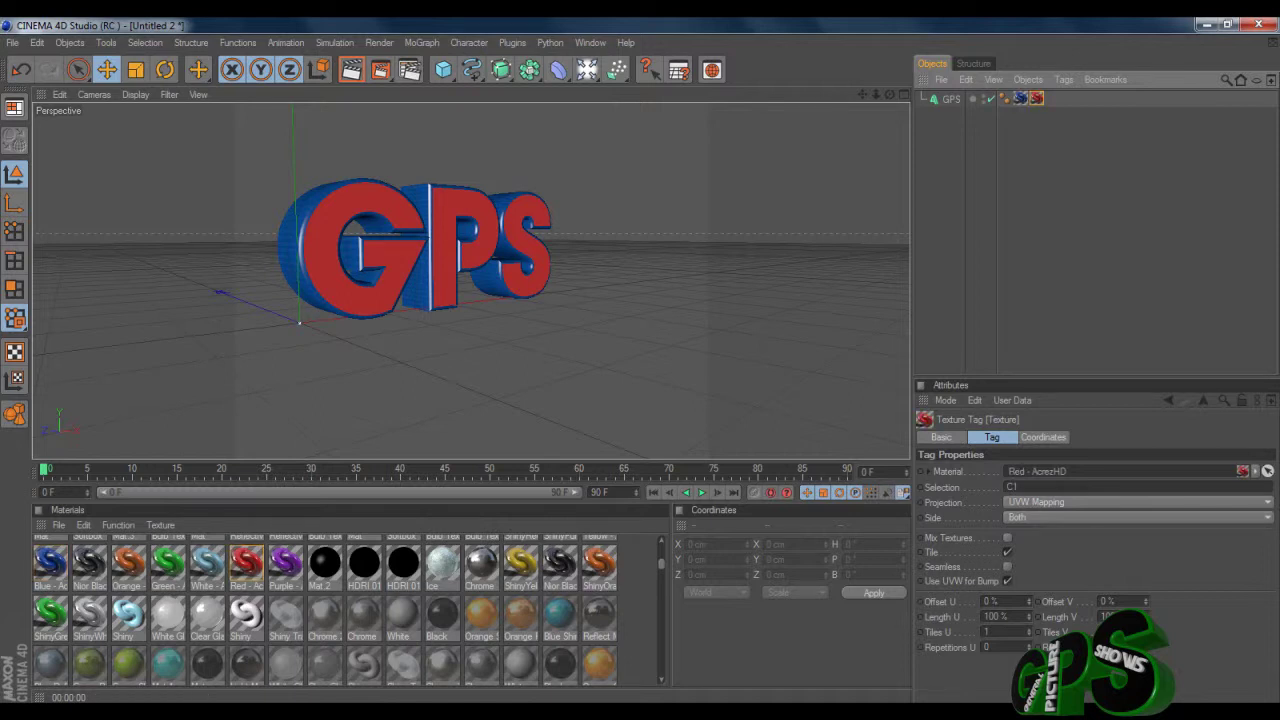
pyautogui.click(352, 69)
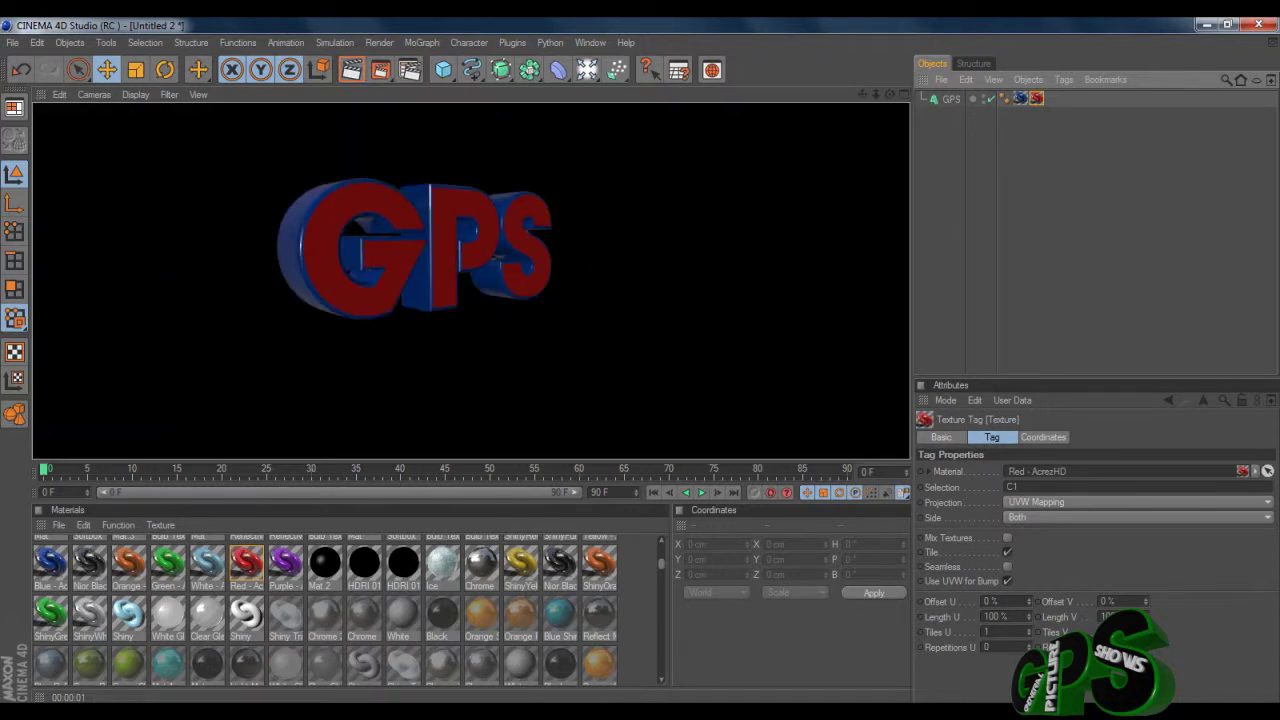
pyautogui.click(1036, 98)
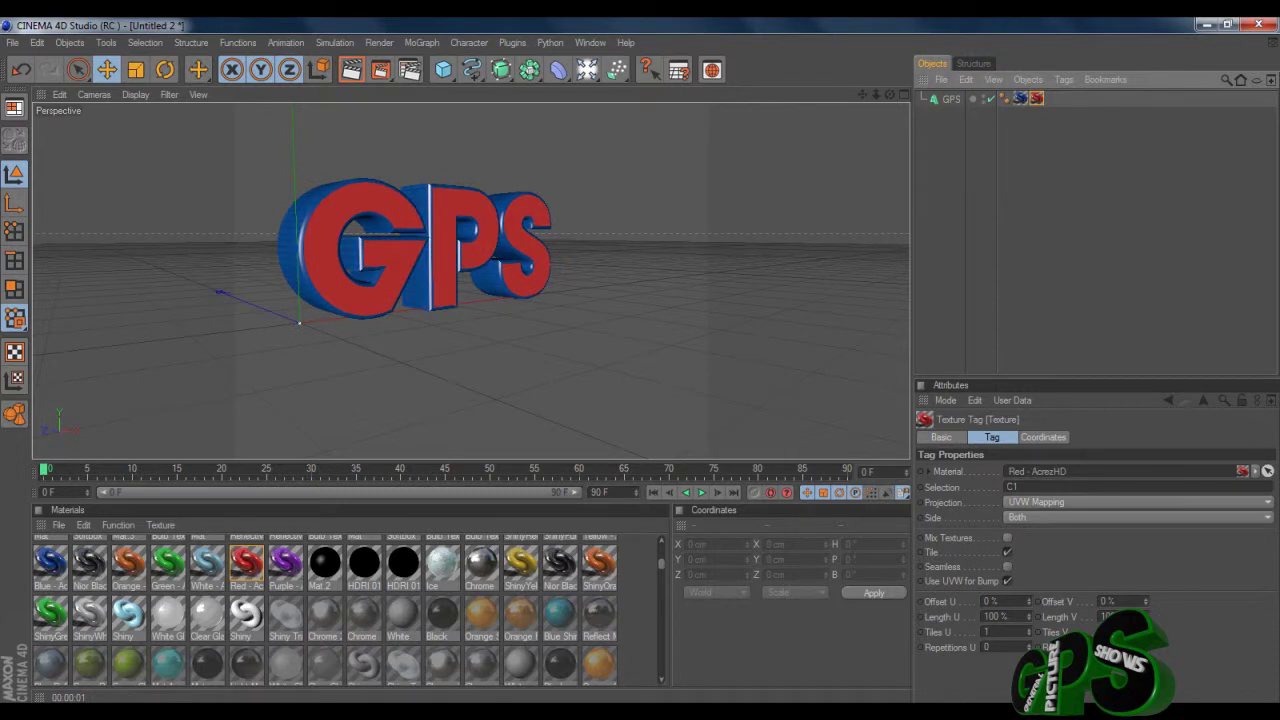
# Move the blue texture after the red one on the GPS text, and return the red texture to last place.
pyautogui.moveTo(1036, 98)
pyautogui.mouseDown()
pyautogui.moveTo(1017, 98)
pyautogui.moveTo(1042, 98)
pyautogui.mouseUp()
pyautogui.click(1020, 98)
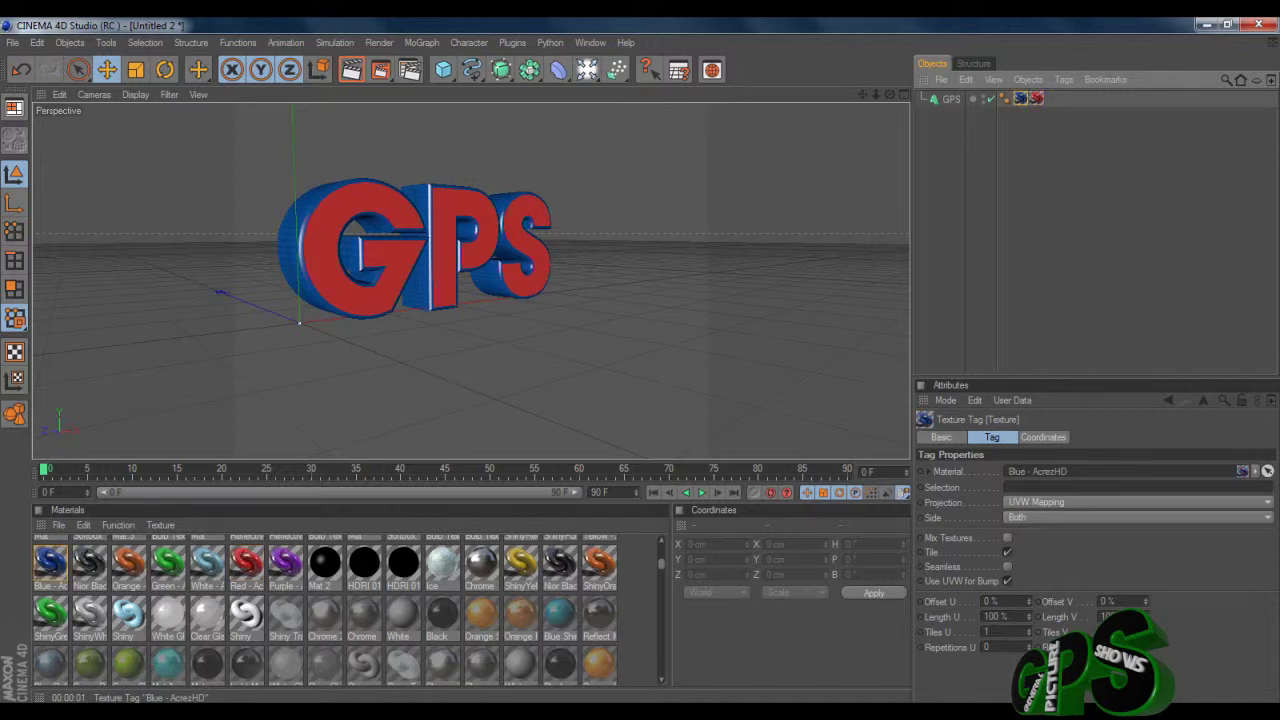
pyautogui.moveTo(1020, 98); pyautogui.dragTo(1042, 98)
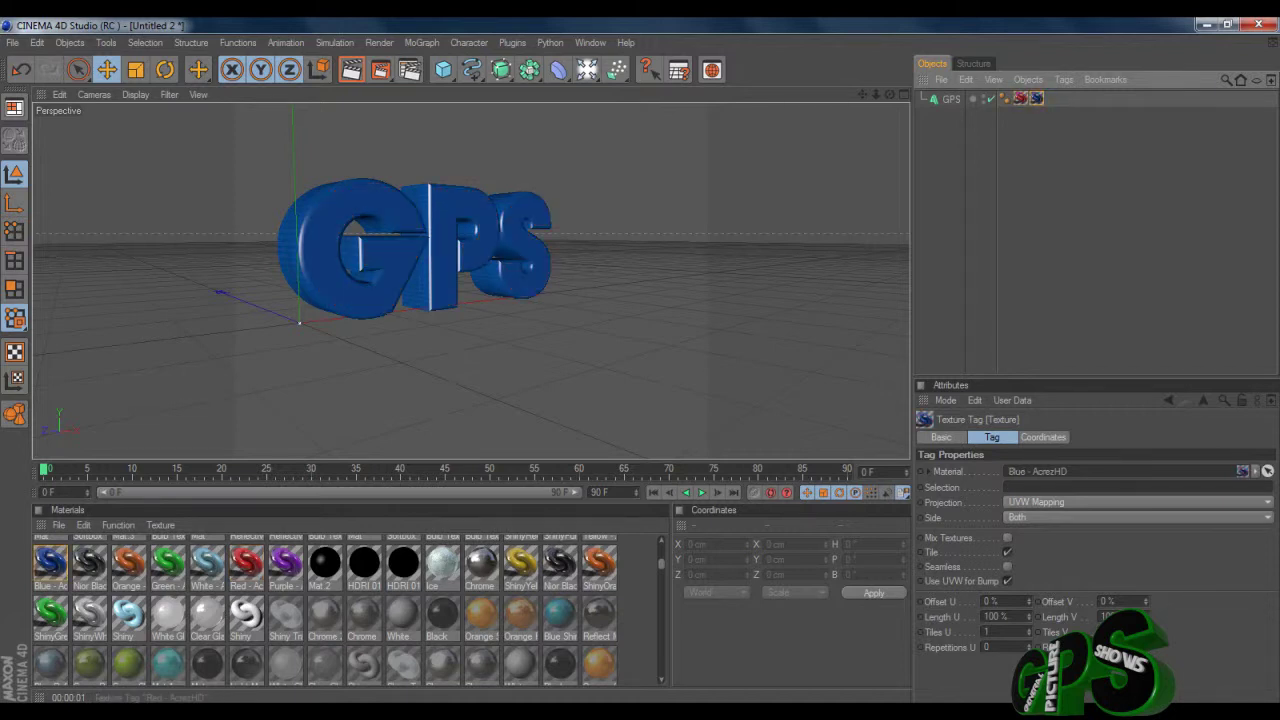
pyautogui.click(1040, 487)
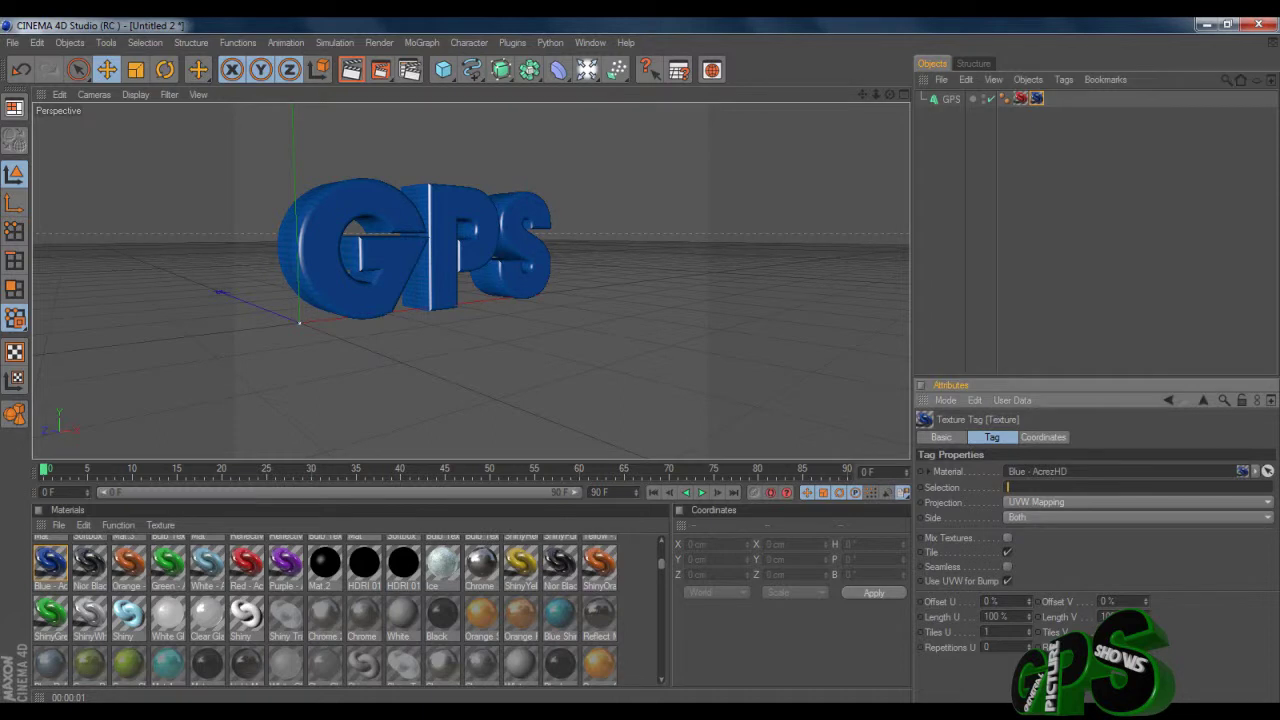
pyautogui.moveTo(1020, 98); pyautogui.dragTo(1042, 98)
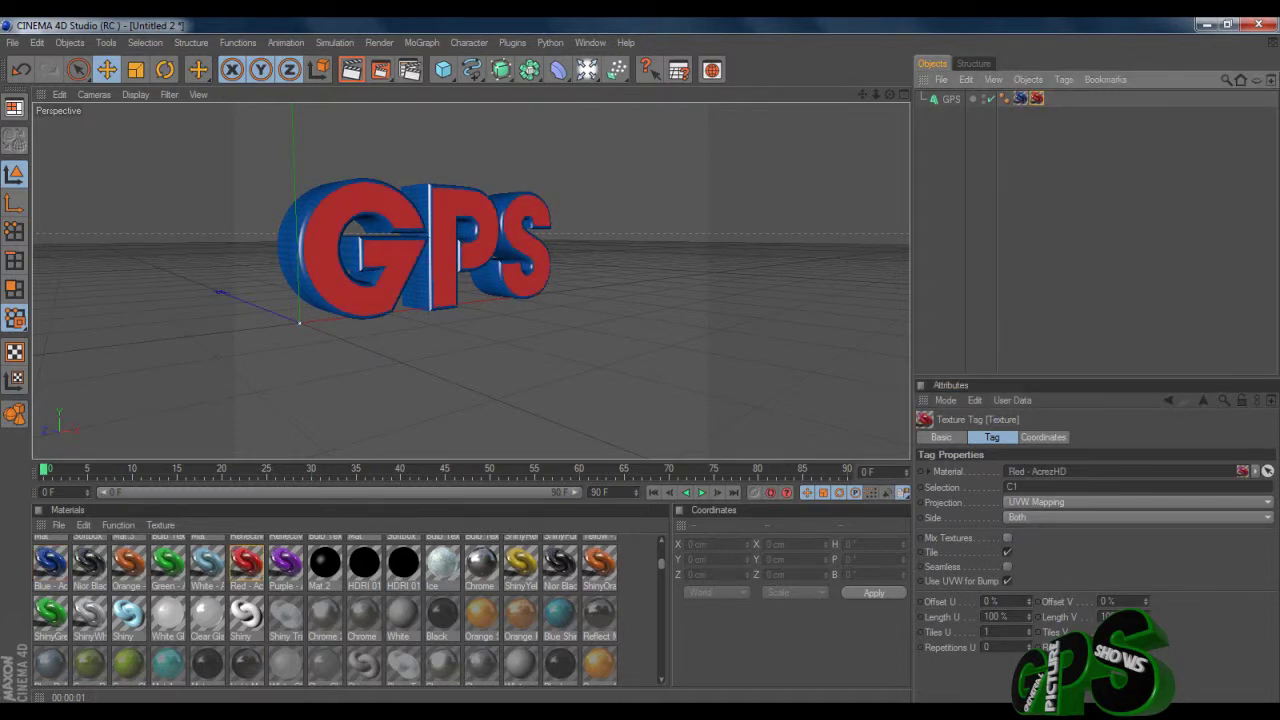
# Delete the red and blue textures from the GPS text.
pyautogui.click(1020, 98)
pyautogui.click(1037, 98)
pyautogui.press('Delete')
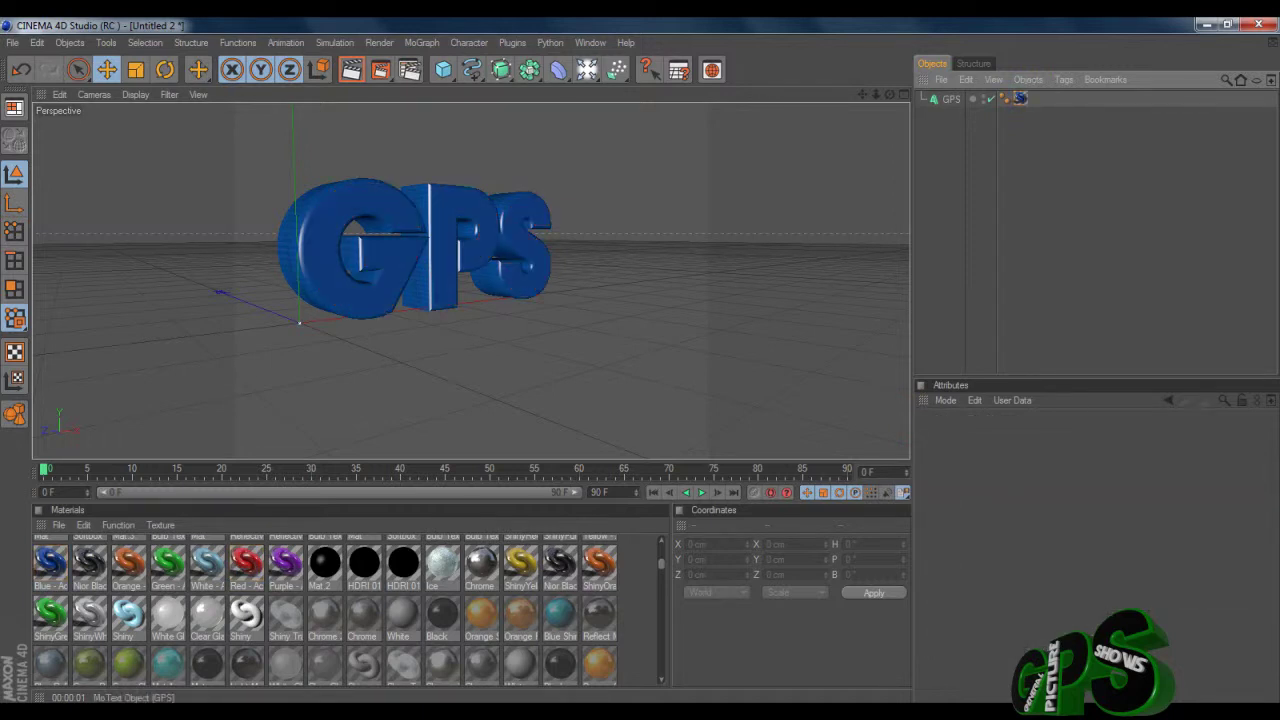
pyautogui.click(1020, 98)
pyautogui.press('Delete')
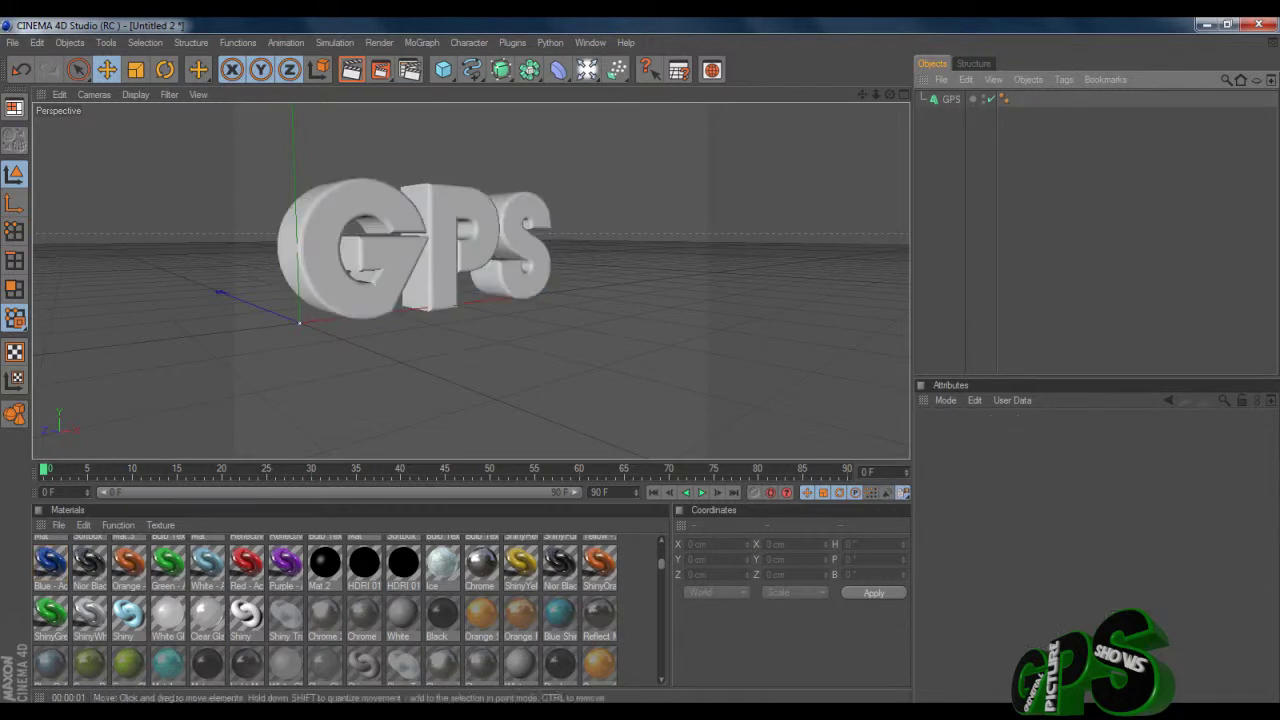
# Change the Windows color scheme to Windows 7 Basic to improve performance.
pyautogui.scroll(-2, 346, 612)
pyautogui.scroll(-6, 330, 610)
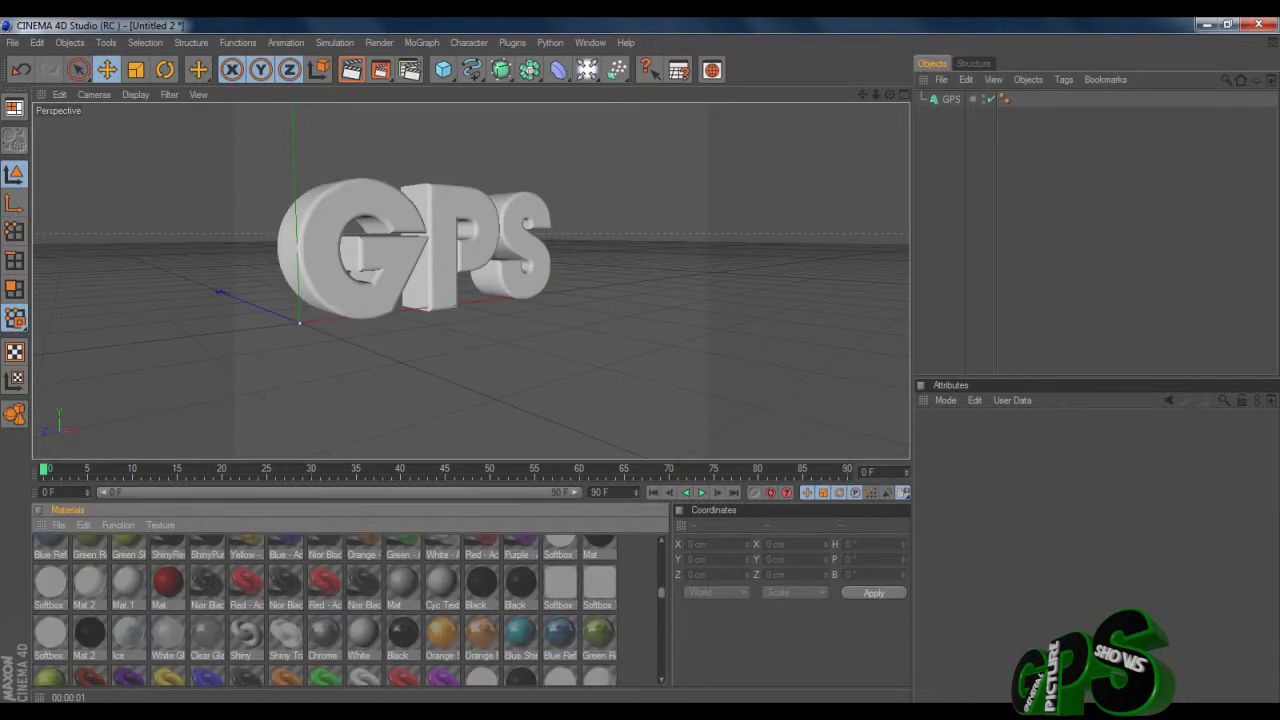
pyautogui.scroll(-2, 330, 610)
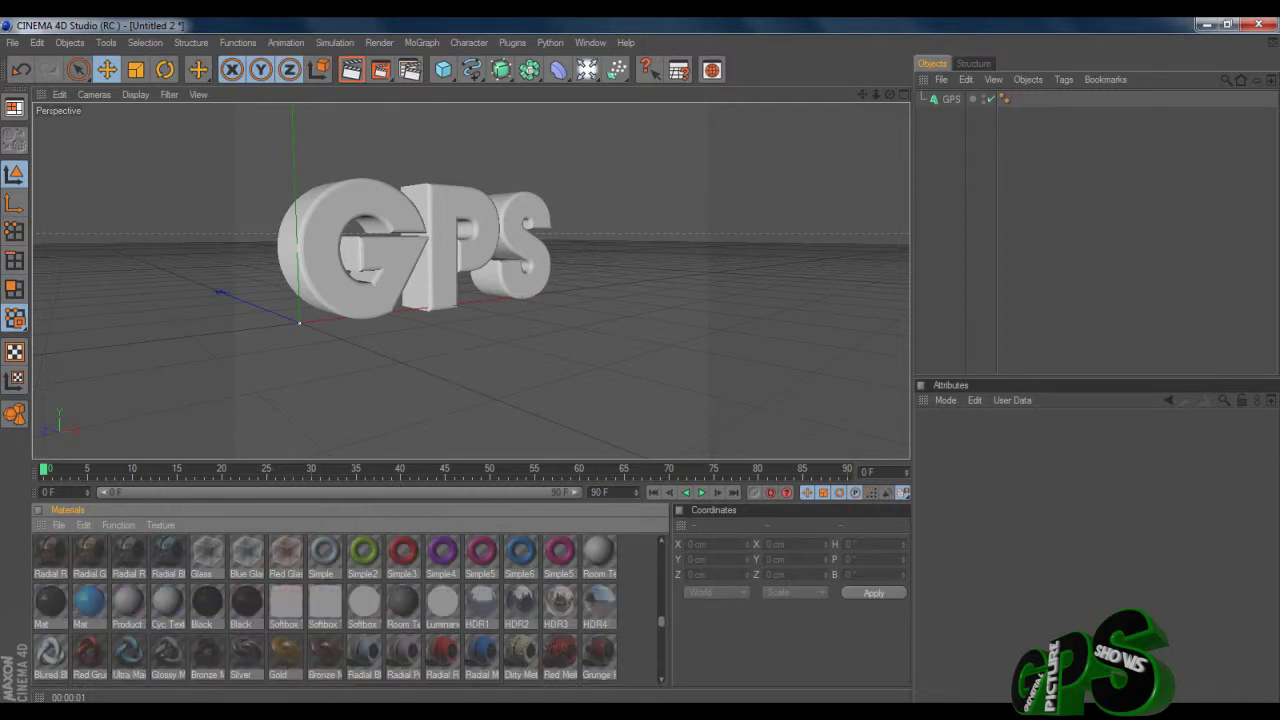
pyautogui.scroll(-4, 330, 610)
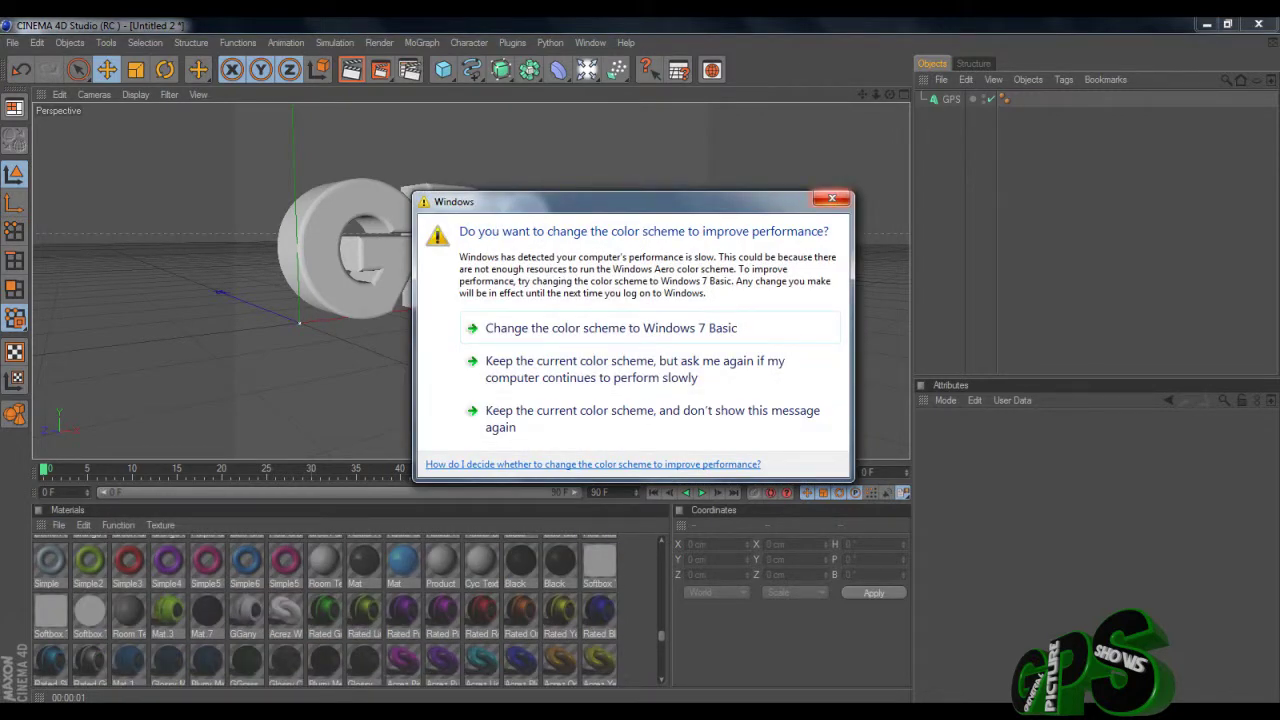
pyautogui.click(611, 328)
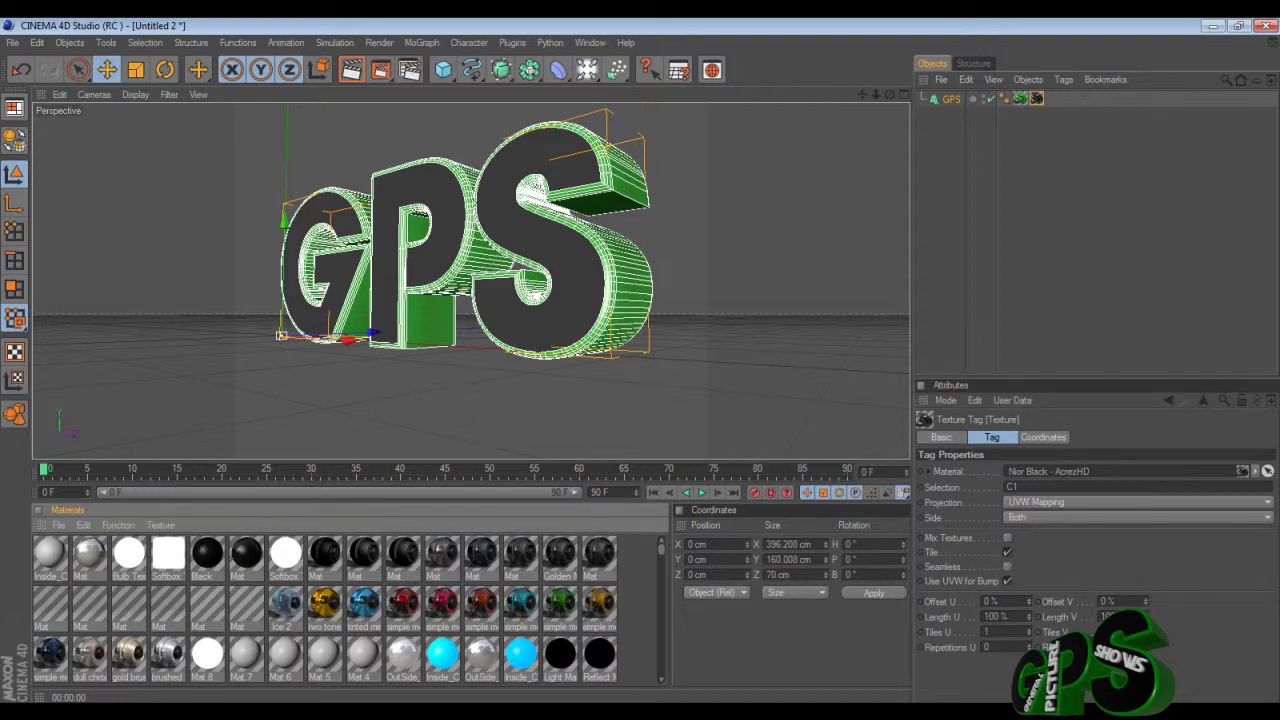
# Browse through the loaded material collection and examine the available materials.
pyautogui.scroll(-3, 350, 610)
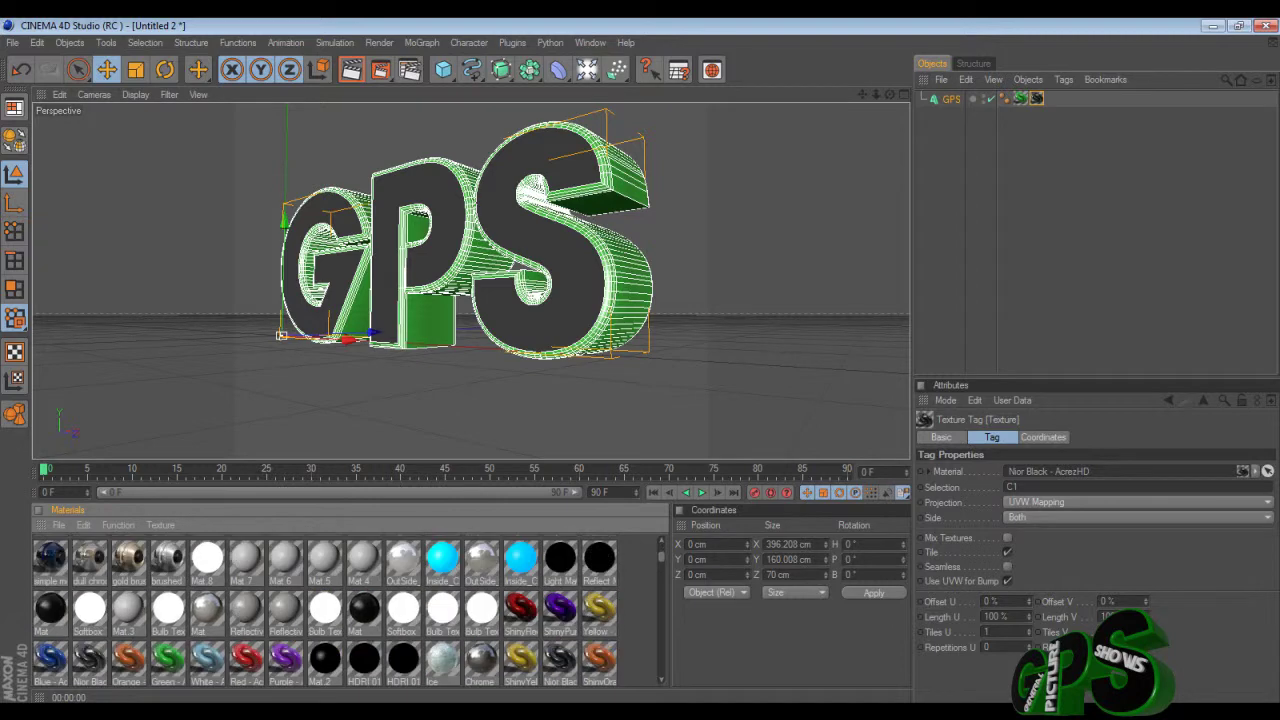
pyautogui.scroll(-2, 340, 610)
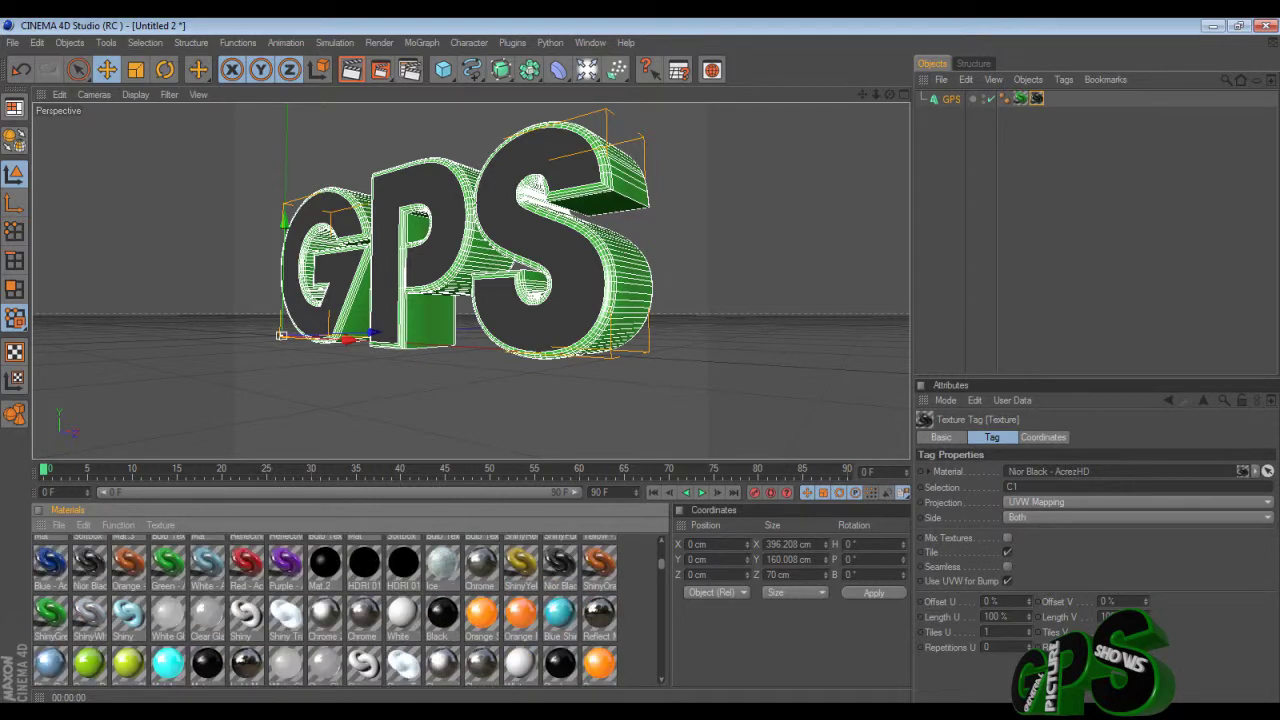
pyautogui.scroll(-3, 340, 610)
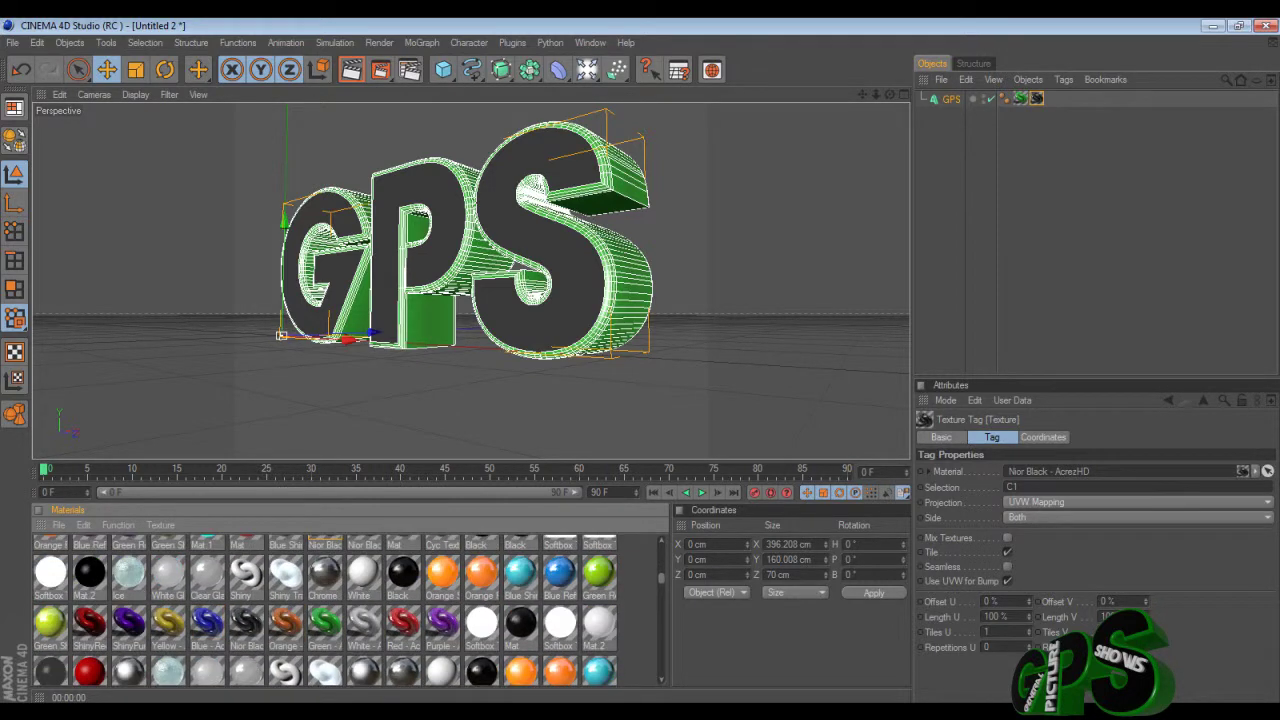
pyautogui.scroll(-2, 340, 610)
pyautogui.scroll(-2, 340, 610)
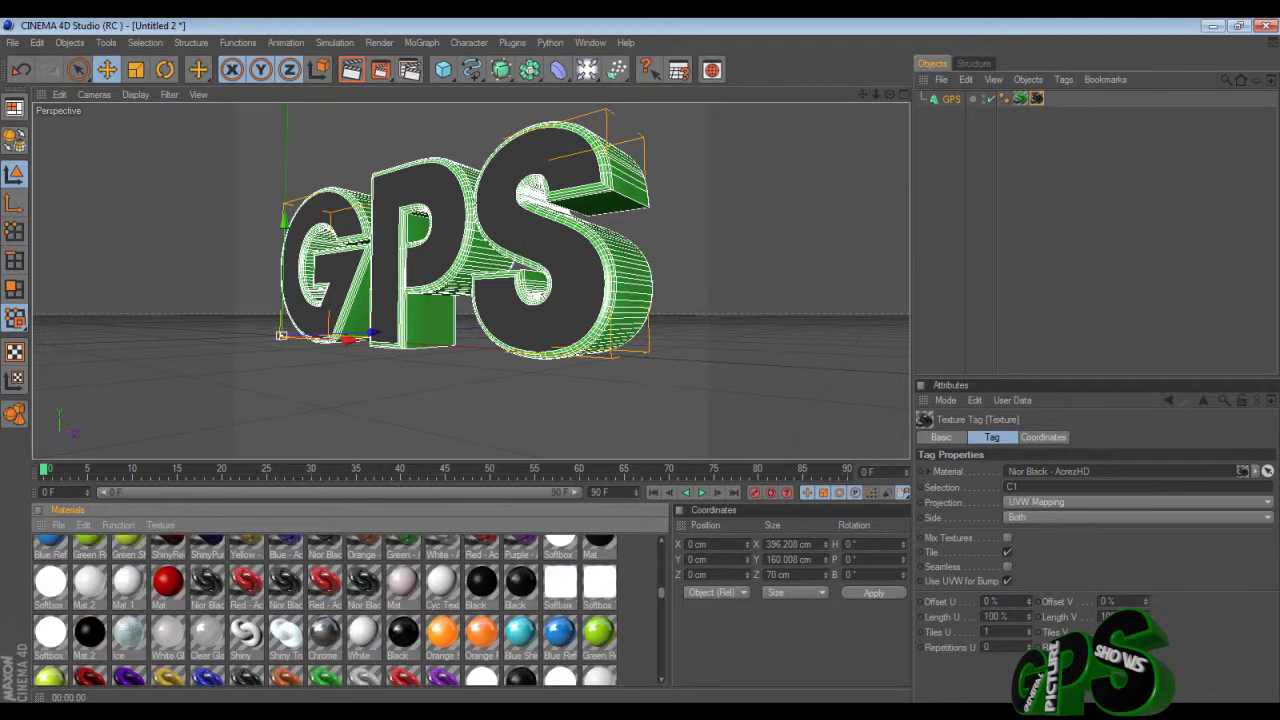
pyautogui.scroll(-2, 340, 610)
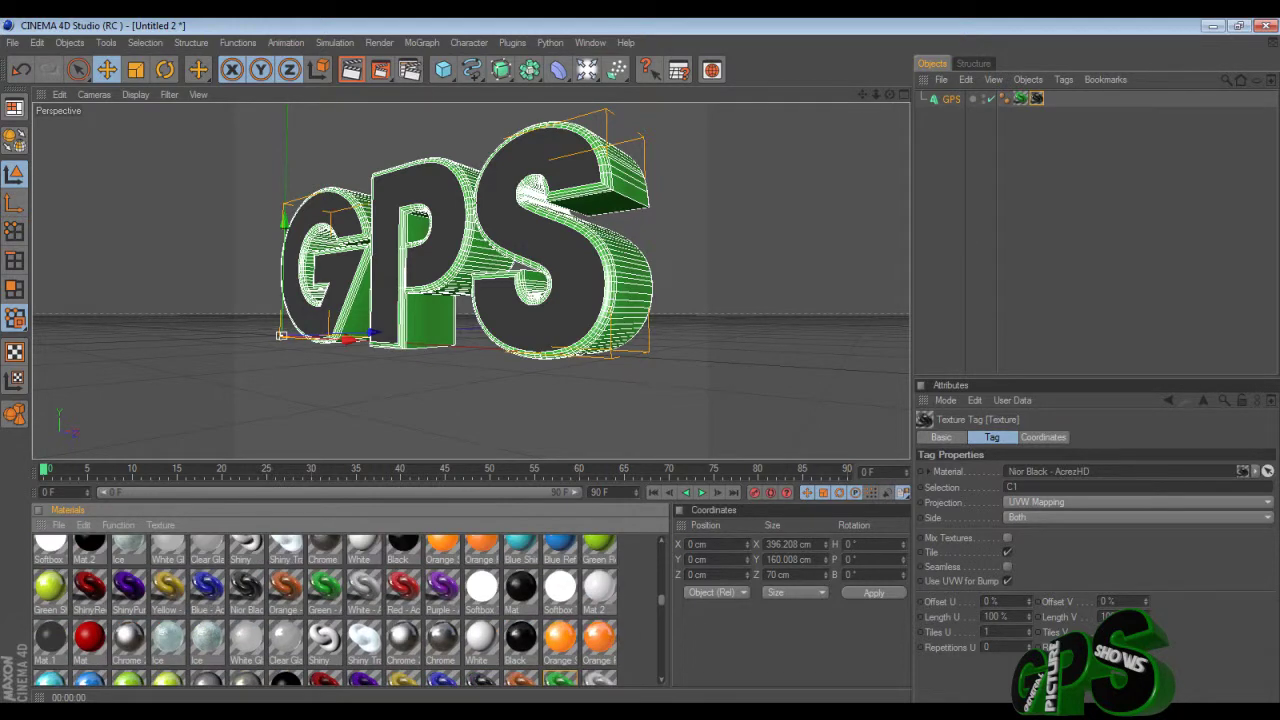
pyautogui.scroll(-2, 340, 610)
pyautogui.scroll(-2, 340, 610)
pyautogui.scroll(-2, 340, 610)
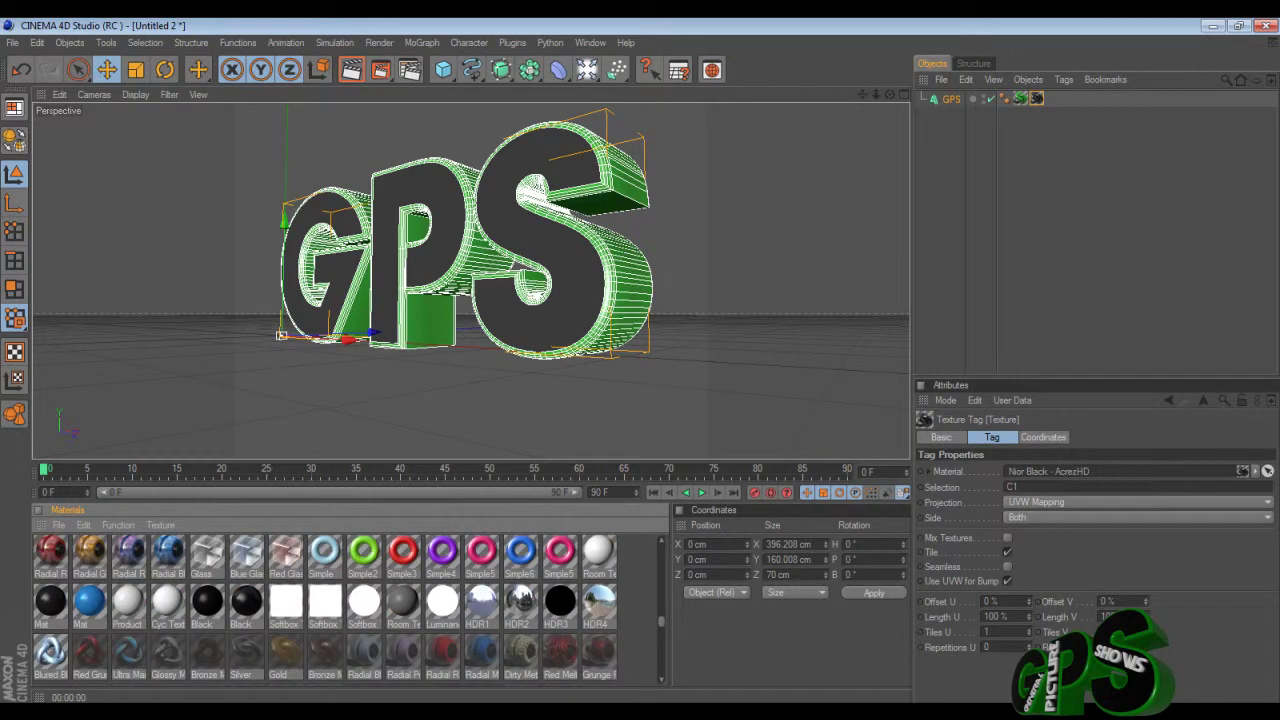
pyautogui.scroll(-2, 340, 610)
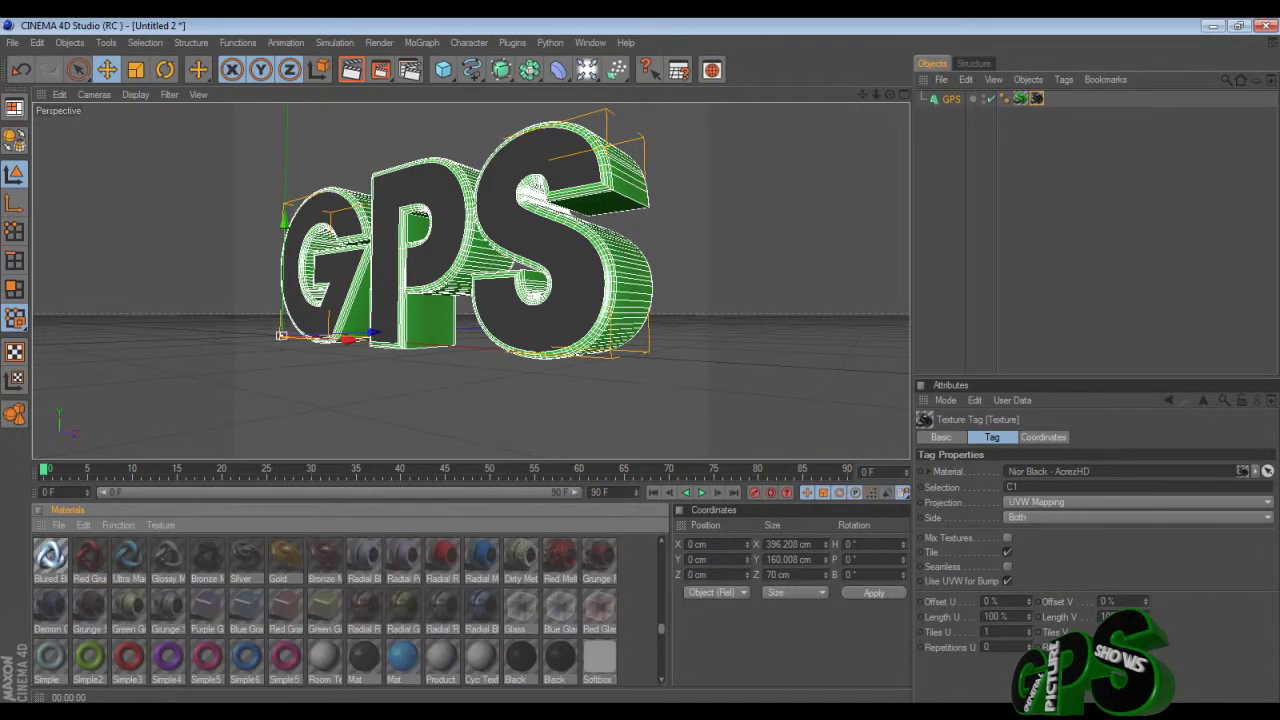
pyautogui.scroll(-2, 340, 610)
pyautogui.scroll(-2, 340, 610)
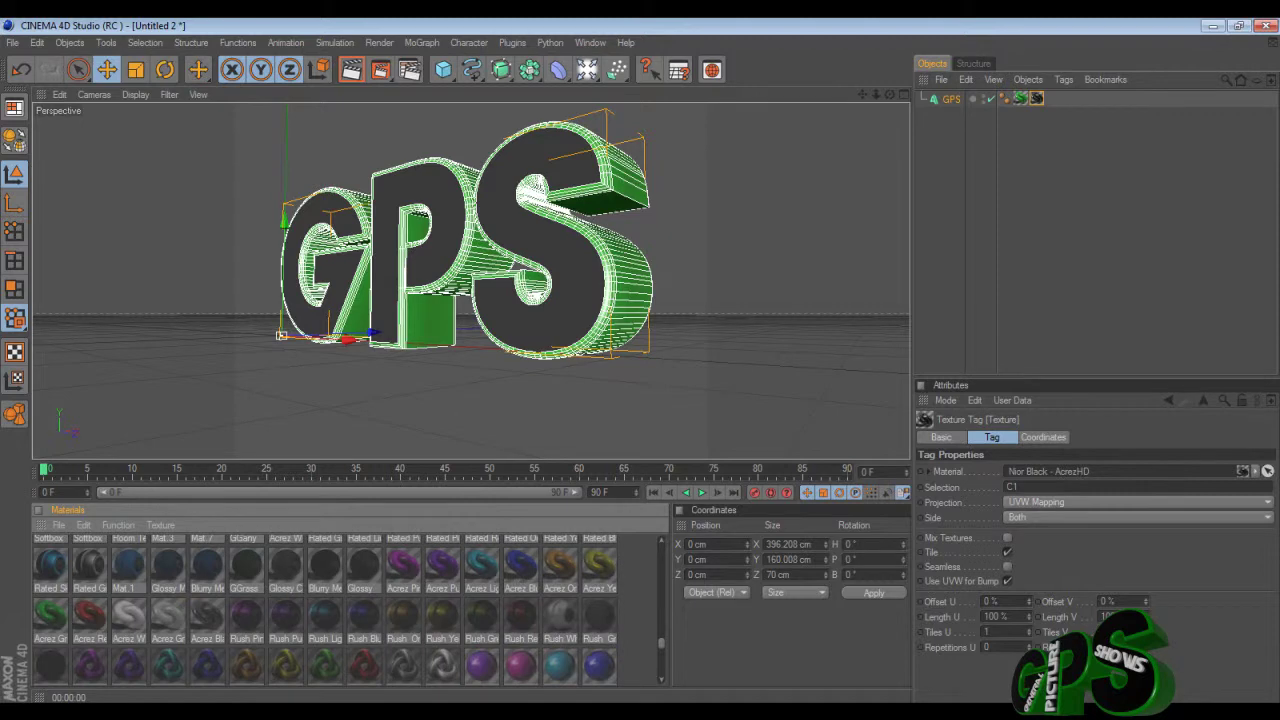
pyautogui.scroll(-2, 340, 610)
pyautogui.scroll(-4, 340, 610)
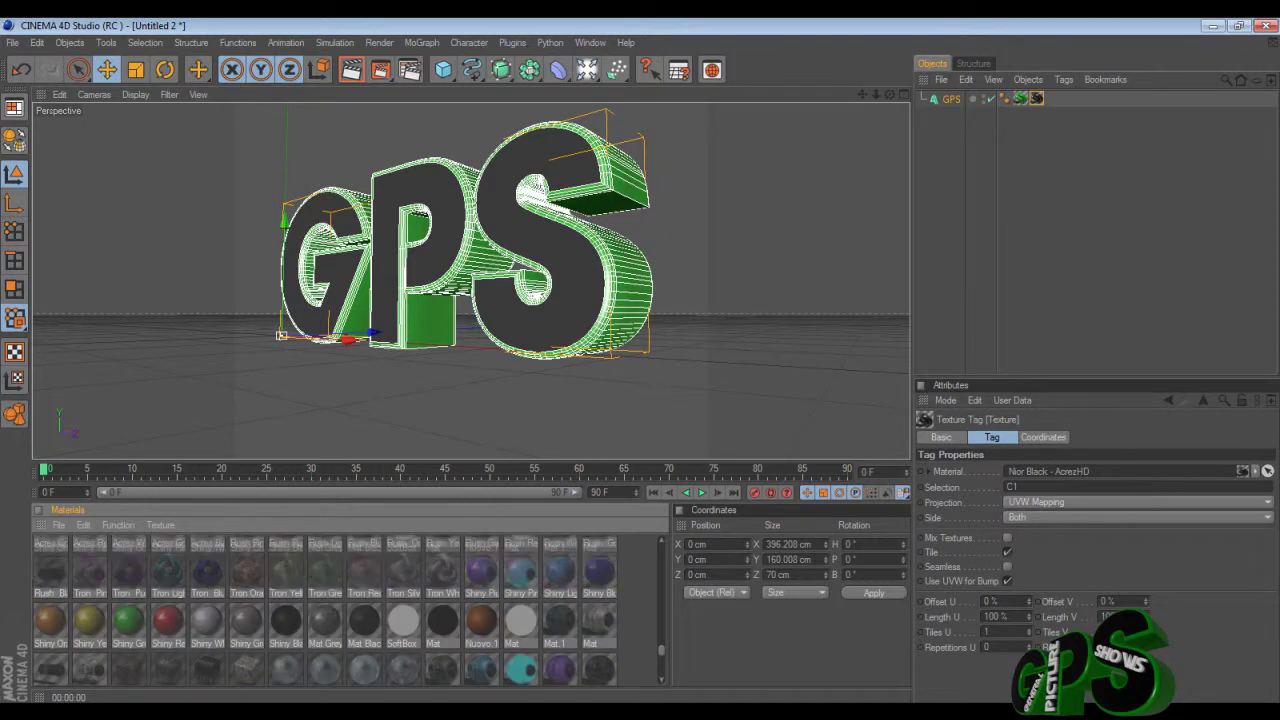
pyautogui.scroll(-2, 340, 610)
pyautogui.scroll(9, 340, 610)
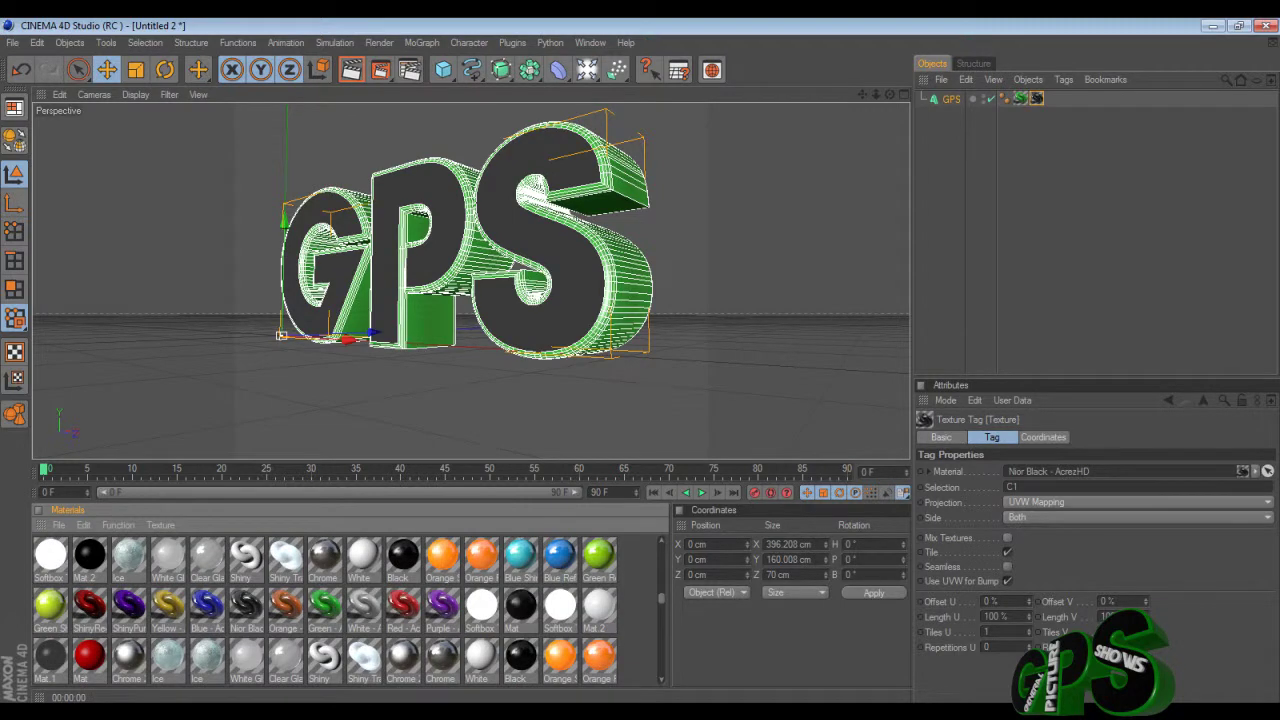
# Test-render the black and green GPS text from the current angle and again from the front.
pyautogui.click(352, 69)
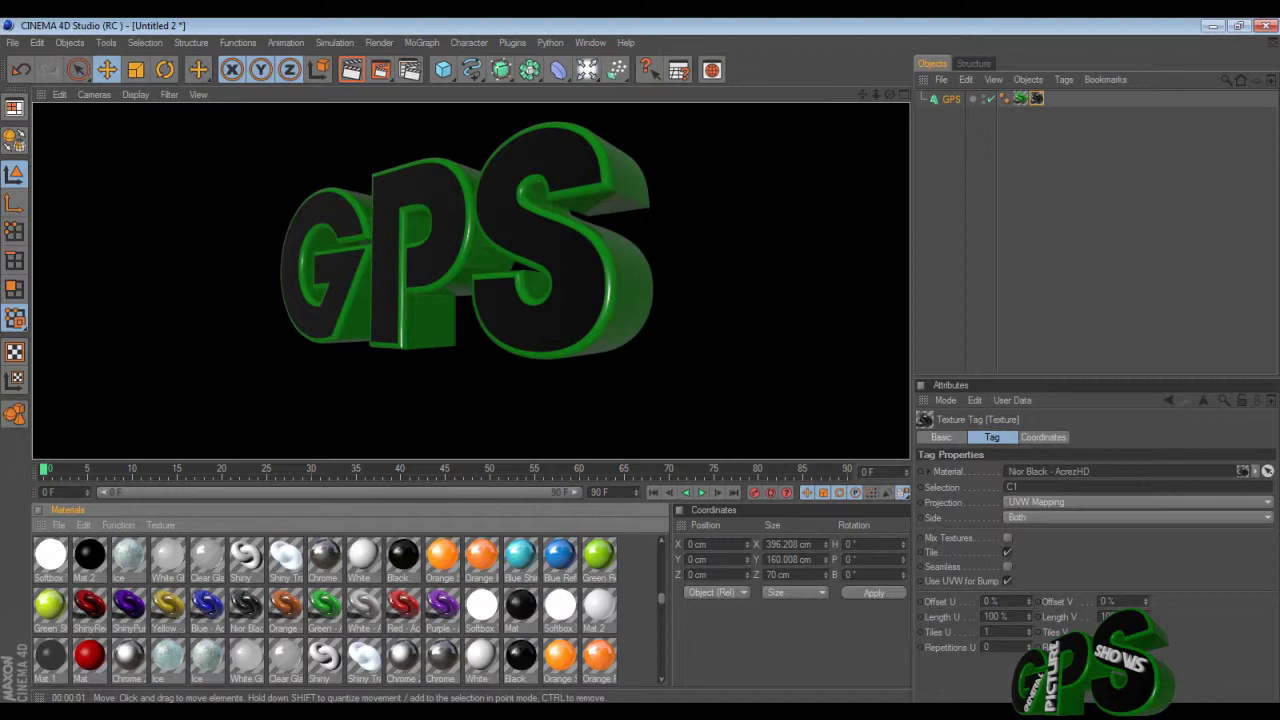
pyautogui.moveTo(890, 94); pyautogui.dragTo(958, 108)
pyautogui.moveTo(889, 94); pyautogui.dragTo(889, 100)
pyautogui.click(352, 70)
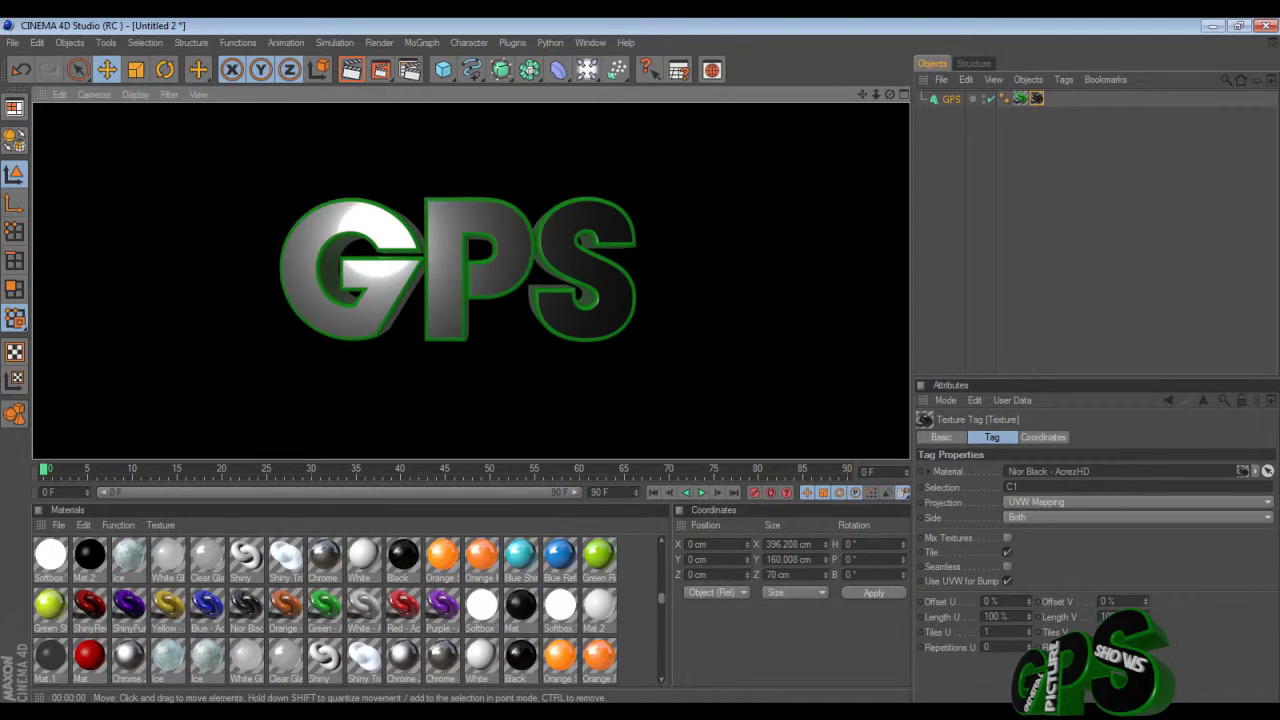
# Frame the GPS text from a low side angle with the S nearest the camera and test-render the view.
pyautogui.moveTo(889, 94); pyautogui.dragTo(877, 51)
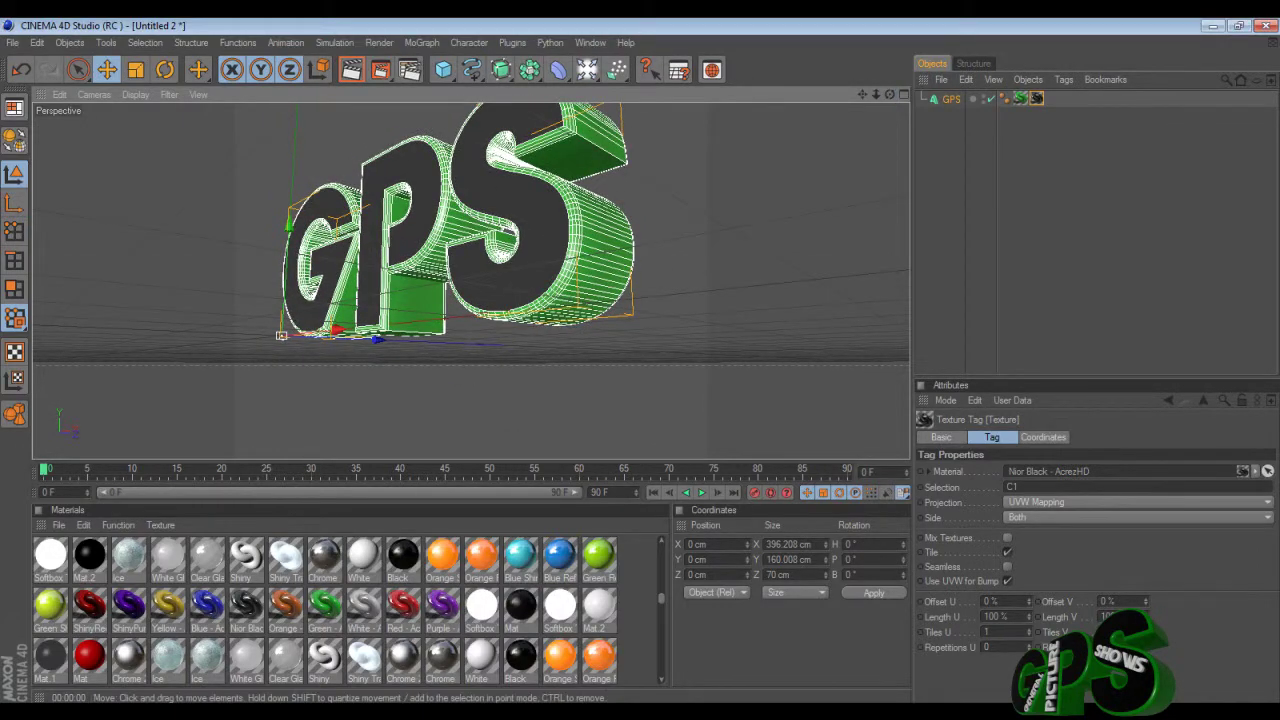
pyautogui.moveTo(862, 94); pyautogui.dragTo(863, 138)
pyautogui.scroll(1, 471, 280)
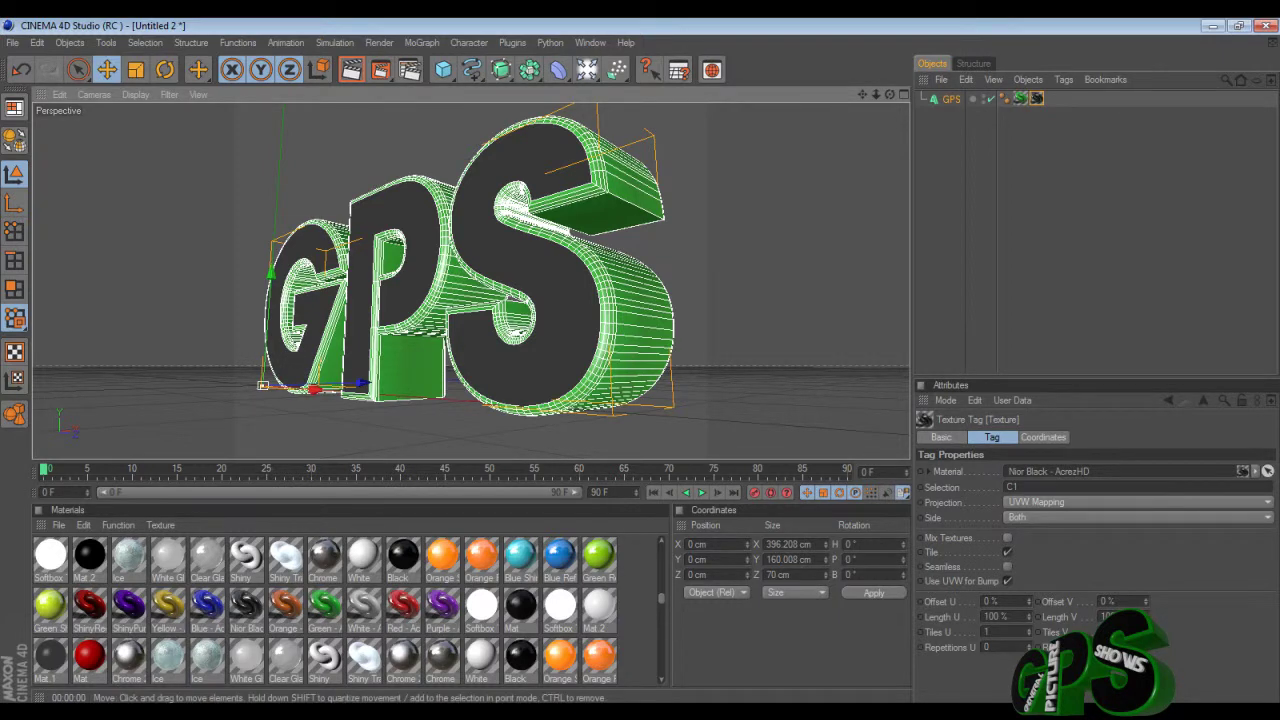
pyautogui.scroll(3, 471, 281)
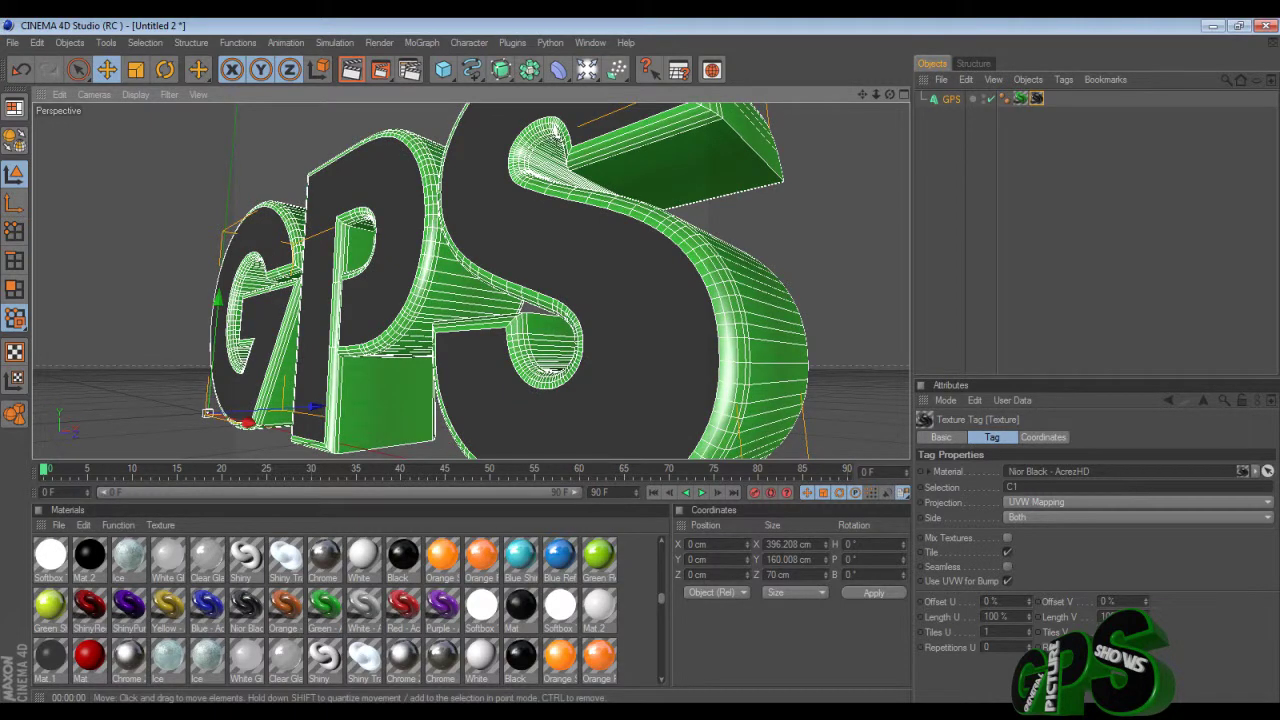
pyautogui.scroll(-2, 471, 281)
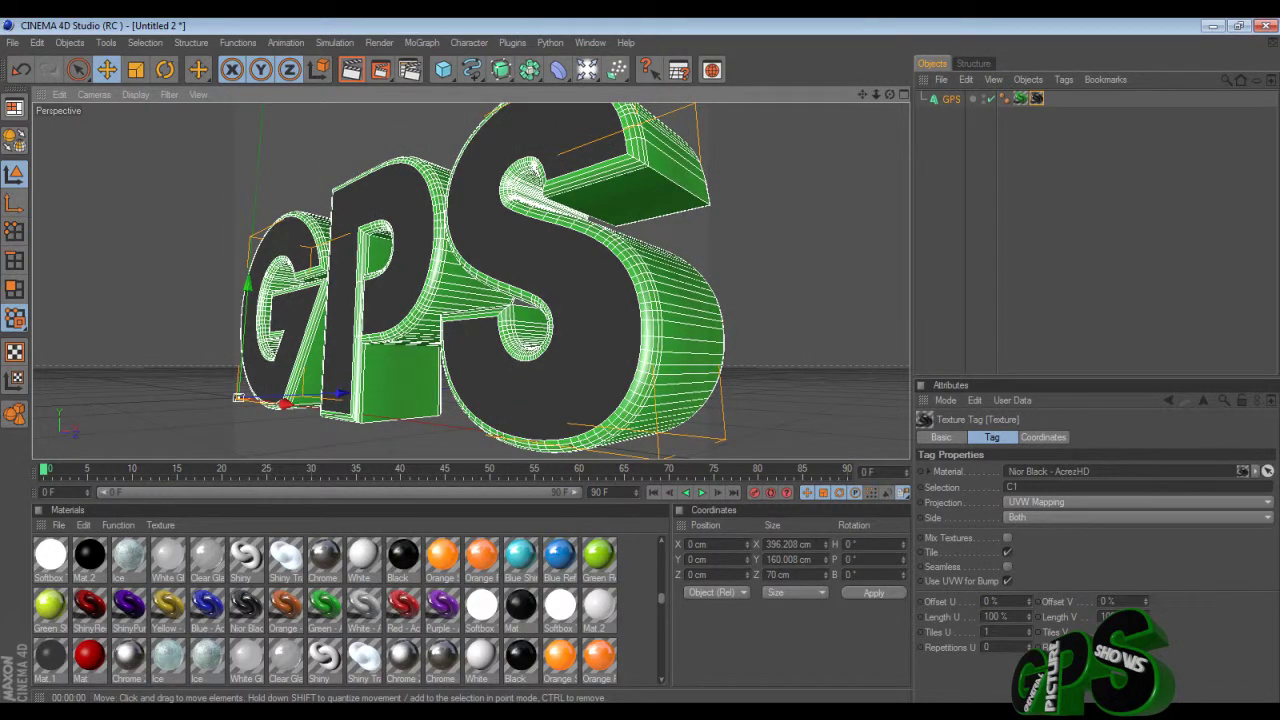
pyautogui.scroll(-2, 471, 281)
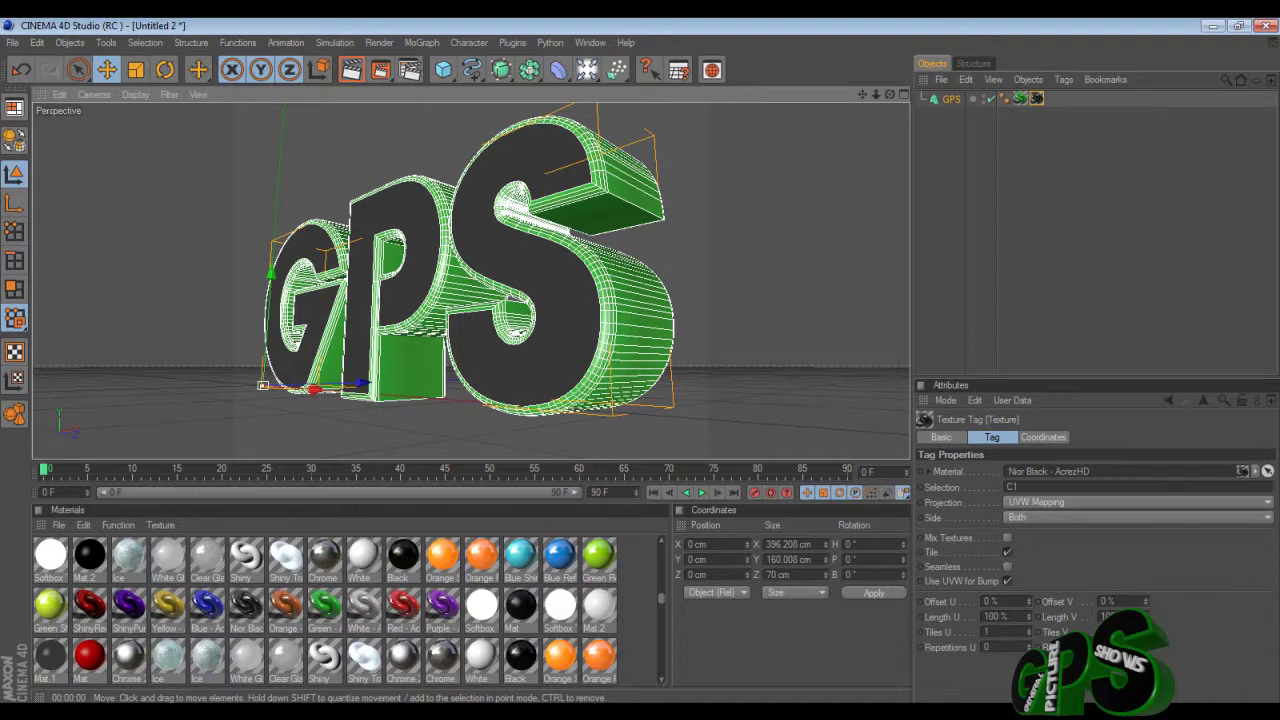
pyautogui.click(1013, 487)
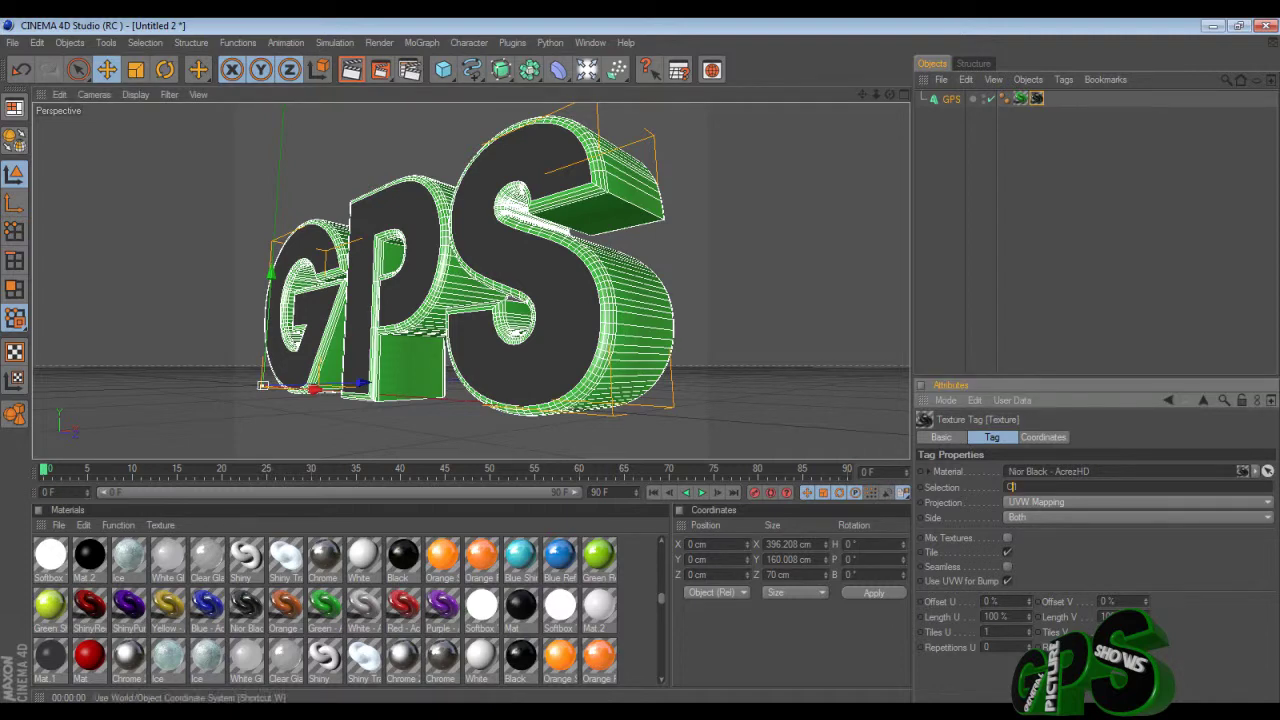
pyautogui.click(352, 69)
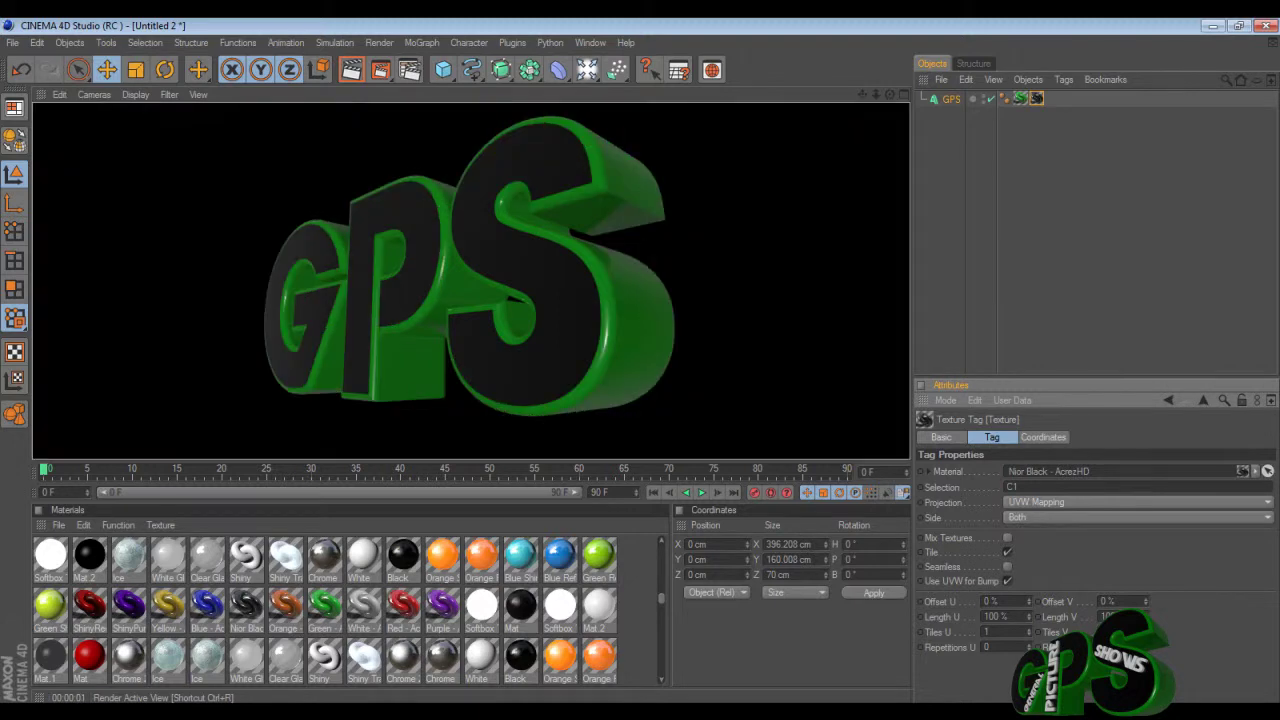
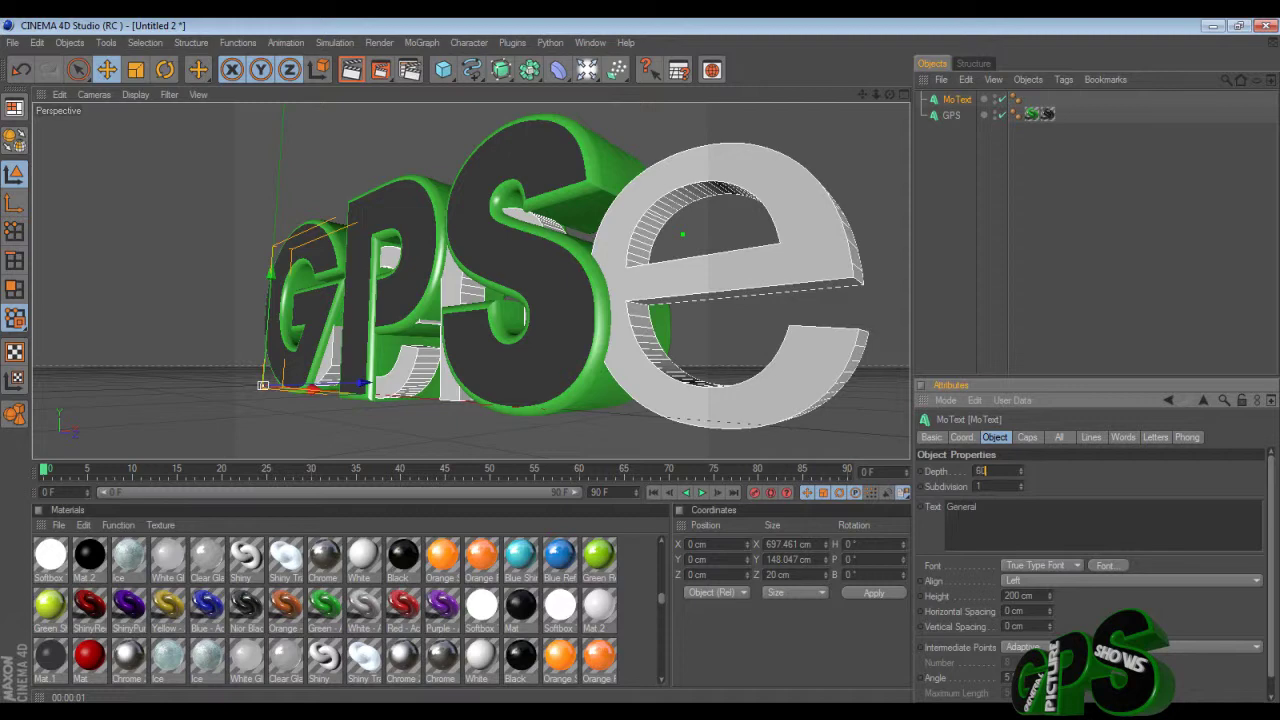
# Set the General text's font to Devil Breeze in the Bold style.
pyautogui.click(1108, 566)
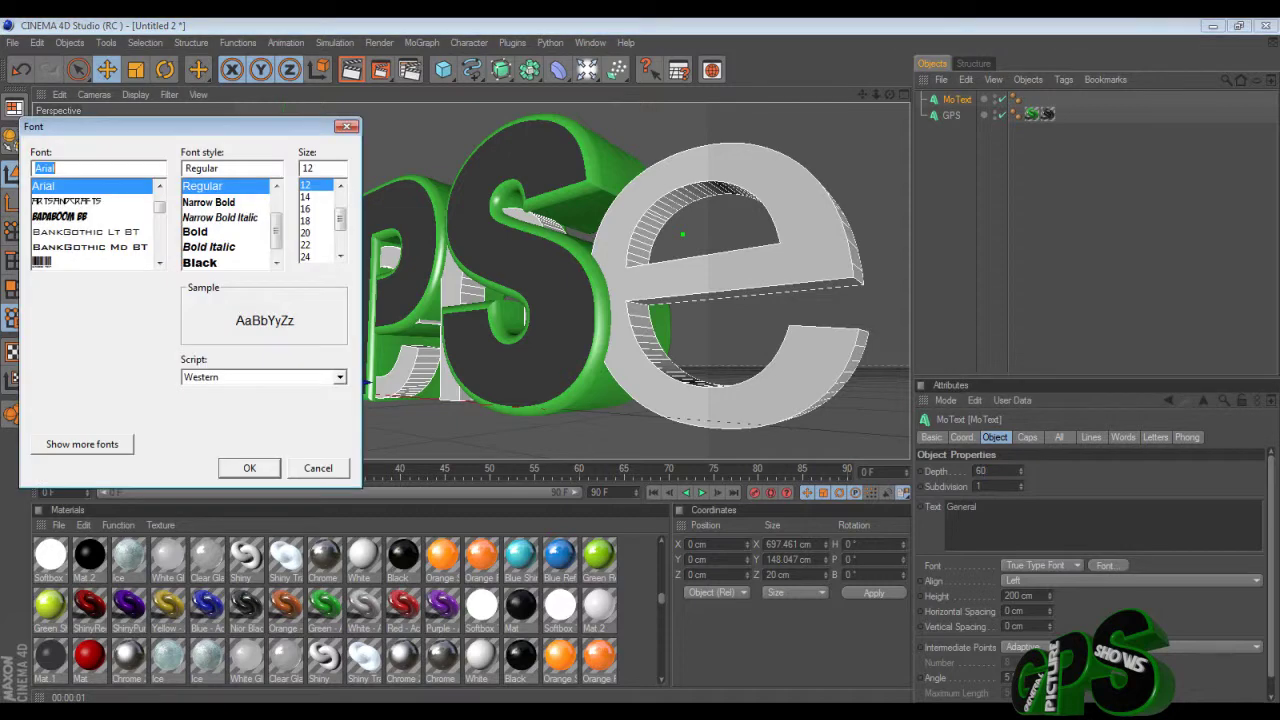
pyautogui.write('d')
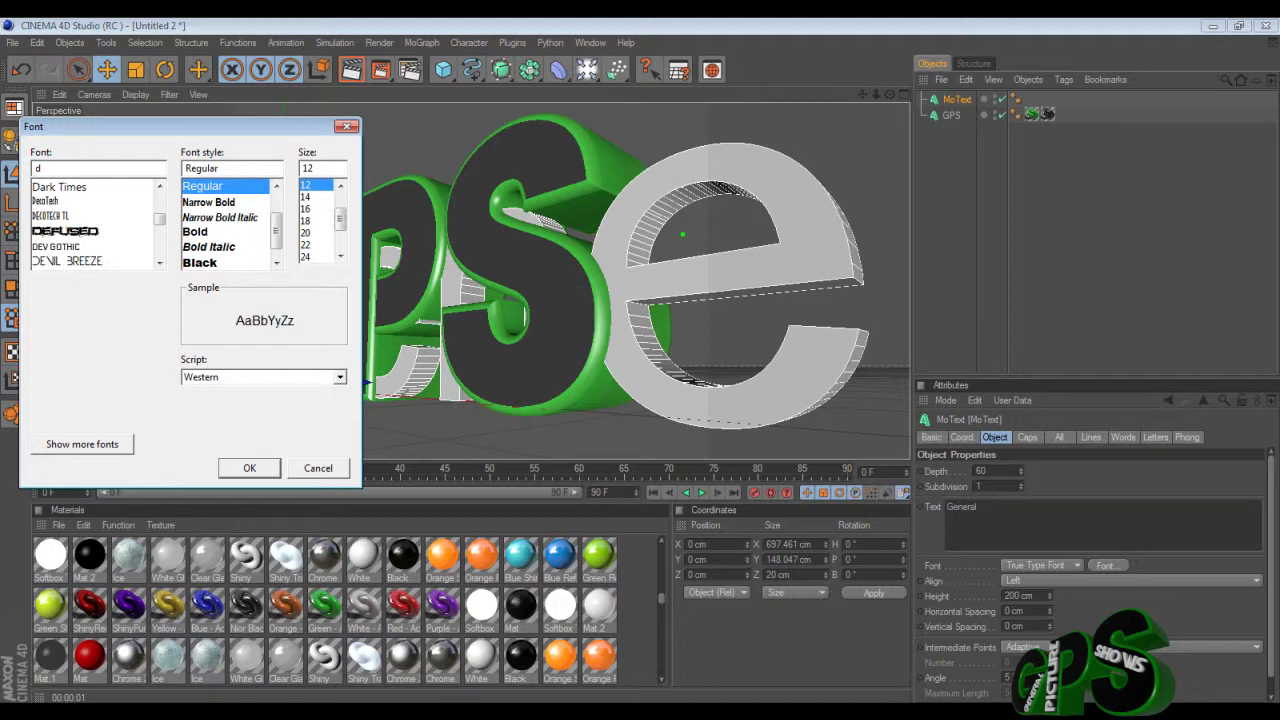
pyautogui.click(66, 246)
pyautogui.click(70, 261)
pyautogui.click(208, 231)
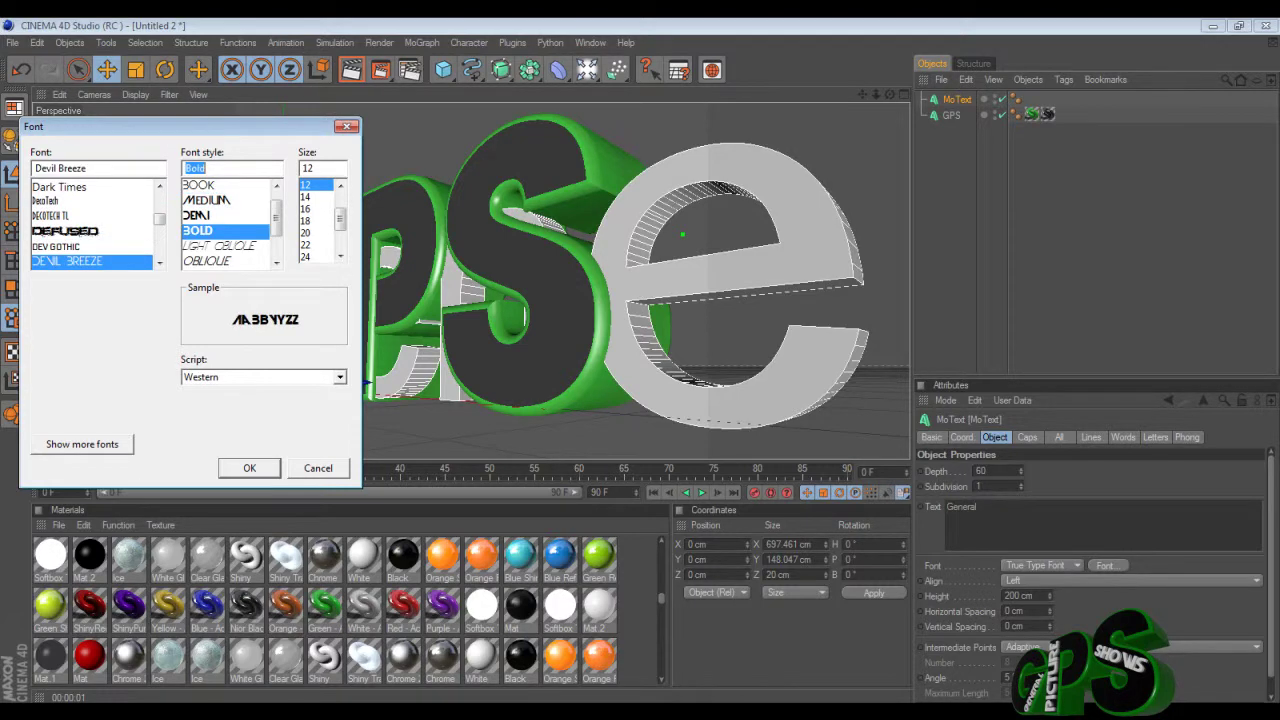
pyautogui.press('Return')
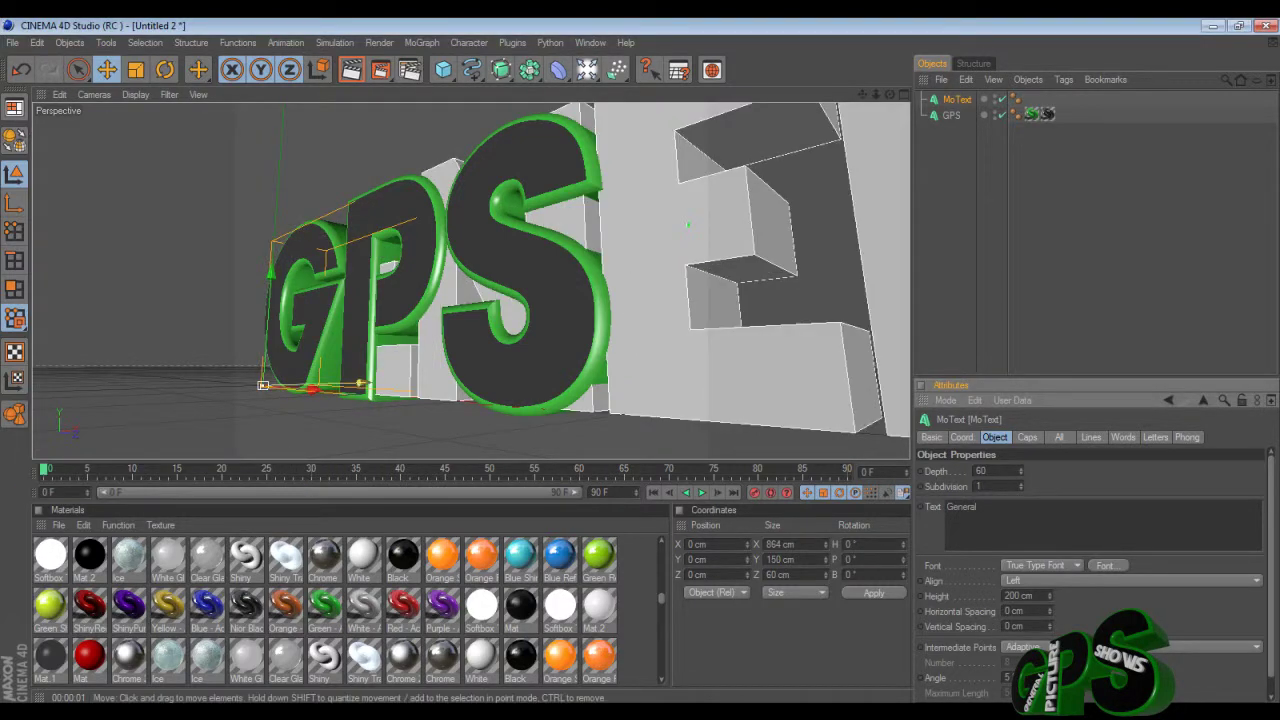
# Move the General text up above the GPS text, to about X -9 cm and Y 168 cm.
pyautogui.scroll(-8, 322, 383)
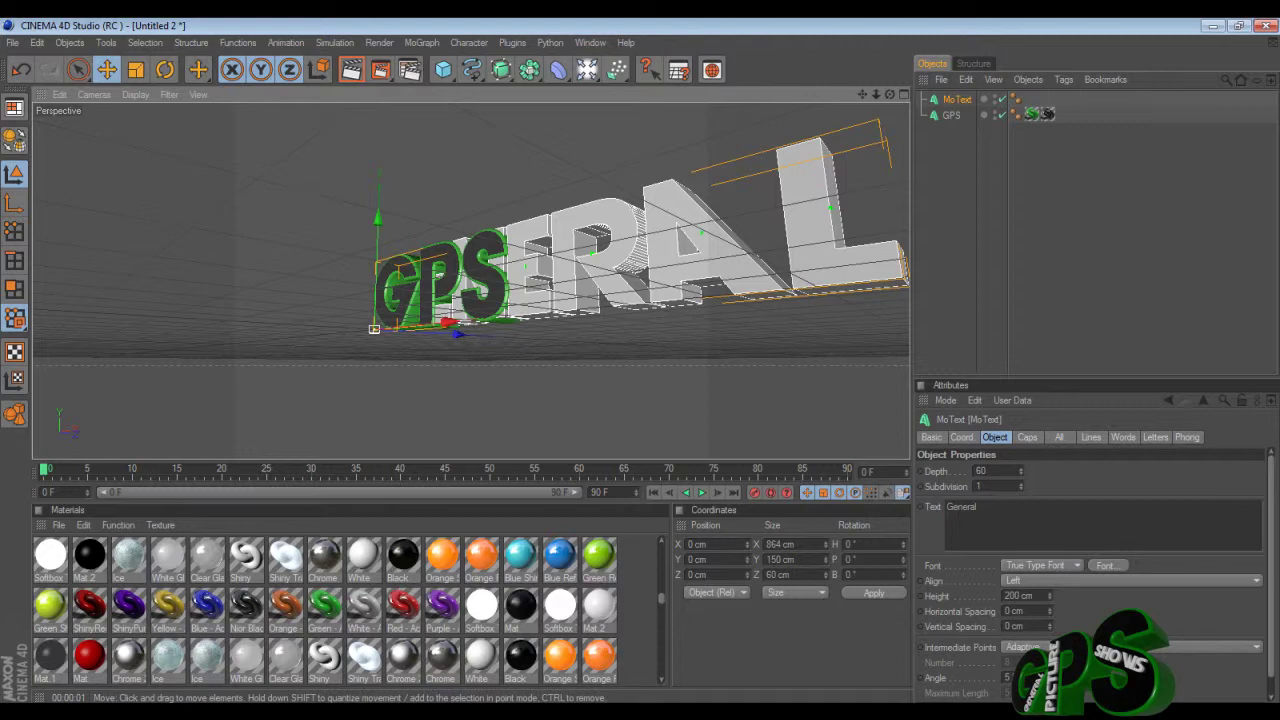
pyautogui.doubleClick(957, 99)
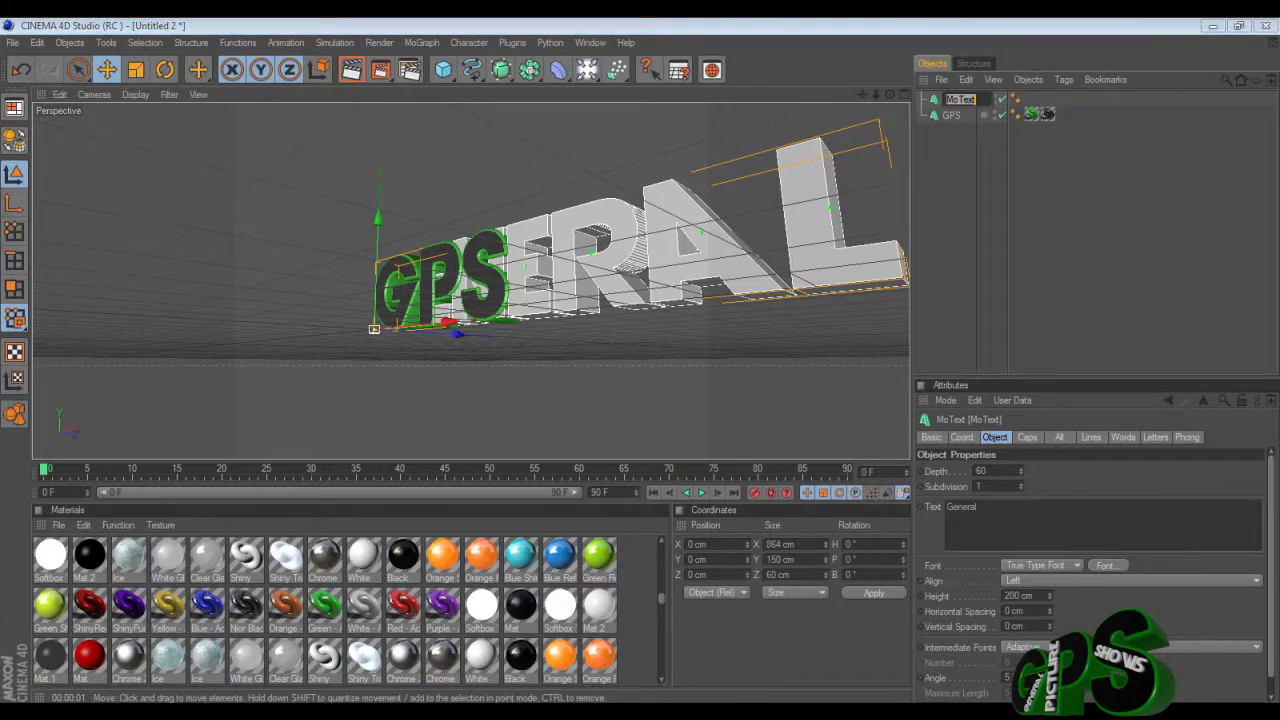
pyautogui.press('Escape')
pyautogui.scroll(1, 471, 281)
pyautogui.scroll(-1, 471, 281)
pyautogui.moveTo(890, 94); pyautogui.dragTo(1021, 131)
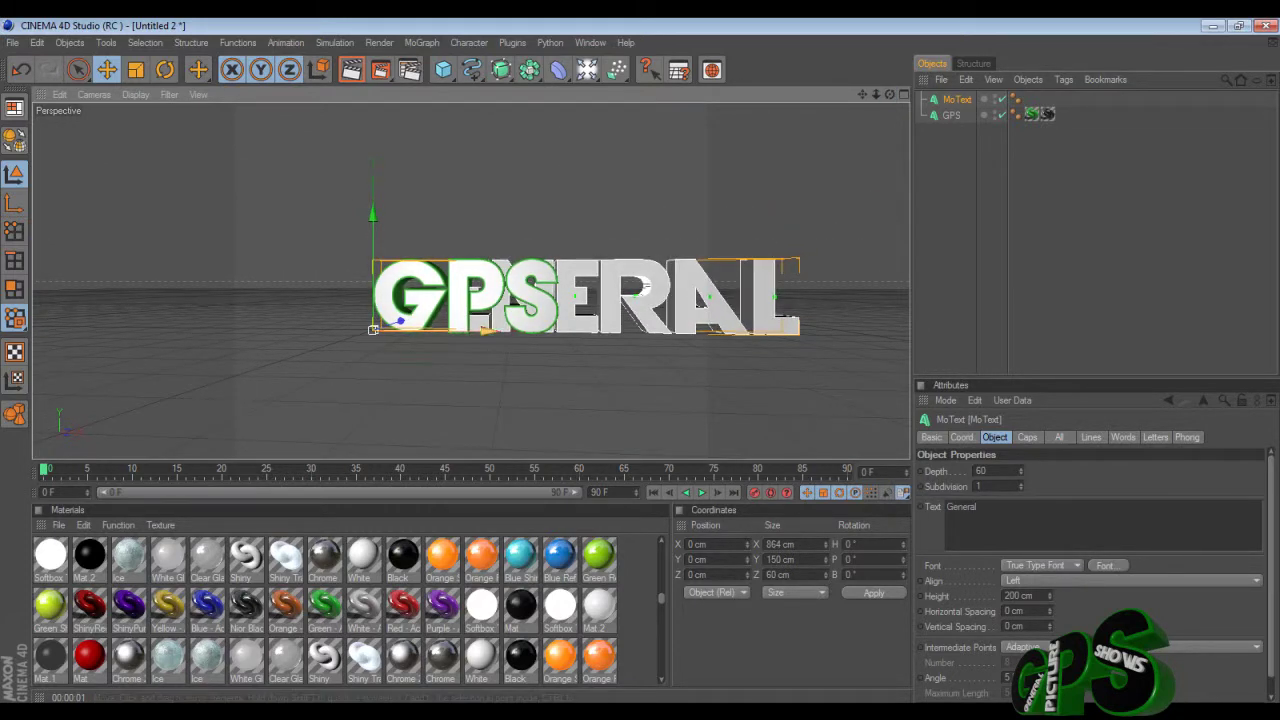
pyautogui.moveTo(373, 215); pyautogui.dragTo(373, 133)
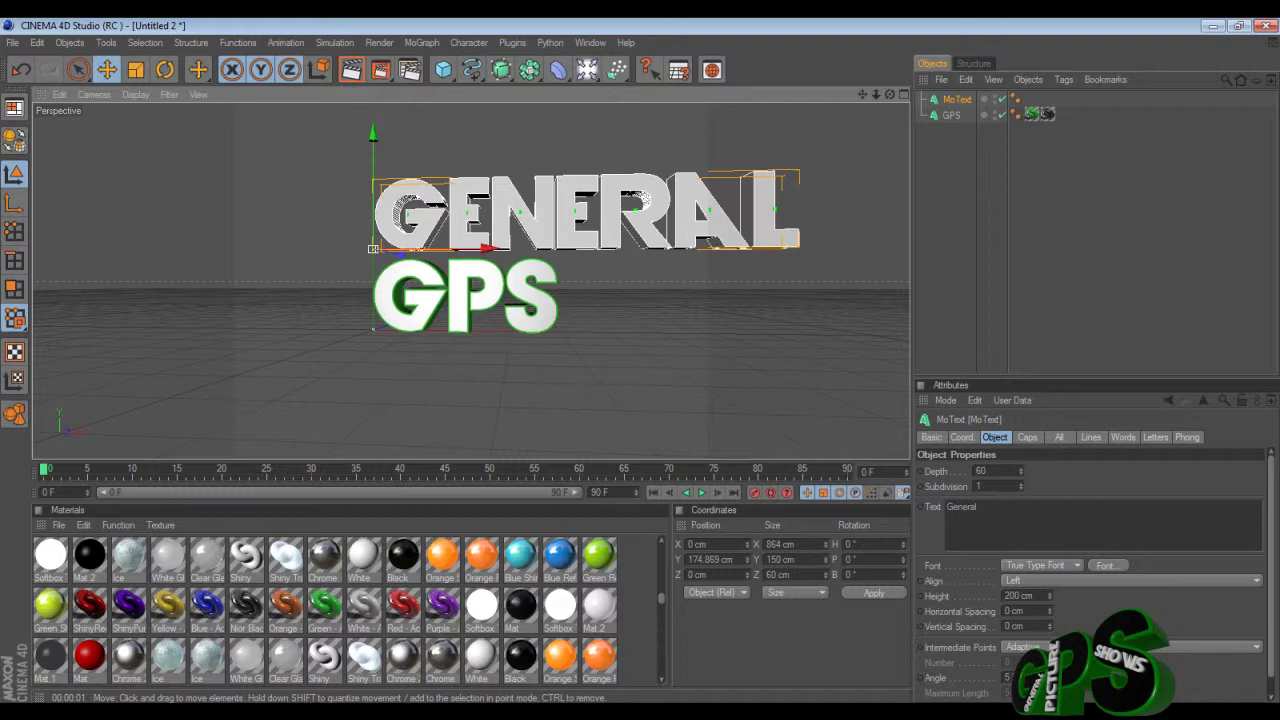
pyautogui.moveTo(487, 249); pyautogui.dragTo(483, 252)
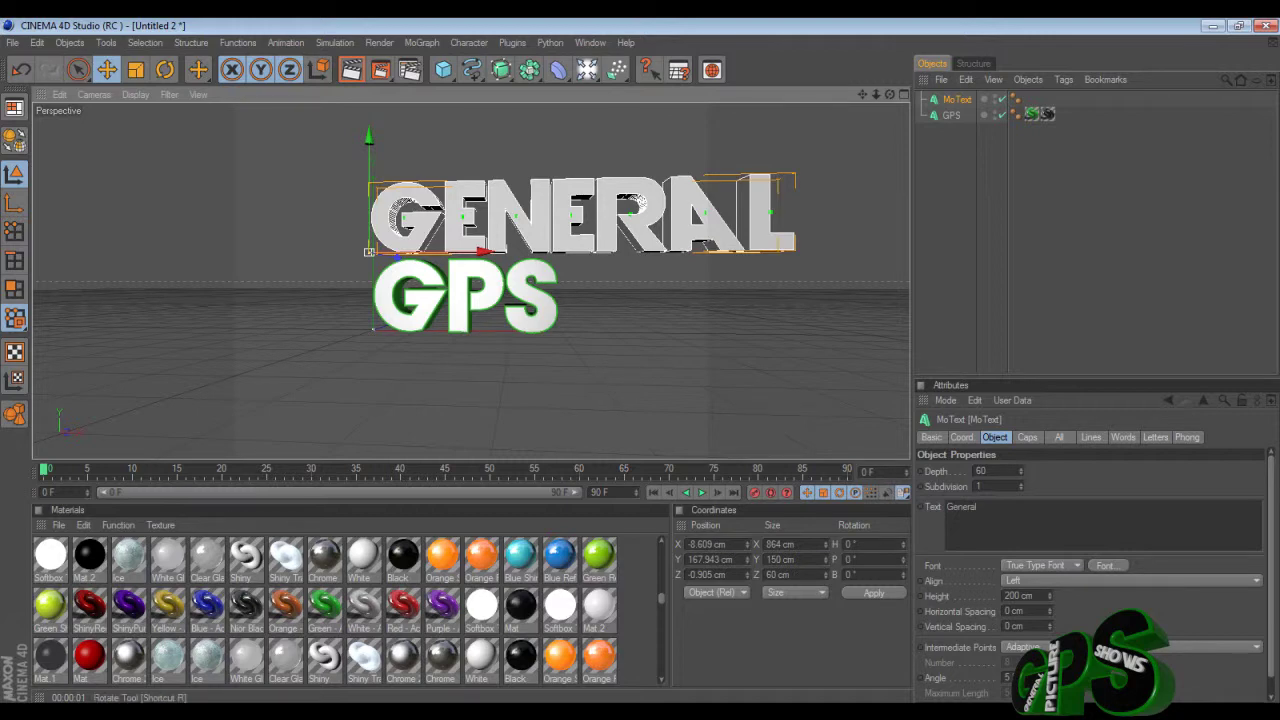
# Rotate the General text about its vertical axis to a heading of about 720.4°, keeping it parallel to the GPS text.
pyautogui.click(165, 69)
pyautogui.moveTo(343, 248); pyautogui.dragTo(1122, 248)
pyautogui.click(165, 70)
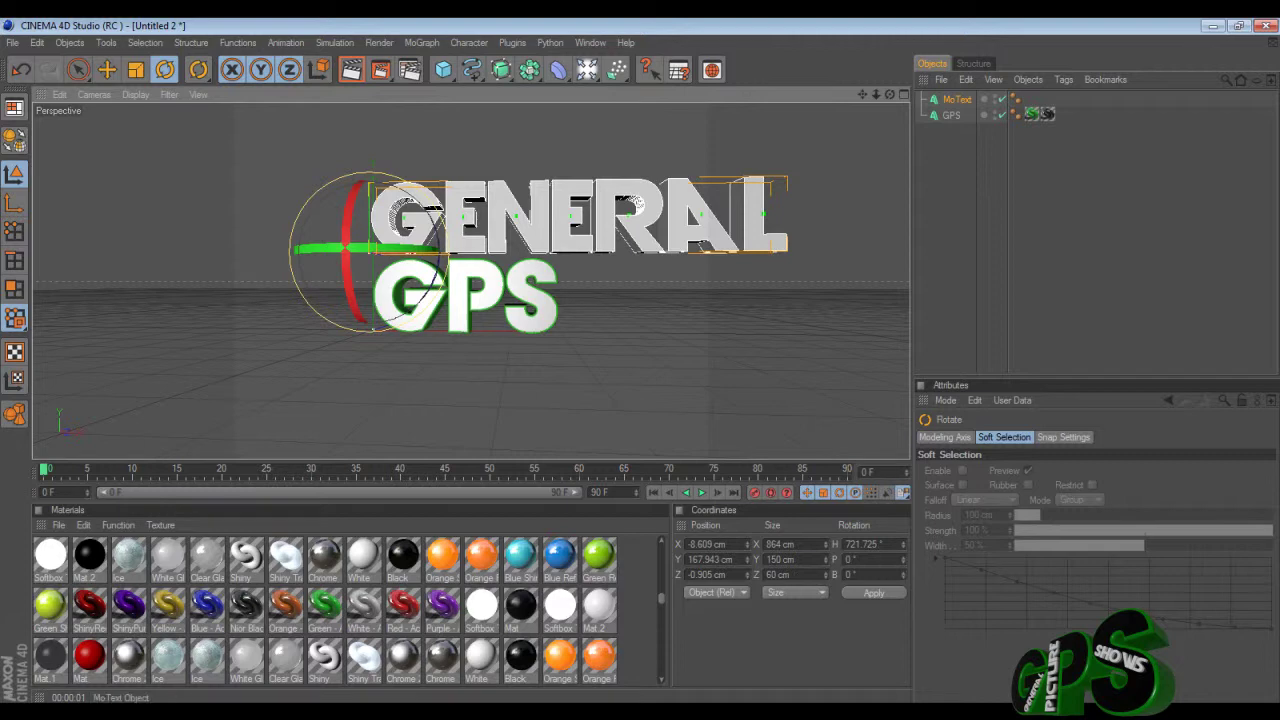
pyautogui.moveTo(890, 94)
pyautogui.mouseDown()
pyautogui.moveTo(890, 112)
pyautogui.moveTo(890, 94)
pyautogui.mouseUp()
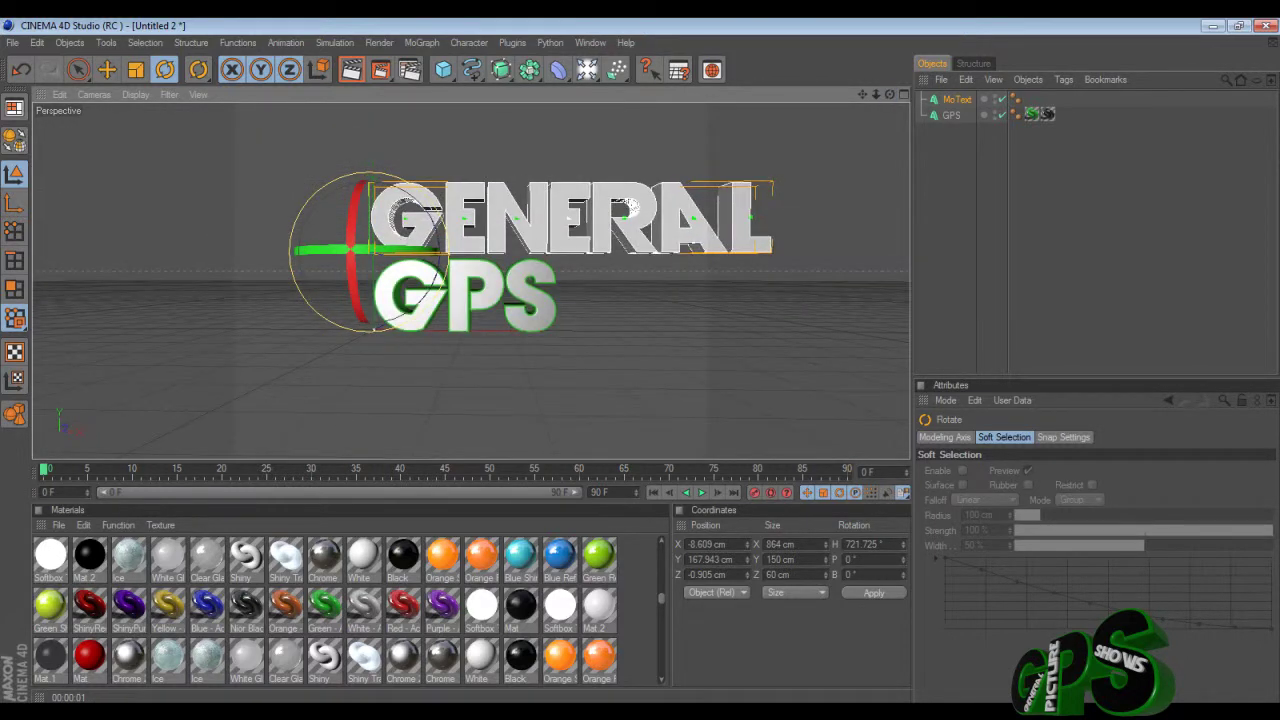
pyautogui.click(904, 94)
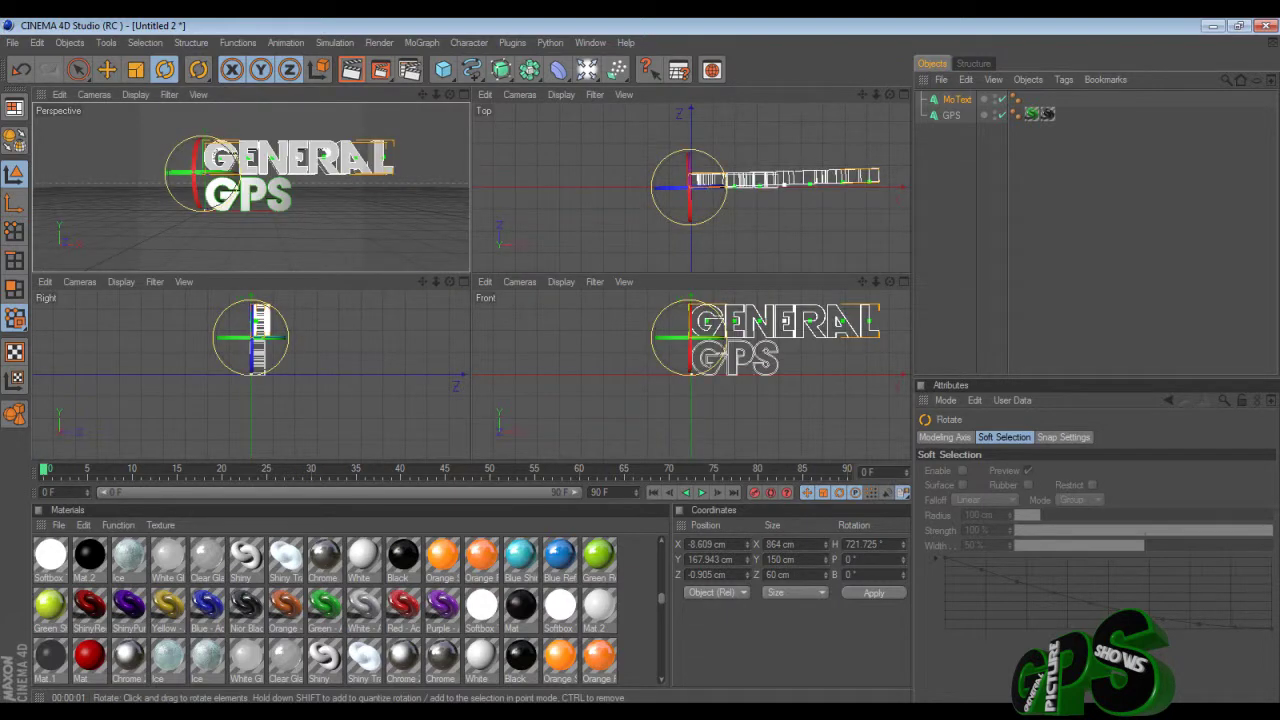
pyautogui.moveTo(252, 338)
pyautogui.mouseDown()
pyautogui.moveTo(271, 338)
pyautogui.moveTo(252, 338)
pyautogui.mouseUp()
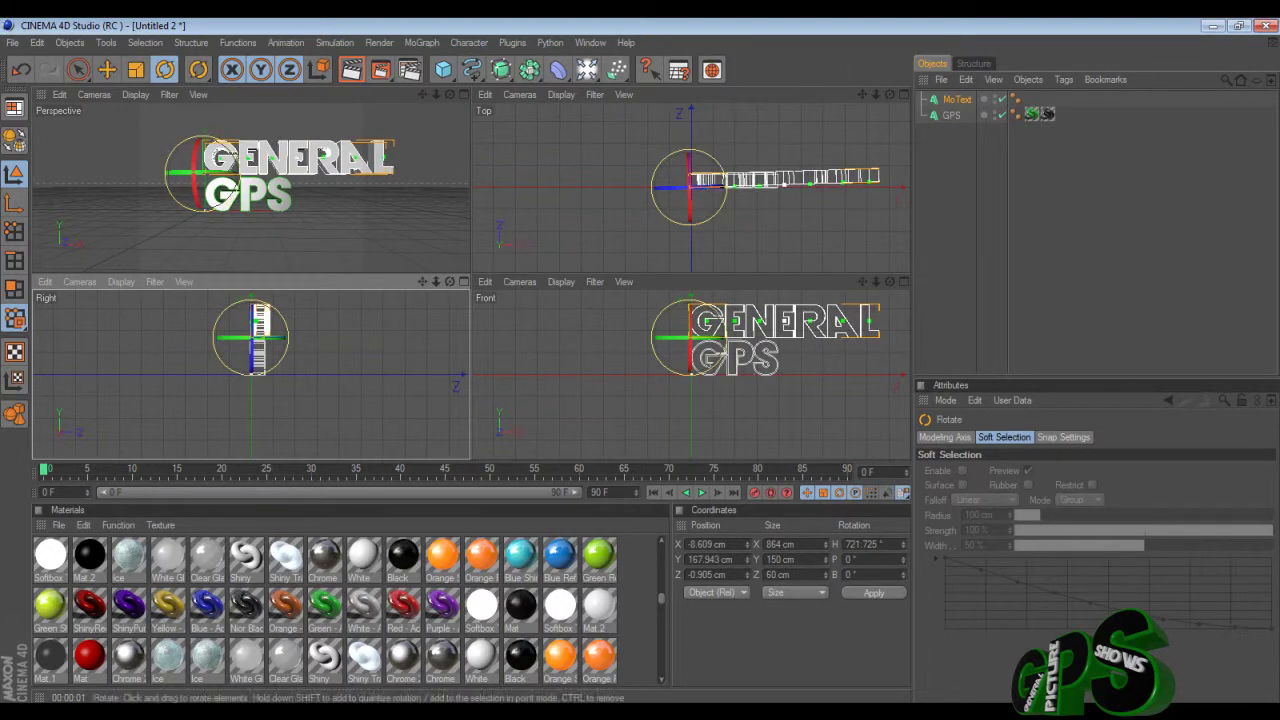
pyautogui.moveTo(252, 338); pyautogui.dragTo(270, 338)
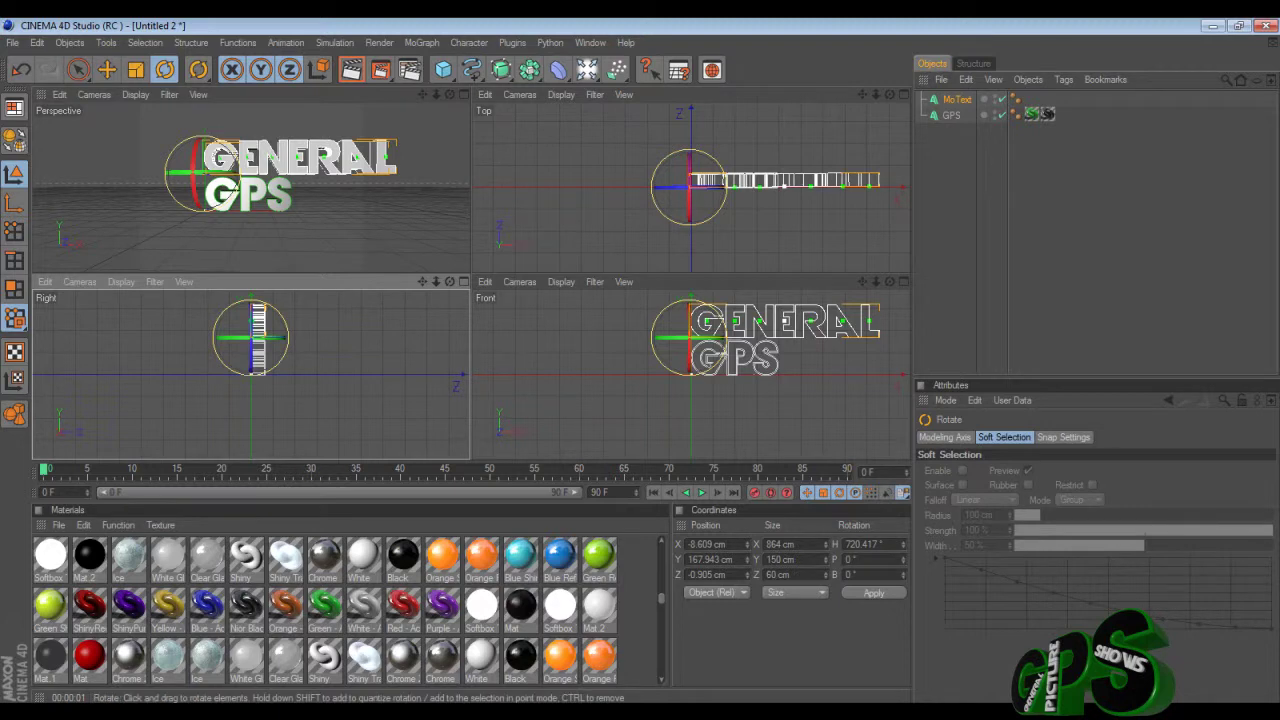
# Reduce the height of the General text to 33 cm, working in the maximized perspective view.
pyautogui.click(464, 94)
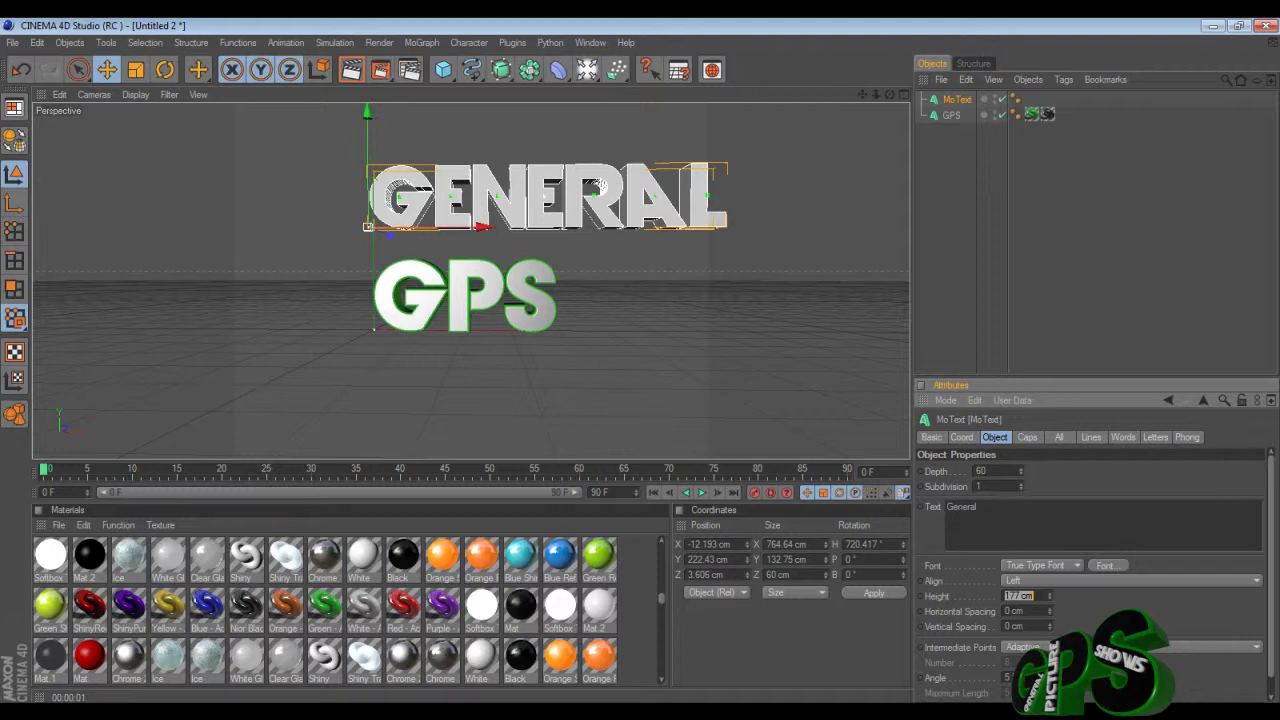
pyautogui.click(1049, 598)
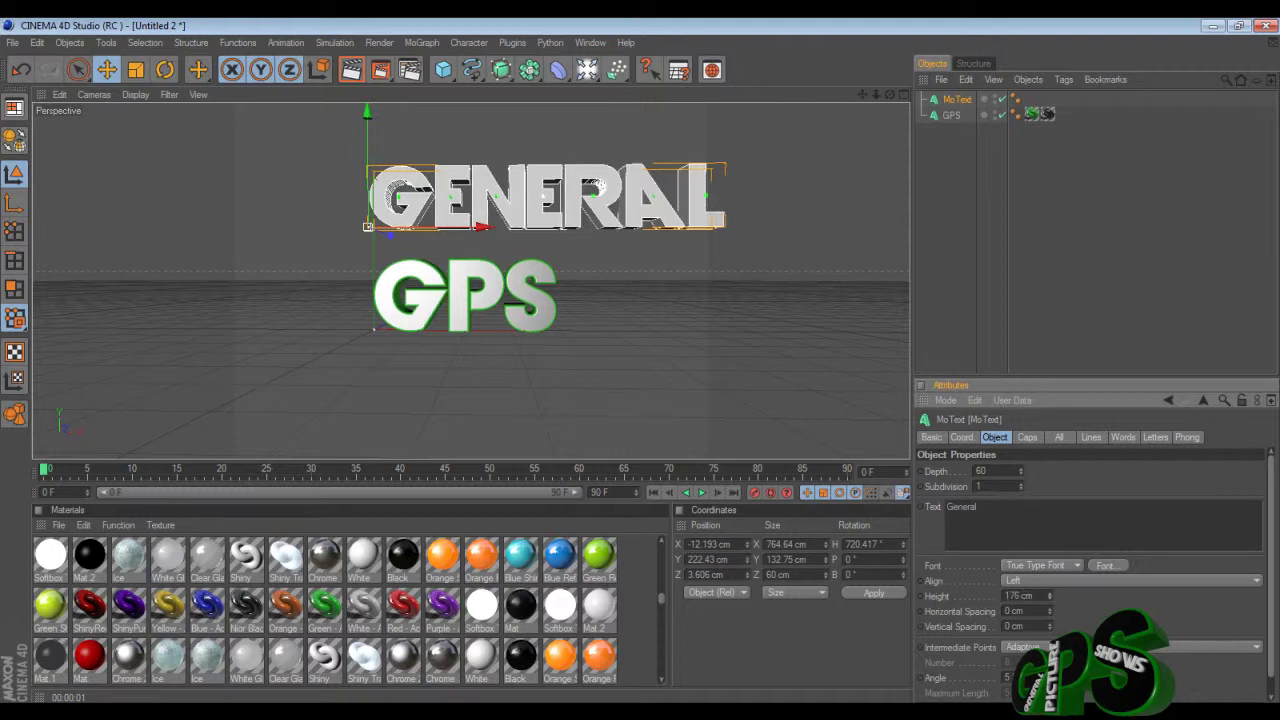
pyautogui.moveTo(1049, 598); pyautogui.dragTo(1049, 608)
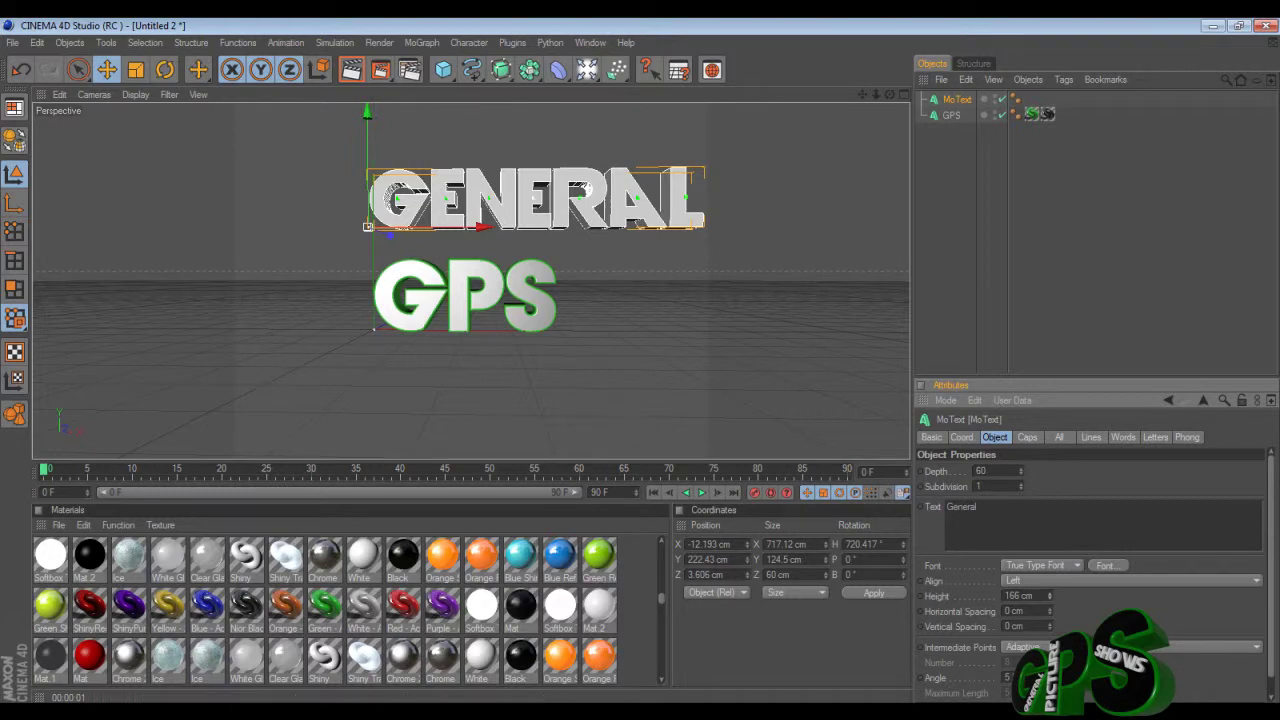
pyautogui.moveTo(1049, 598); pyautogui.dragTo(1049, 646)
# Frame both texts from a low side angle with the S nearest the camera and test-render the view.
pyautogui.scroll(6, 337, 144)
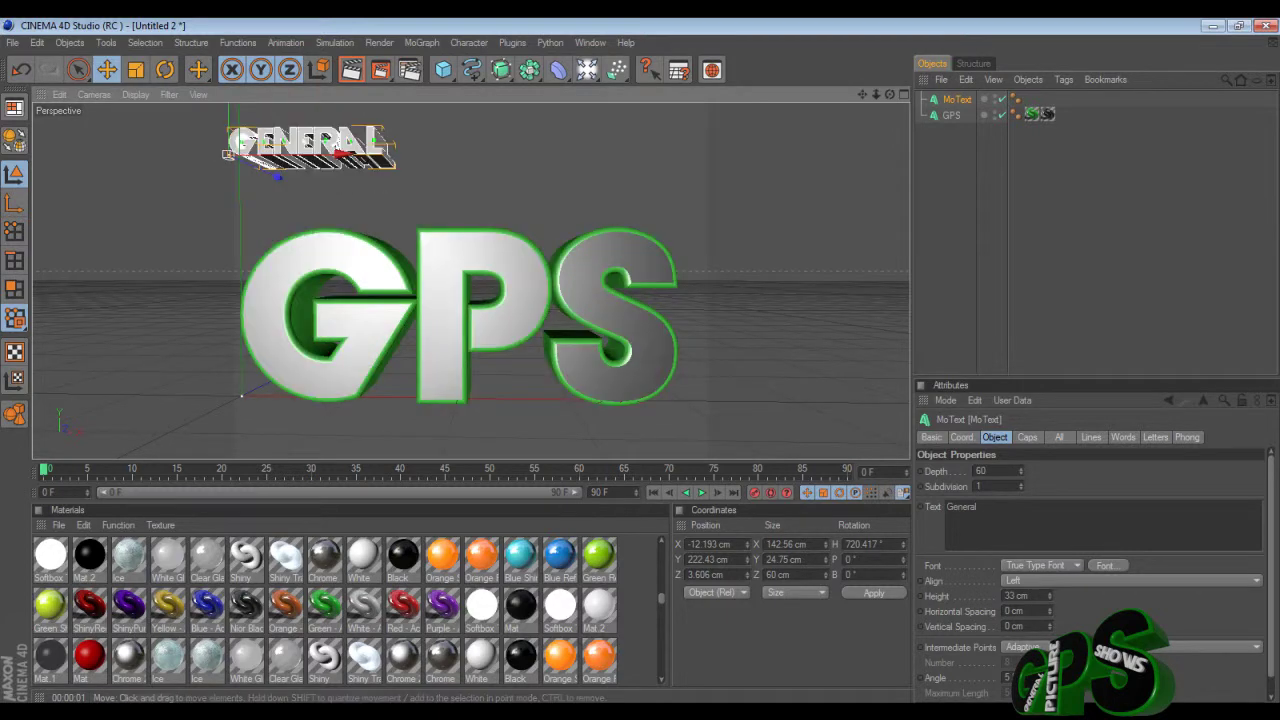
pyautogui.moveTo(890, 94); pyautogui.dragTo(740, 80)
pyautogui.scroll(-5, 471, 281)
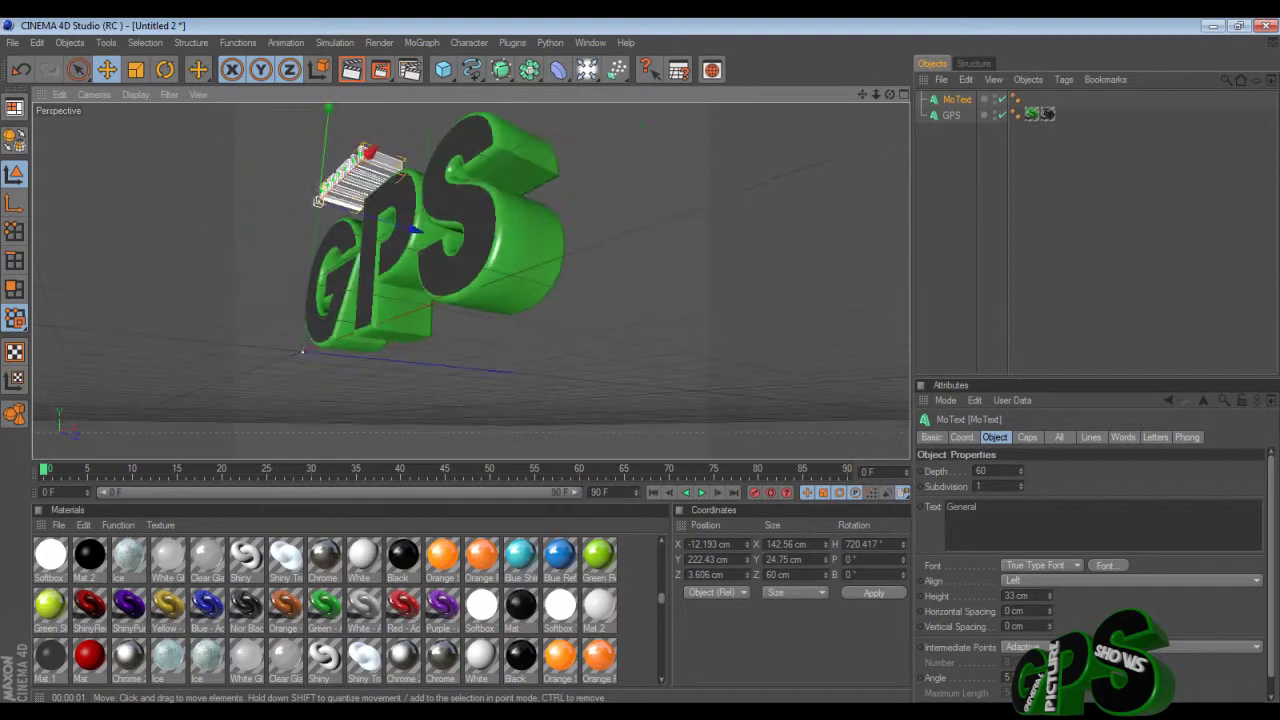
pyautogui.moveTo(862, 94); pyautogui.dragTo(896, 162)
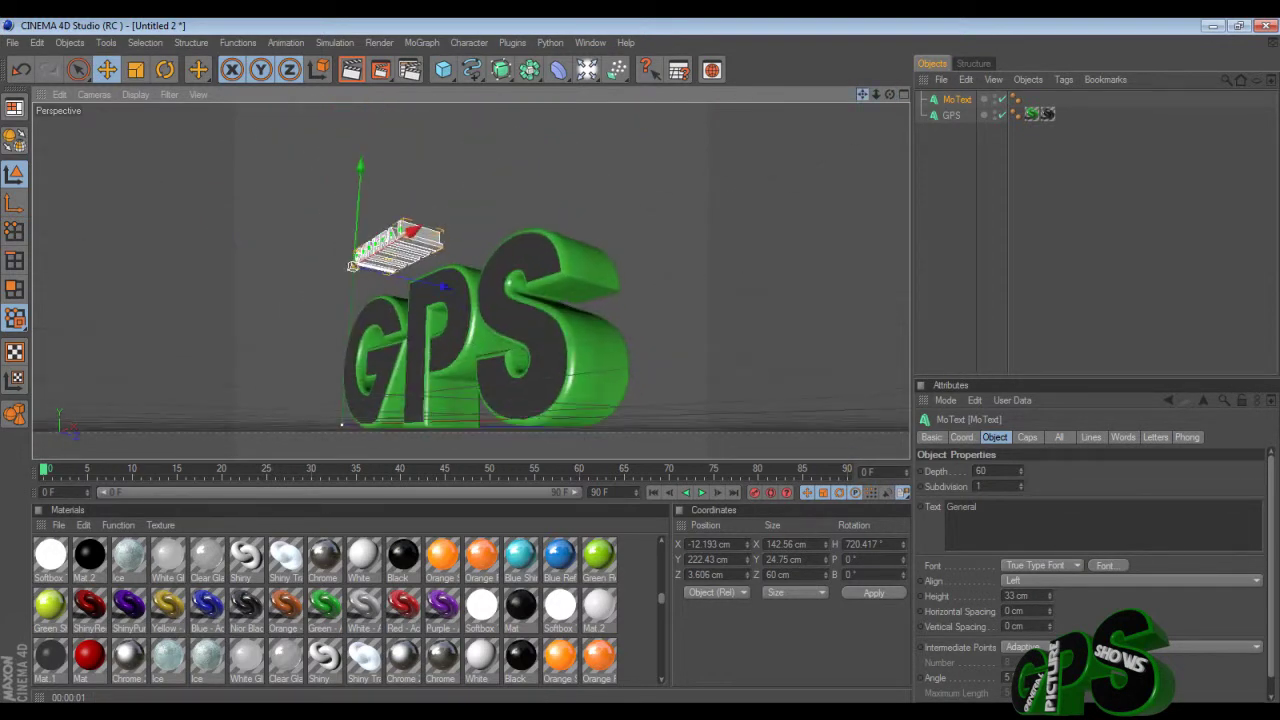
pyautogui.scroll(3, 471, 281)
pyautogui.moveTo(890, 94); pyautogui.dragTo(887, 158)
pyautogui.scroll(-2, 471, 281)
pyautogui.moveTo(862, 94); pyautogui.dragTo(889, 139)
pyautogui.moveTo(862, 94)
pyautogui.mouseDown()
pyautogui.moveTo(862, 134)
pyautogui.moveTo(856, 23)
pyautogui.moveTo(861, 33)
pyautogui.mouseUp()
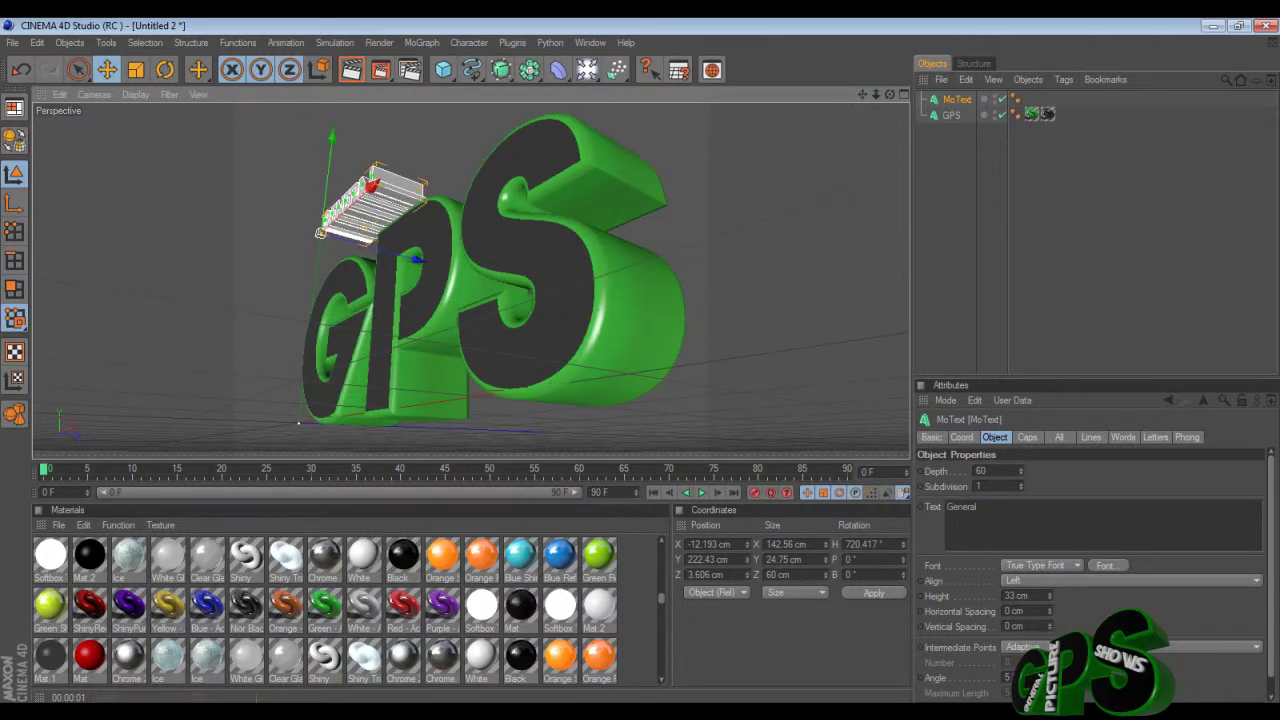
pyautogui.click(351, 69)
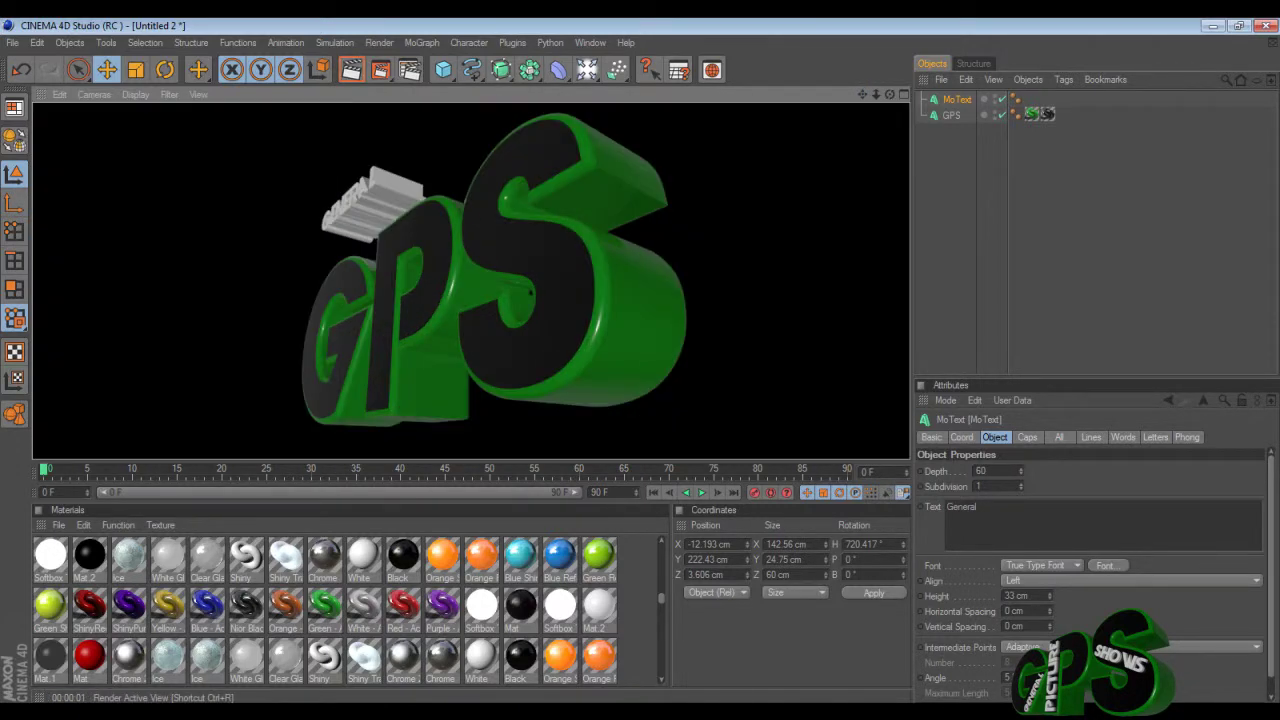
# Adjust the tilt of the low side view slightly and test-render both texts again.
pyautogui.click(500, 240)
pyautogui.moveTo(890, 94)
pyautogui.mouseDown()
pyautogui.moveTo(904, 96)
pyautogui.moveTo(889, 112)
pyautogui.mouseUp()
pyautogui.click(351, 69)
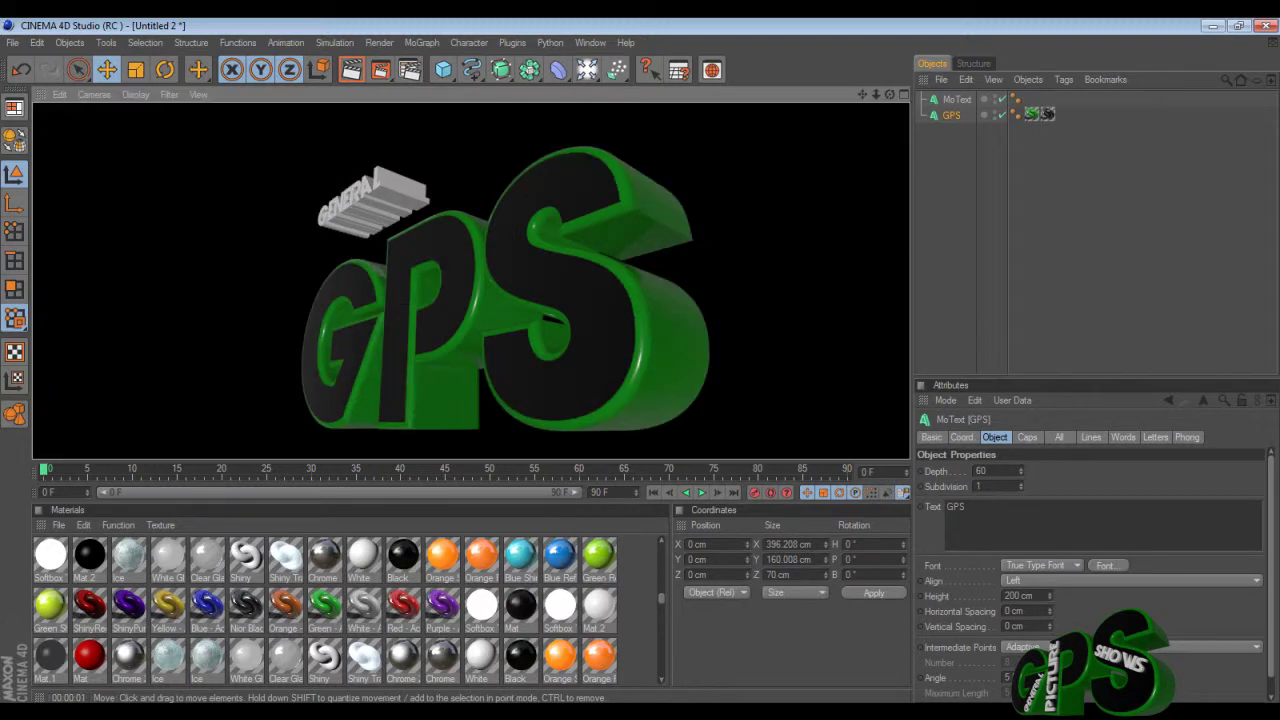
# Rename the small text's MoText object to General.
pyautogui.click(957, 99)
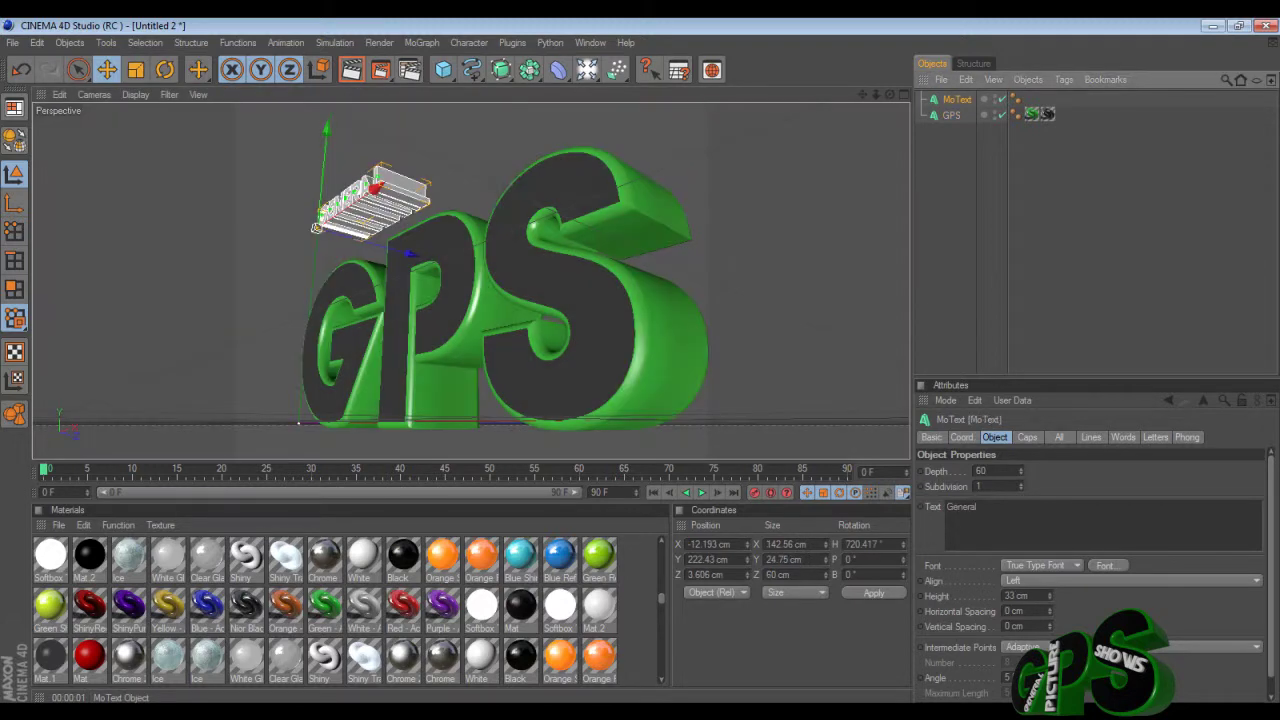
pyautogui.doubleClick(957, 99)
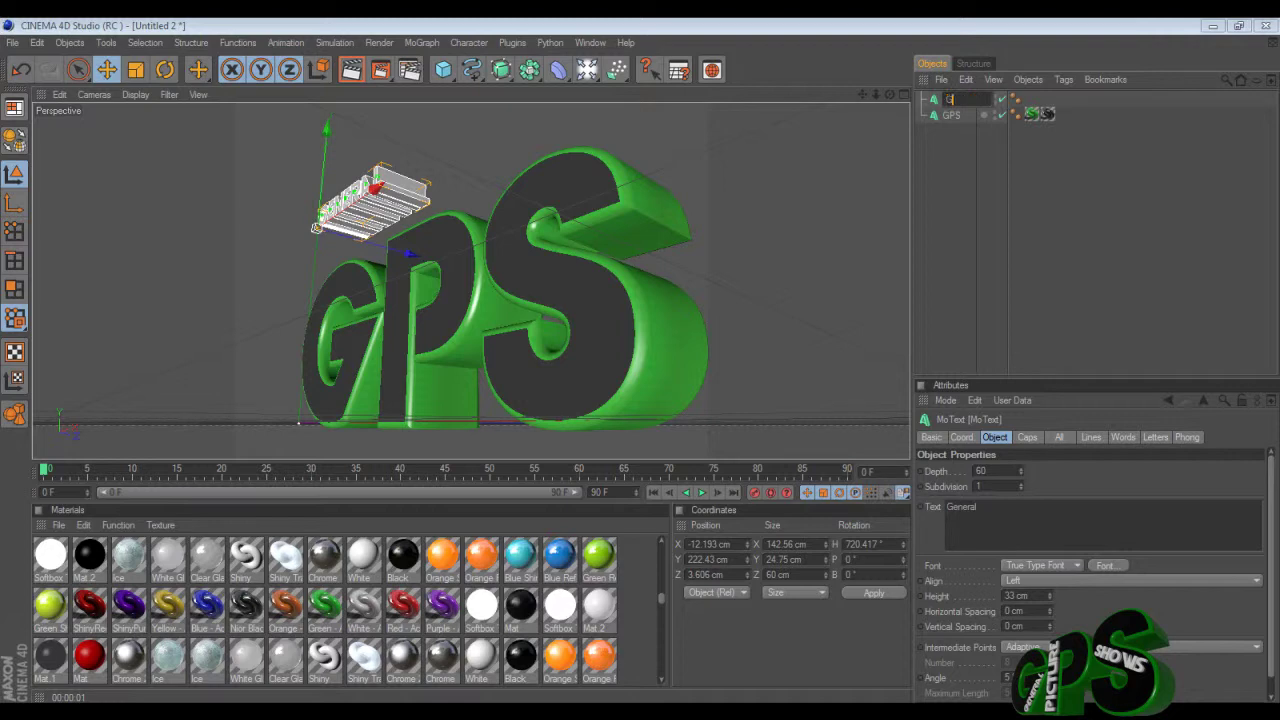
pyautogui.press('Return')
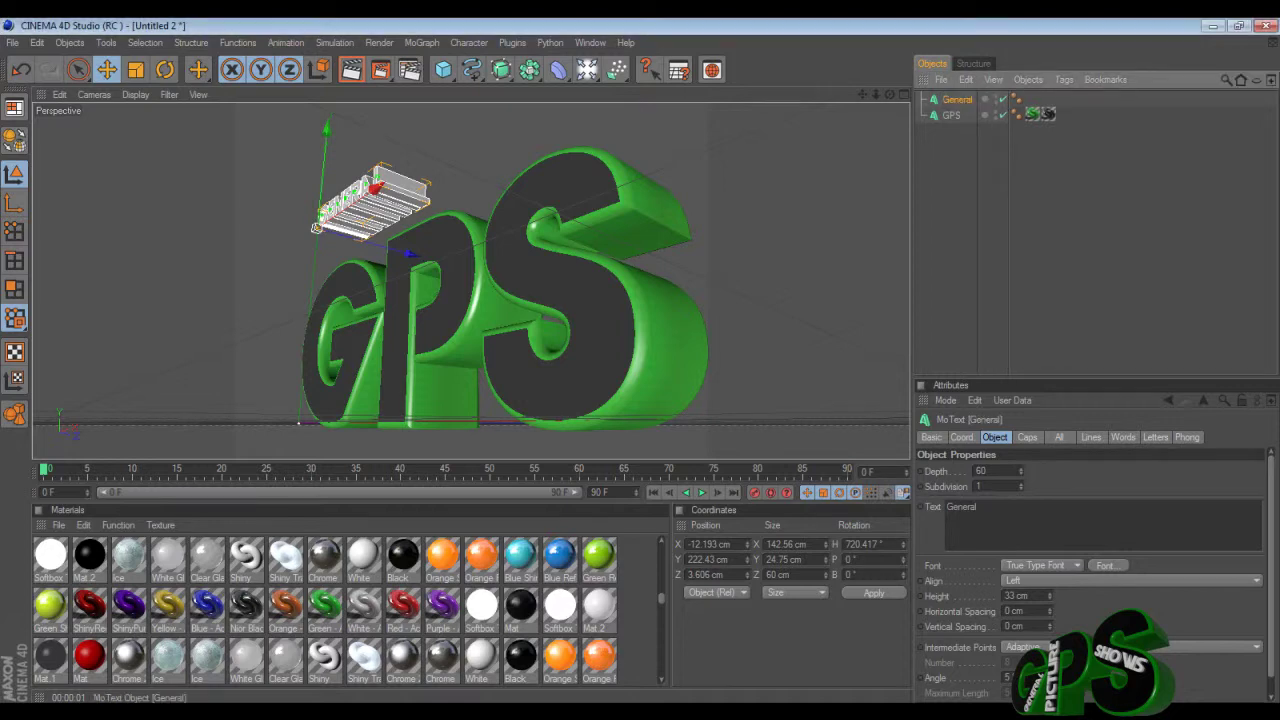
# Place the General object below GPS in the object list and move its text onto the G's front, about Y 63 cm and Z -9 cm.
pyautogui.moveTo(326, 131); pyautogui.dragTo(313, 254)
pyautogui.moveTo(957, 99); pyautogui.dragTo(957, 122)
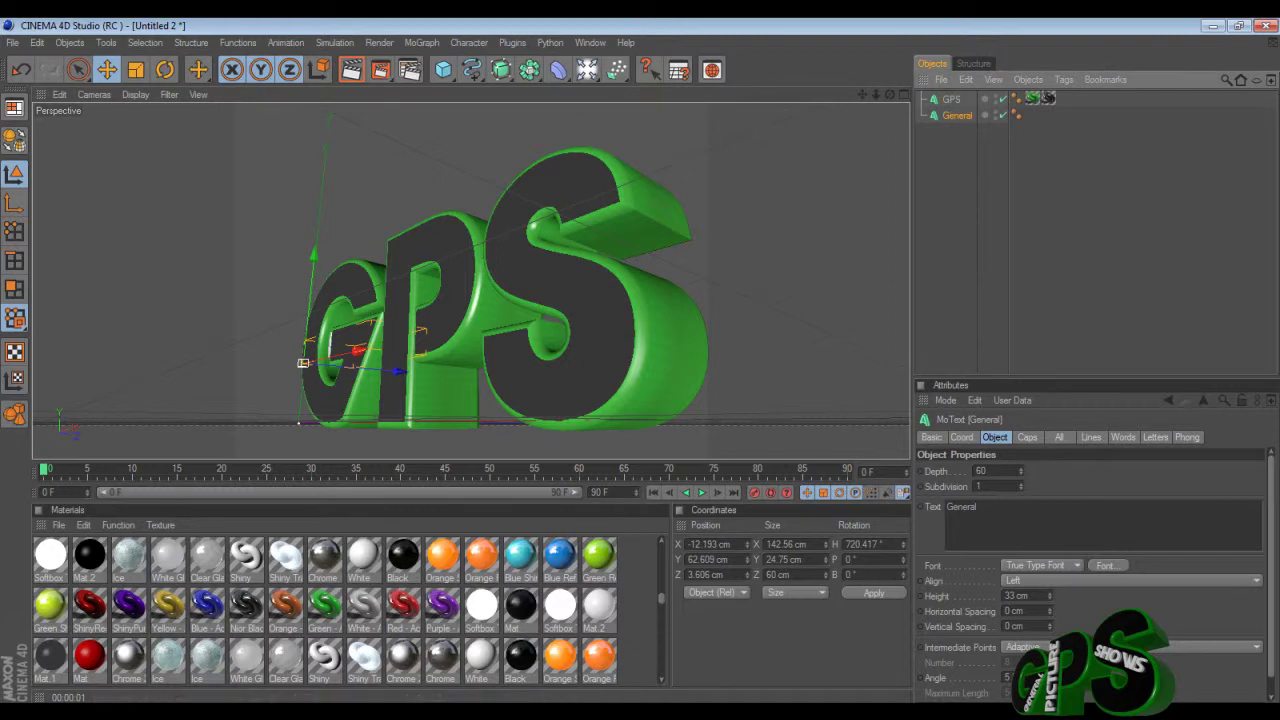
pyautogui.moveTo(358, 351)
pyautogui.mouseDown()
pyautogui.moveTo(698, 275)
pyautogui.moveTo(360, 350)
pyautogui.mouseUp()
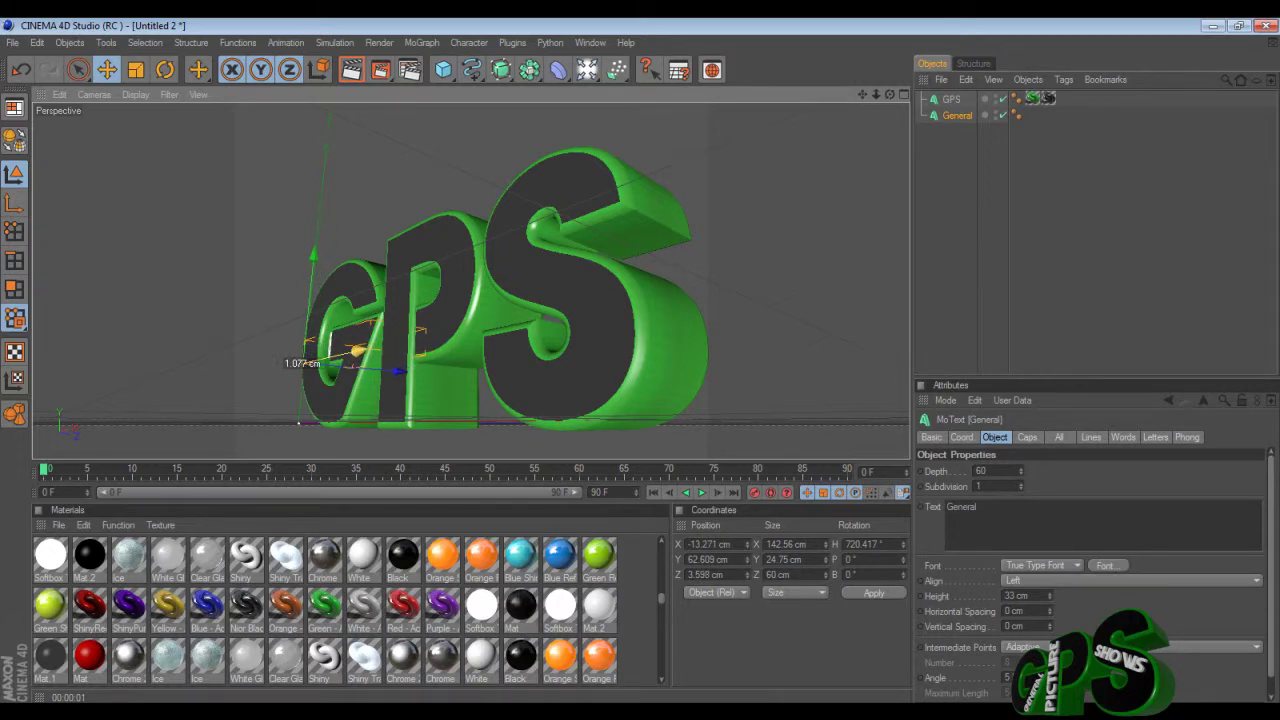
pyautogui.moveTo(398, 371); pyautogui.dragTo(388, 370)
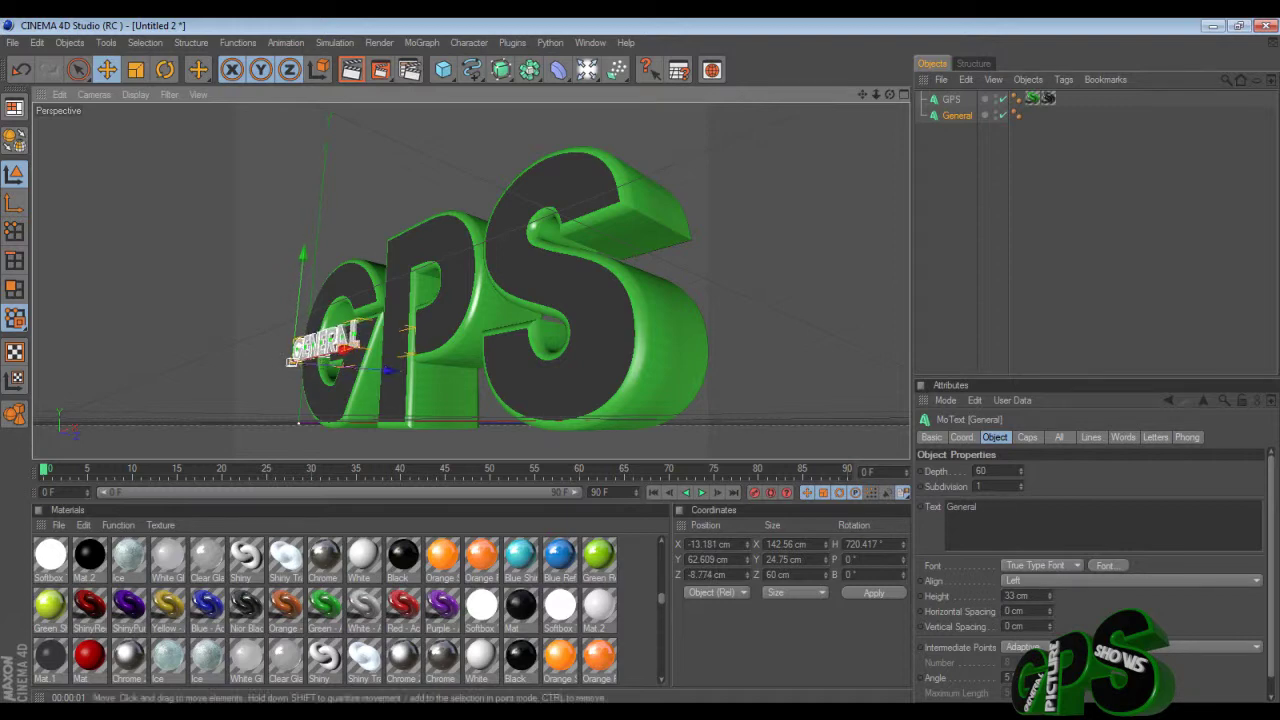
# Set the General text's height to 20 cm and shift it along X to about 61 cm, onto the G's crossbar.
pyautogui.click(1049, 598)
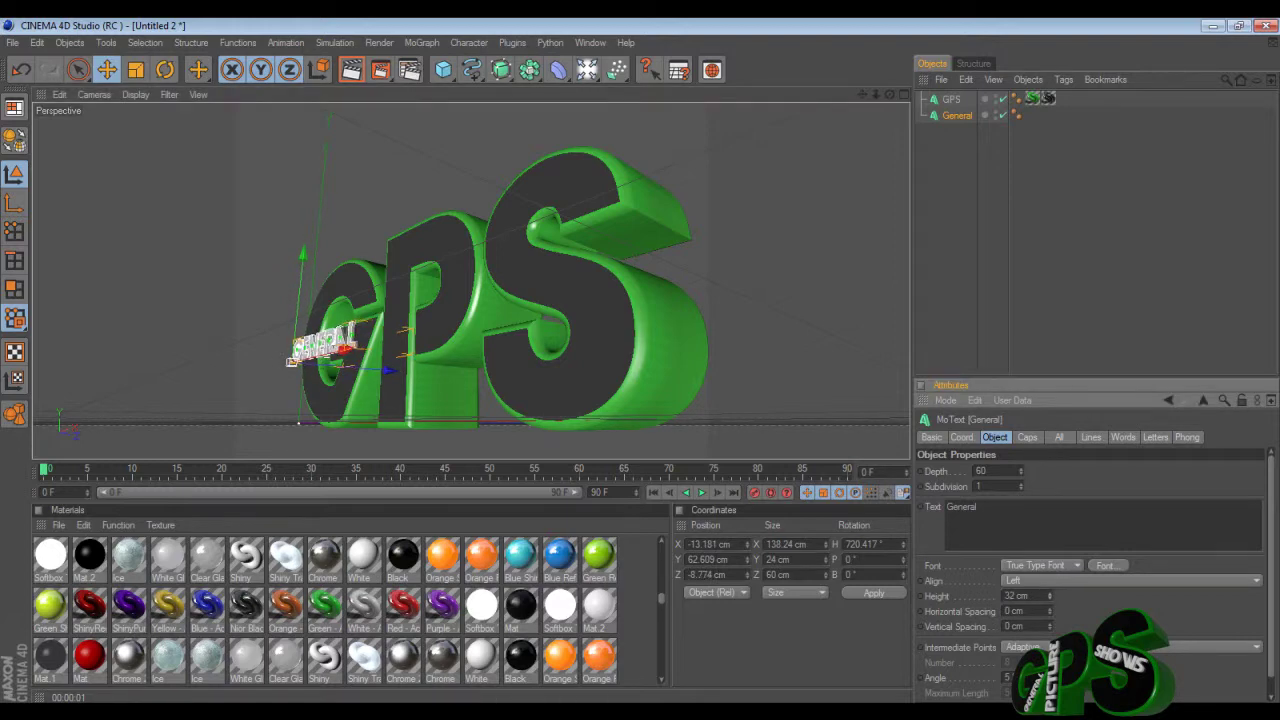
pyautogui.moveTo(1049, 598); pyautogui.dragTo(1049, 606)
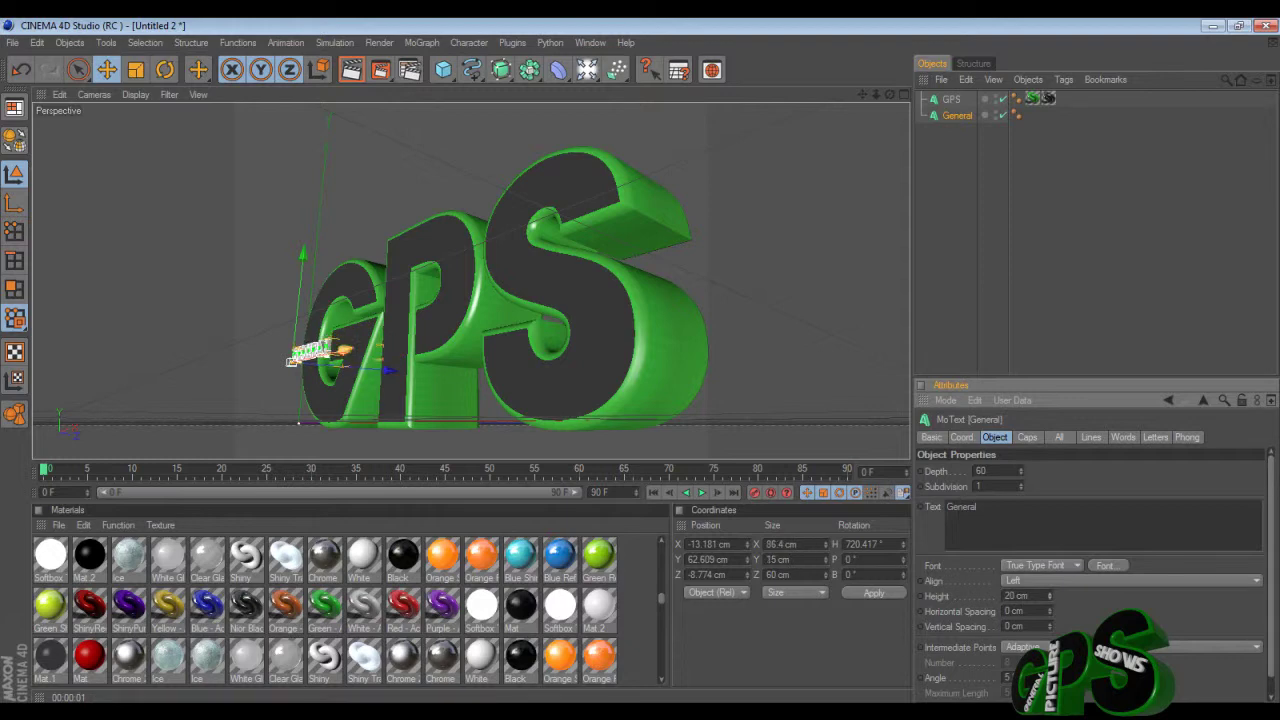
pyautogui.moveTo(345, 350); pyautogui.dragTo(381, 341)
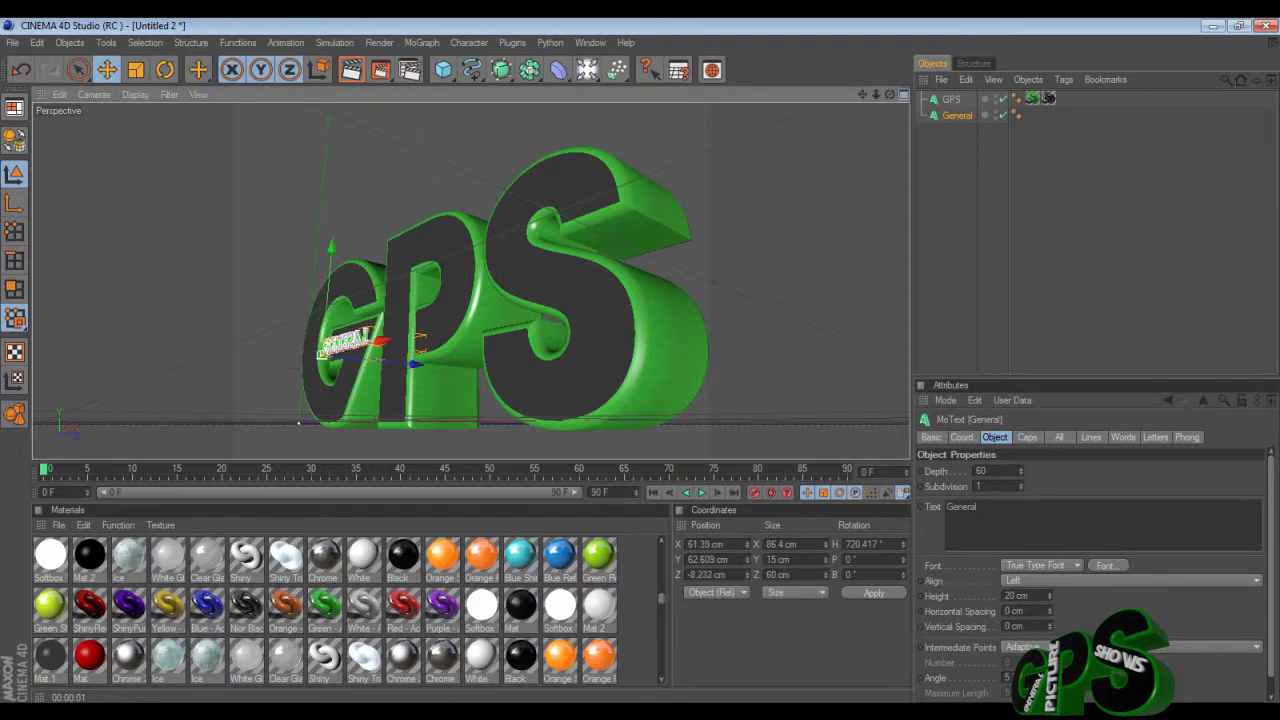
# Fit the General text within the G's crossbar at 16 cm height and about X 72 cm, and test-render it from the front.
pyautogui.moveTo(890, 94); pyautogui.dragTo(1028, 100)
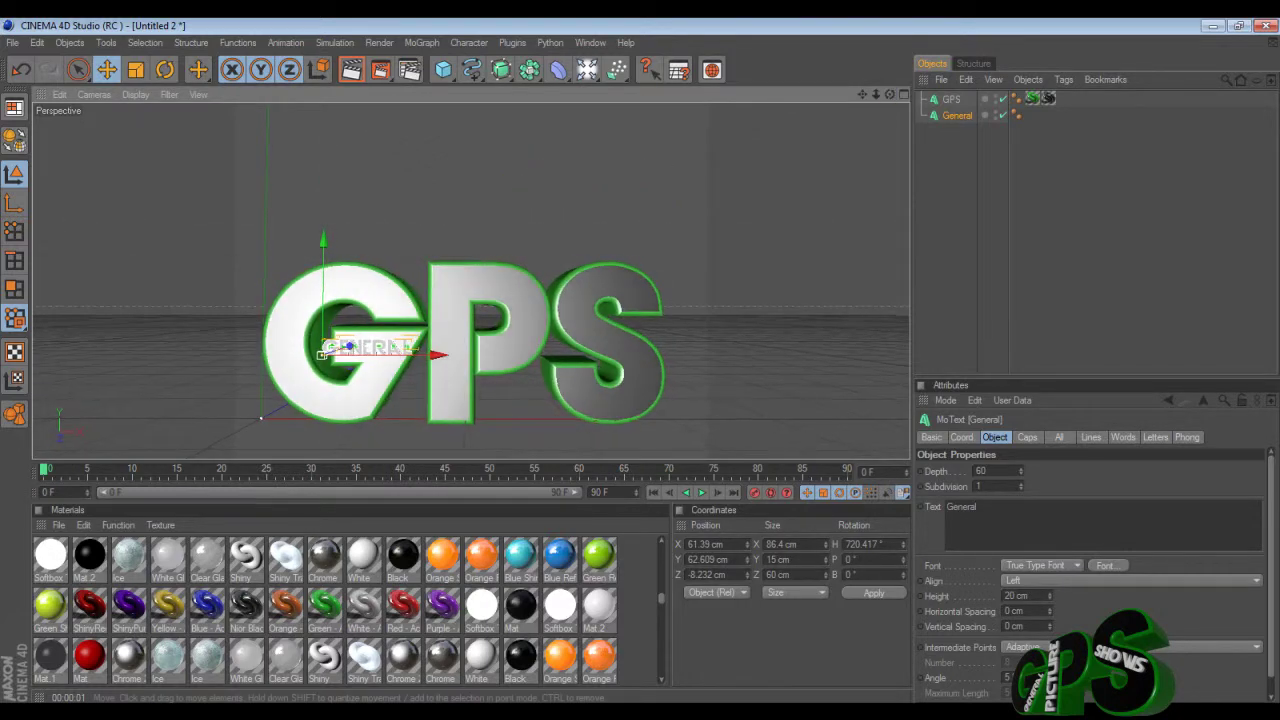
pyautogui.moveTo(1049, 597); pyautogui.dragTo(1049, 602)
pyautogui.moveTo(438, 355); pyautogui.dragTo(449, 355)
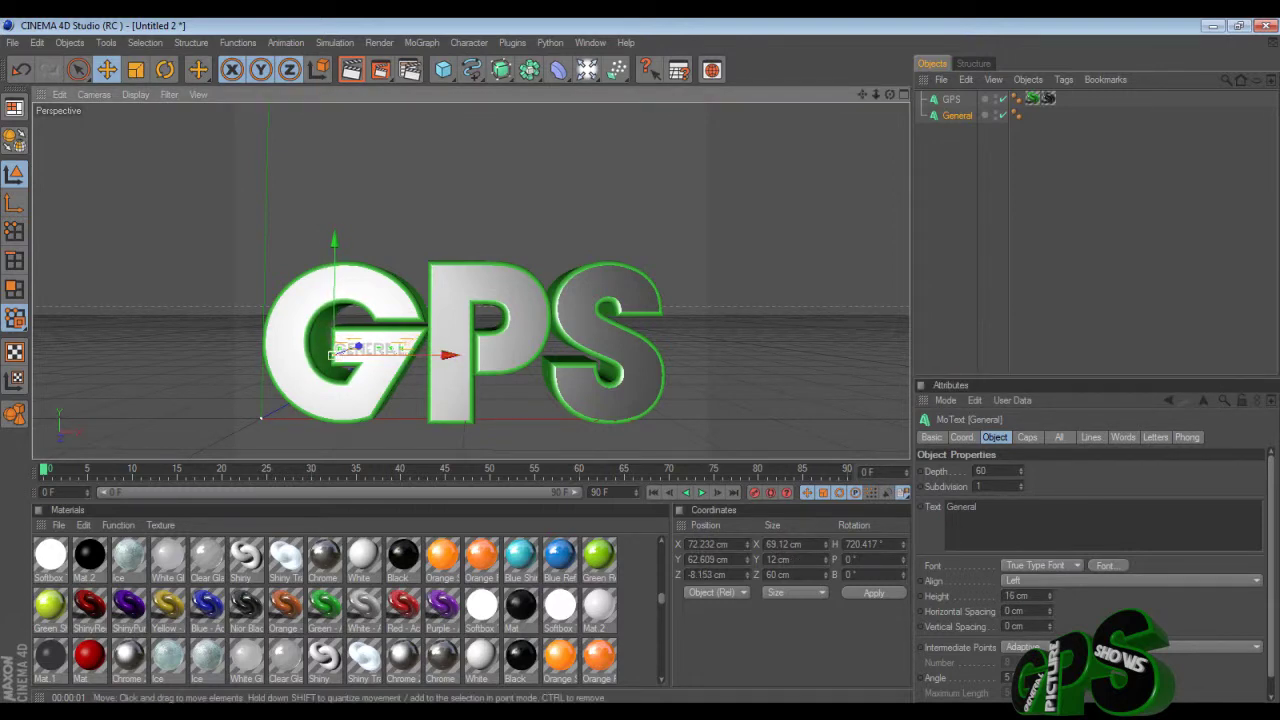
pyautogui.click(351, 69)
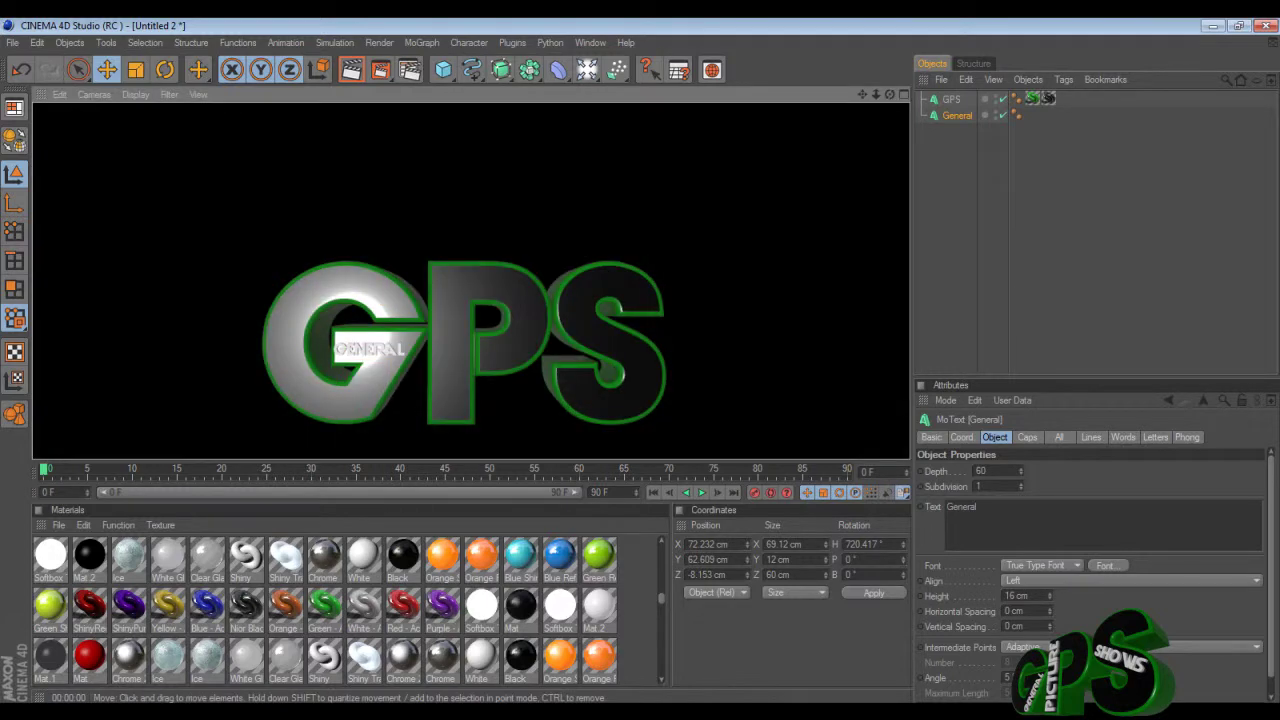
# Shift the General text along X to about 75 cm on the G's crossbar and test-render the front view.
pyautogui.moveTo(889, 94)
pyautogui.mouseDown()
pyautogui.moveTo(904, 95)
pyautogui.moveTo(890, 89)
pyautogui.mouseUp()
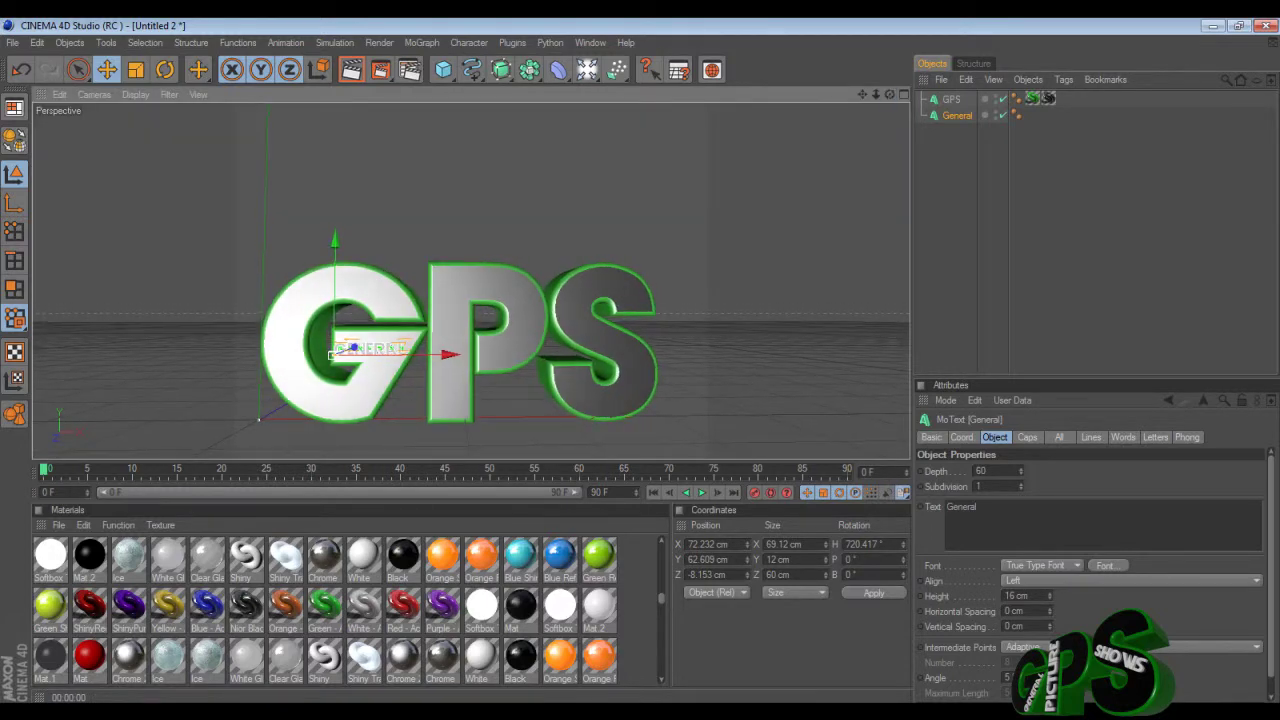
pyautogui.moveTo(449, 354); pyautogui.dragTo(453, 354)
pyautogui.click(352, 69)
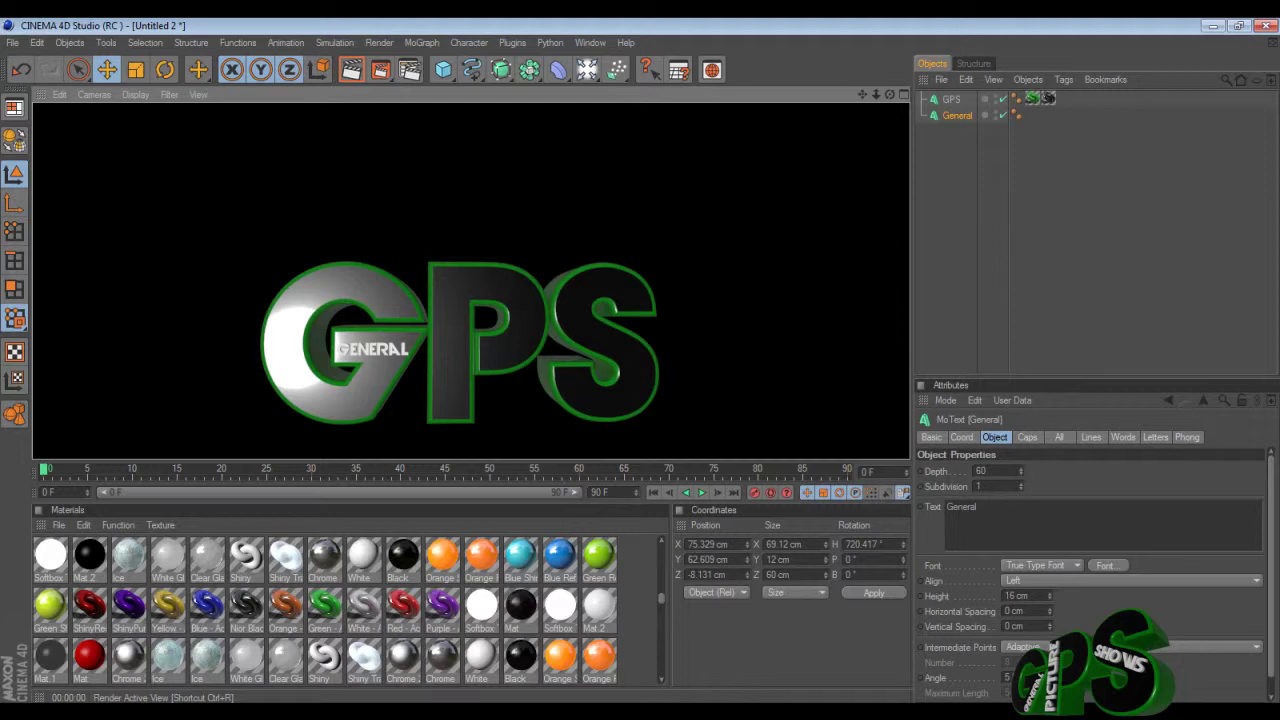
# Test-render the logo from a low side angle to check its depth and the General text.
pyautogui.click(1010, 220)
pyautogui.moveTo(890, 94); pyautogui.dragTo(770, 54)
pyautogui.click(351, 69)
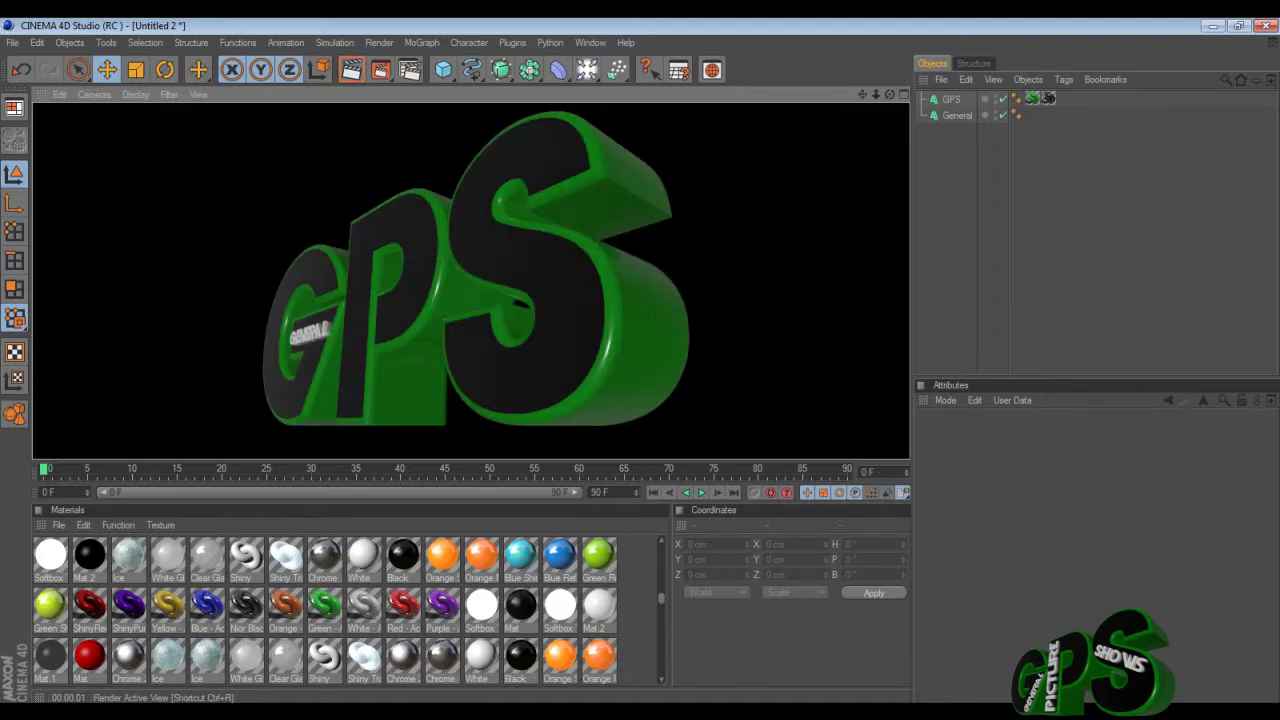
pyautogui.click(351, 69)
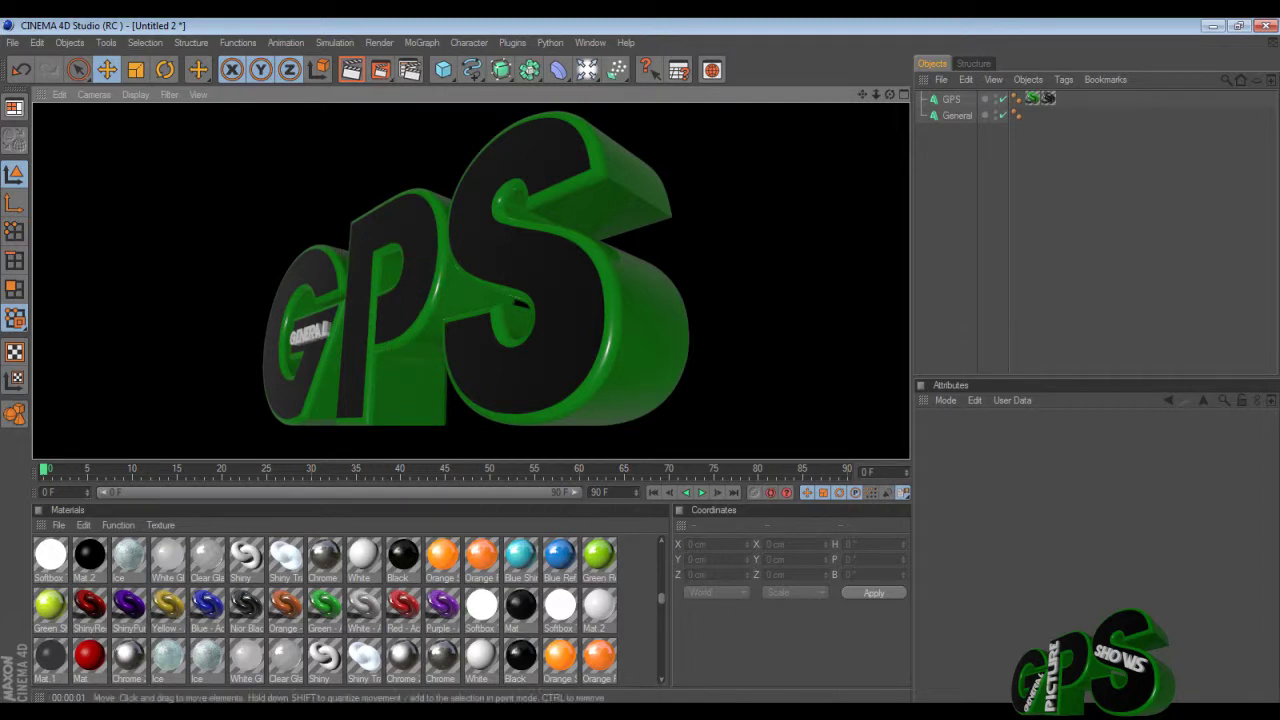
pyautogui.click(345, 160)
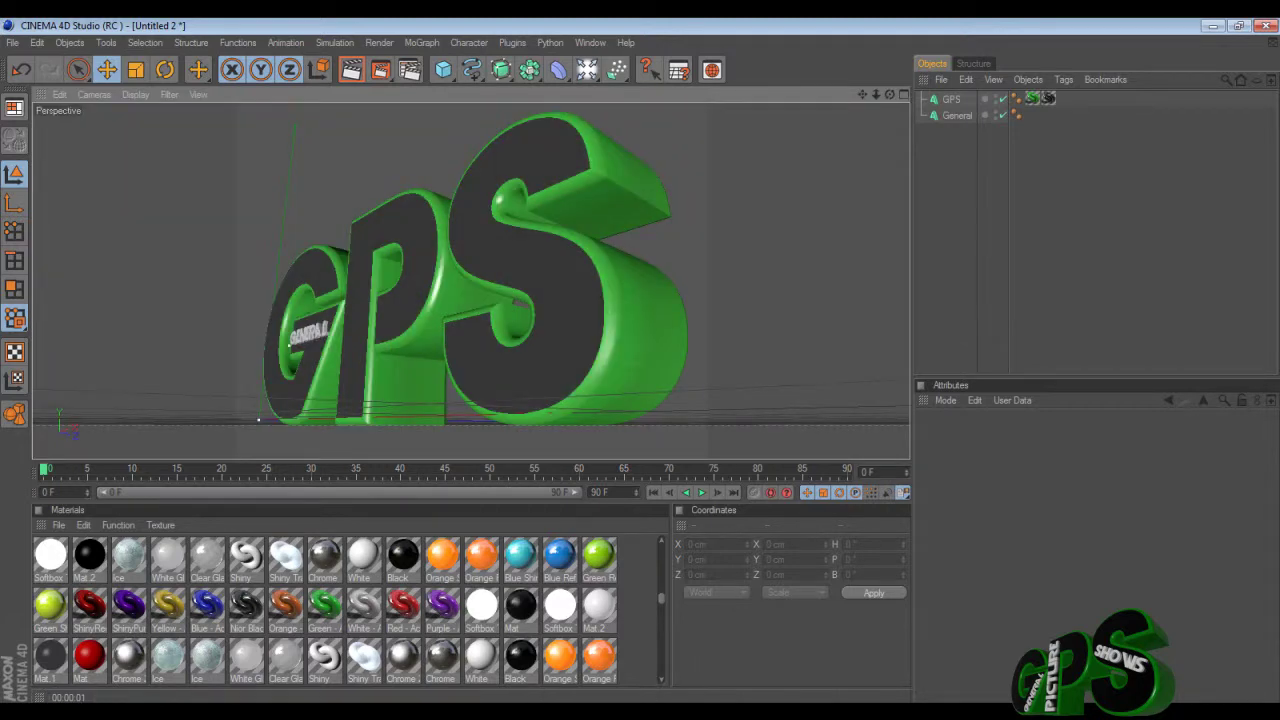
# Apply the Rush Blue material to the General text.
pyautogui.scroll(-15, 350, 610)
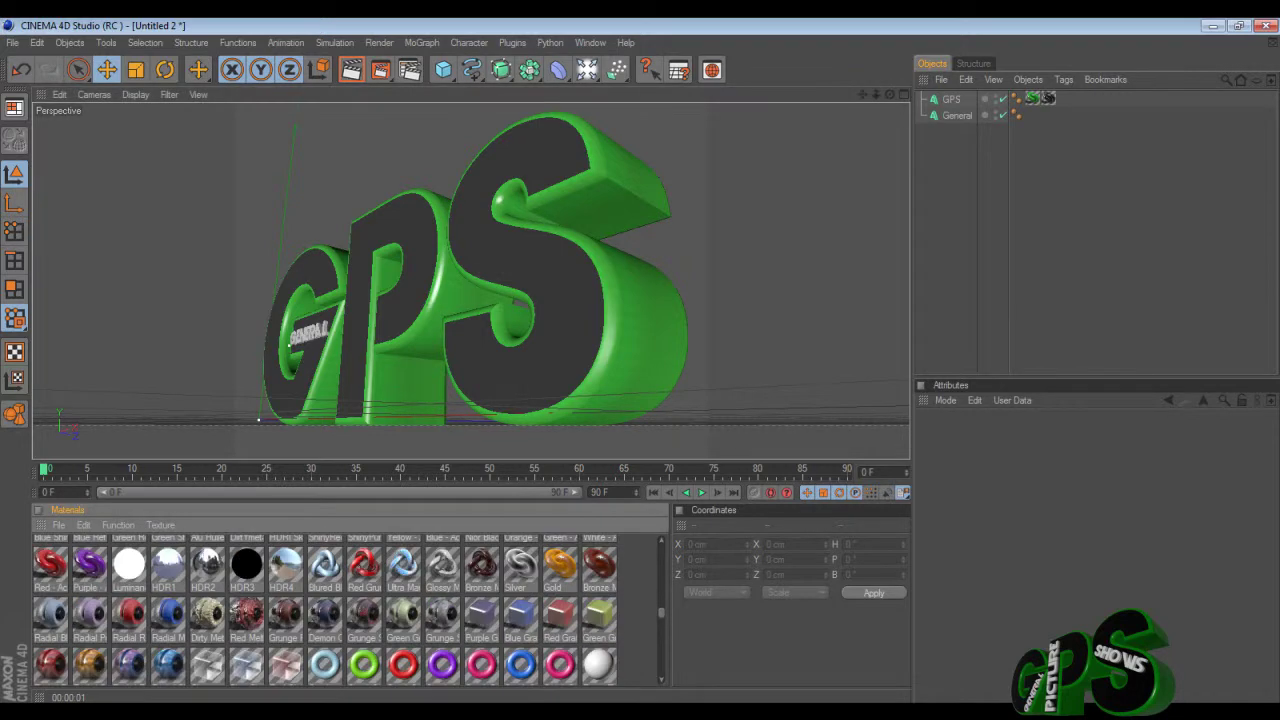
pyautogui.scroll(5, 350, 610)
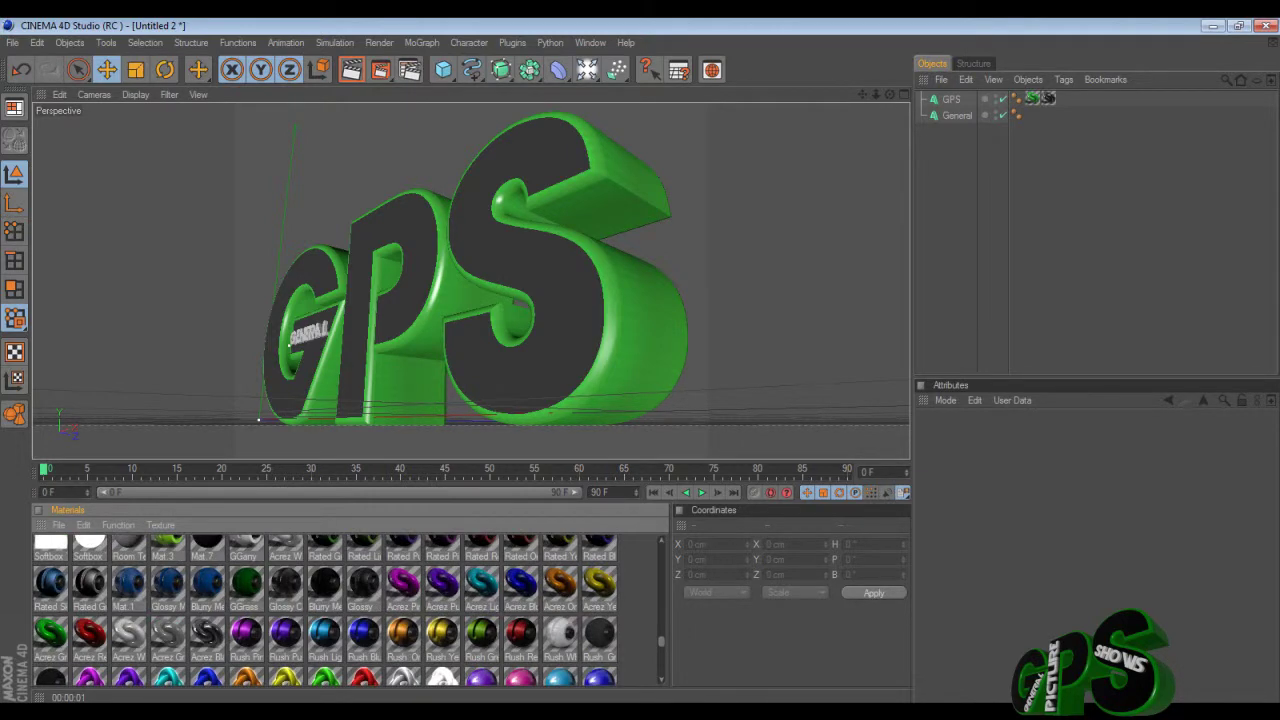
pyautogui.moveTo(364, 633); pyautogui.dragTo(311, 332)
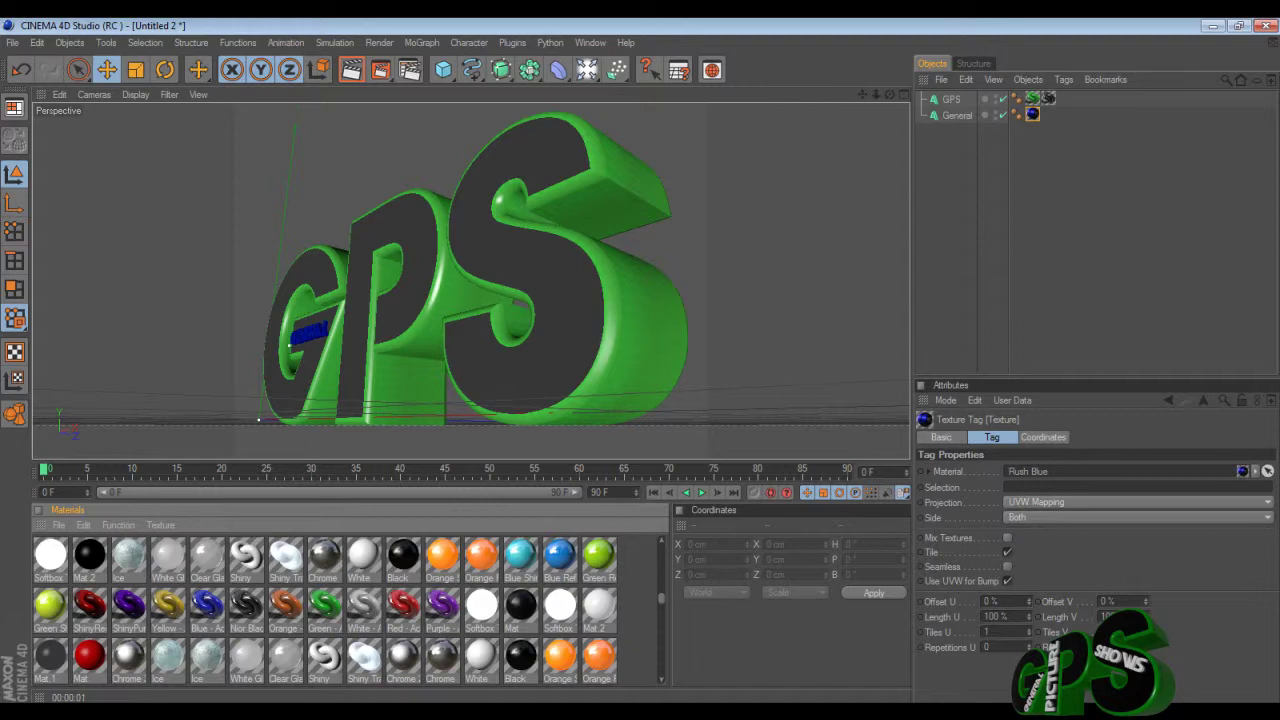
# Add the Orange - AcrezHD material to General, restricted to selection C1, and test-render it from the side and the front.
pyautogui.moveTo(286, 606); pyautogui.dragTo(957, 115)
pyautogui.click(1040, 487)
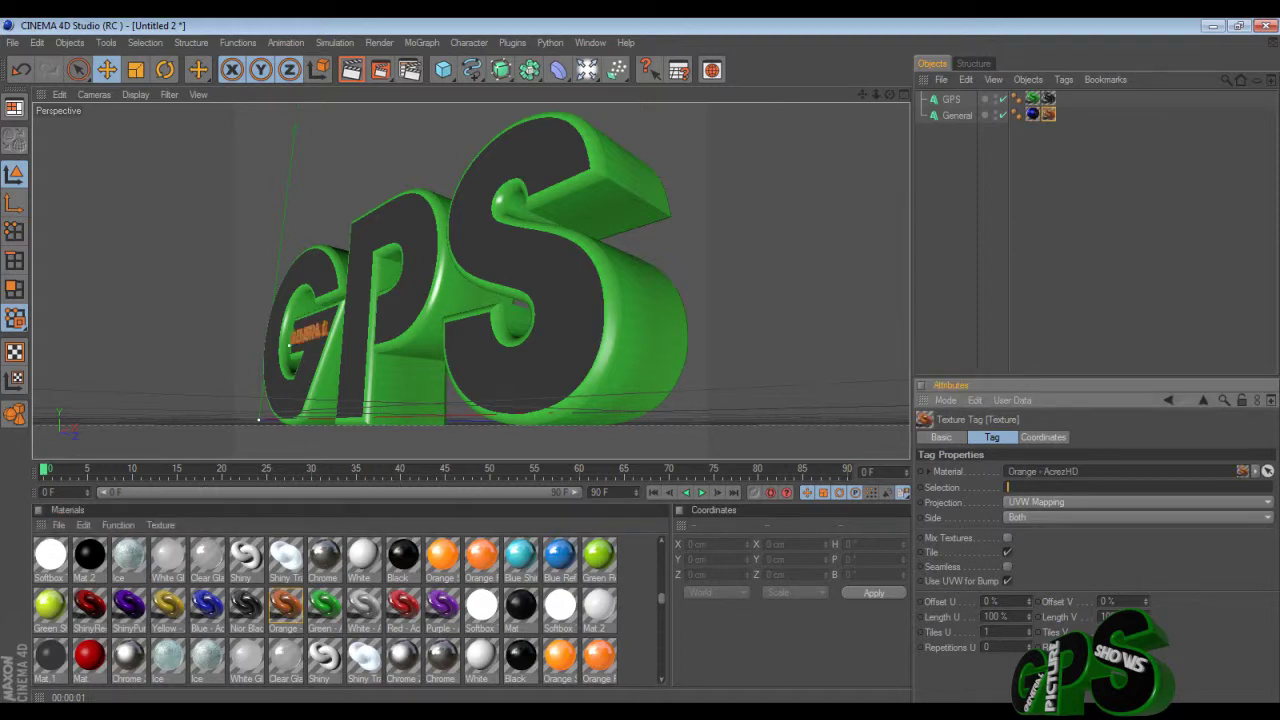
pyautogui.write('C1')
pyautogui.press('Return')
pyautogui.click(352, 70)
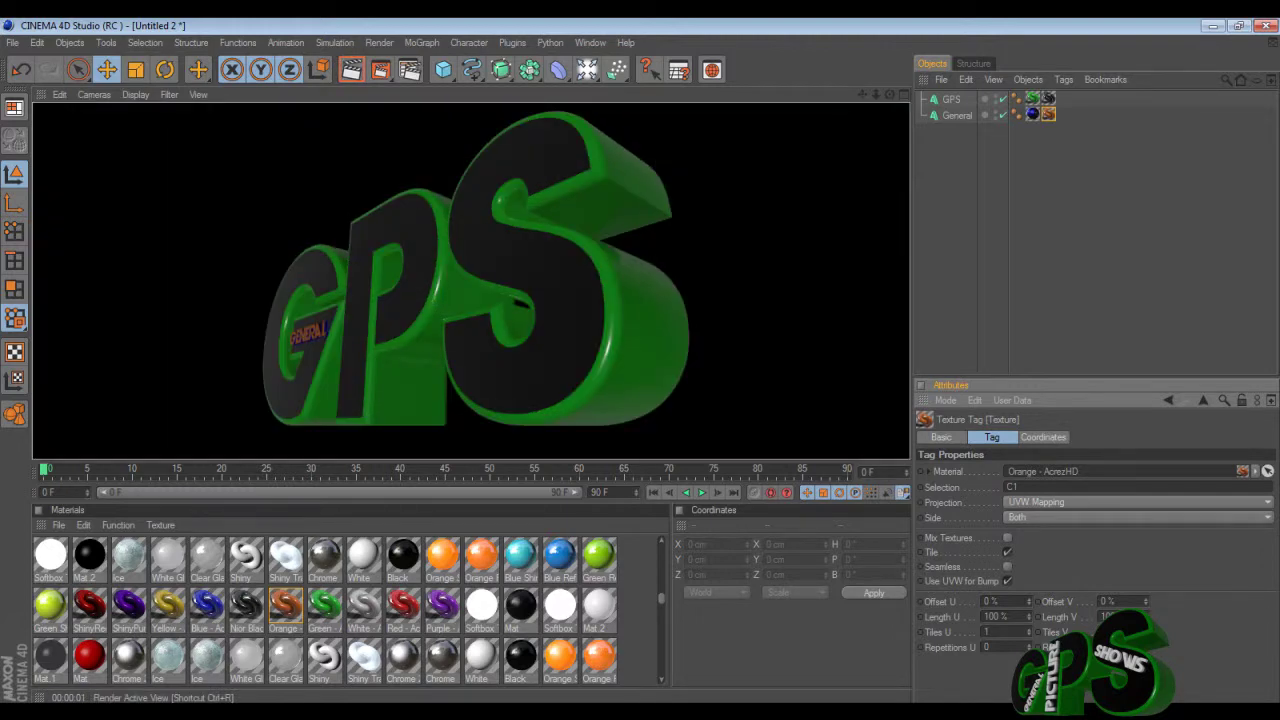
pyautogui.moveTo(890, 94); pyautogui.dragTo(988, 116)
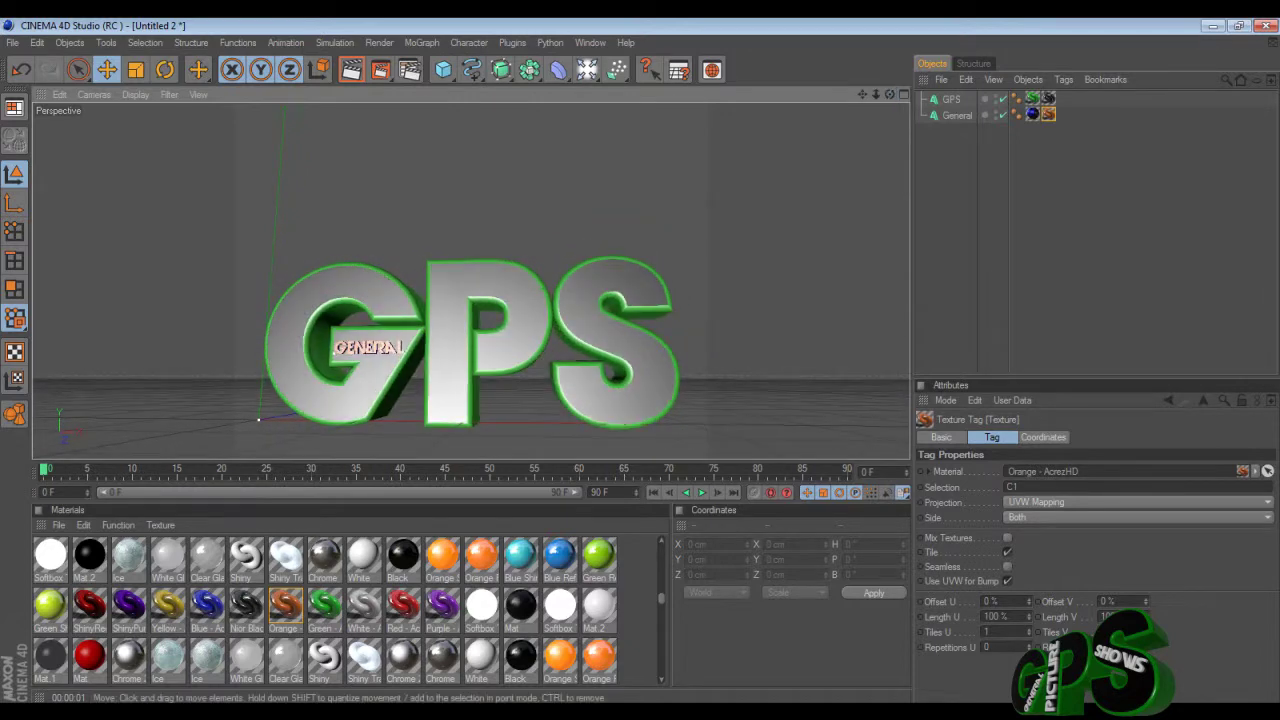
pyautogui.click(352, 69)
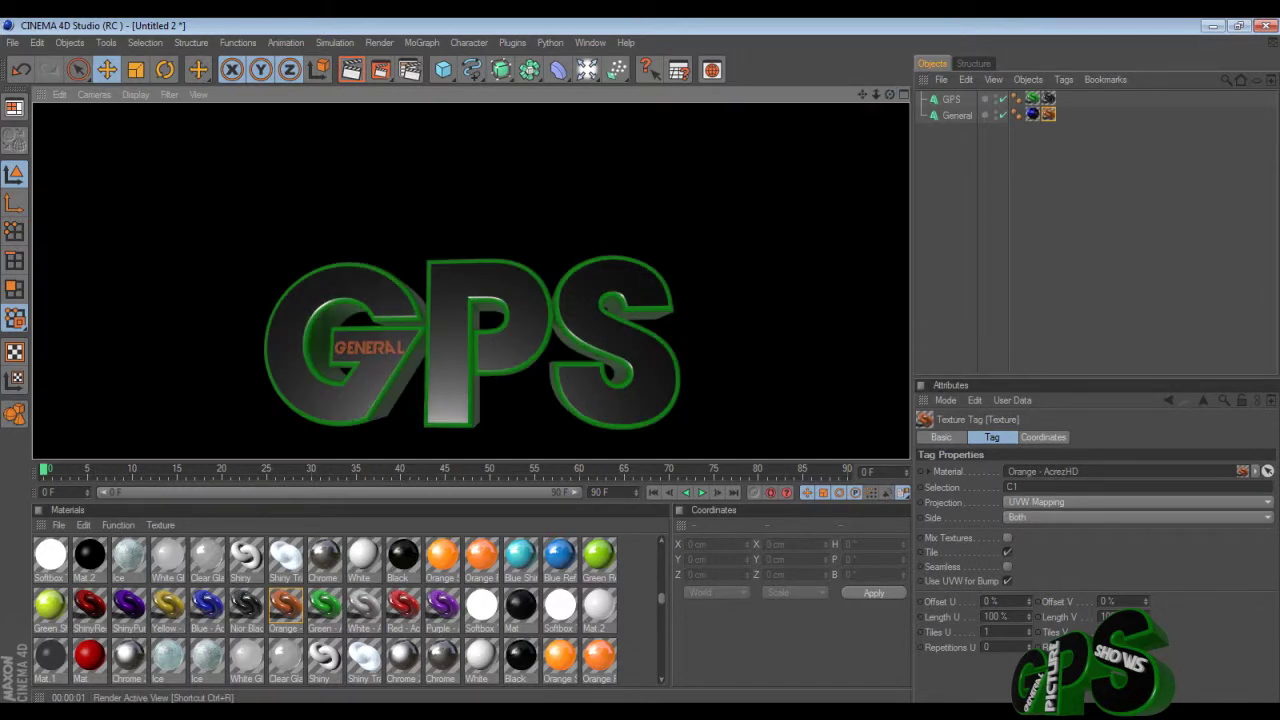
# Add a new MoText object reading Picture with a depth of 60 cm.
pyautogui.moveTo(890, 94); pyautogui.dragTo(962, 98)
pyautogui.click(421, 43)
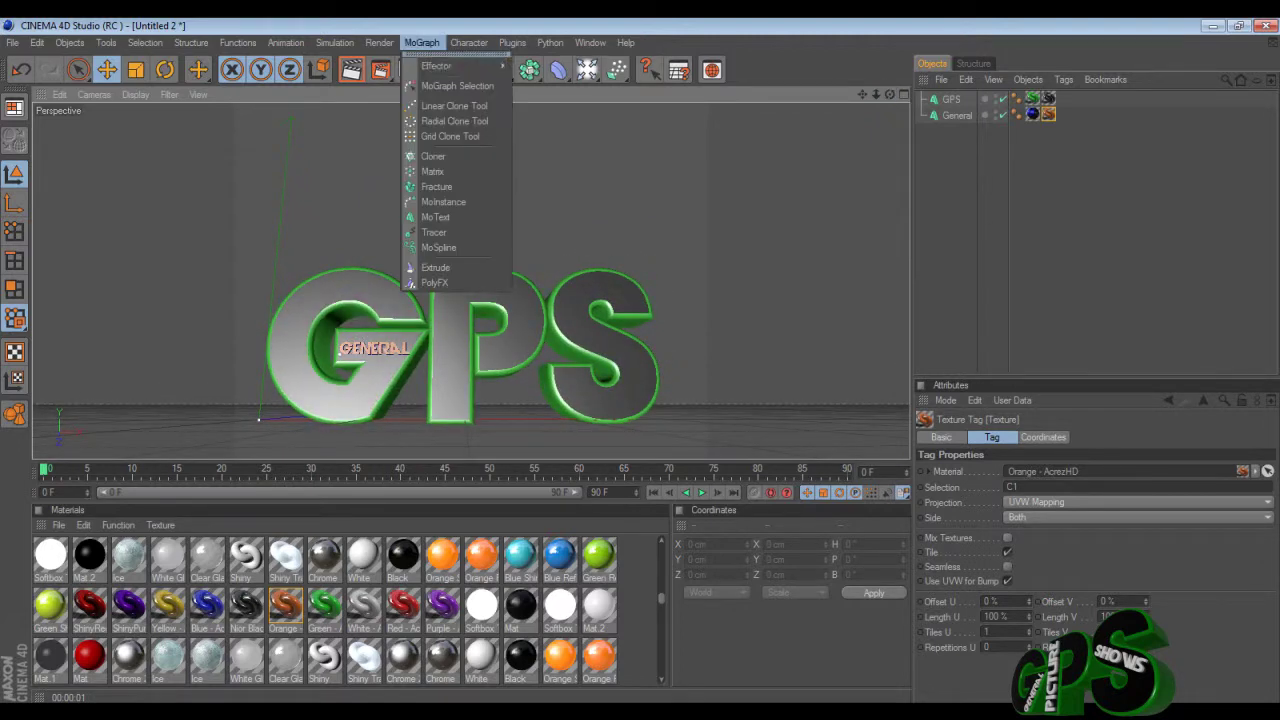
pyautogui.click(435, 216)
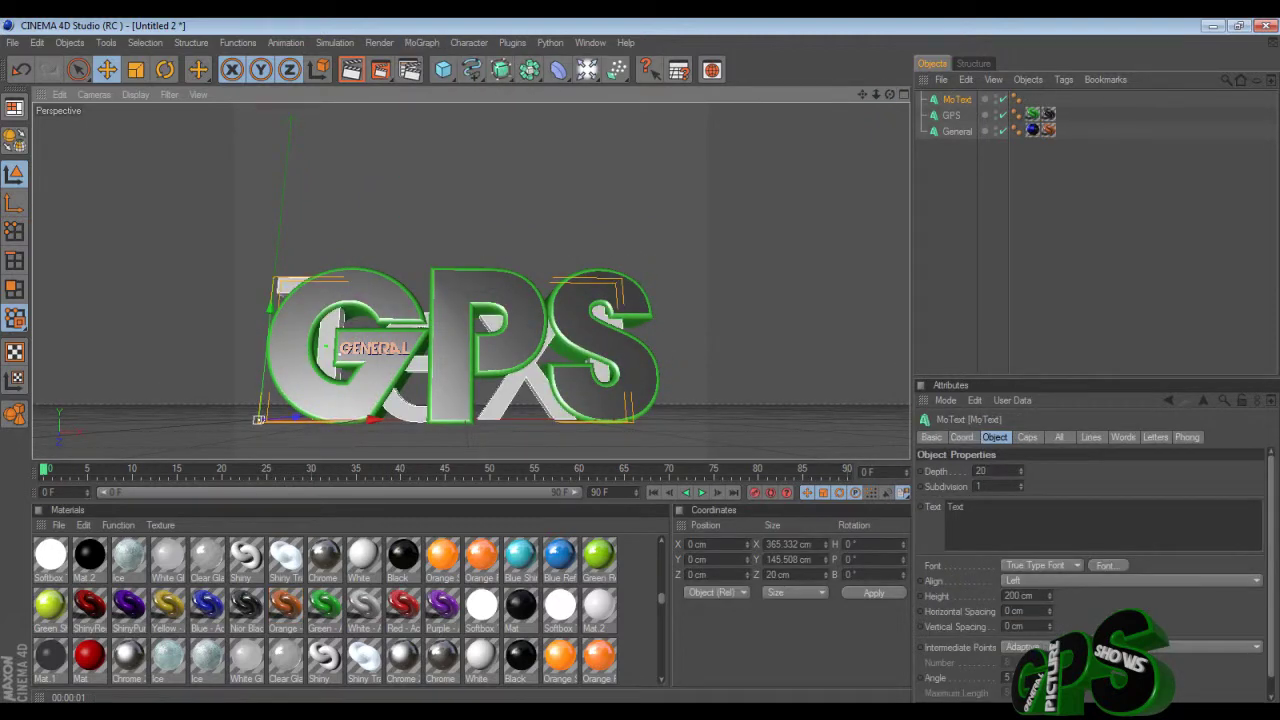
pyautogui.doubleClick(956, 507)
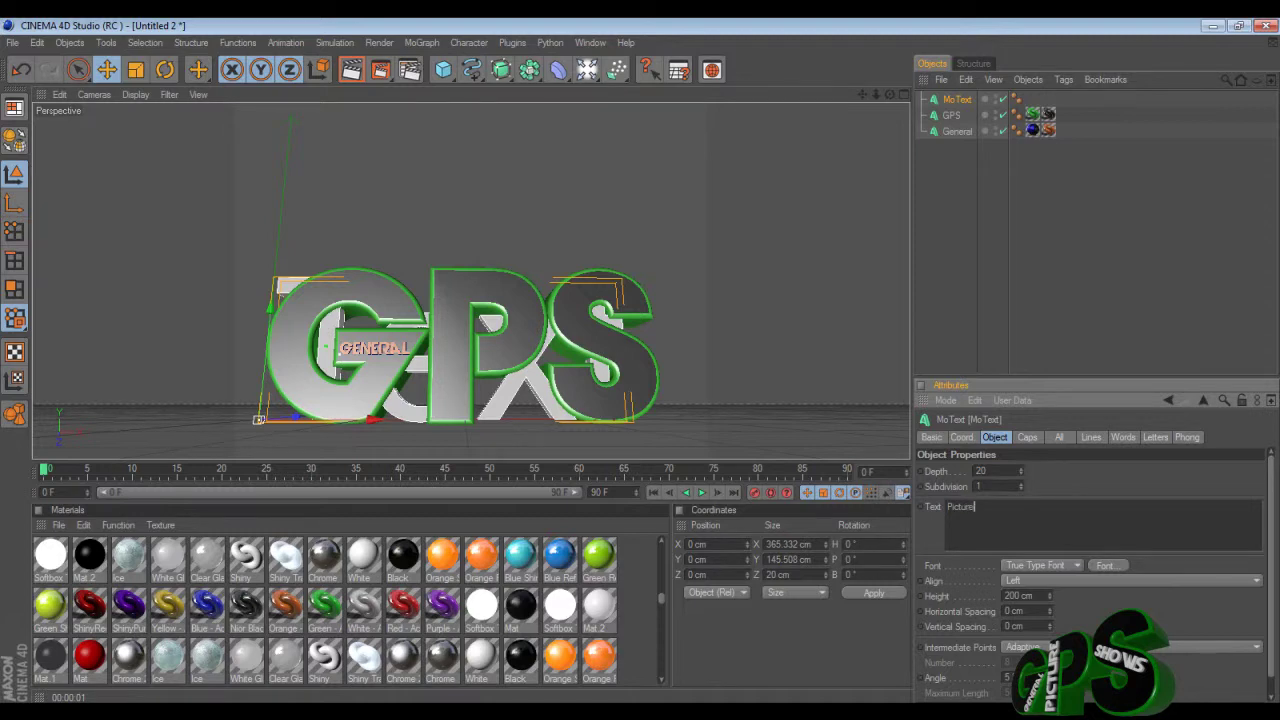
pyautogui.press('Tab')
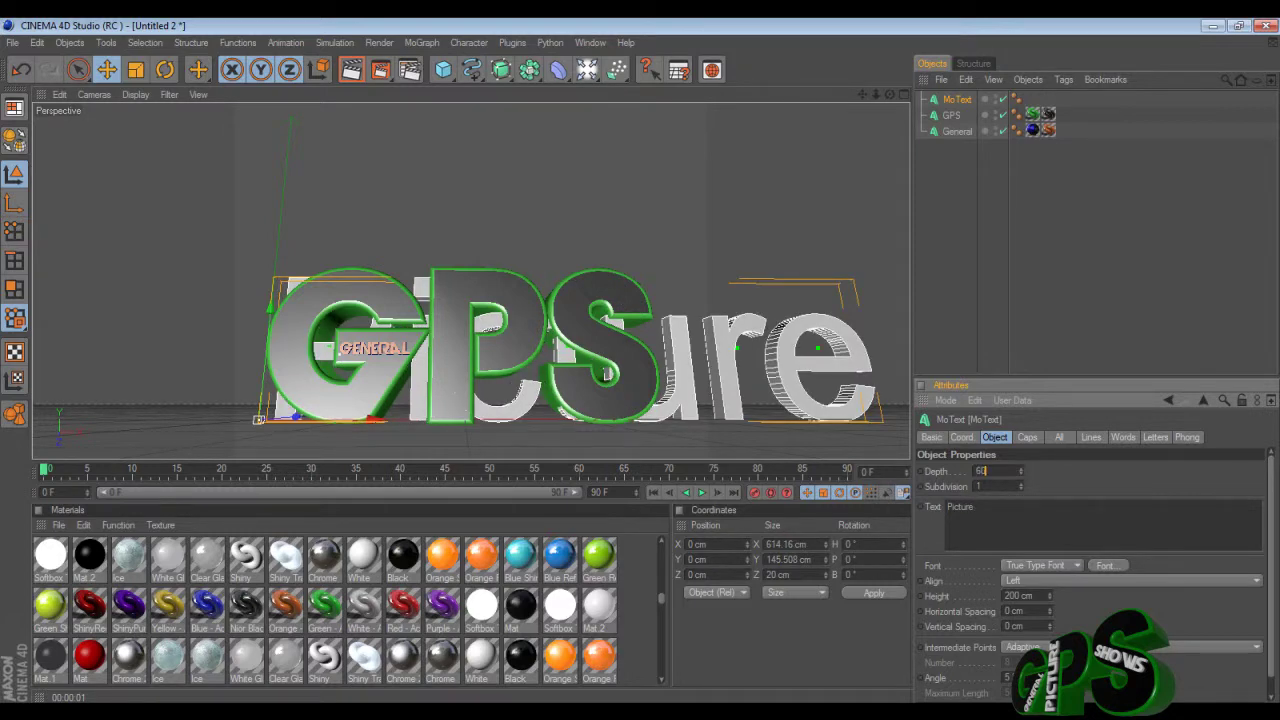
# Set the Picture text's font to Devil Breeze in the Bold style.
pyautogui.click(1108, 566)
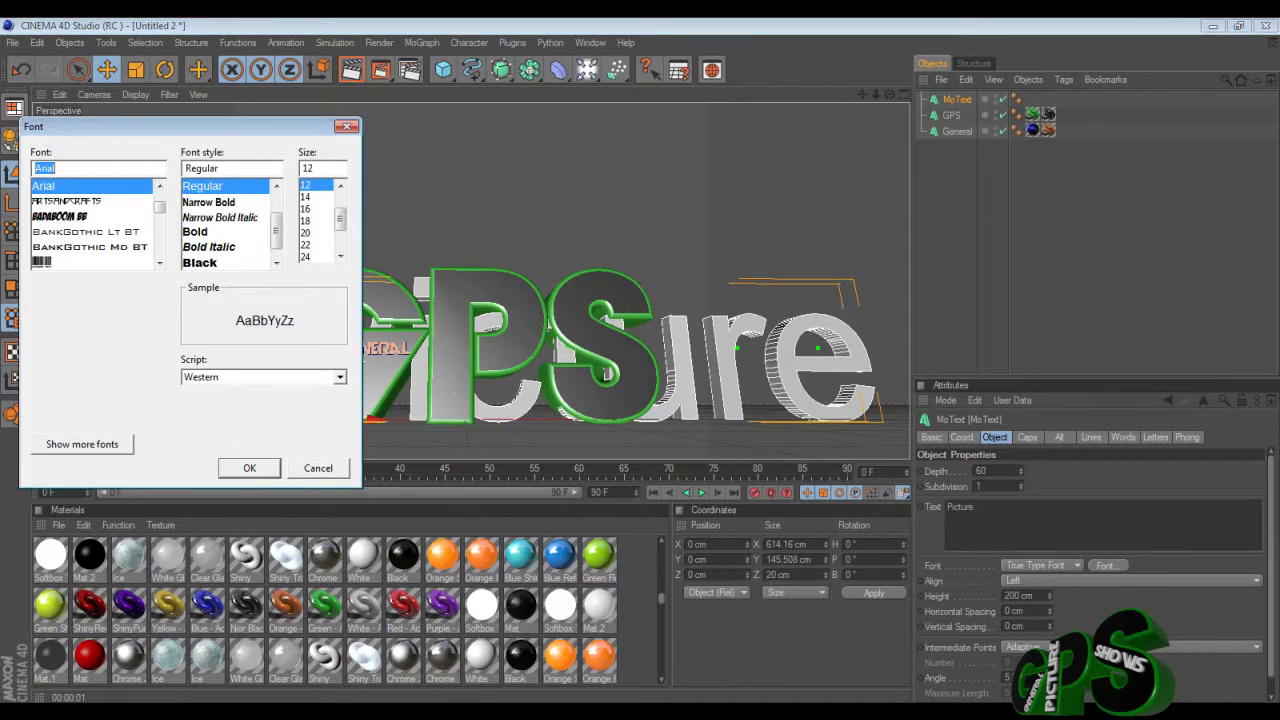
pyautogui.write('d')
pyautogui.scroll(-1, 92, 224)
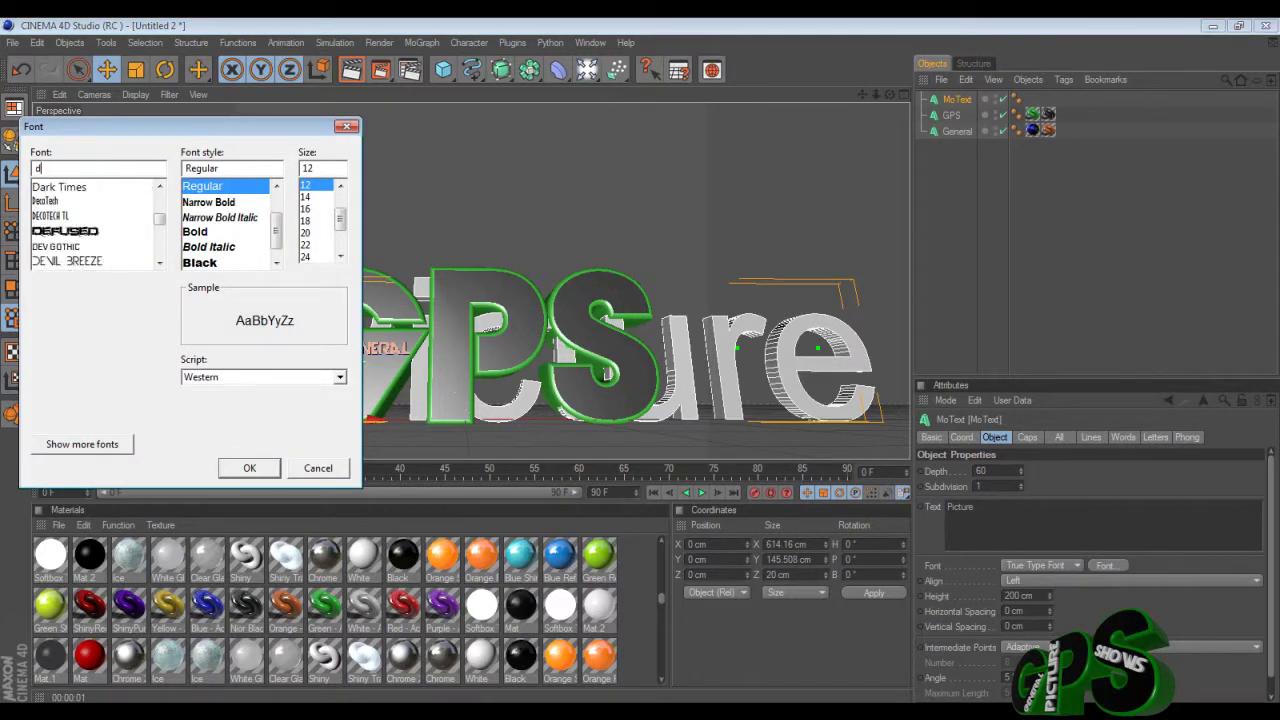
pyautogui.click(68, 261)
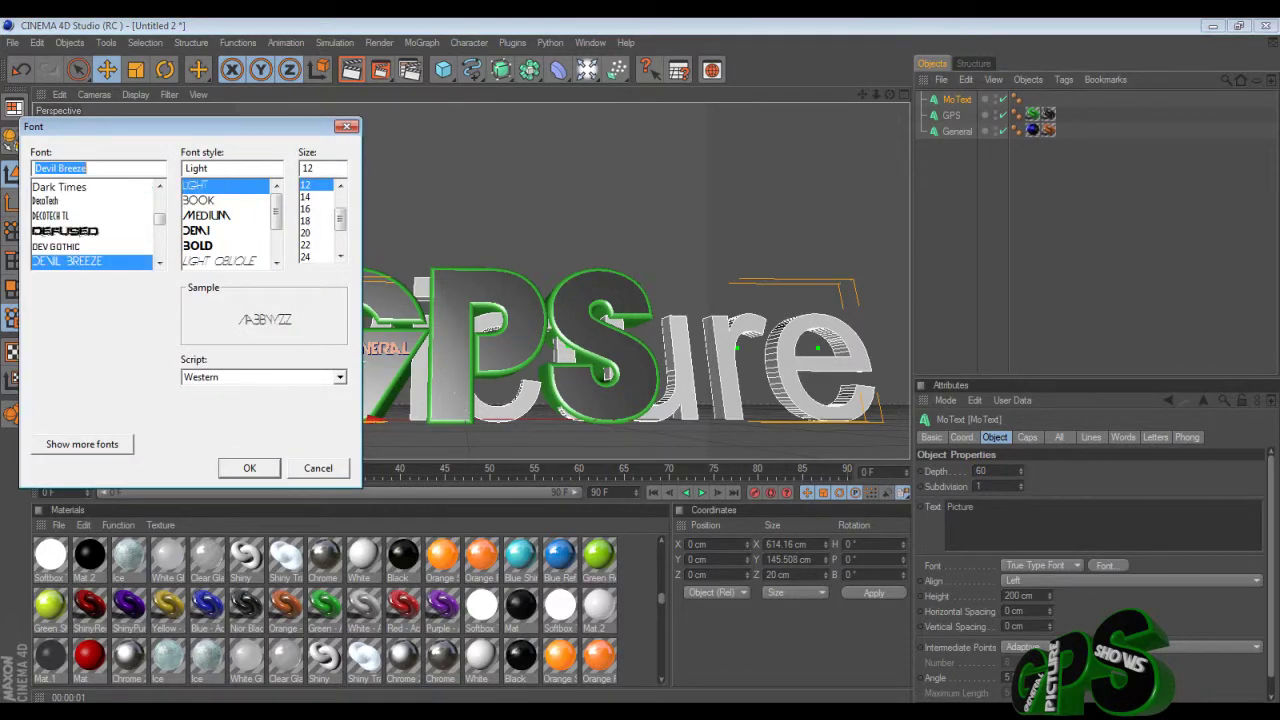
pyautogui.click(200, 246)
pyautogui.click(249, 468)
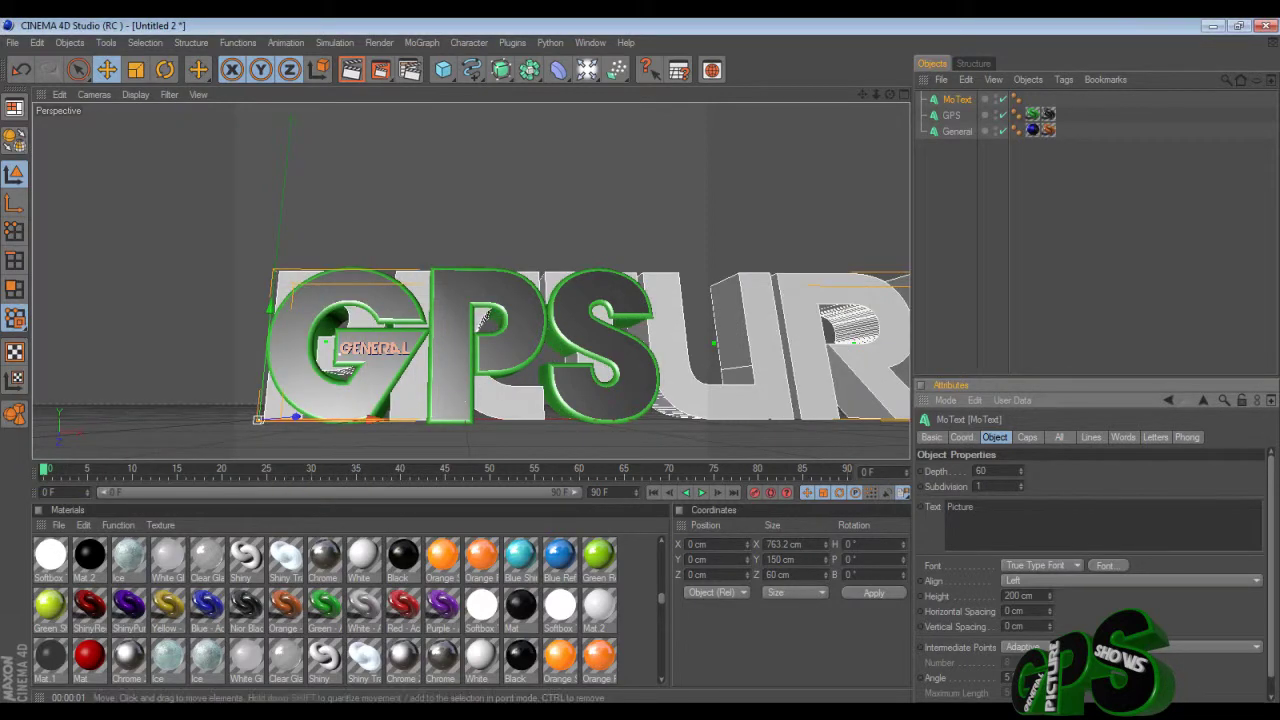
# Reduce the Picture text's height to 22 cm and rotate it upright to a bank of about -90.6°.
pyautogui.moveTo(1049, 597); pyautogui.dragTo(1049, 667)
pyautogui.click(165, 69)
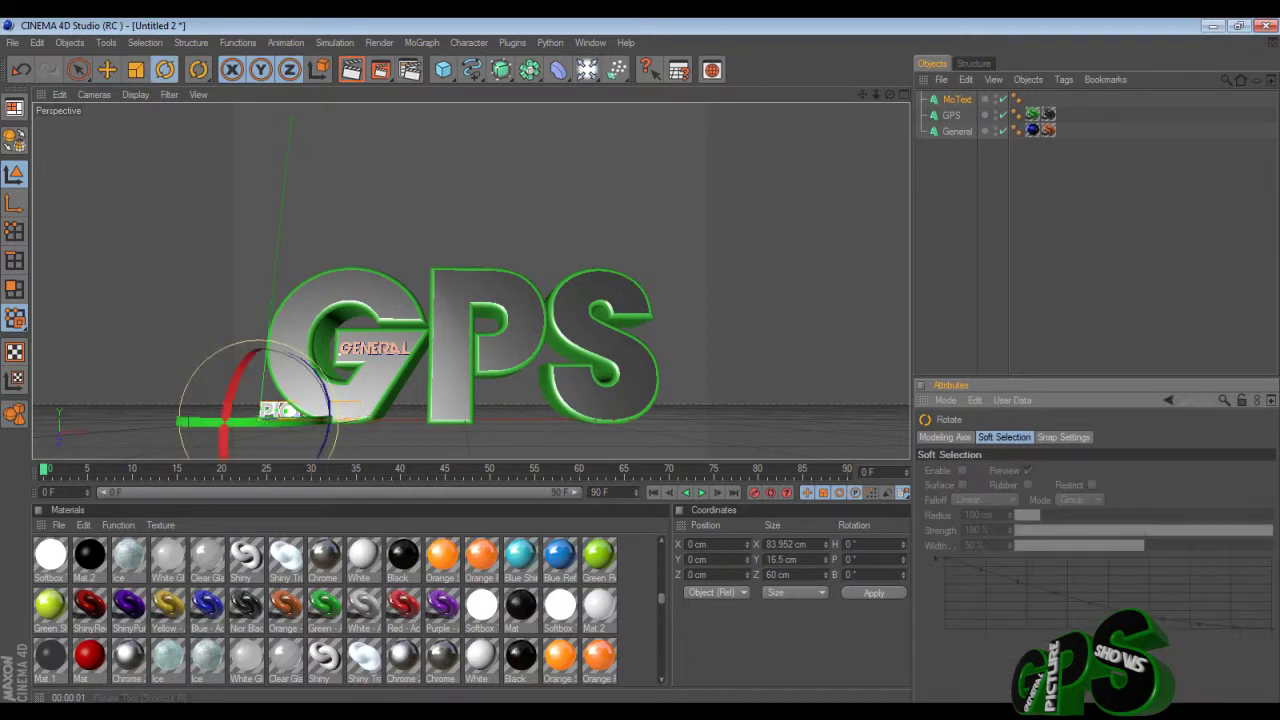
pyautogui.moveTo(324, 396); pyautogui.dragTo(242, 354)
# Move the Picture text onto the front of the P's stem, about X 196 cm, Y 4 cm and Z -8 cm.
pyautogui.click(107, 69)
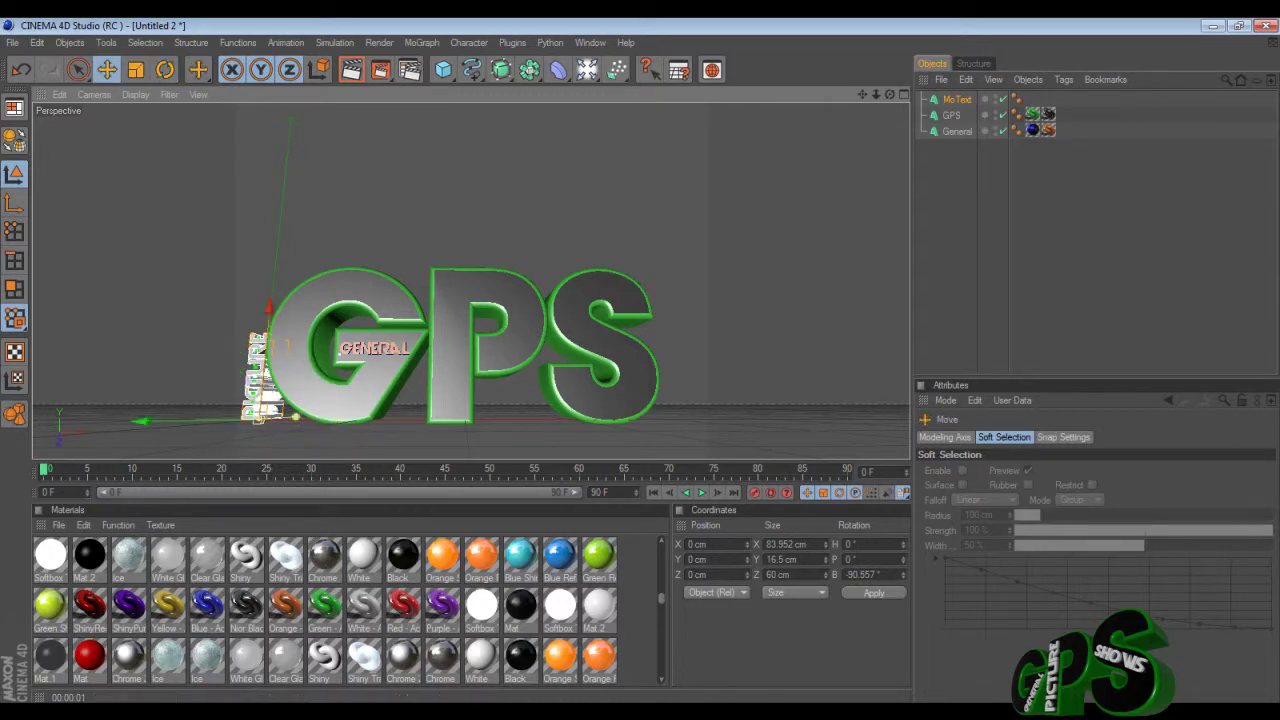
pyautogui.moveTo(295, 416); pyautogui.dragTo(460, 416)
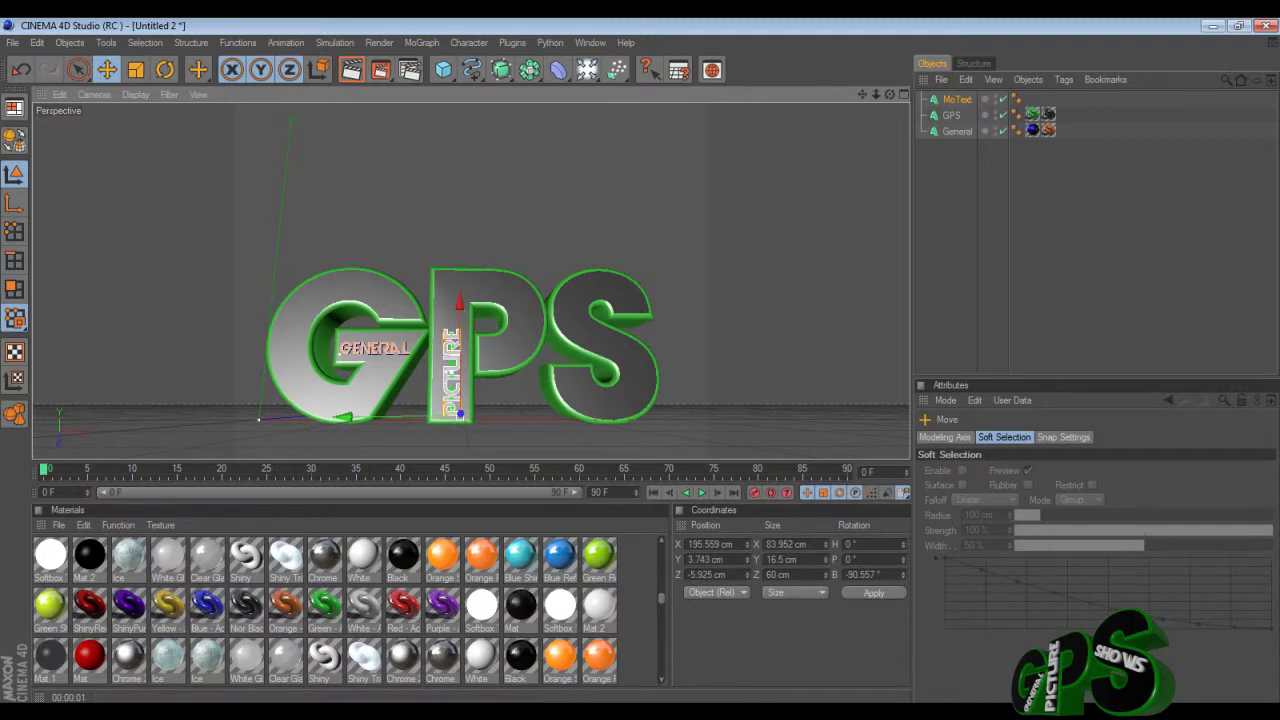
pyautogui.click(904, 94)
pyautogui.click(904, 94)
pyautogui.click(904, 94)
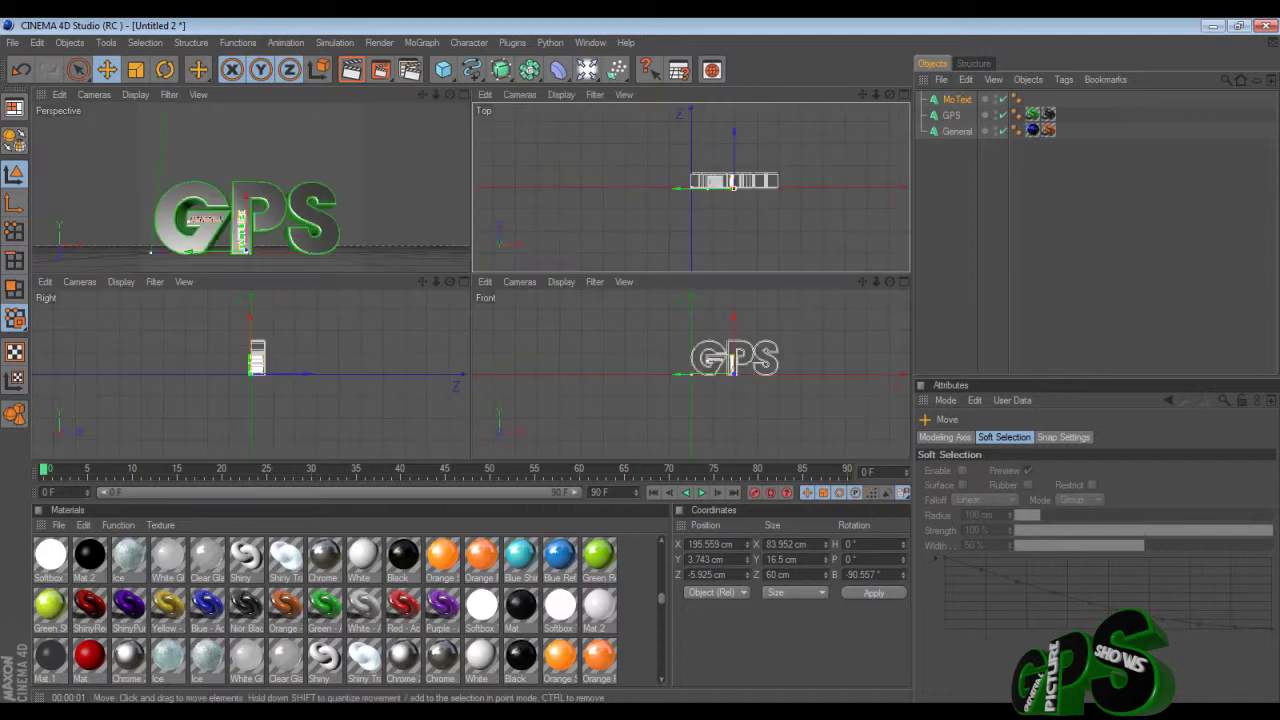
pyautogui.click(464, 94)
pyautogui.moveTo(890, 94); pyautogui.dragTo(1025, 104)
pyautogui.moveTo(358, 412); pyautogui.dragTo(363, 412)
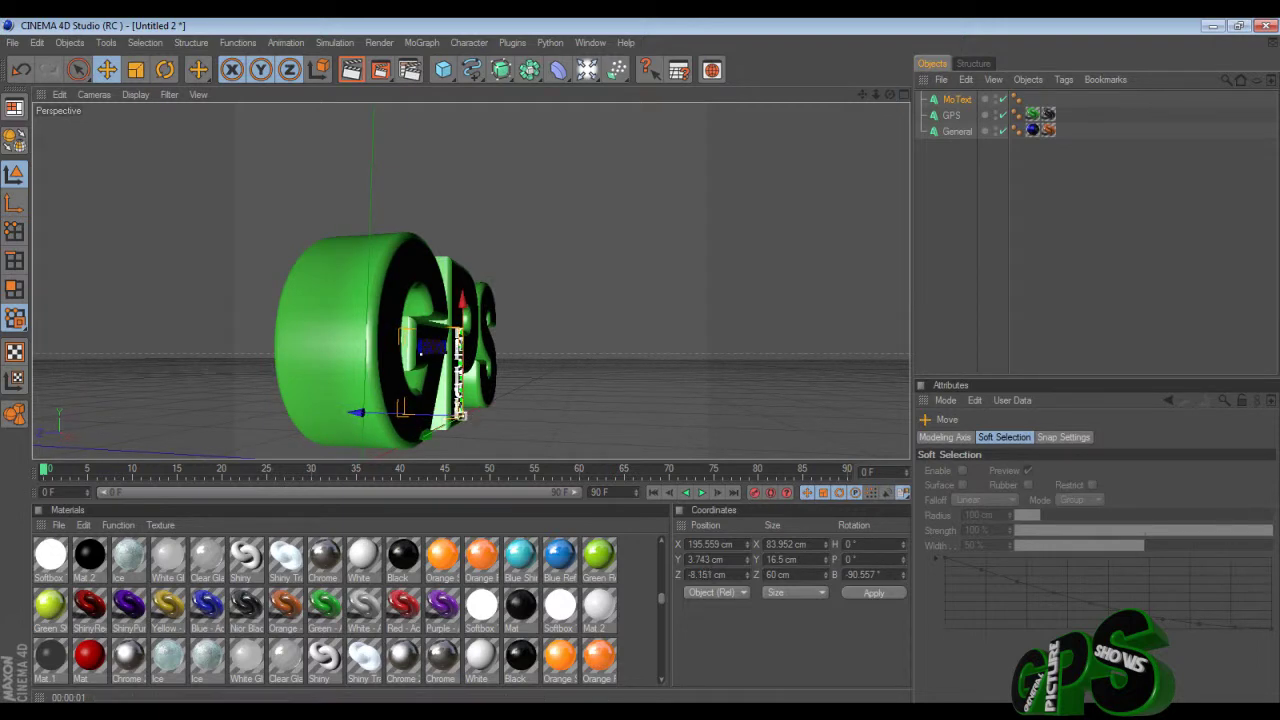
# Rename the new text's MoText object to Picture.
pyautogui.doubleClick(957, 99)
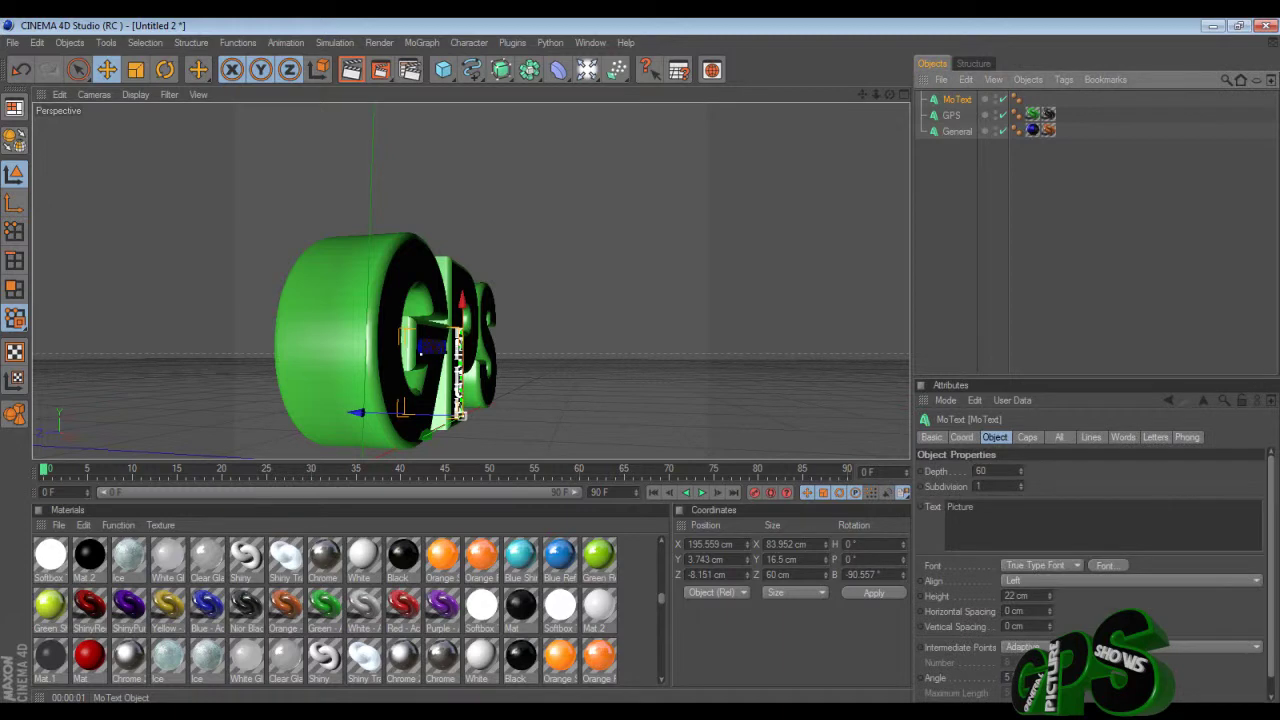
pyautogui.press('BackSpace')
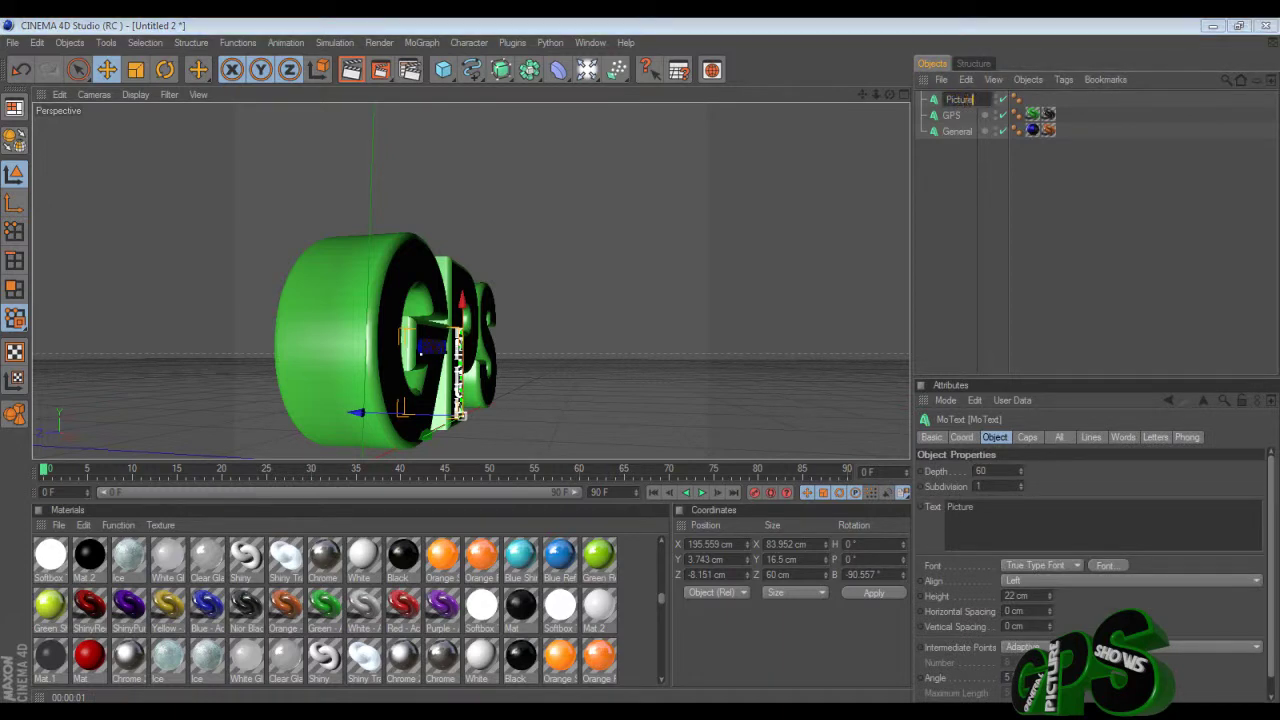
pyautogui.press('Return')
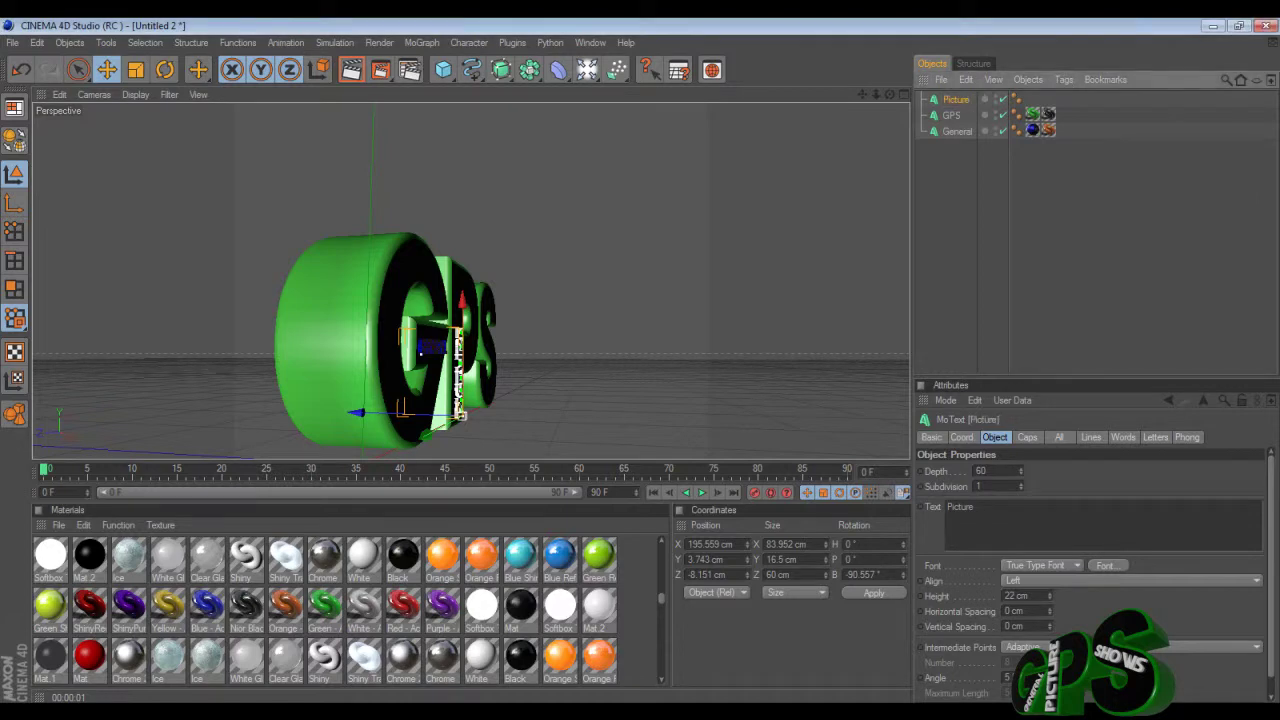
# Fit the Picture text to the P's stem at 37 cm height and about X 199 cm, and test-render the front view.
pyautogui.moveTo(1050, 596); pyautogui.dragTo(1050, 582)
pyautogui.moveTo(890, 94); pyautogui.dragTo(738, 109)
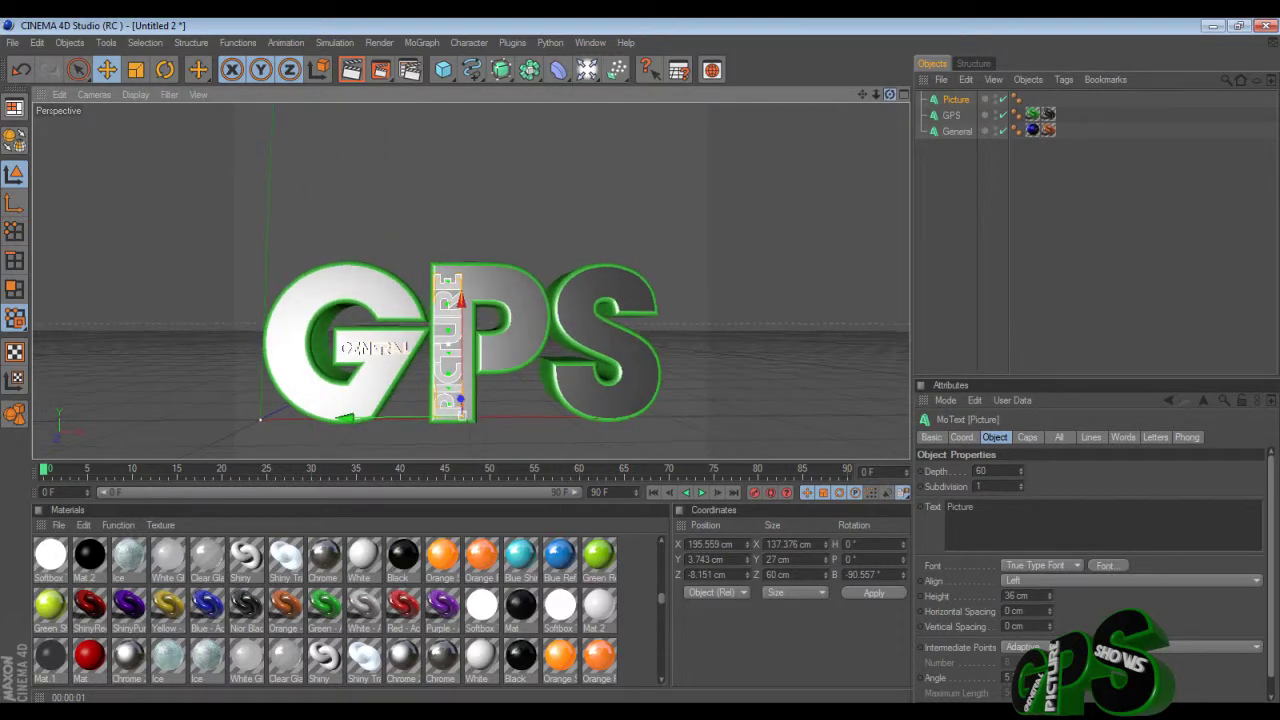
pyautogui.moveTo(346, 418); pyautogui.dragTo(350, 417)
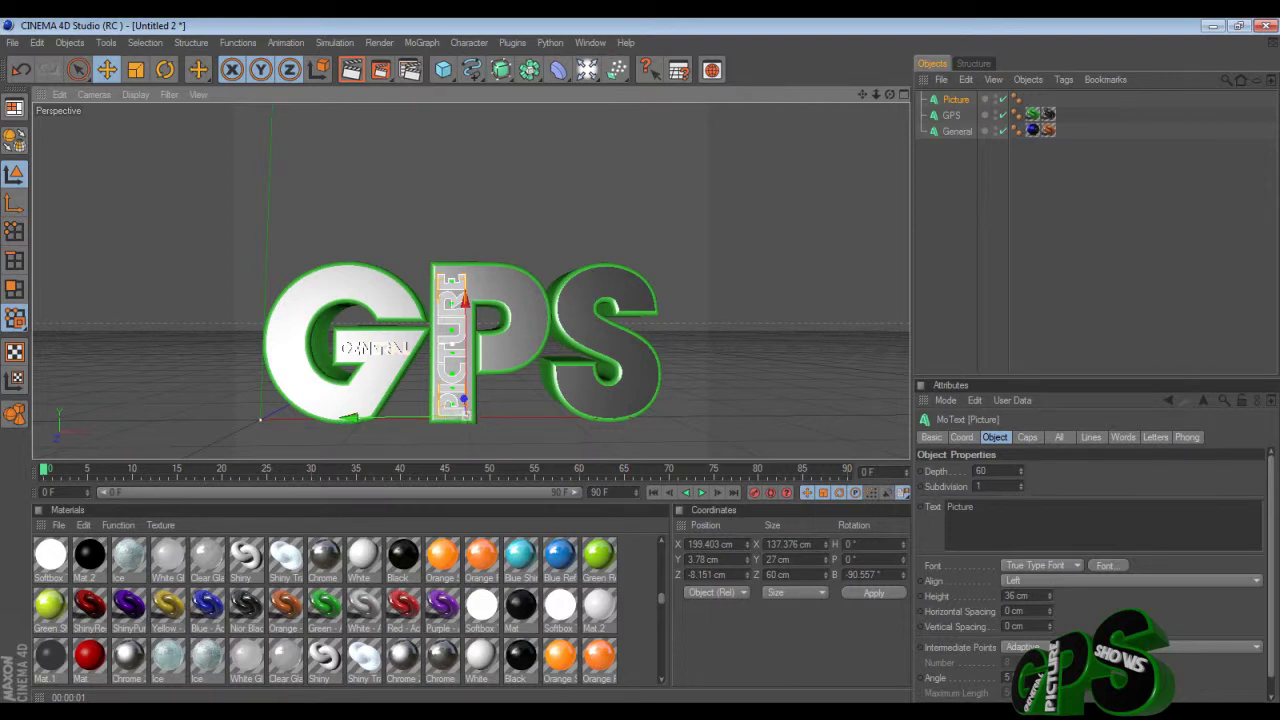
pyautogui.click(1049, 593)
pyautogui.click(1049, 593)
pyautogui.click(1049, 599)
pyautogui.click(351, 70)
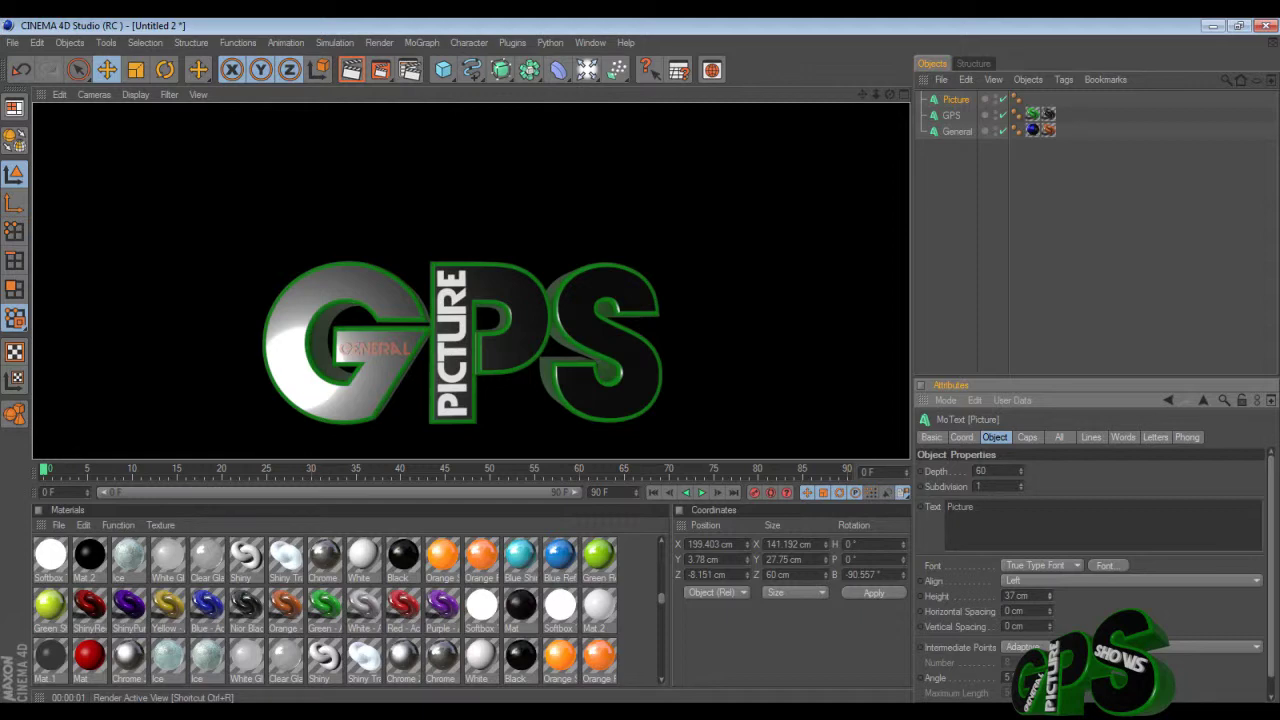
# Rotate the General text to a bank of about -50.5° and move it onto the G's diagonal stroke, about X 88 cm and Y 8 cm.
pyautogui.click(957, 131)
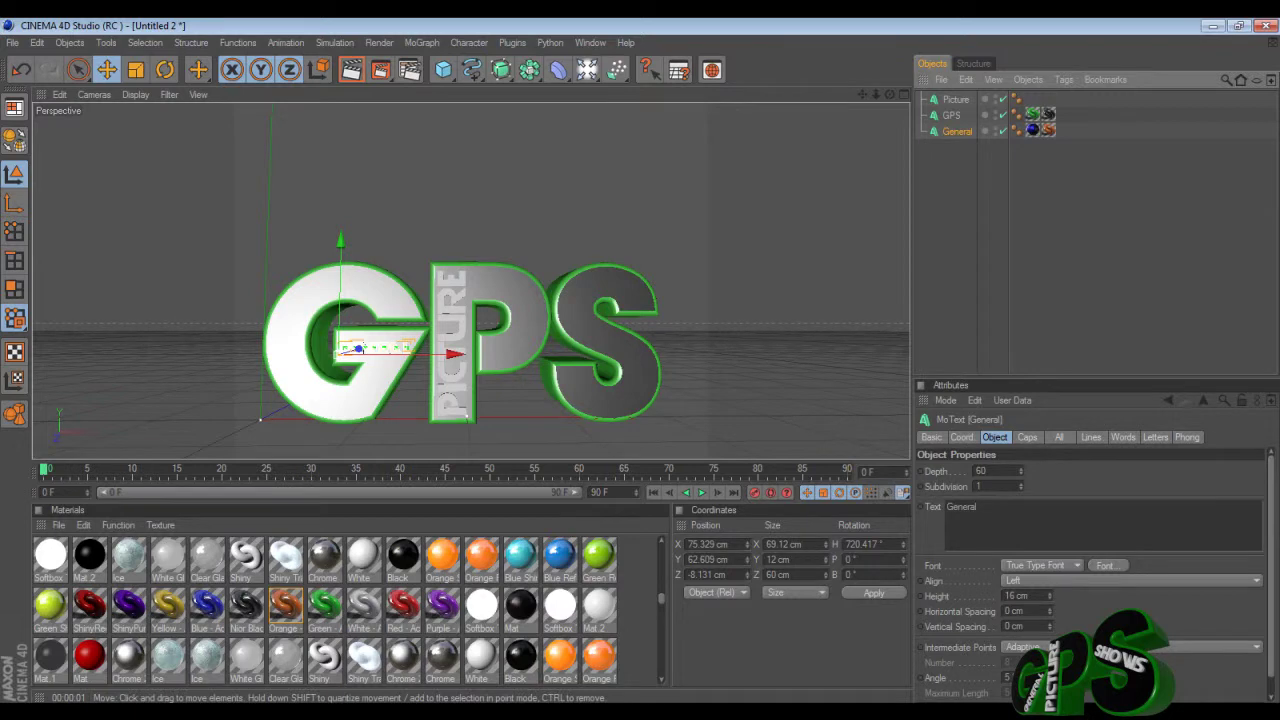
pyautogui.click(165, 70)
pyautogui.moveTo(389, 309); pyautogui.dragTo(338, 284)
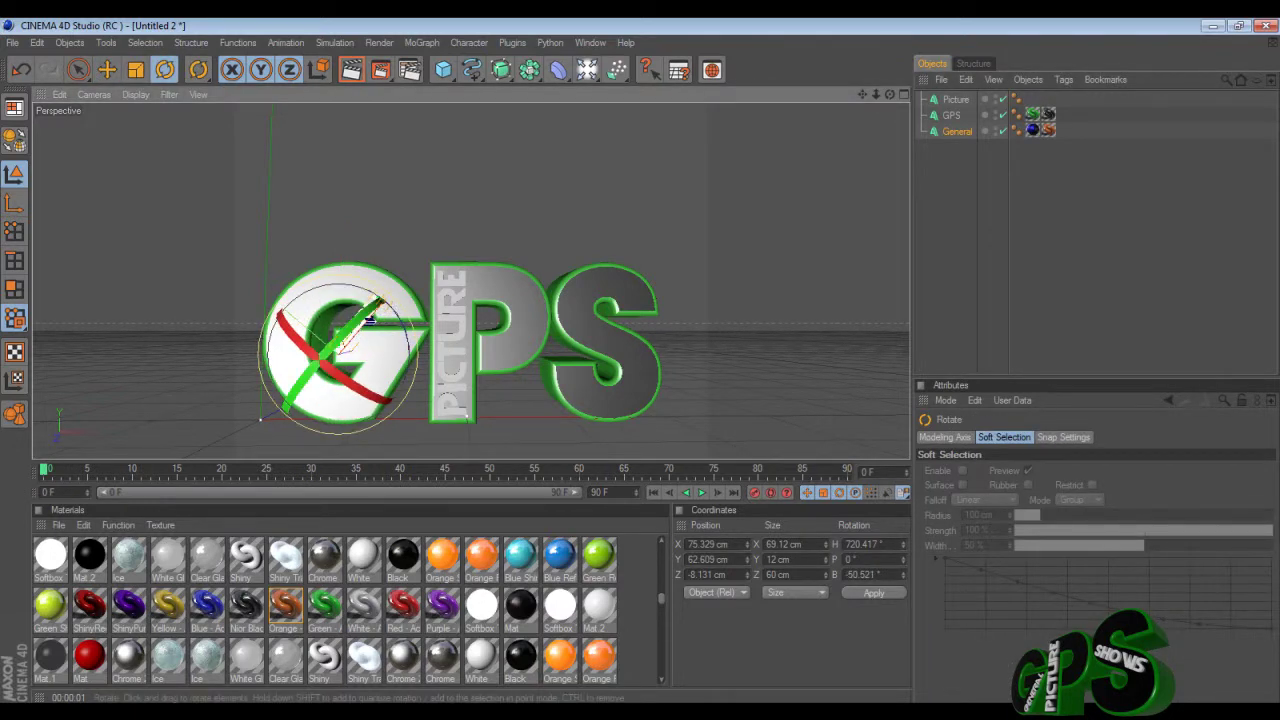
pyautogui.click(107, 70)
pyautogui.moveTo(247, 278); pyautogui.dragTo(262, 291)
pyautogui.moveTo(370, 357); pyautogui.dragTo(368, 397)
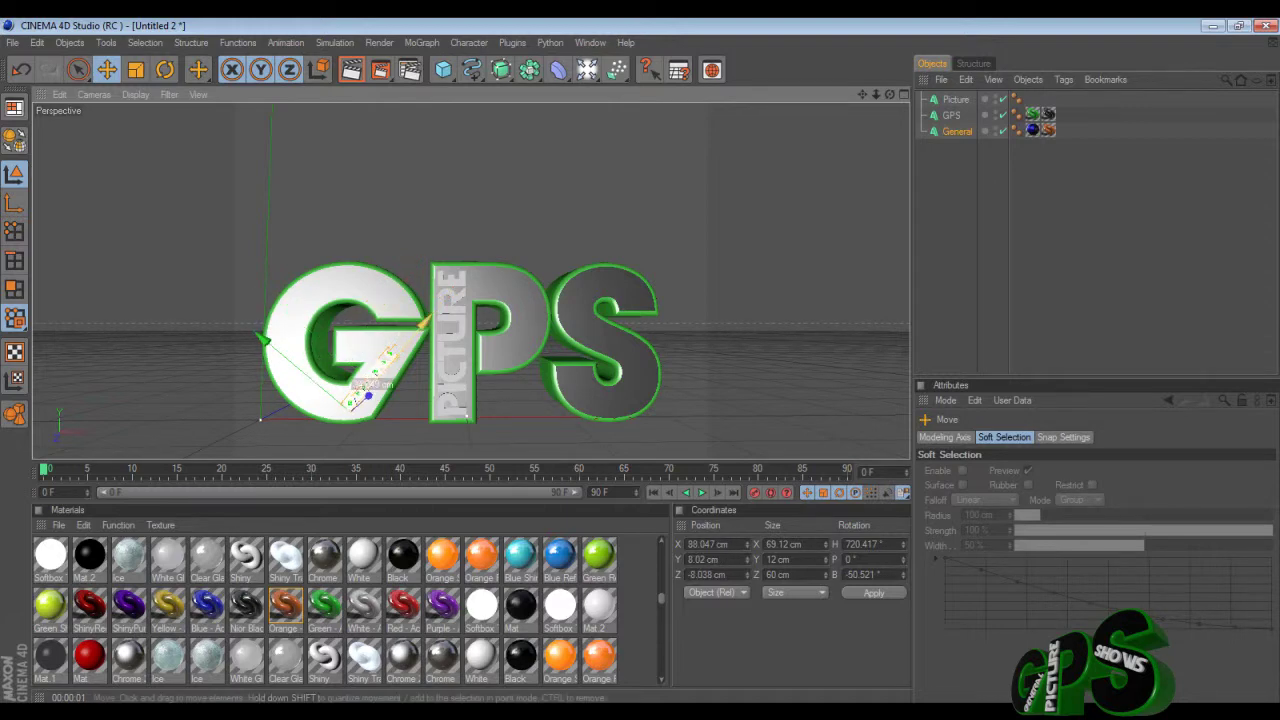
pyautogui.click(957, 131)
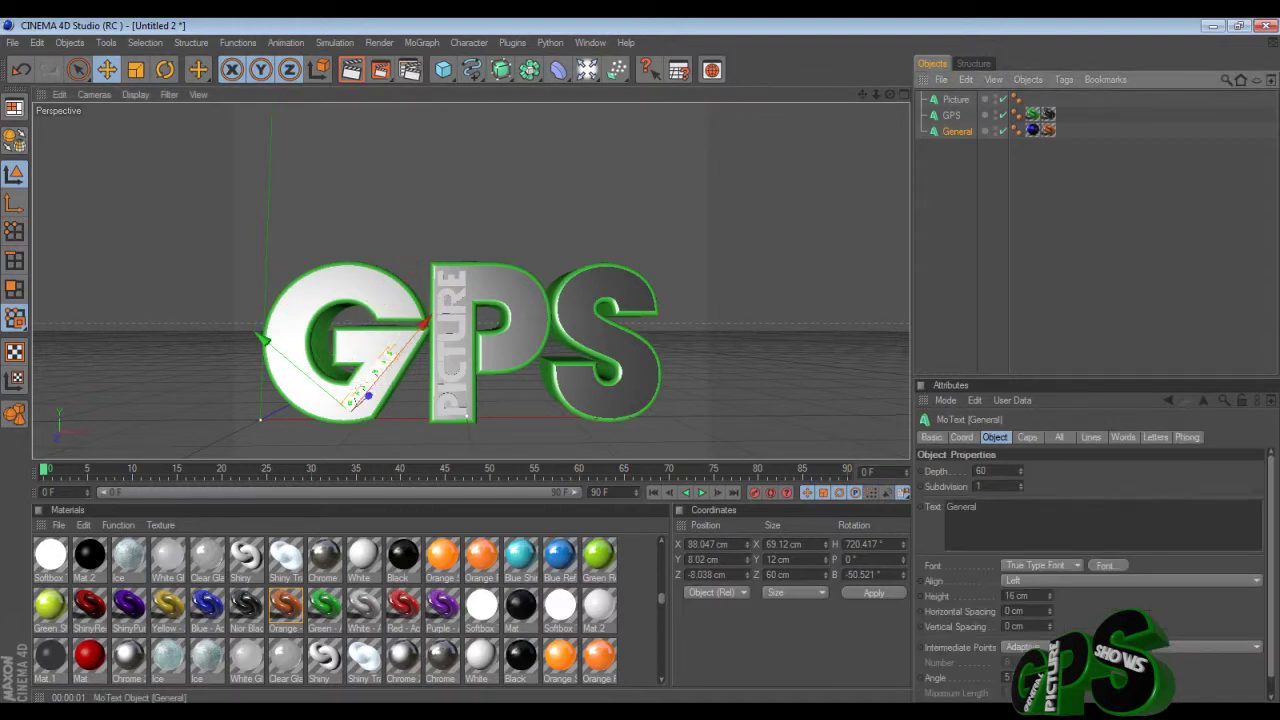
# Enlarge the General text to 22 cm height, slide it down the G's diagonal stroke and bank it about -63.3°.
pyautogui.moveTo(1049, 596); pyautogui.dragTo(1049, 590)
pyautogui.moveTo(424, 322); pyautogui.dragTo(416, 334)
pyautogui.press('r')
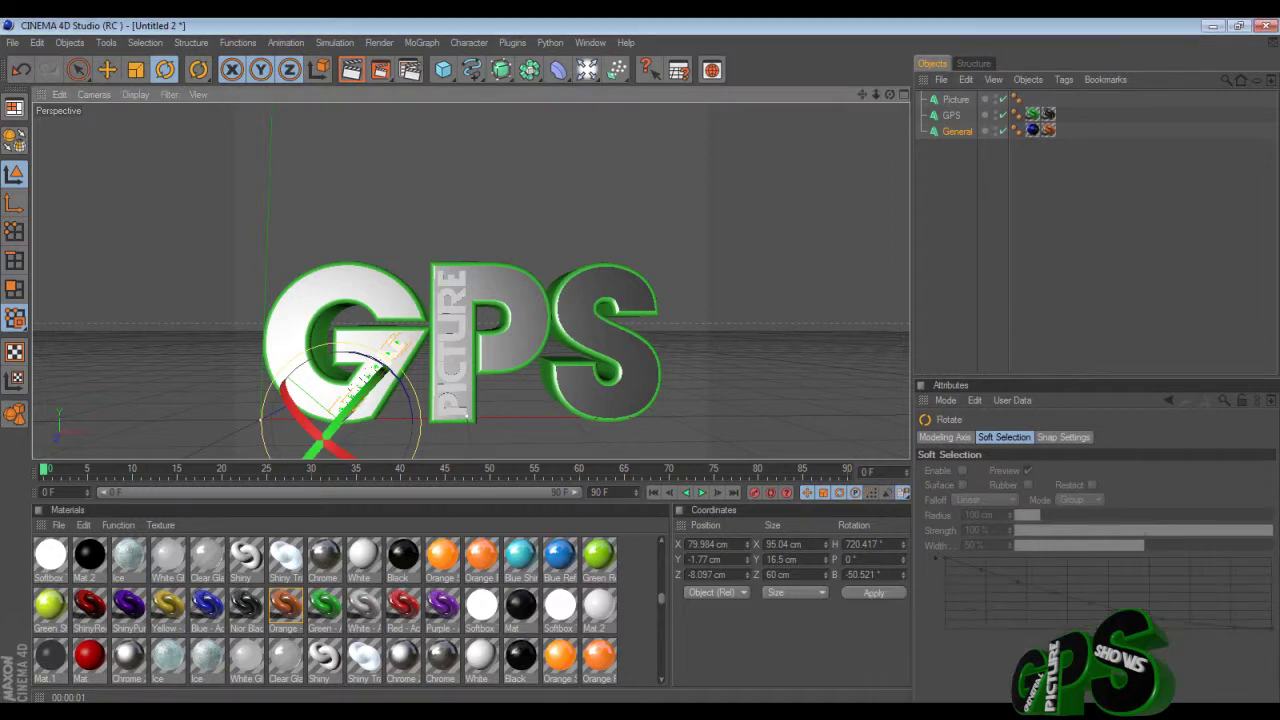
pyautogui.moveTo(404, 396); pyautogui.dragTo(397, 383)
# Move the General text to about X 97 cm, Y -10 cm, bank it about -60.6° and test-render the view.
pyautogui.press('e')
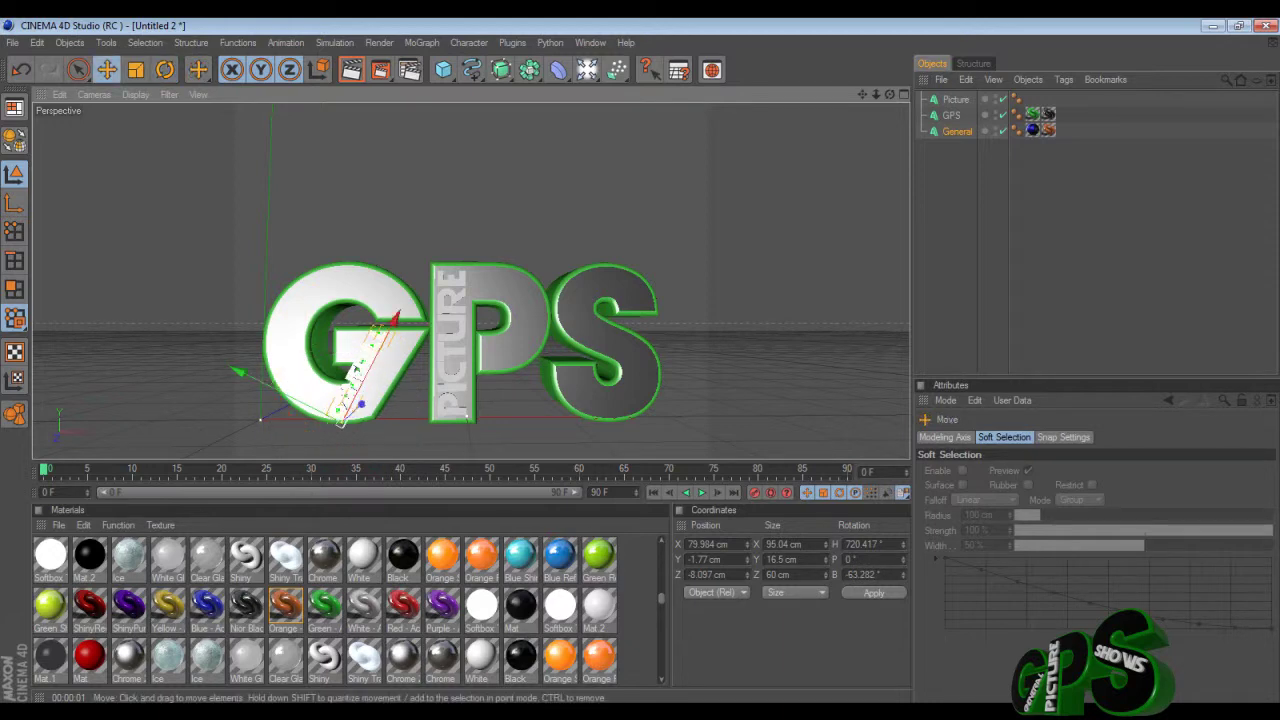
pyautogui.moveTo(238, 371); pyautogui.dragTo(255, 380)
pyautogui.press('r')
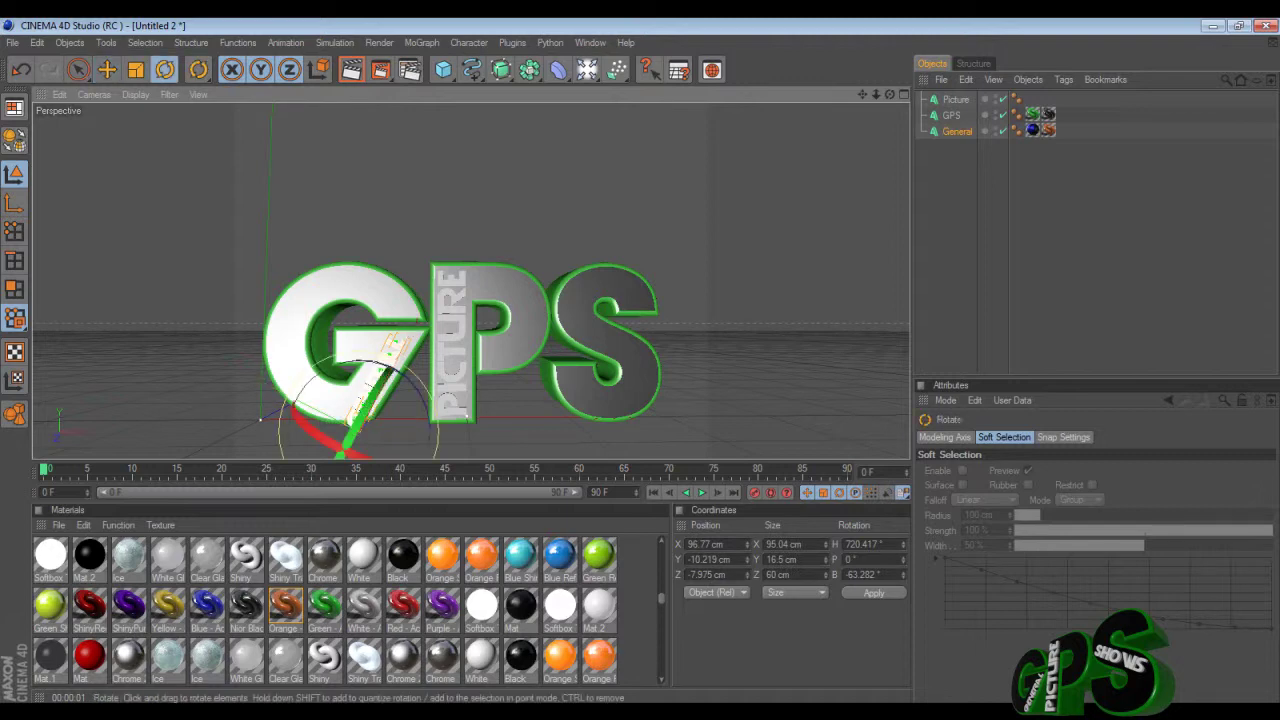
pyautogui.moveTo(358, 361); pyautogui.dragTo(362, 361)
pyautogui.click(351, 70)
pyautogui.click(951, 115)
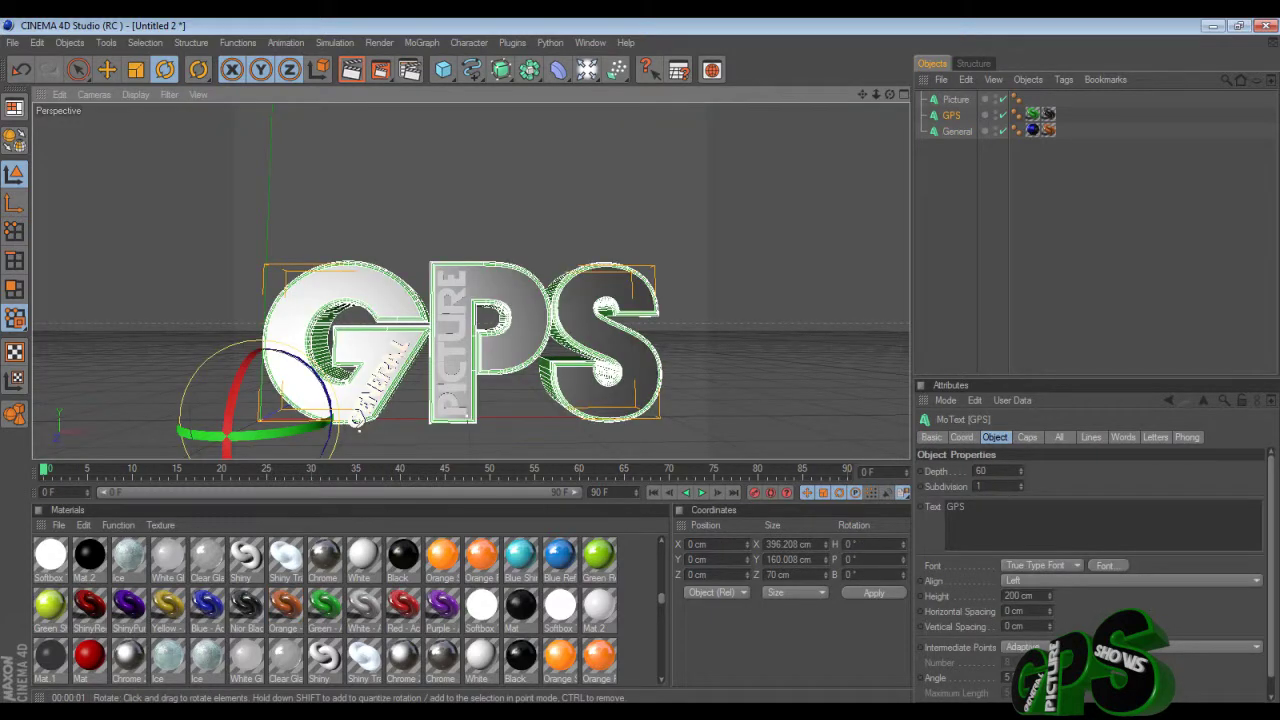
# Move the General text to about X 102 cm, Y -2 cm, bank it about -59.9° and test-render it.
pyautogui.press('e')
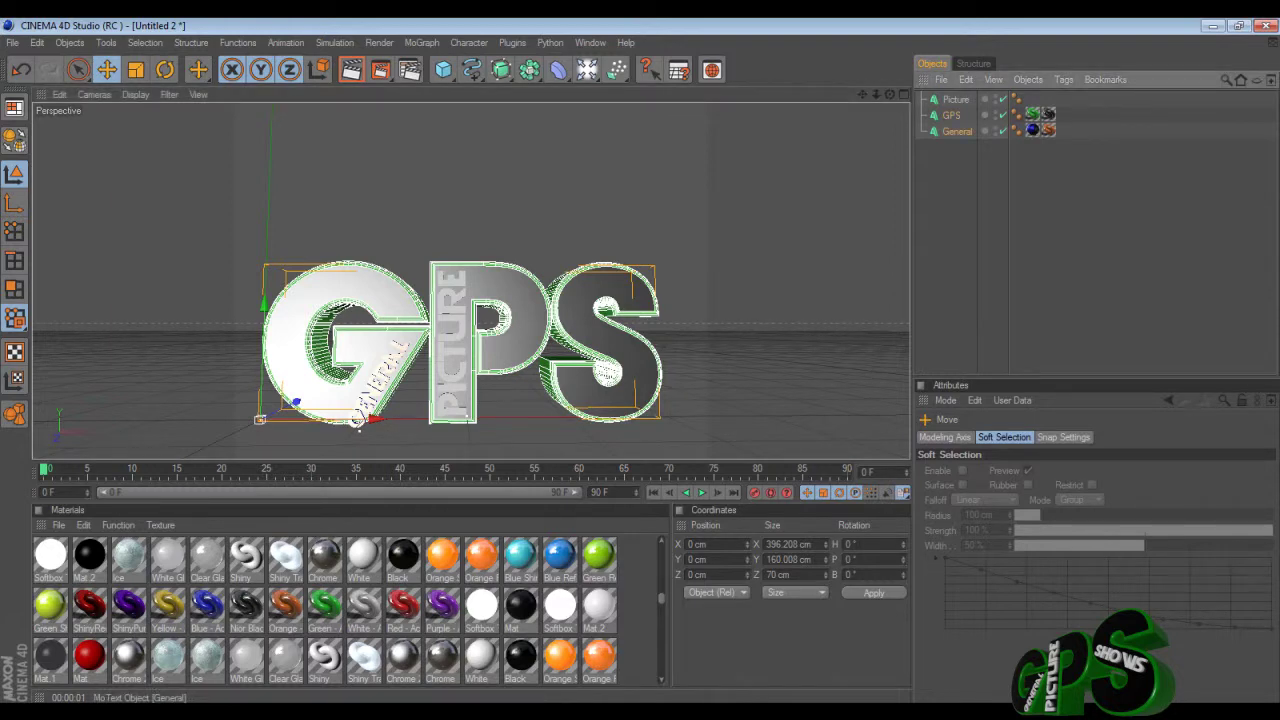
pyautogui.click(358, 424)
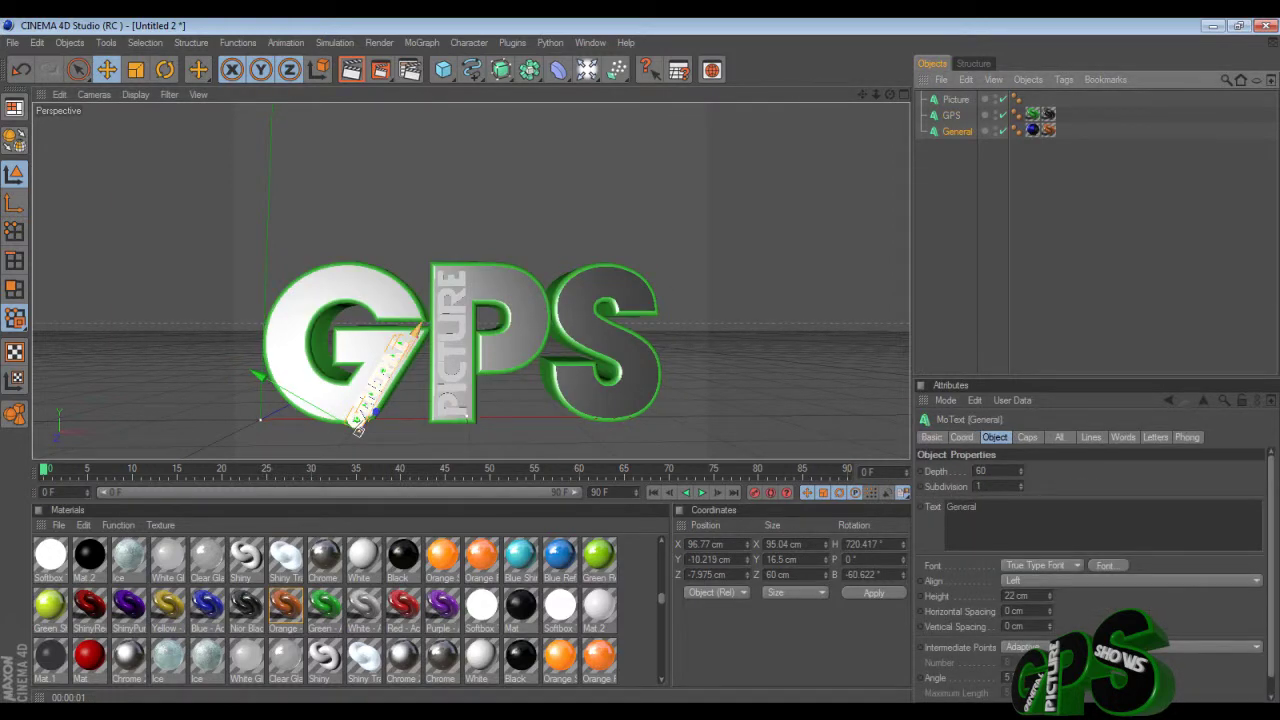
pyautogui.moveTo(357, 428); pyautogui.dragTo(357, 423)
pyautogui.moveTo(420, 324); pyautogui.dragTo(422, 320)
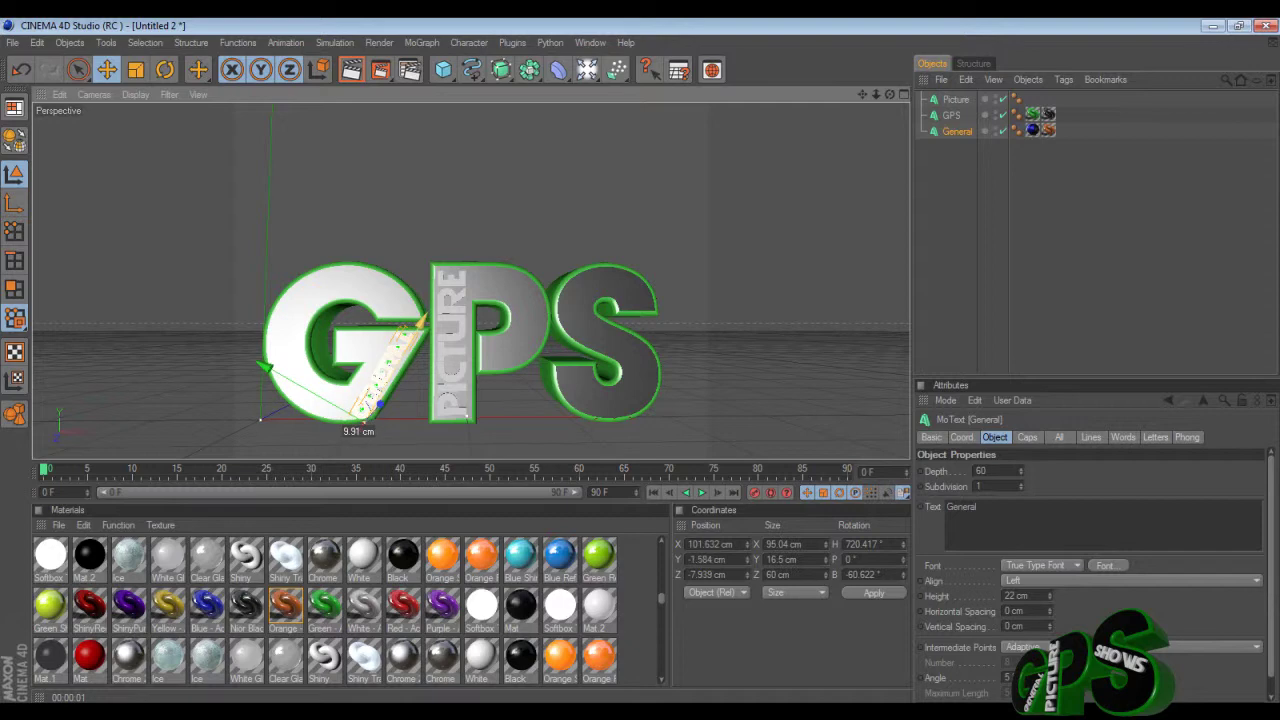
pyautogui.press('r')
pyautogui.moveTo(357, 352); pyautogui.dragTo(359, 352)
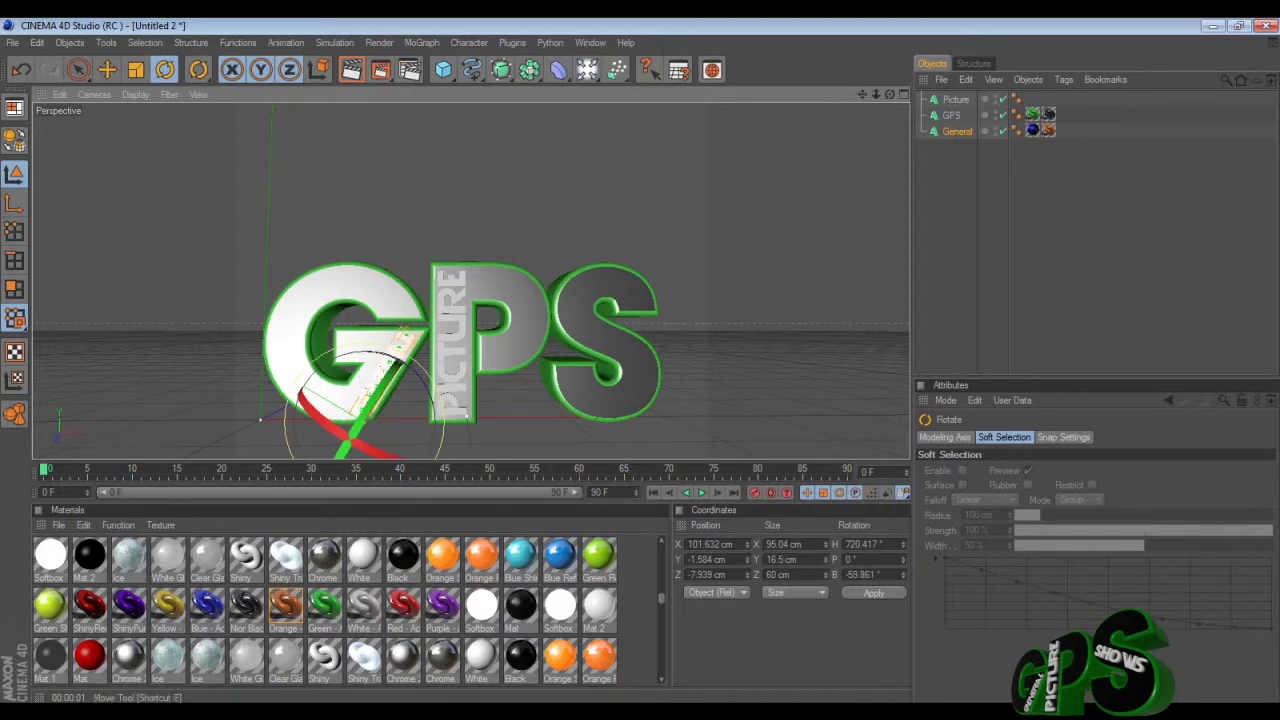
pyautogui.click(352, 69)
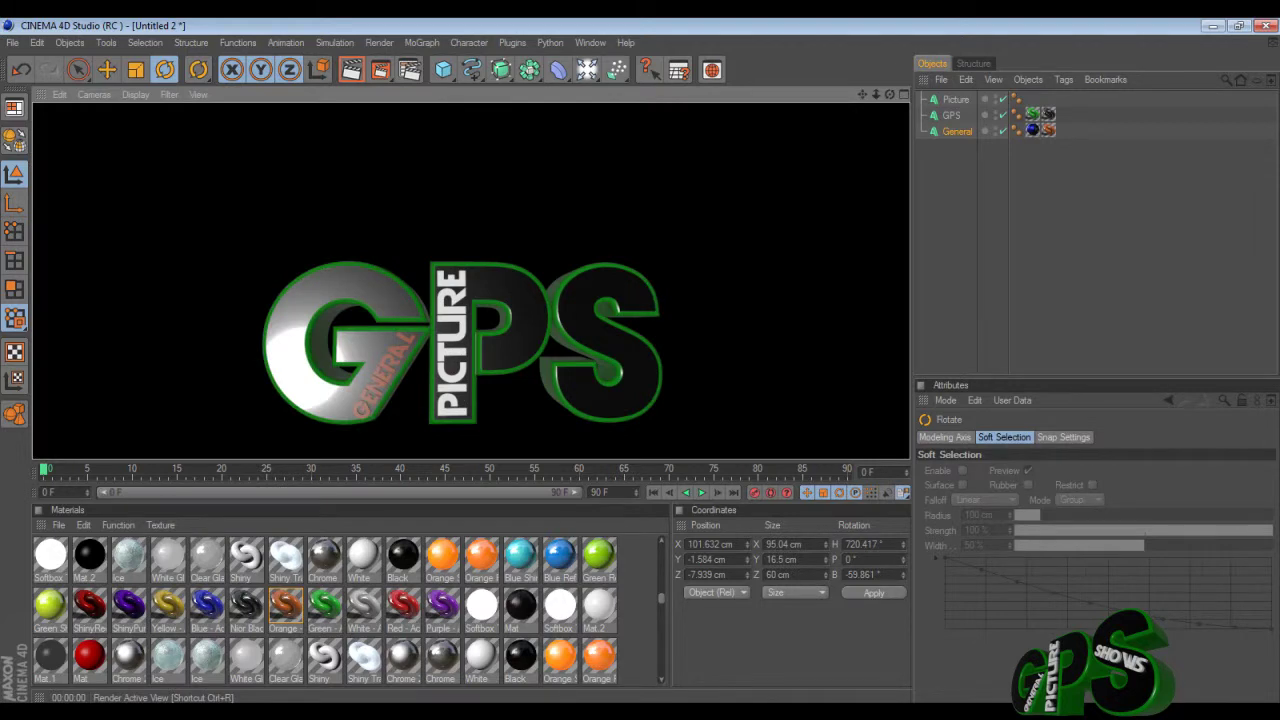
# Fine-tune the General text's bank to about -57.3° to follow the G's diagonal stroke, checking it with test renders.
pyautogui.click(375, 175)
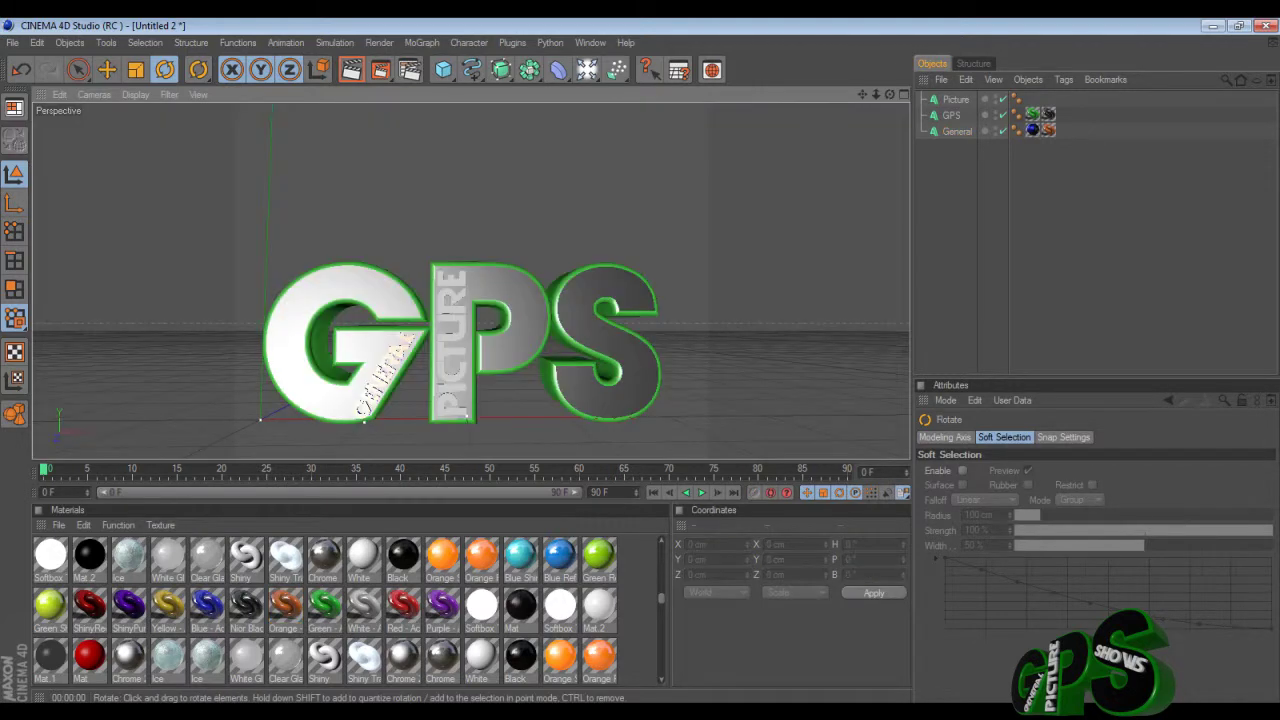
pyautogui.click(385, 375)
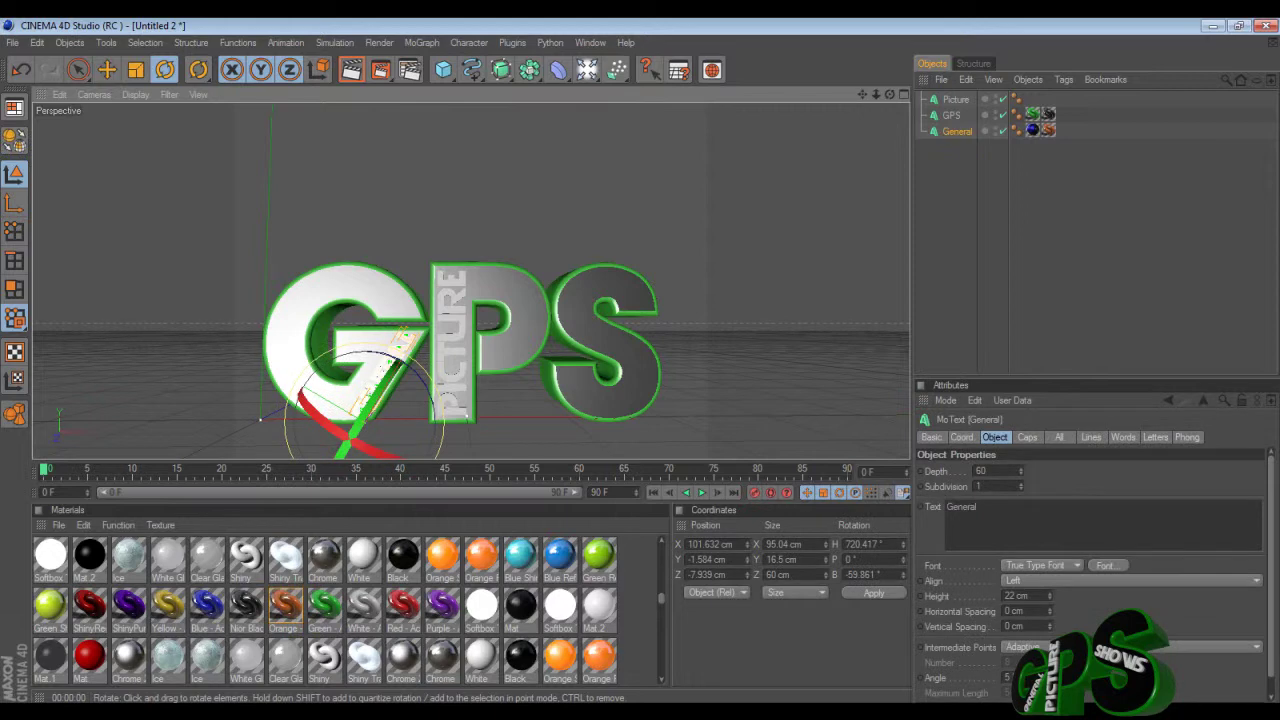
pyautogui.moveTo(390, 356); pyautogui.dragTo(394, 358)
pyautogui.click(352, 69)
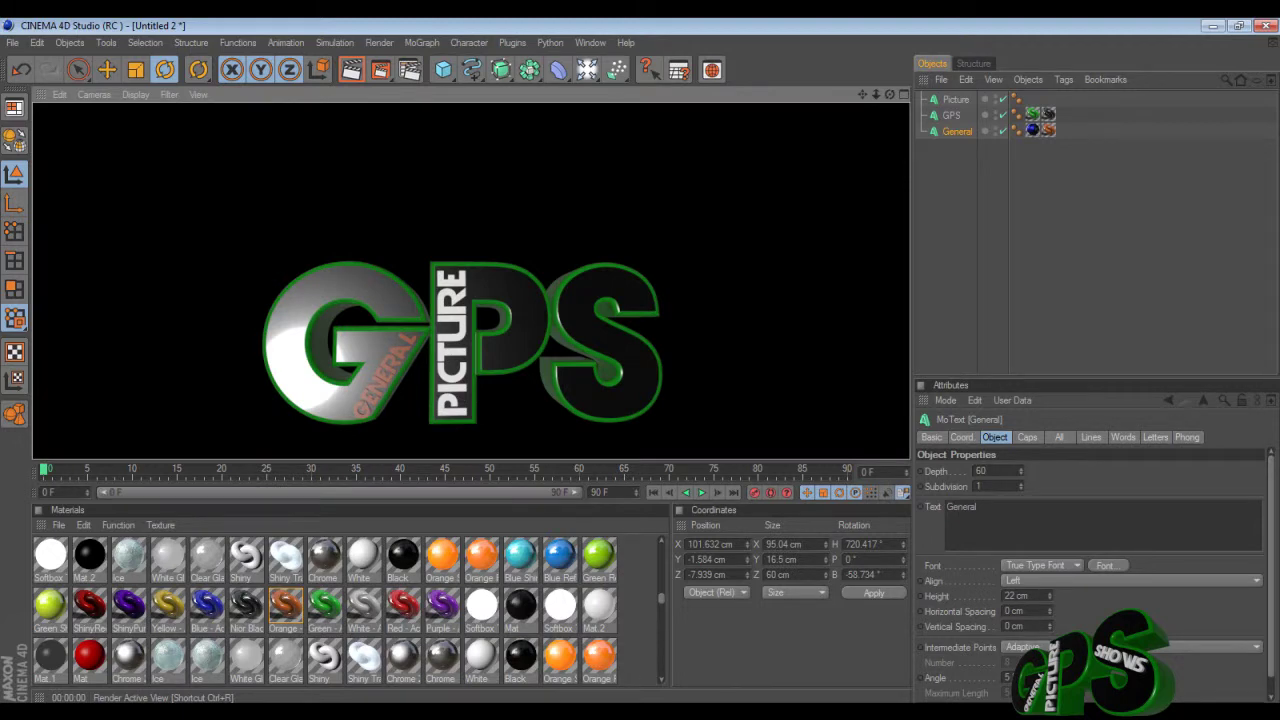
pyautogui.click(1096, 250)
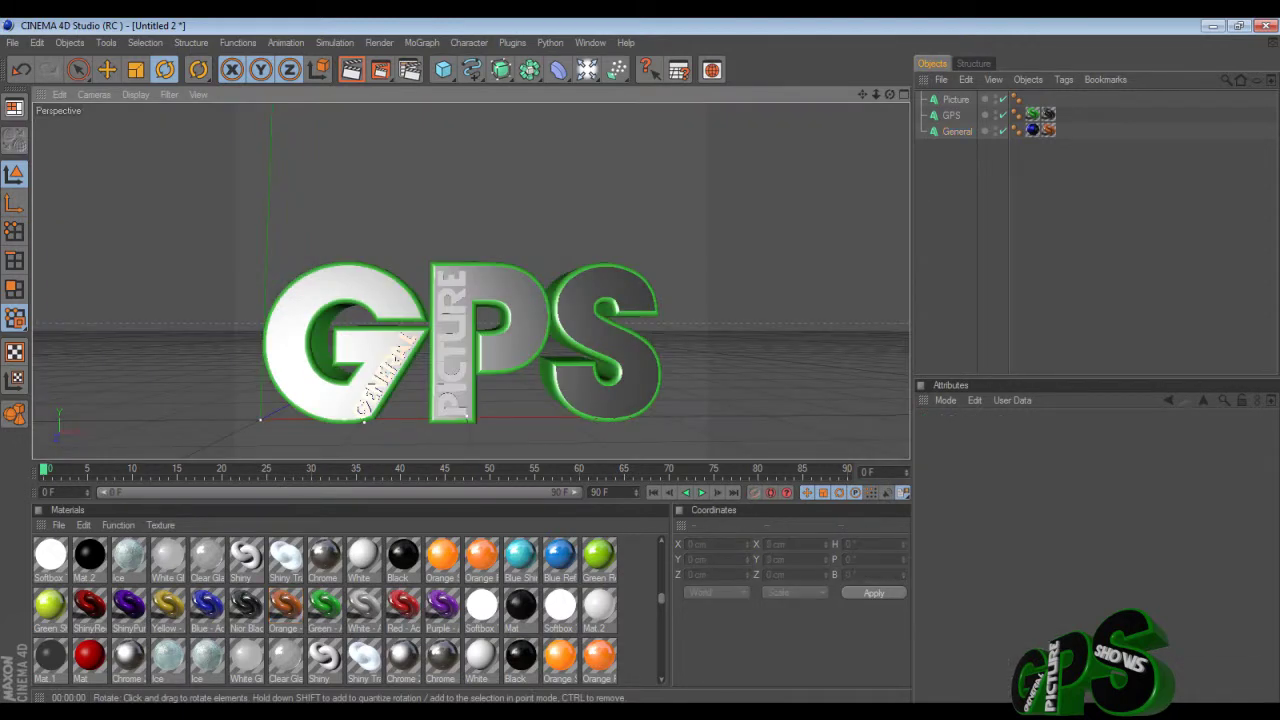
pyautogui.click(957, 131)
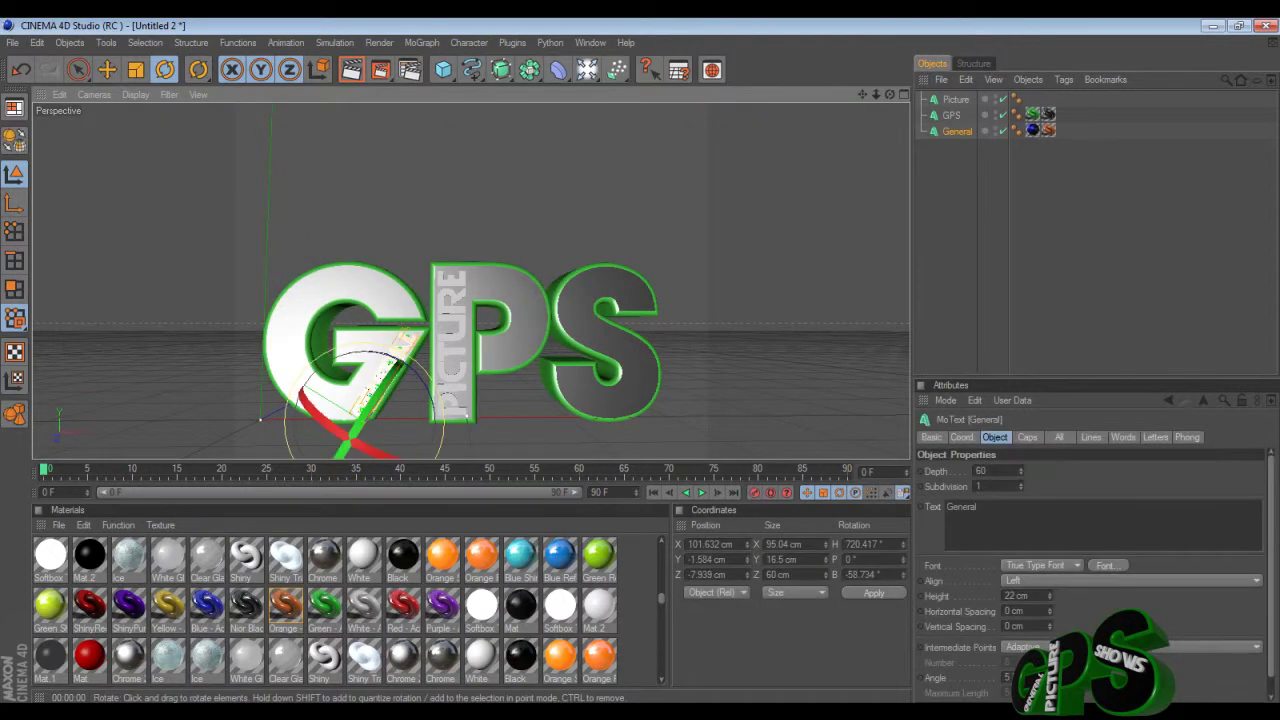
pyautogui.moveTo(377, 352); pyautogui.dragTo(379, 351)
pyautogui.click(352, 69)
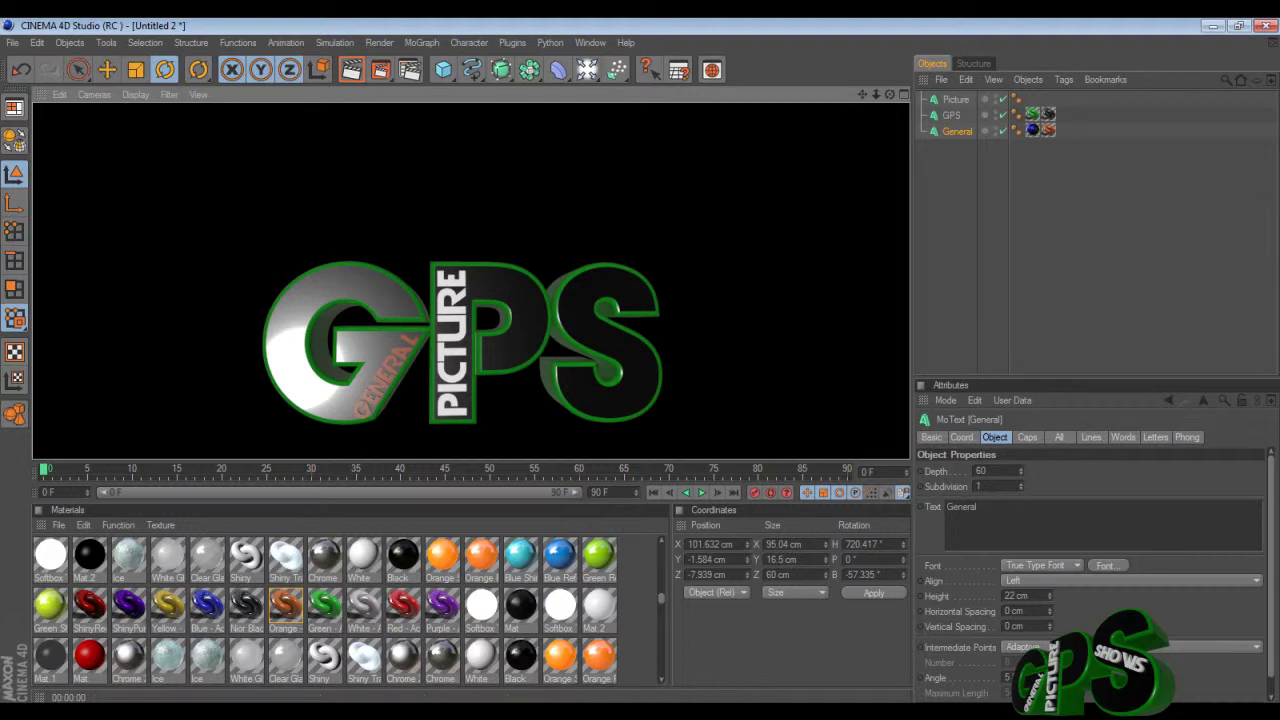
# Delete the orange texture tag from the General text and test-render the logo.
pyautogui.click(1048, 131)
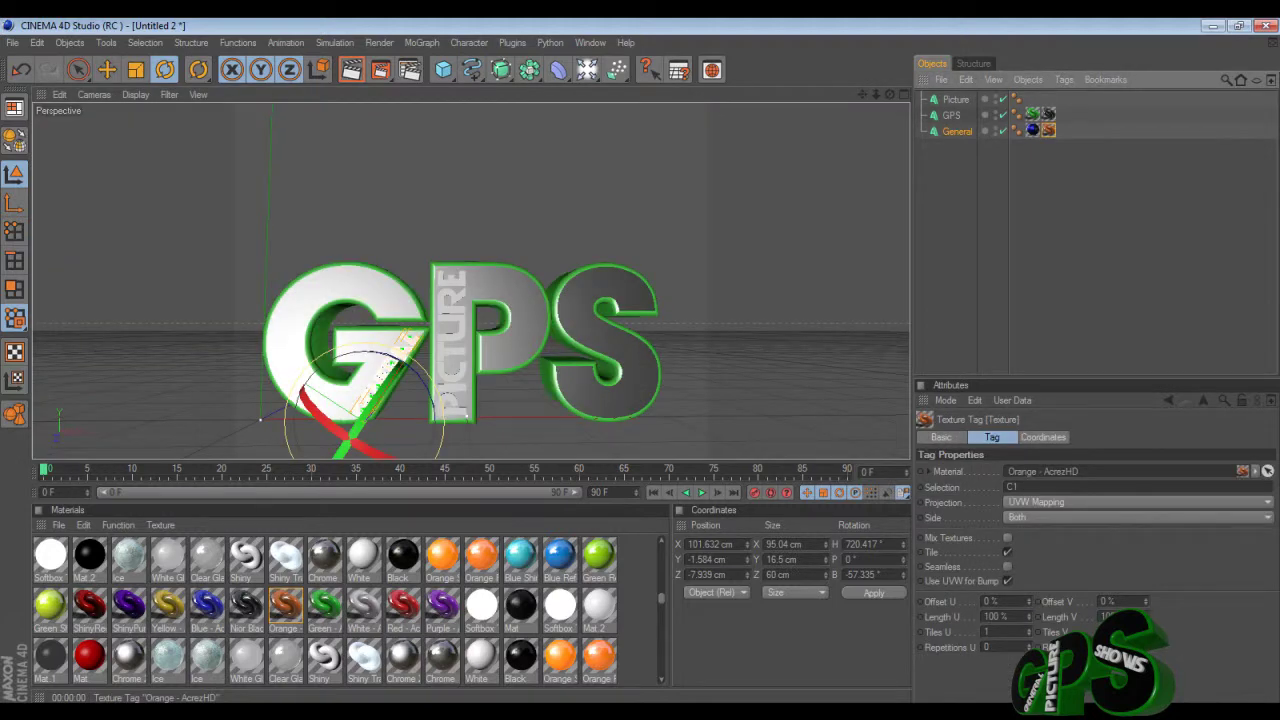
pyautogui.press('Delete')
pyautogui.click(351, 69)
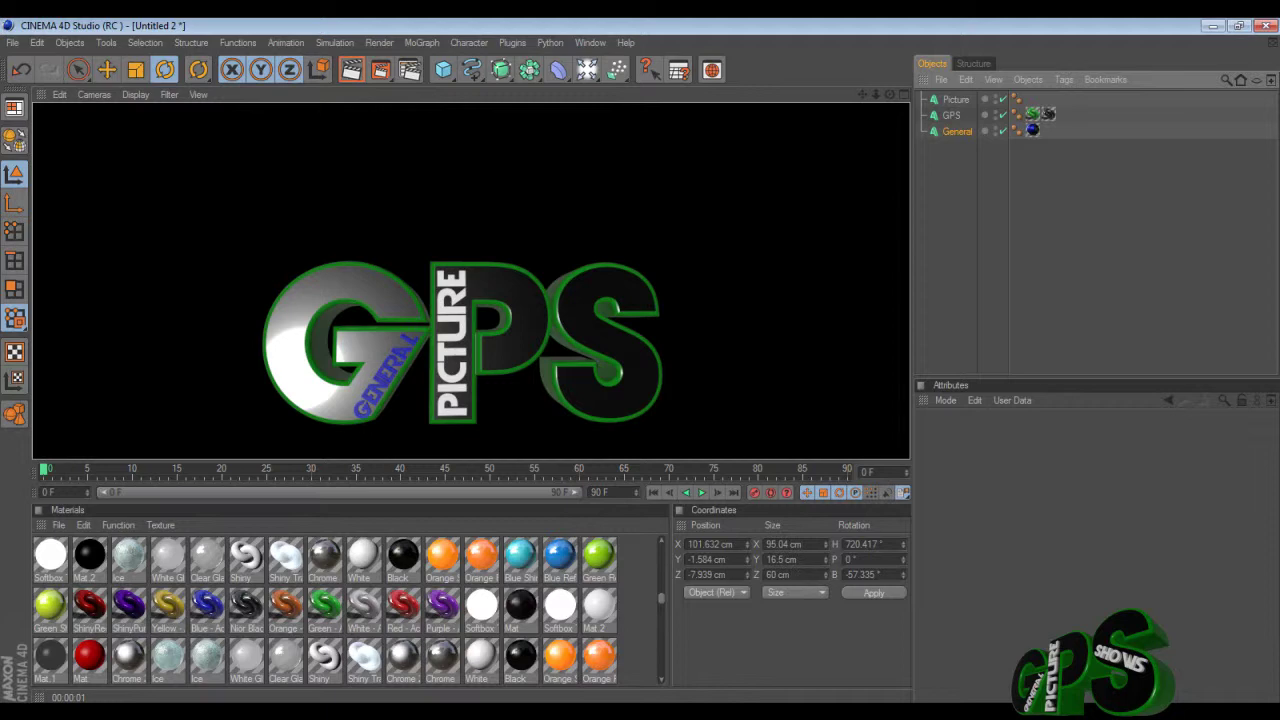
# Try the Green - AcrezHD material on the General text's C1 selection, test-render it and delete its texture tag.
pyautogui.moveTo(364, 556); pyautogui.dragTo(386, 556)
pyautogui.moveTo(325, 605); pyautogui.dragTo(957, 131)
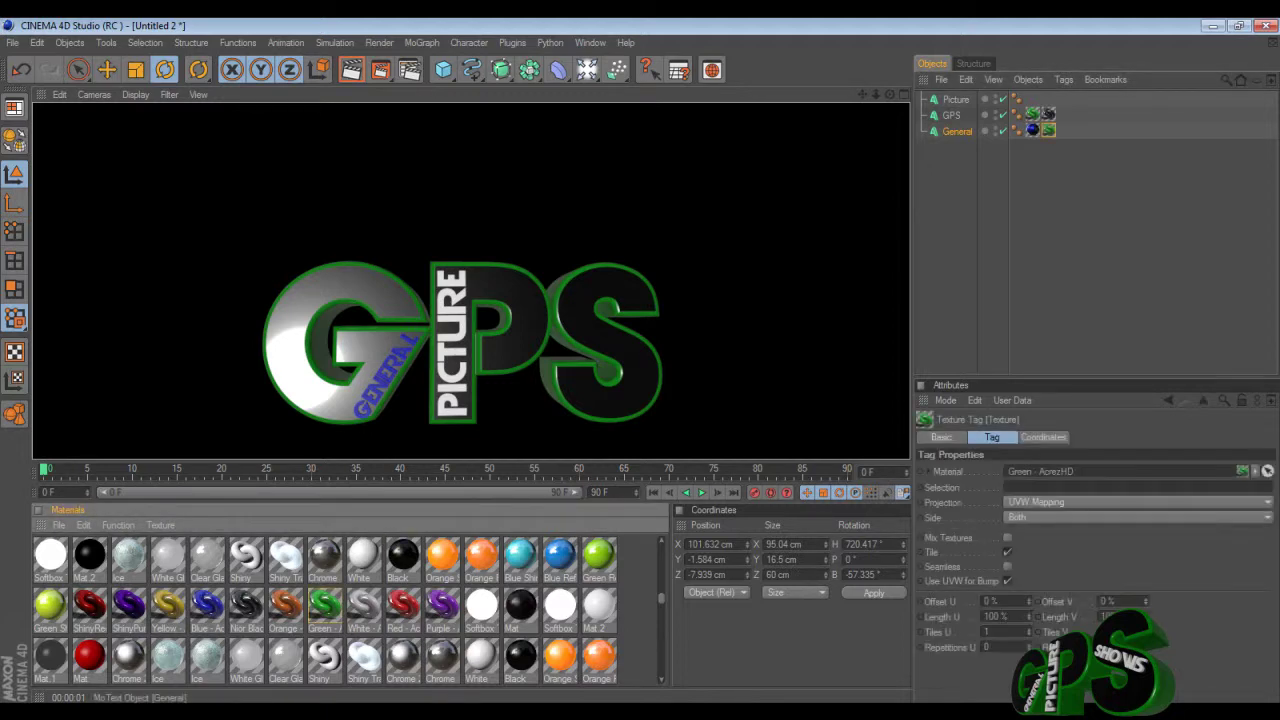
pyautogui.click(1100, 487)
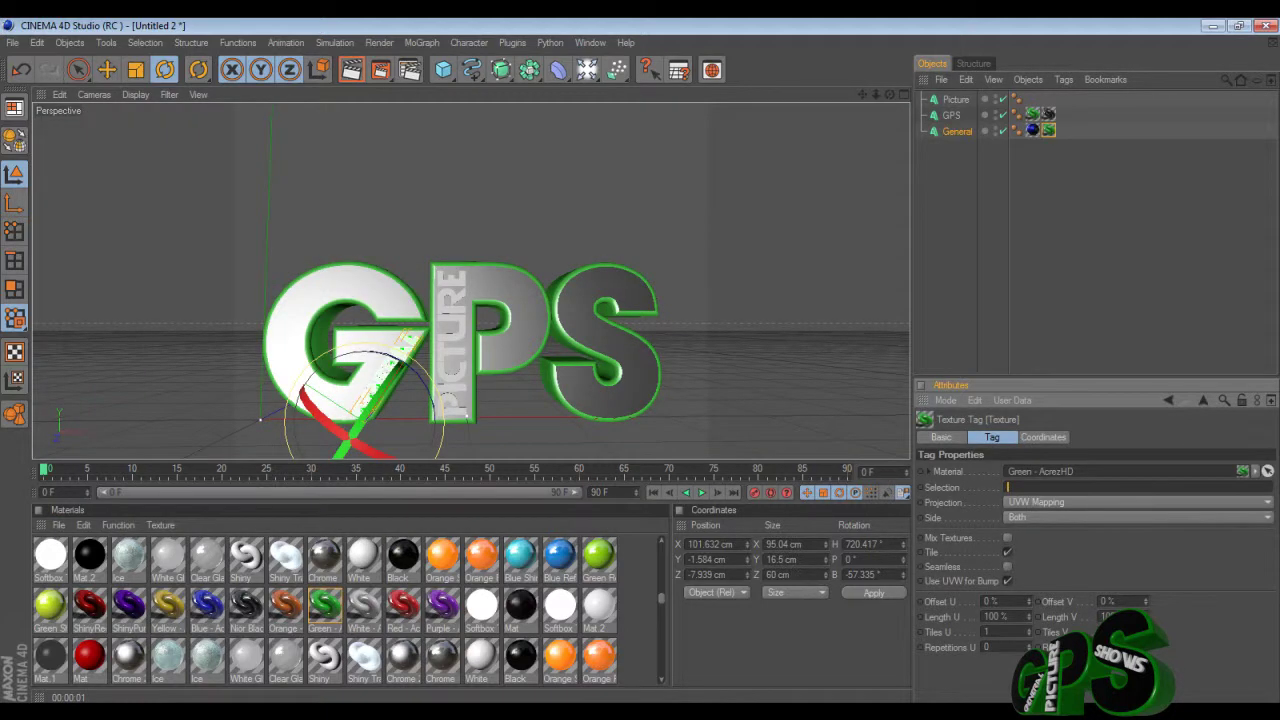
pyautogui.write('C1')
pyautogui.click(1095, 215)
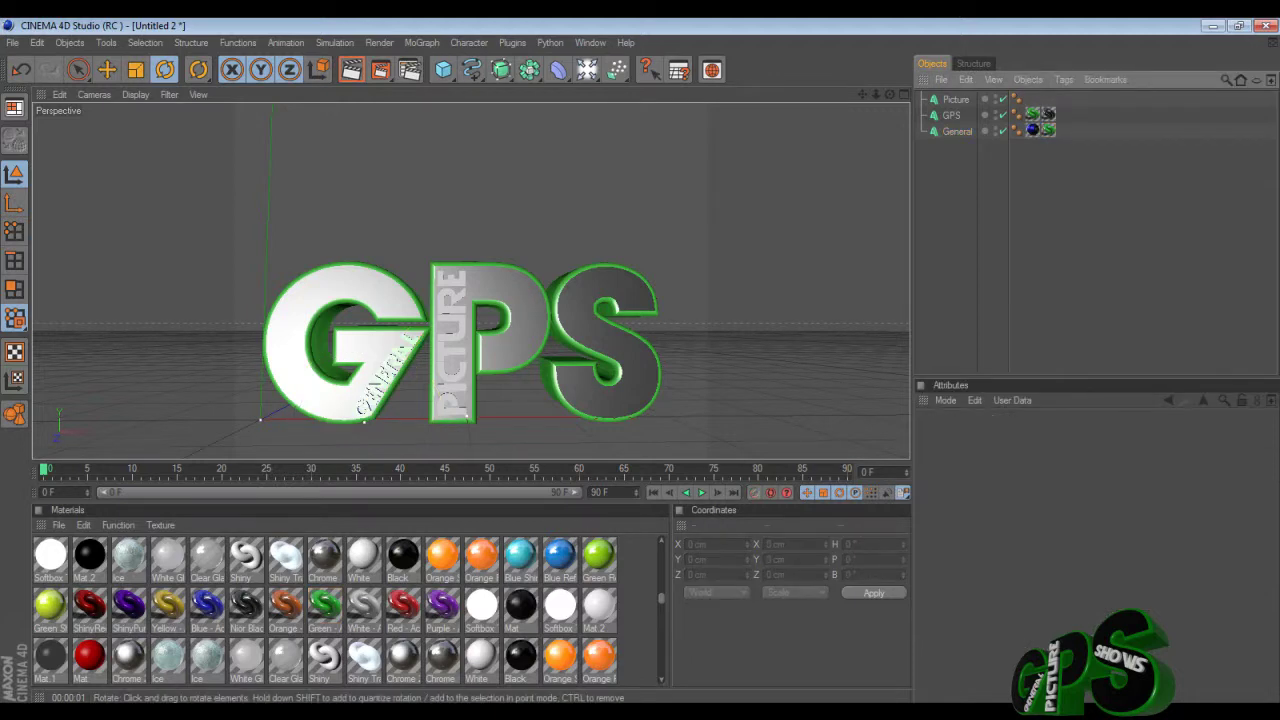
pyautogui.click(1048, 131)
pyautogui.click(1033, 131)
pyautogui.click(1048, 131)
pyautogui.click(352, 69)
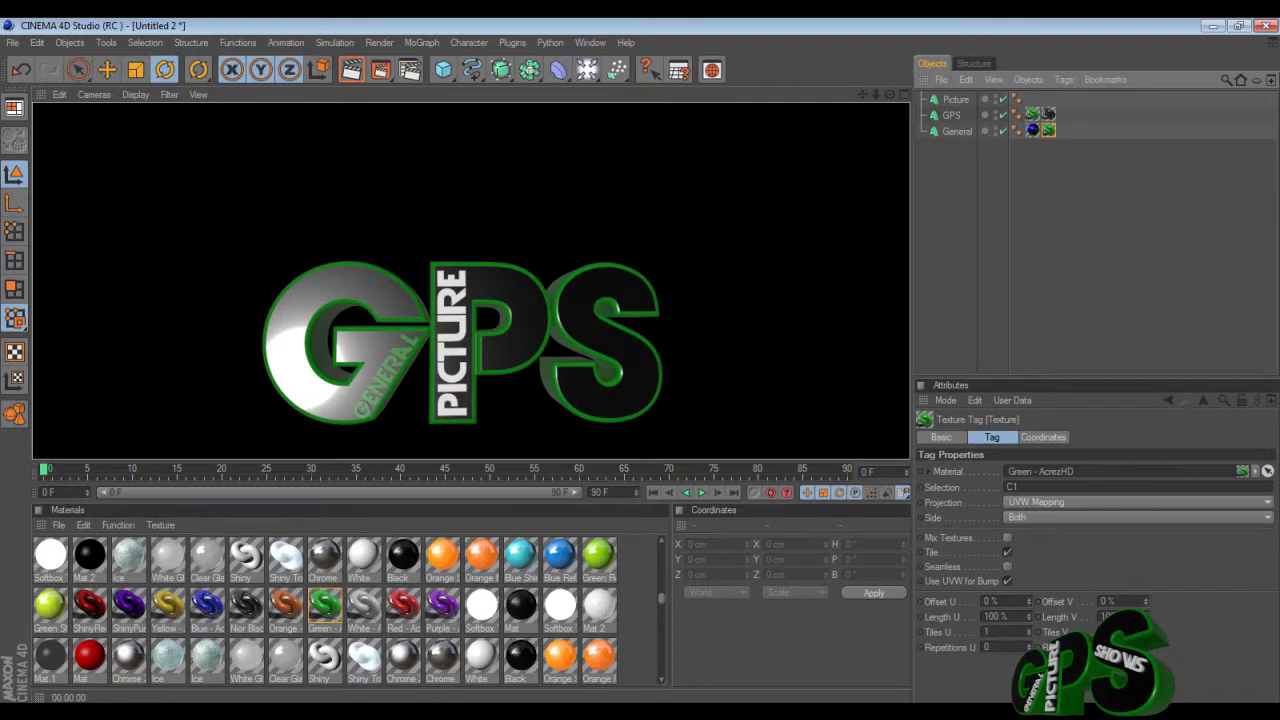
pyautogui.press('Delete')
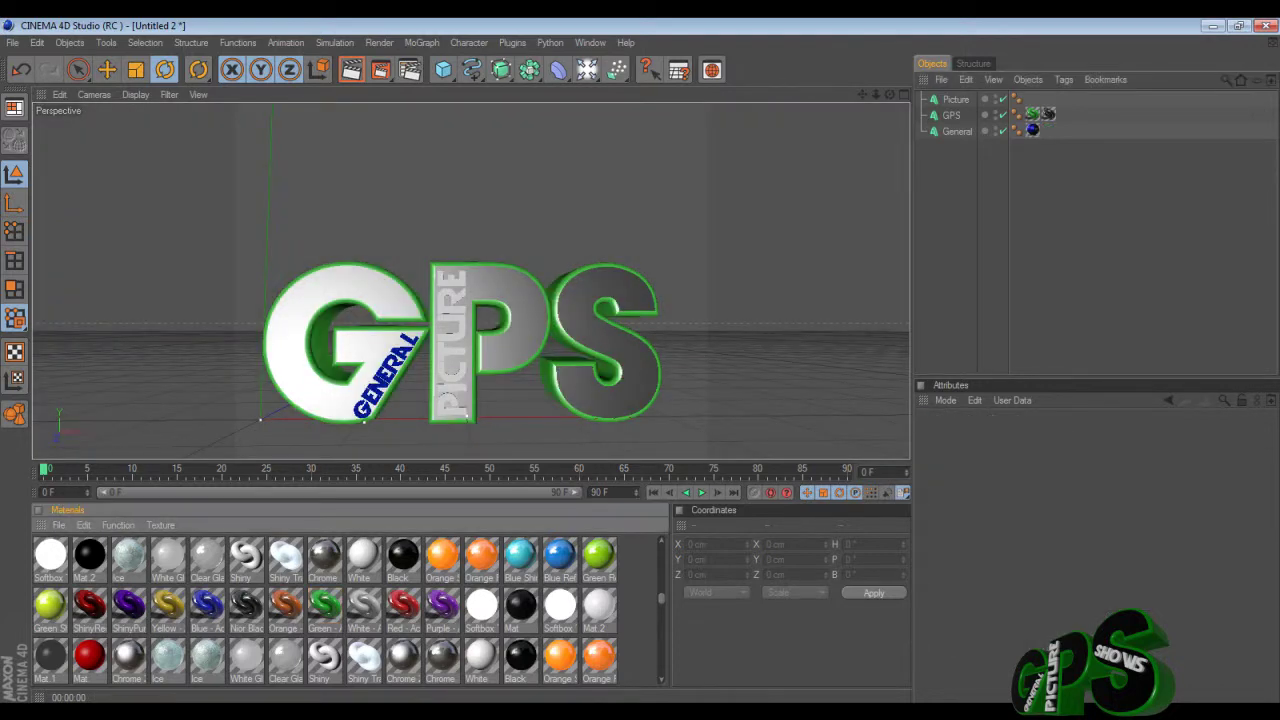
# Apply the Black material to the General text's C1 selection and test-render the logo from the front and the side.
pyautogui.moveTo(403, 555); pyautogui.dragTo(957, 131)
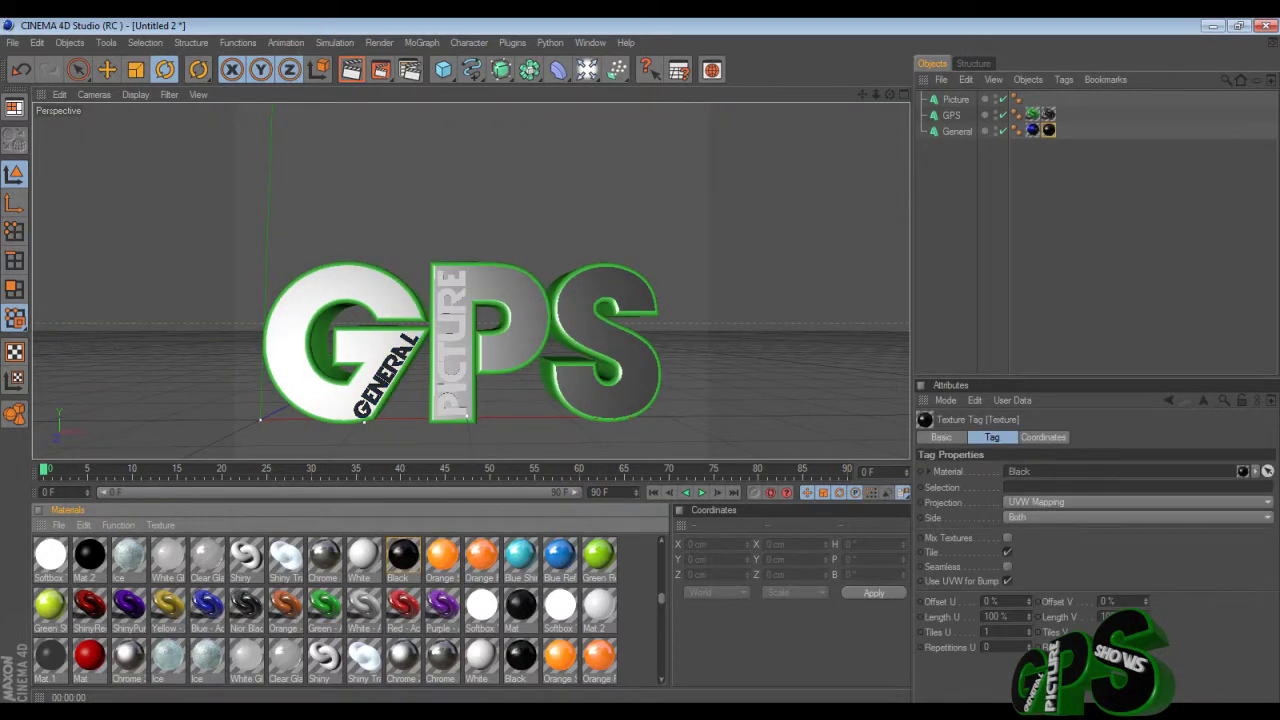
pyautogui.write('C1')
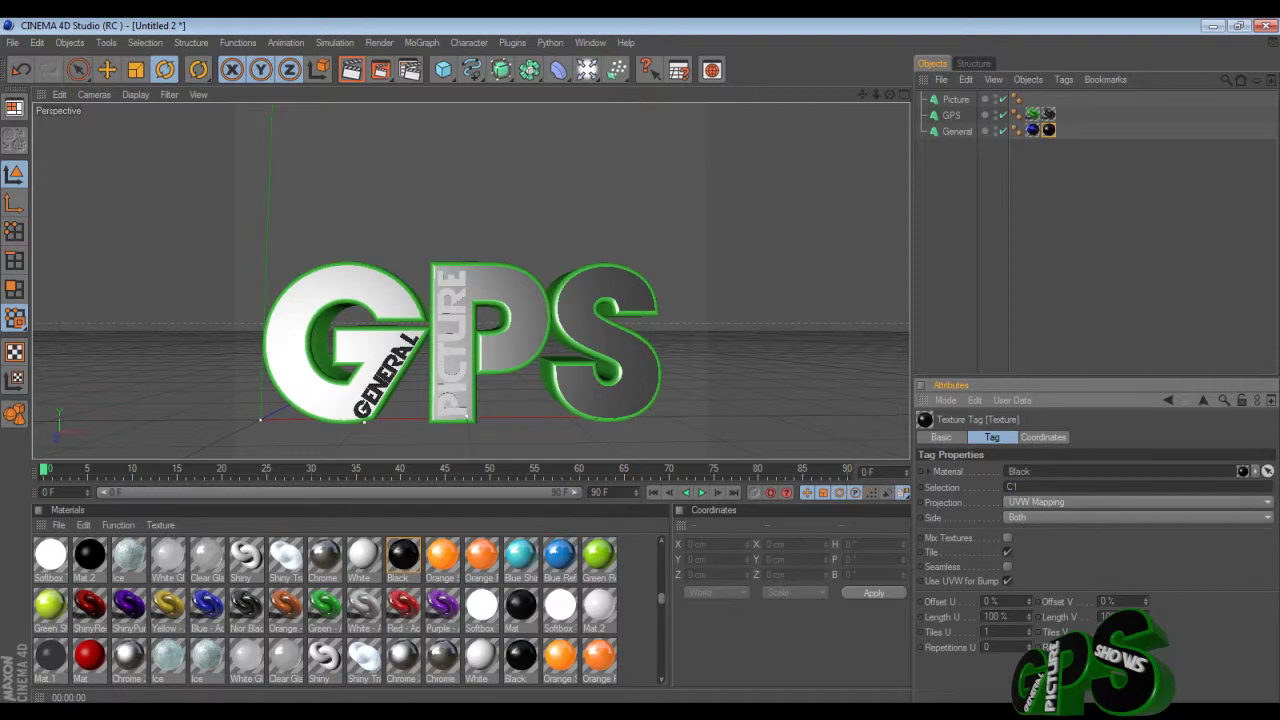
pyautogui.click(352, 69)
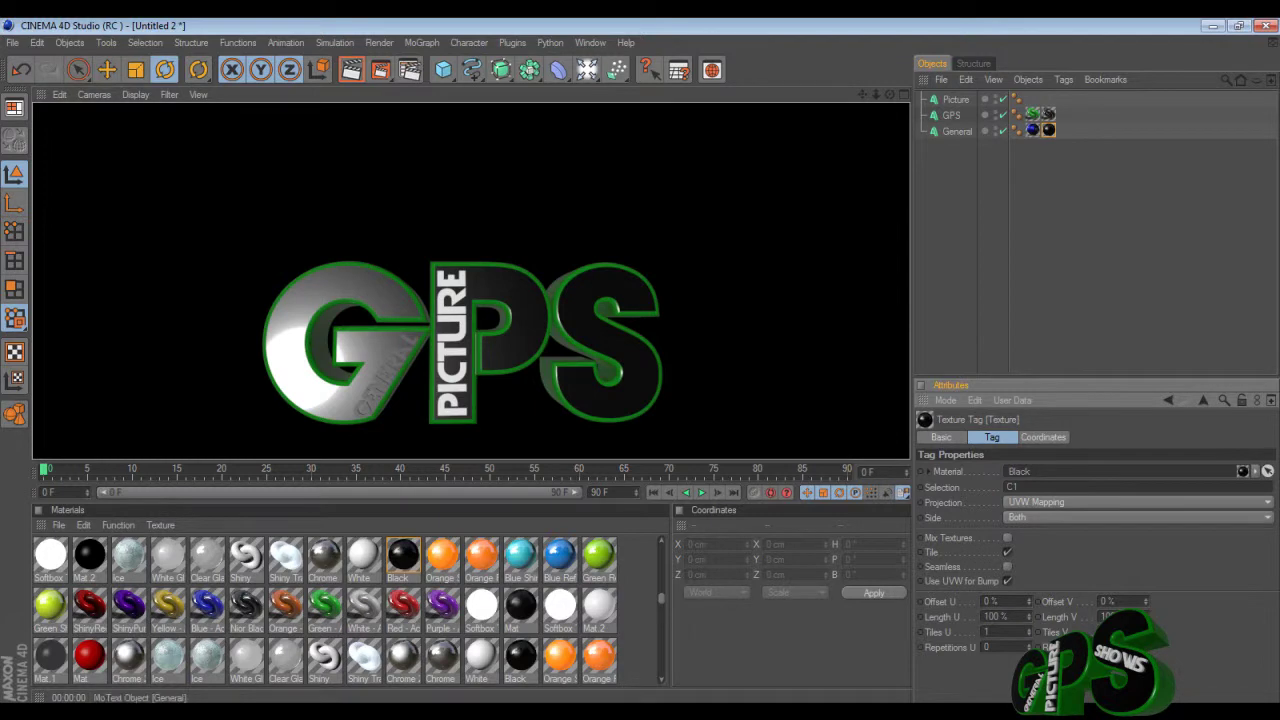
pyautogui.click(1048, 130)
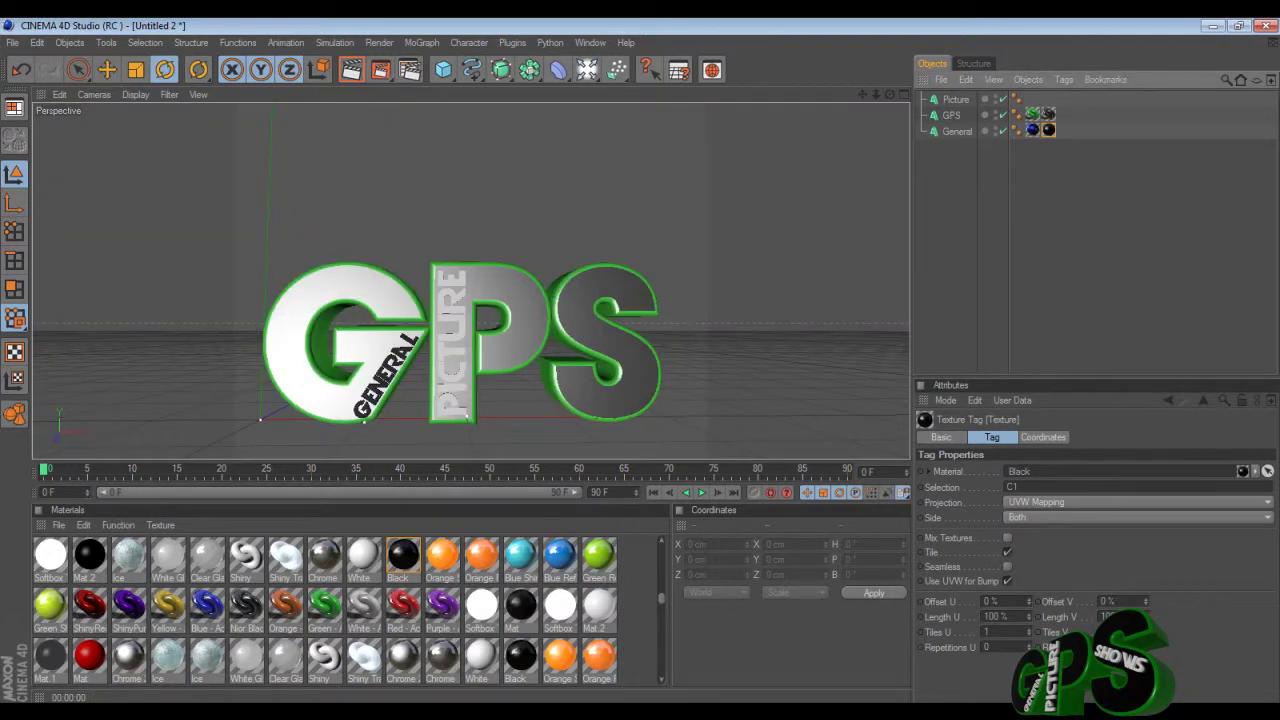
pyautogui.moveTo(890, 94); pyautogui.dragTo(772, 87)
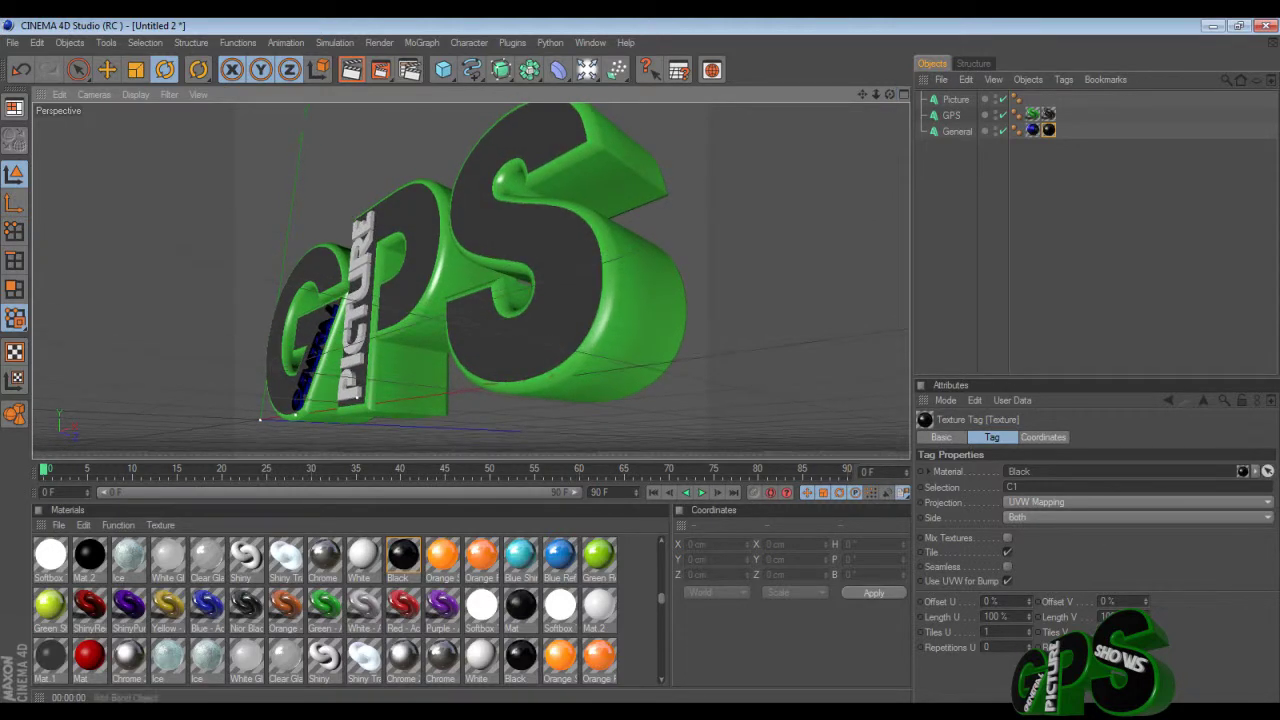
pyautogui.click(351, 69)
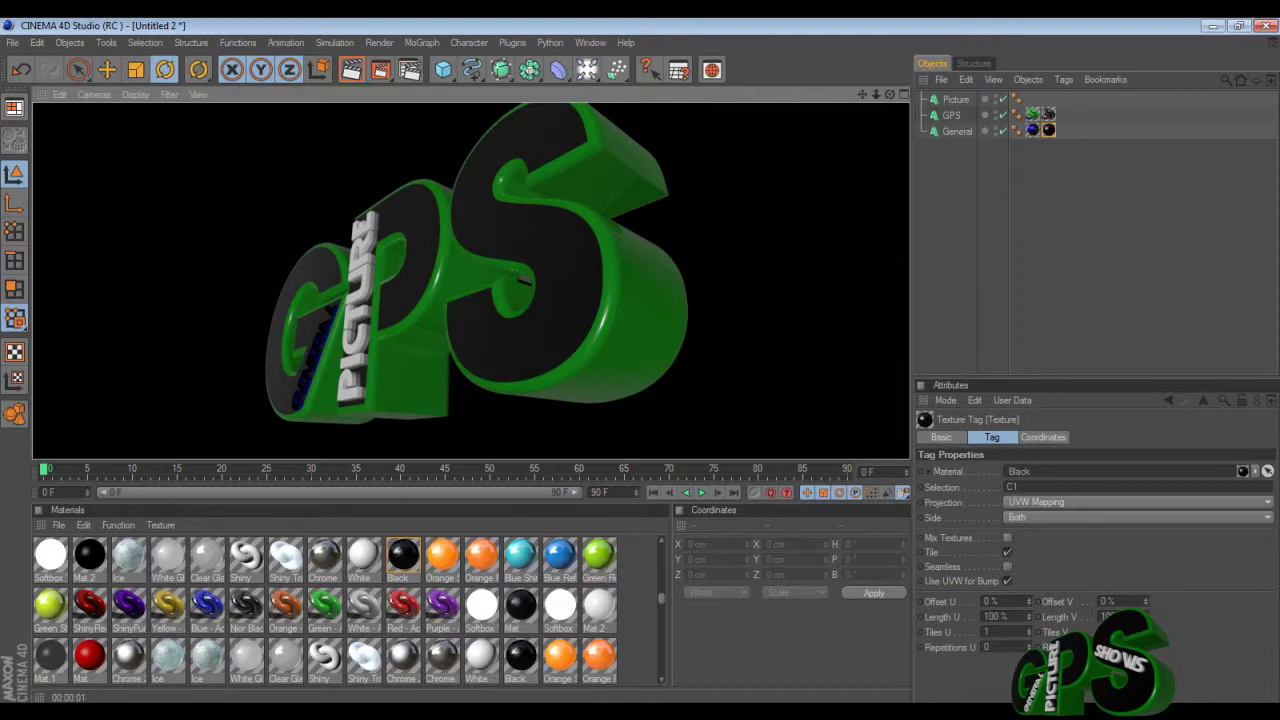
# Try moving the Rush Blue texture tag from the General text to the Picture text, and return it to General.
pyautogui.click(1032, 131)
pyautogui.moveTo(1032, 131); pyautogui.dragTo(1032, 99)
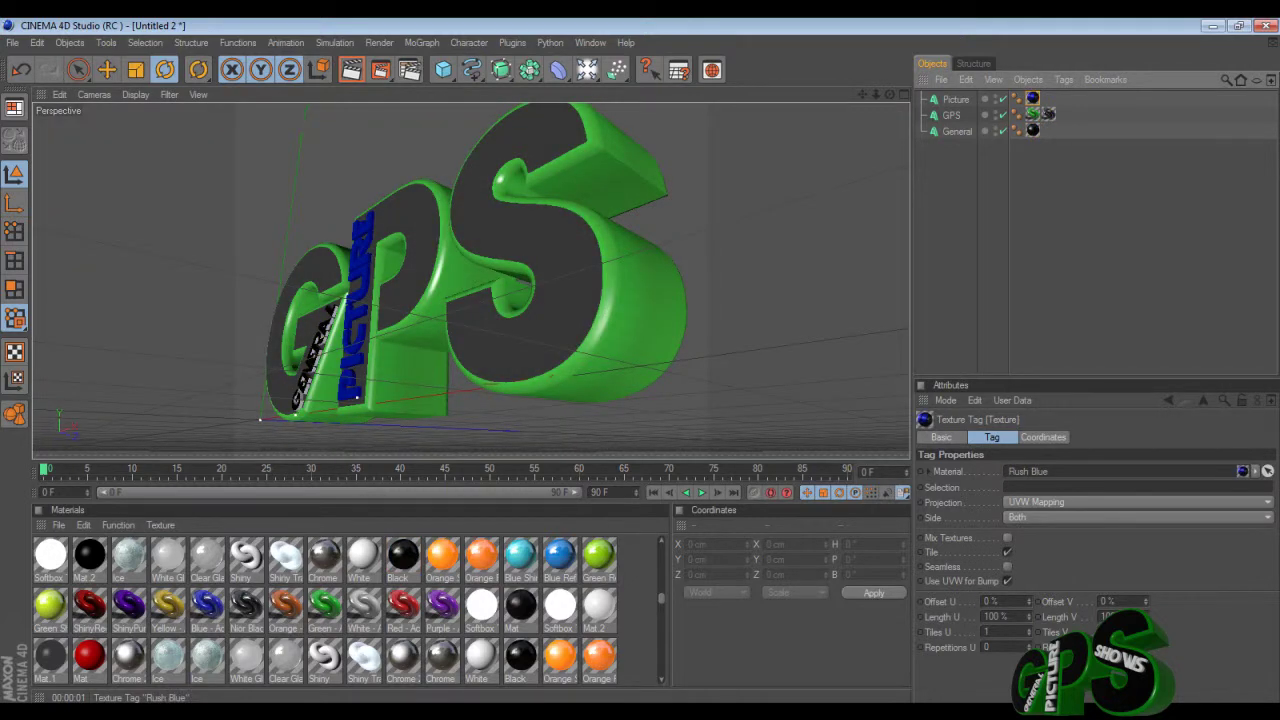
pyautogui.moveTo(1032, 99); pyautogui.dragTo(1032, 131)
pyautogui.rightClick(1032, 130)
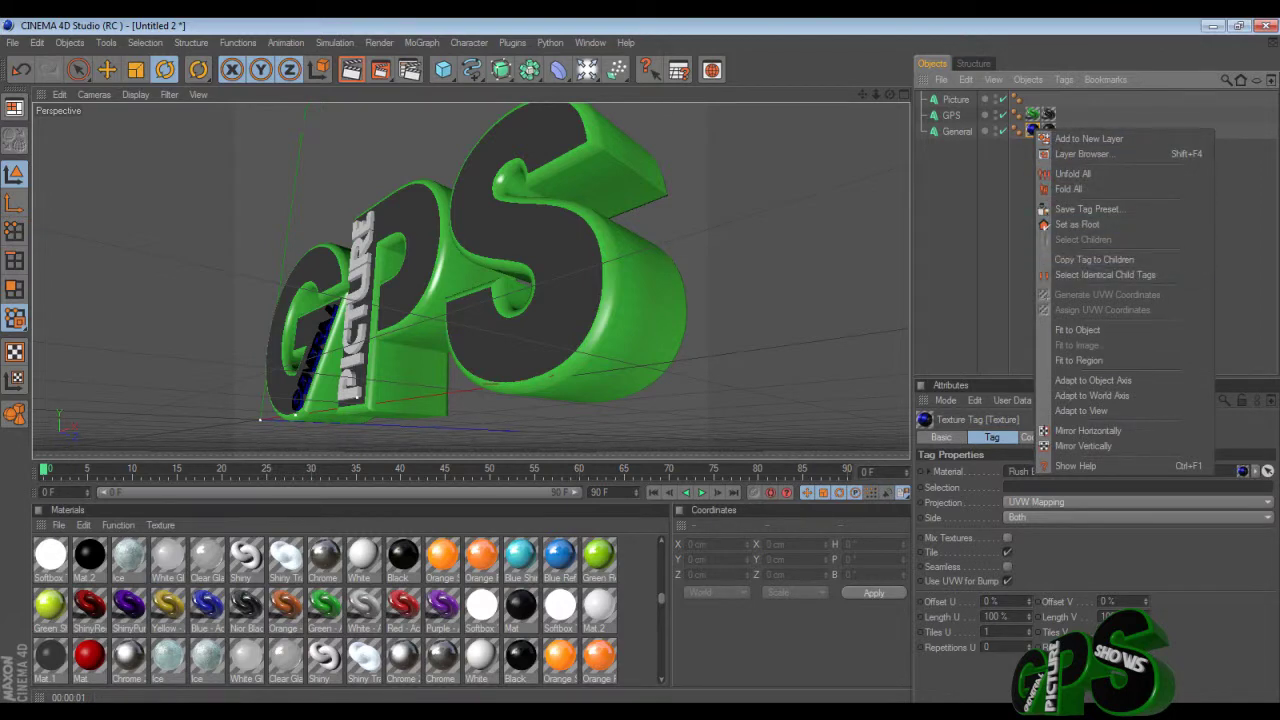
# Paste a copy of the General MoText object above Picture and delete the copy.
pyautogui.rightClick(948, 131)
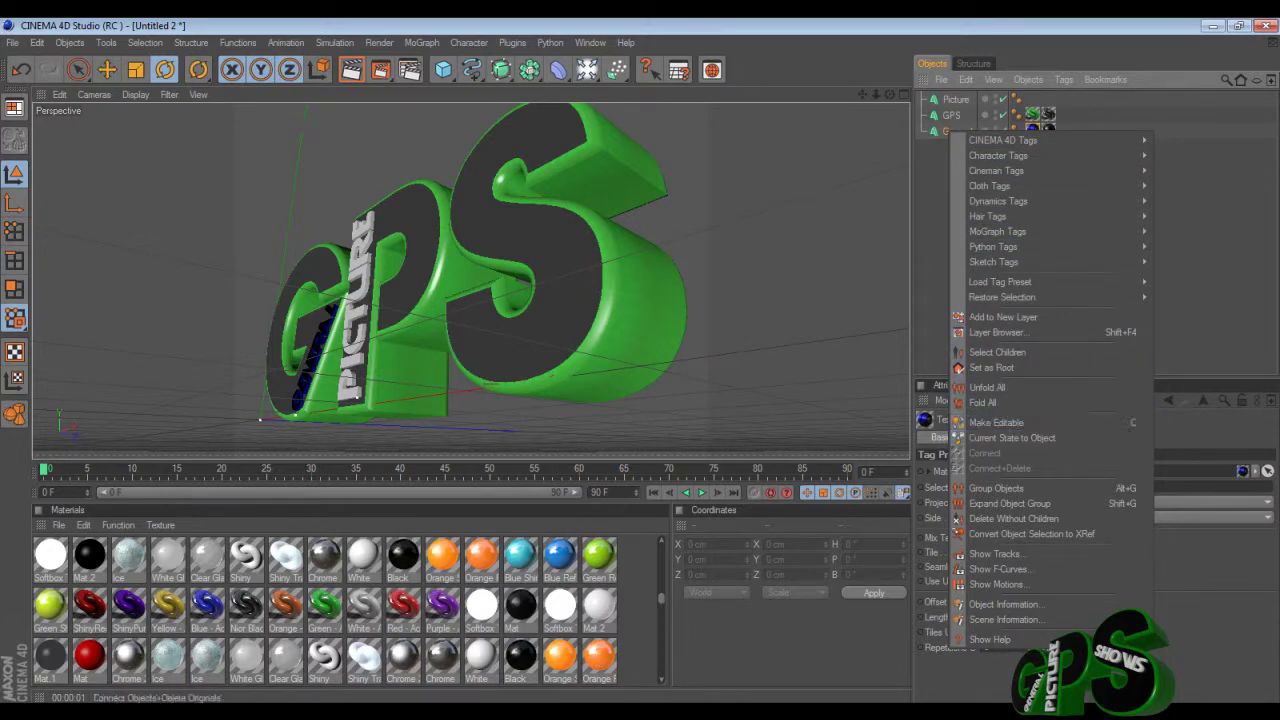
pyautogui.click(934, 562)
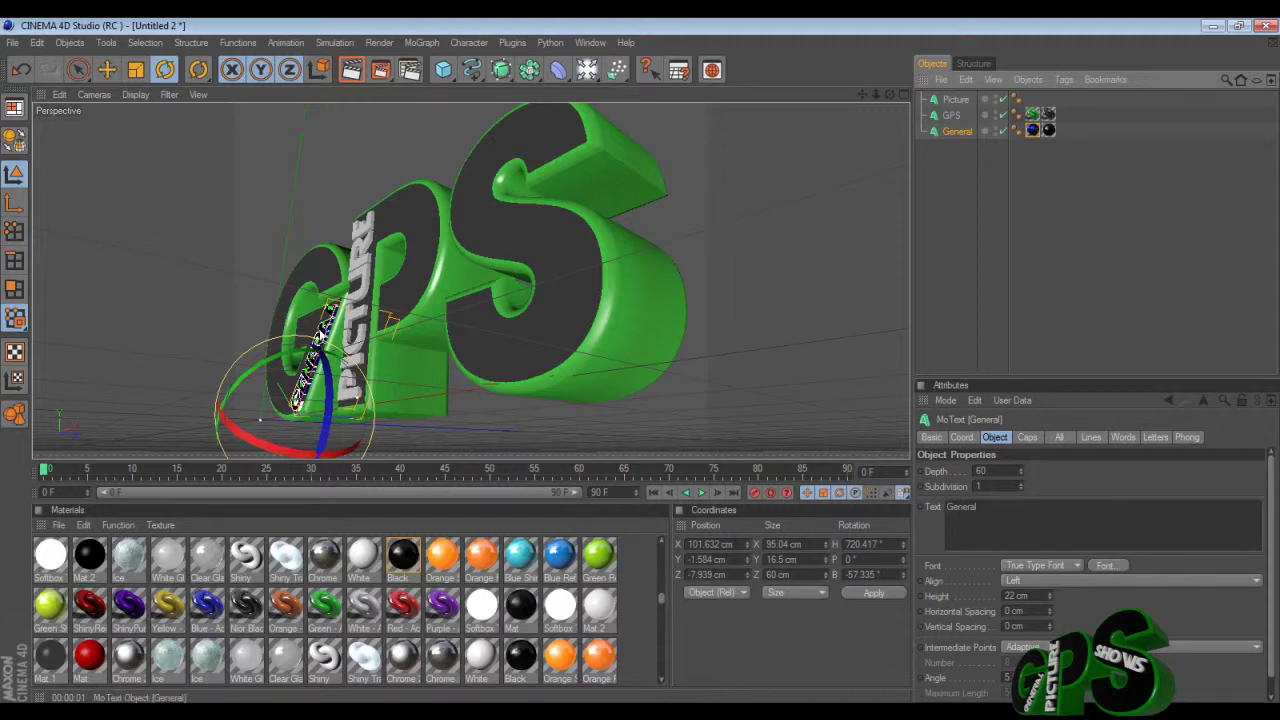
pyautogui.click(956, 99)
pyautogui.hotkey('ctrl', 'v')
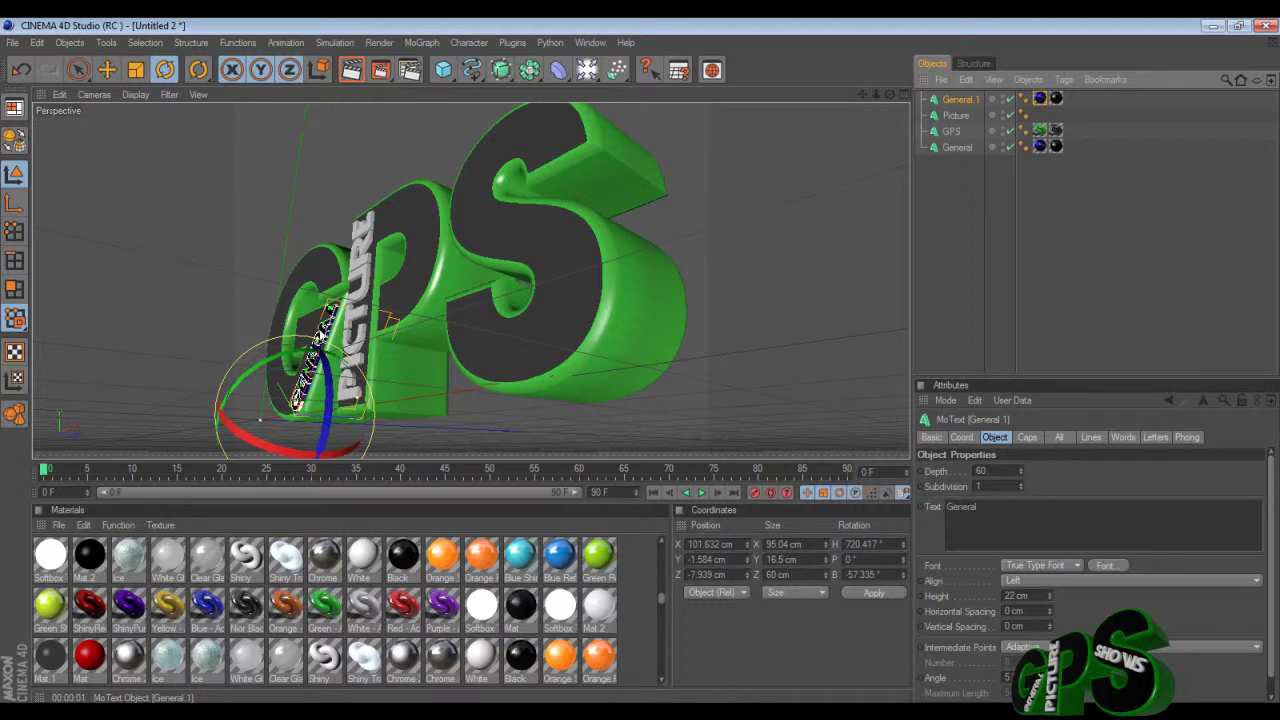
pyautogui.rightClick(976, 100)
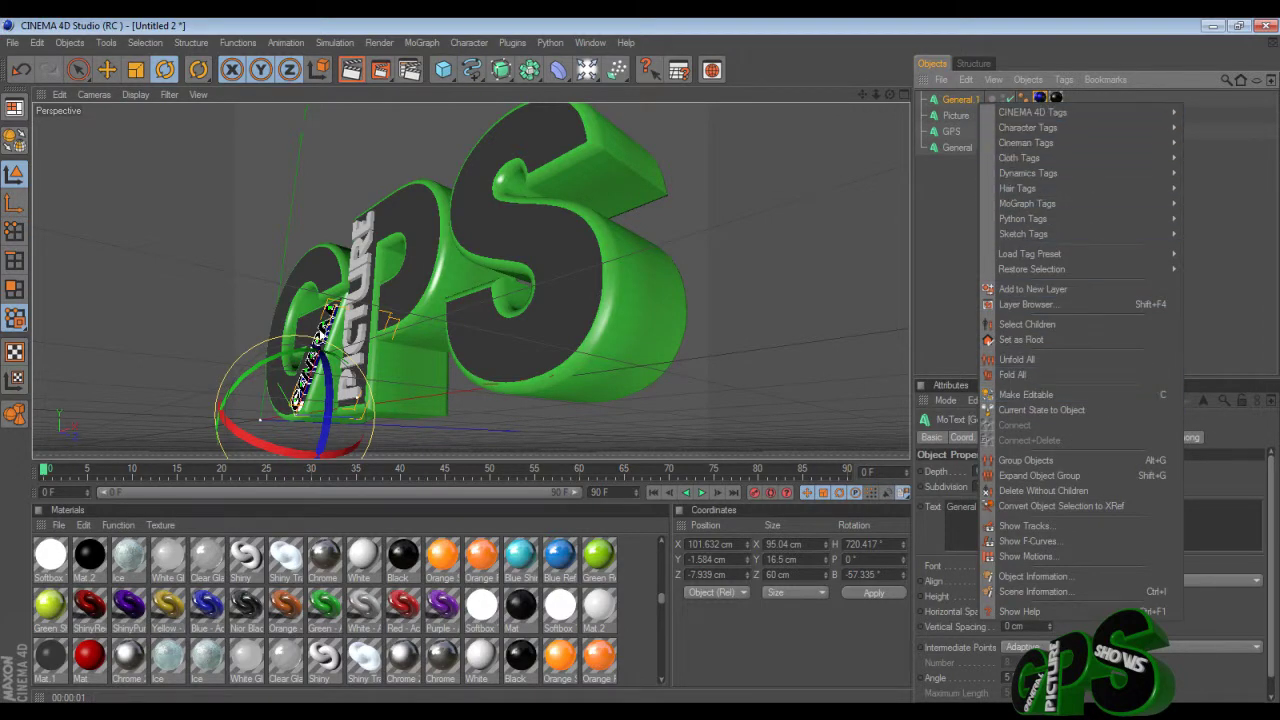
pyautogui.click(962, 99)
pyautogui.press('Delete')
# Try copying the Rush Blue texture tag from the General text to the Picture text, and undo the paste.
pyautogui.click(956, 99)
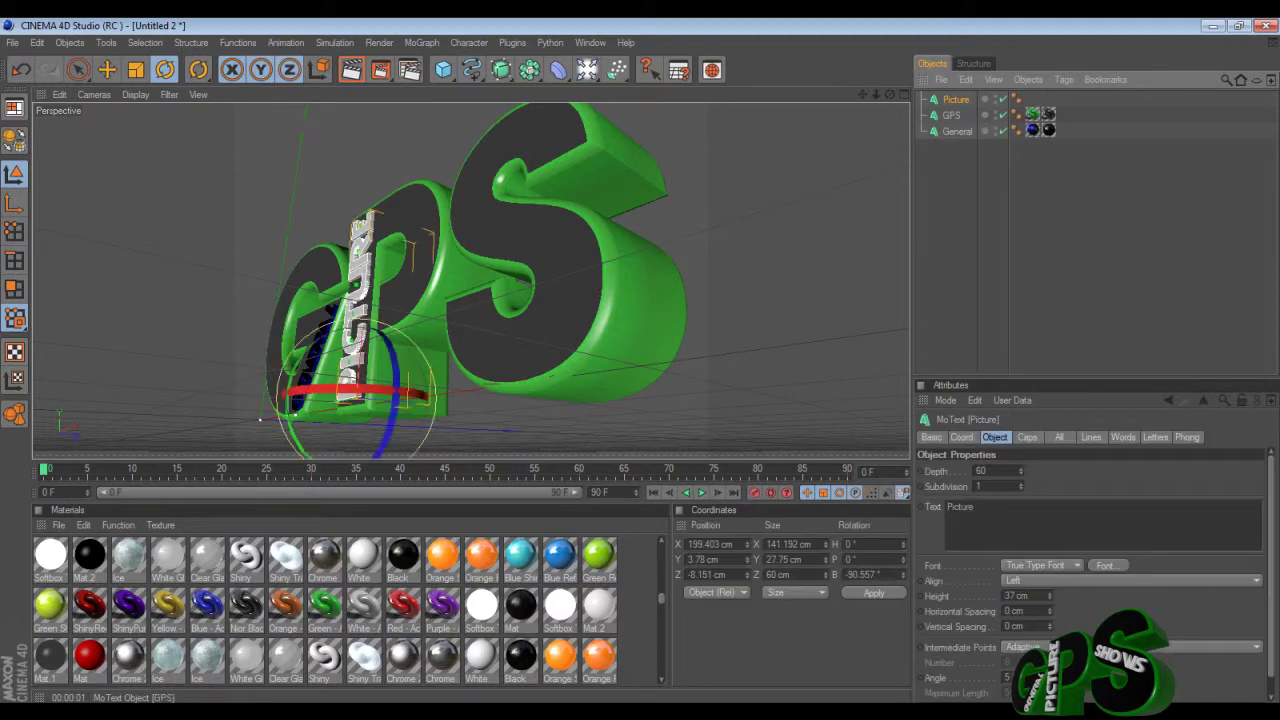
pyautogui.click(1033, 131)
pyautogui.hotkey('ctrl', 'c')
pyautogui.keyDown('ctrl'); pyautogui.click(956, 99); pyautogui.keyUp('ctrl')
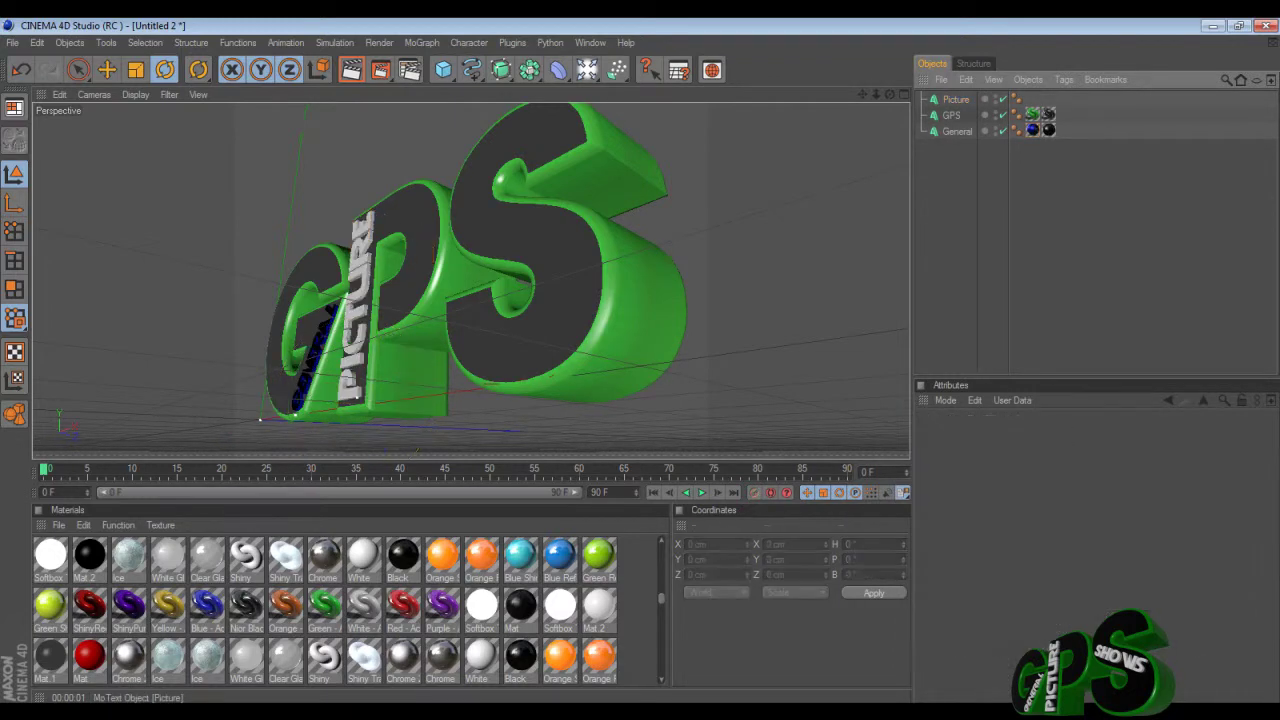
pyautogui.hotkey('ctrl', 'v')
pyautogui.hotkey('ctrl', 'z')
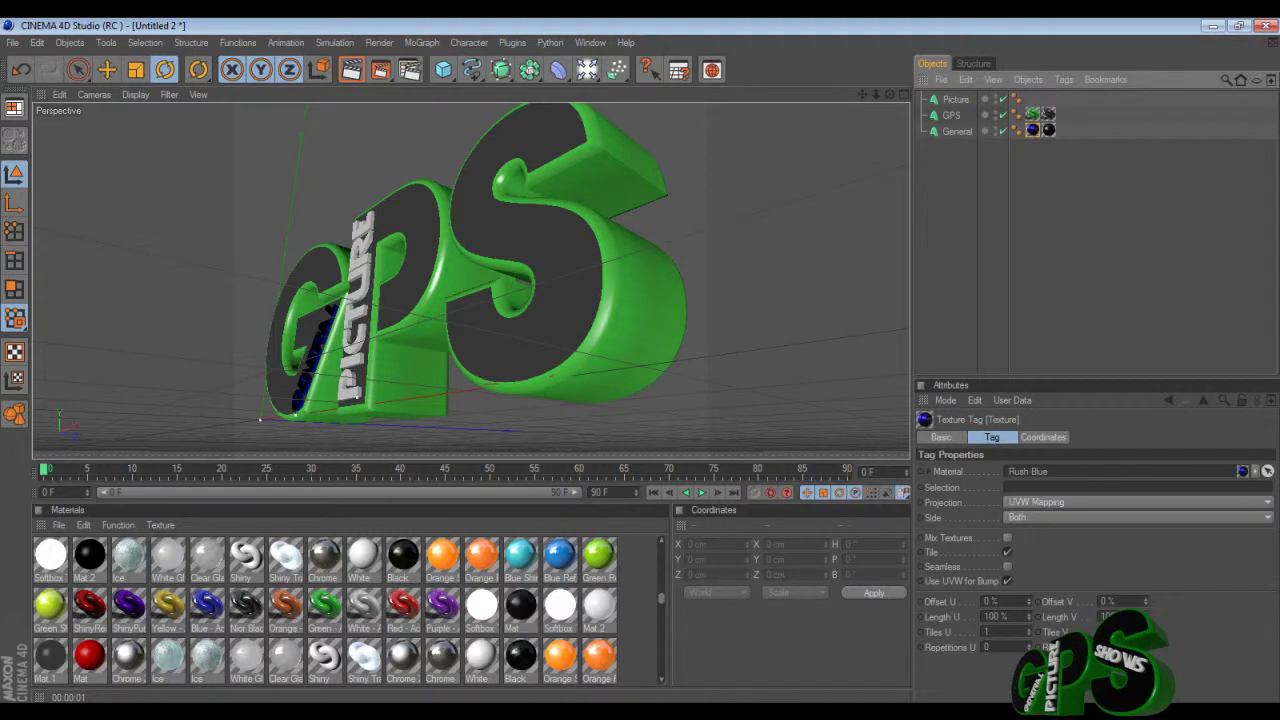
# Apply the Rush Blue material to the Picture text.
pyautogui.click(941, 437)
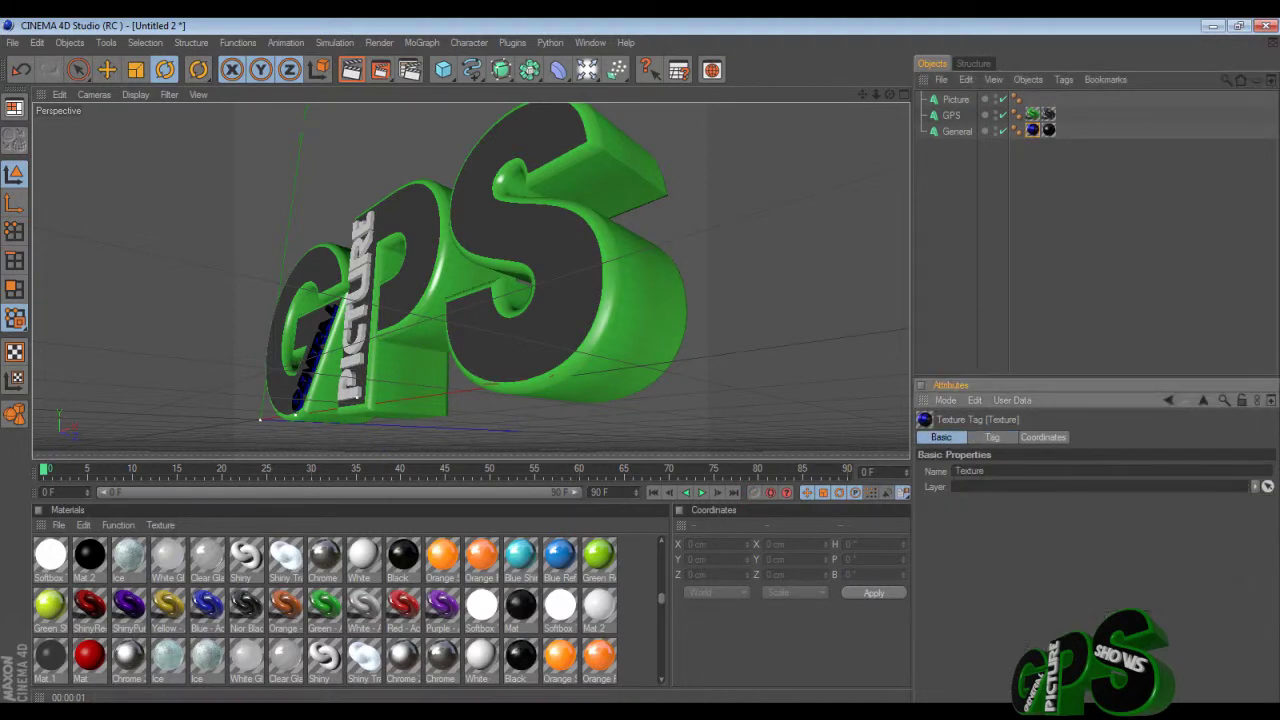
pyautogui.click(1043, 437)
pyautogui.click(941, 437)
pyautogui.scroll(-9, 350, 610)
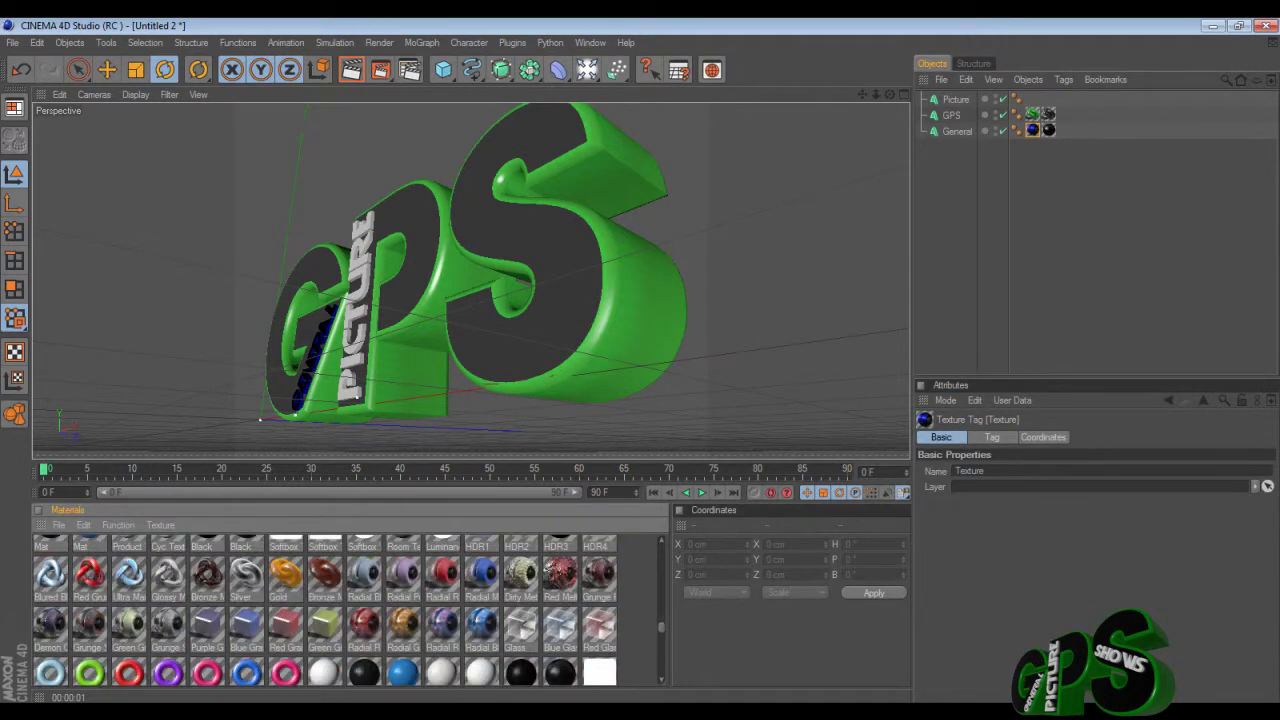
pyautogui.scroll(-2, 325, 610)
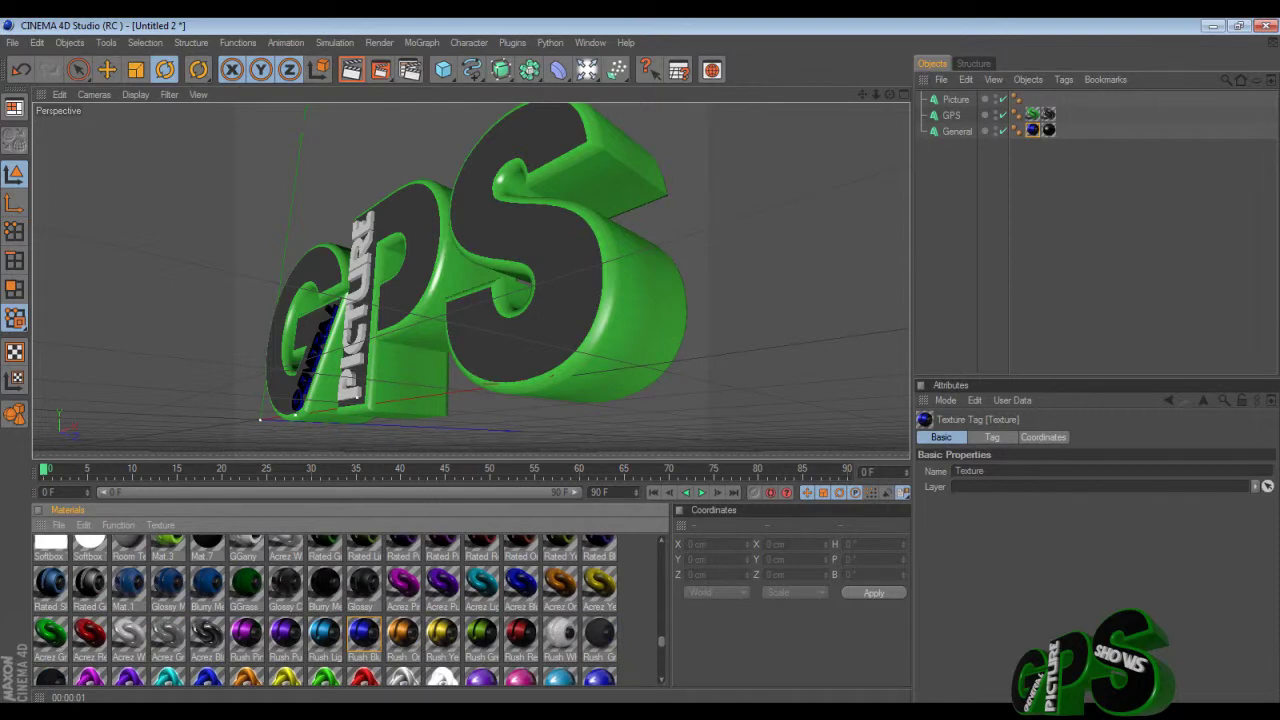
pyautogui.moveTo(364, 633); pyautogui.dragTo(956, 99)
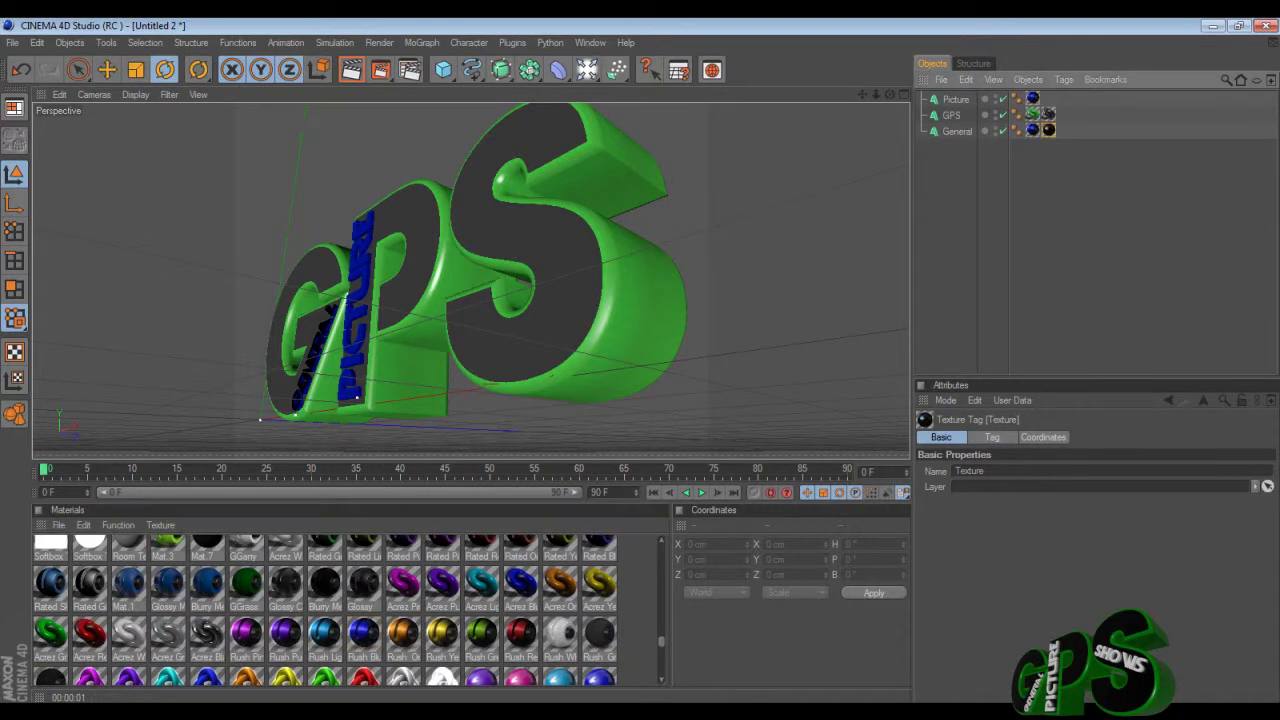
# Add the Black material to the Picture text and restrict its texture tag to the C1 selection.
pyautogui.scroll(12, 350, 610)
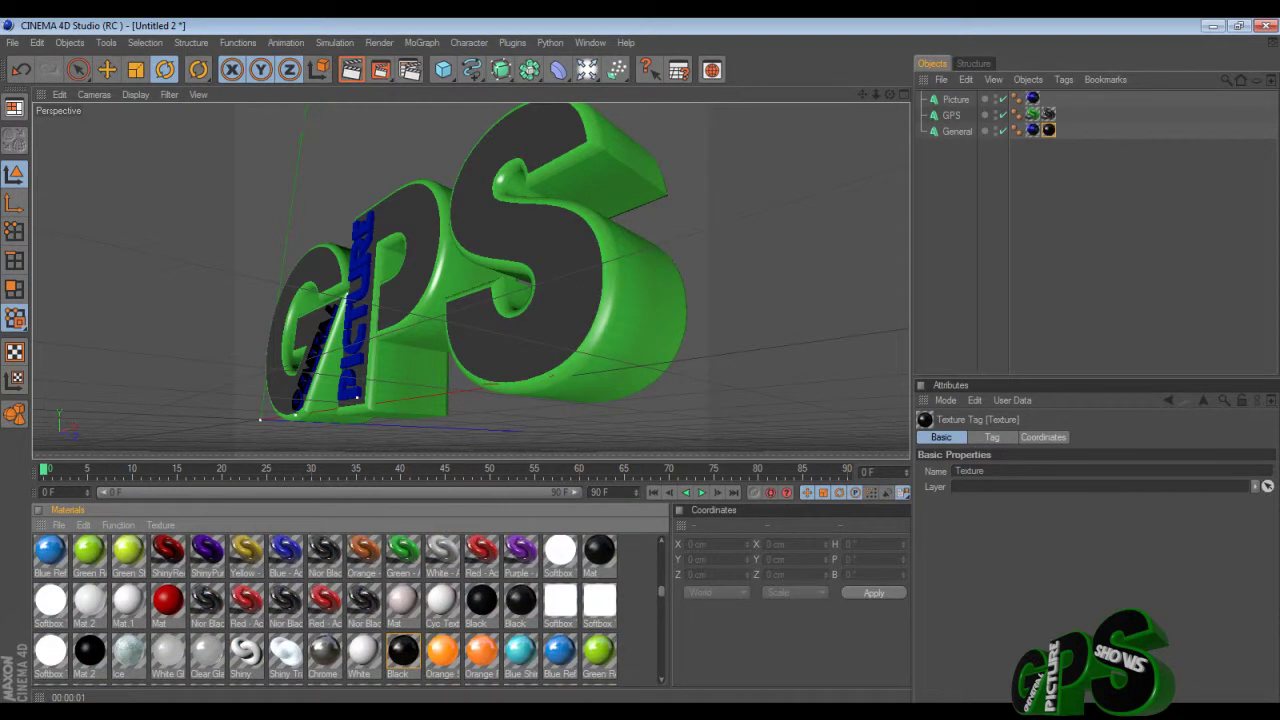
pyautogui.moveTo(403, 651); pyautogui.dragTo(956, 99)
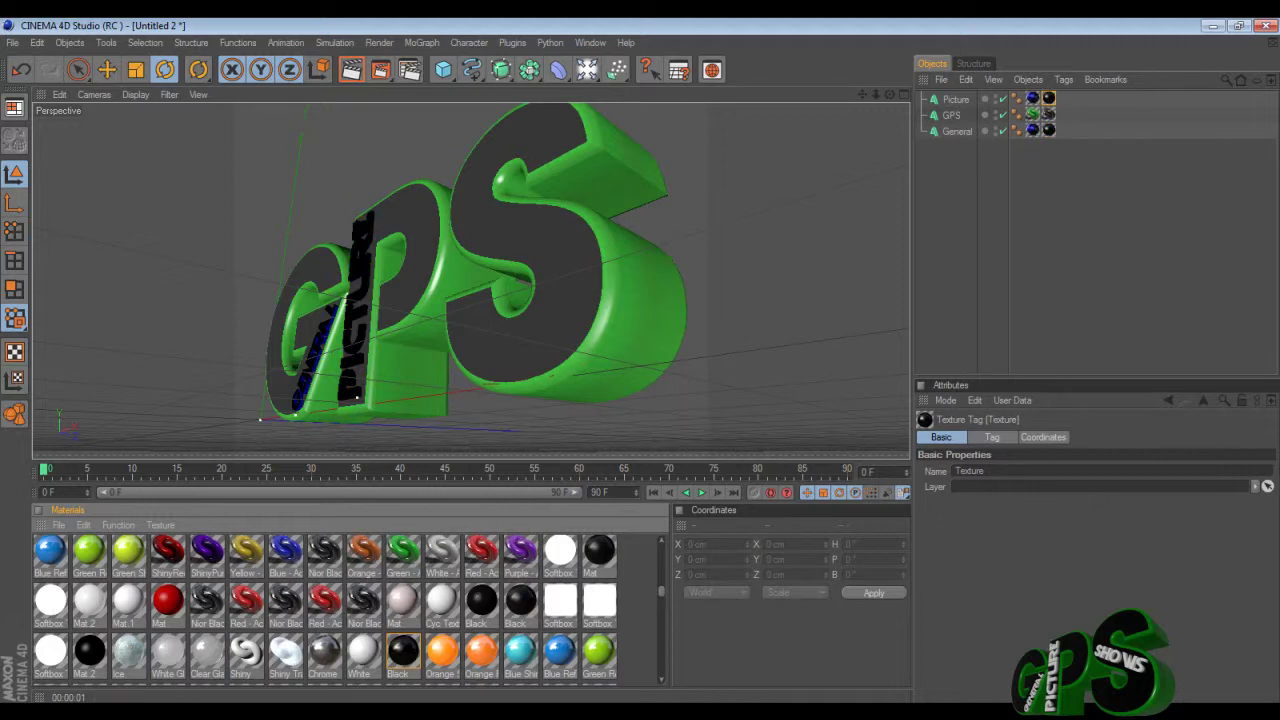
pyautogui.click(992, 437)
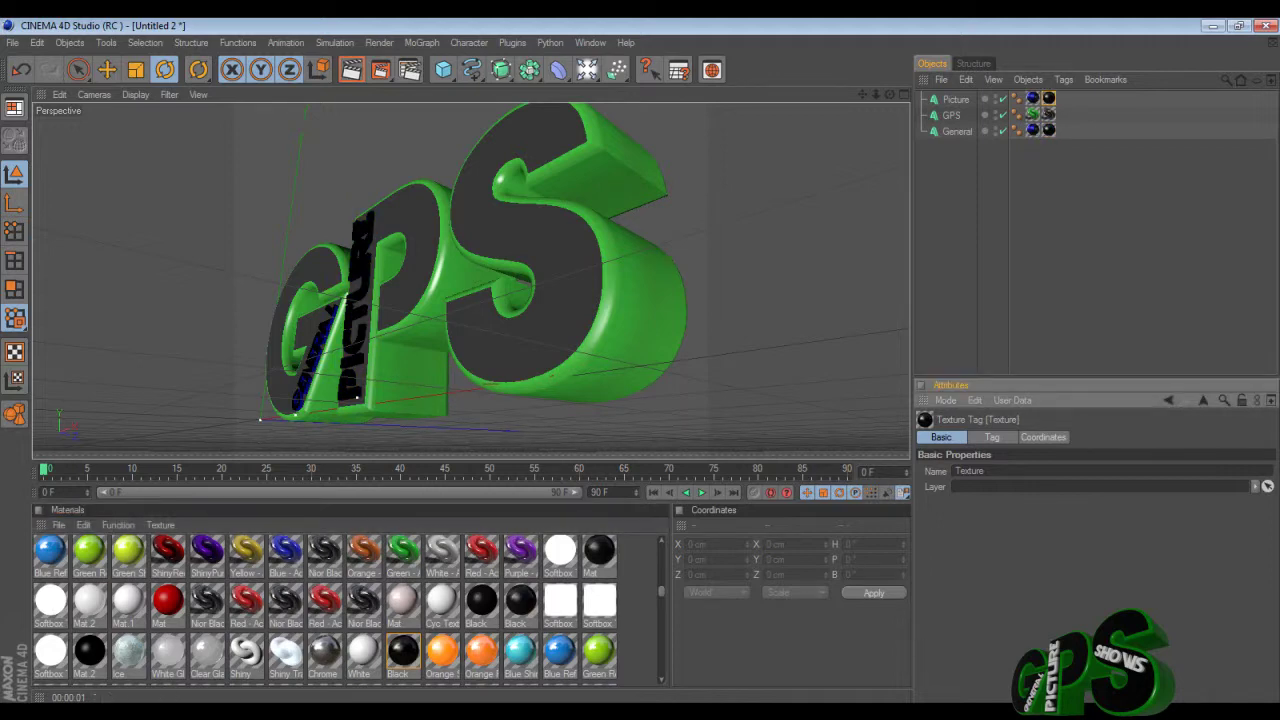
pyautogui.click(1048, 99)
pyautogui.click(992, 437)
pyautogui.click(1043, 437)
pyautogui.click(992, 437)
pyautogui.click(941, 437)
pyautogui.click(992, 437)
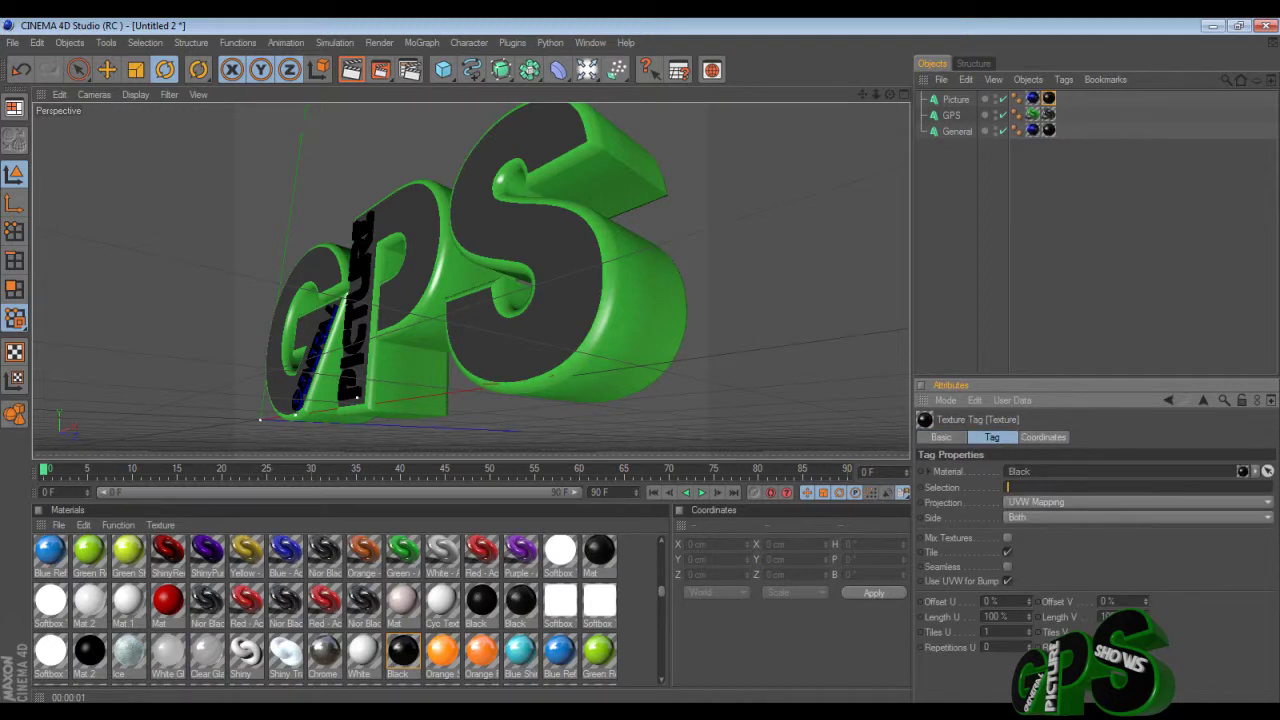
pyautogui.write('C1')
pyautogui.press('Return')
# Test-render the logo from the side and from a more frontal angle.
pyautogui.click(352, 69)
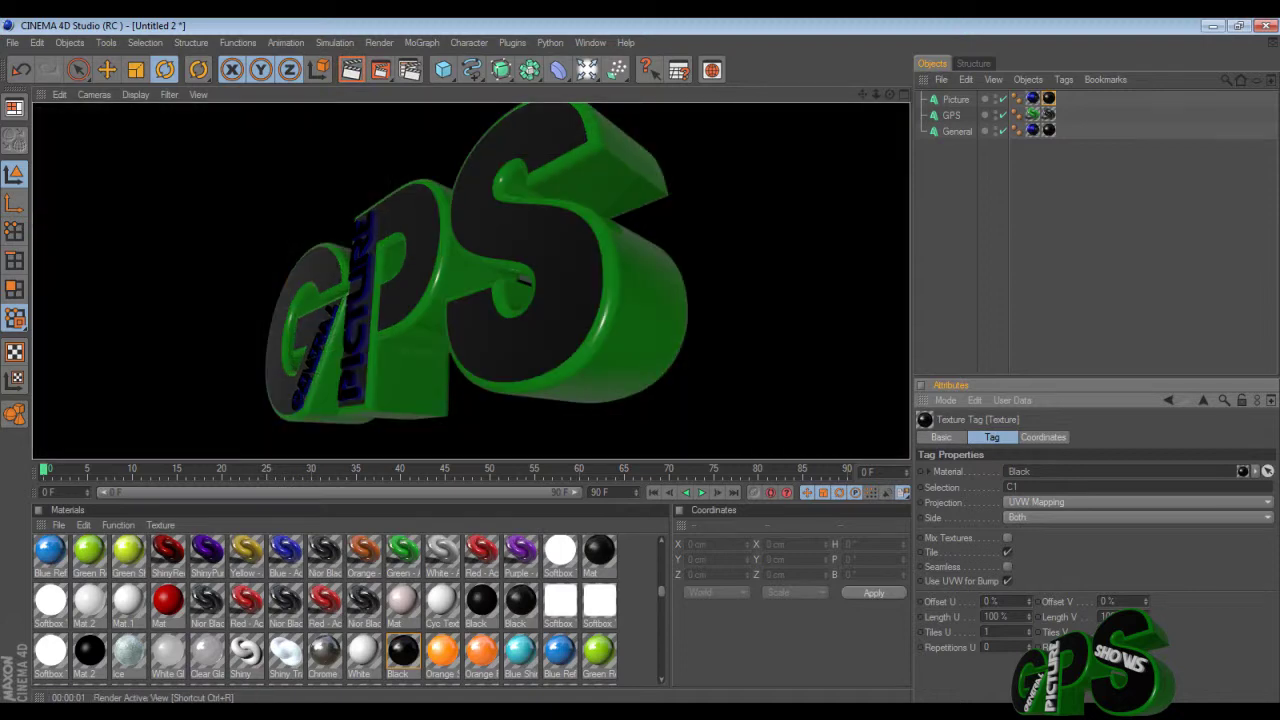
pyautogui.moveTo(890, 94)
pyautogui.mouseDown()
pyautogui.moveTo(980, 98)
pyautogui.moveTo(897, 82)
pyautogui.mouseUp()
pyautogui.click(351, 69)
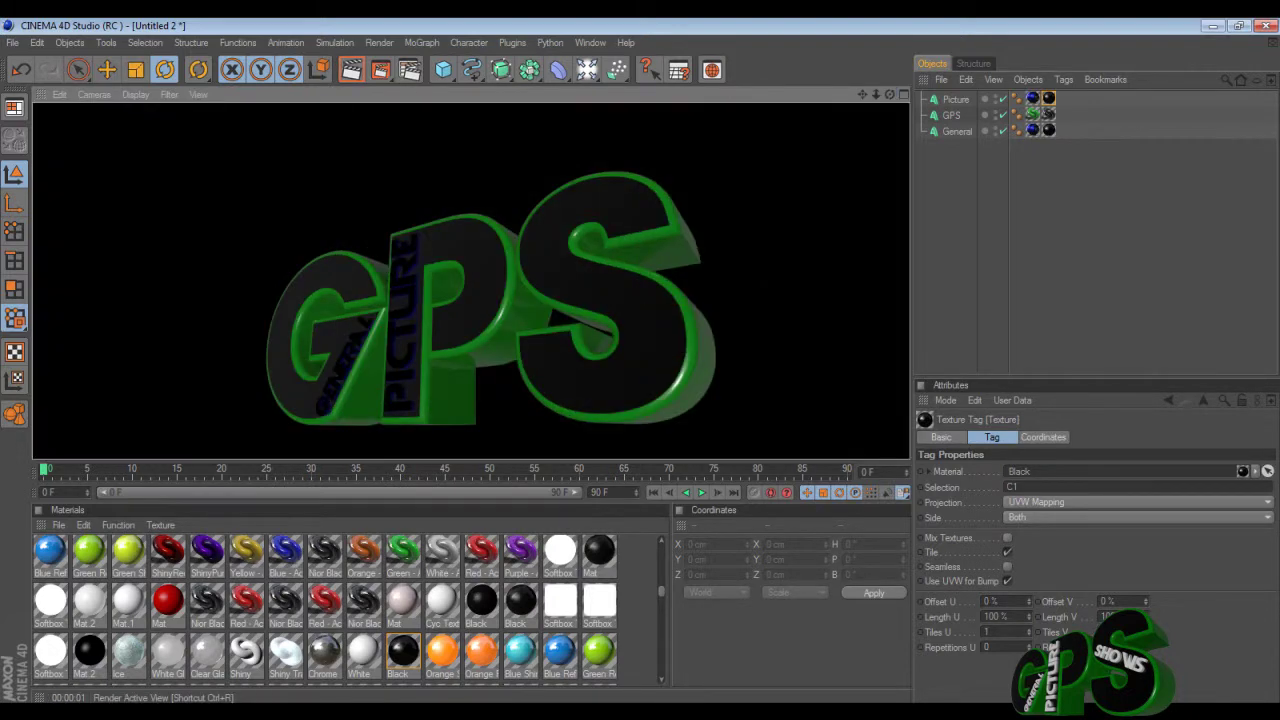
# Add an omni light and move it above and in front of the logo, to about Y 245 cm, Z -271 cm.
pyautogui.click(588, 69)
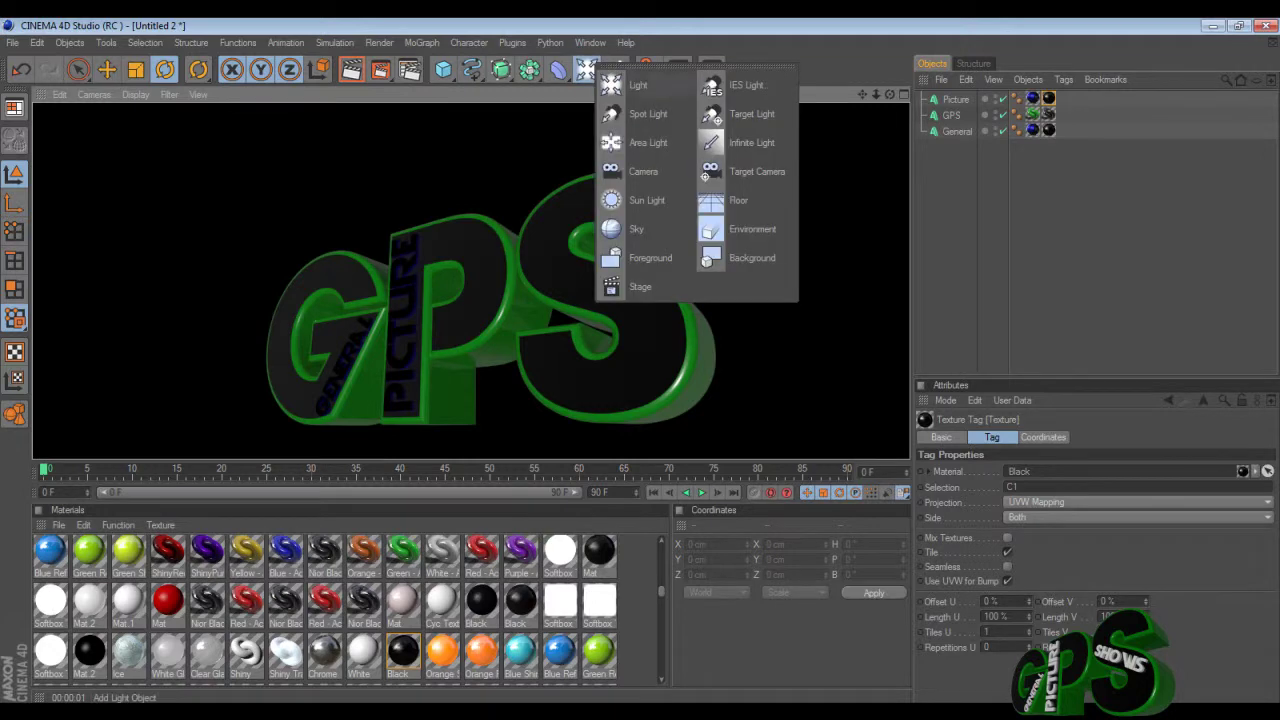
pyautogui.click(636, 85)
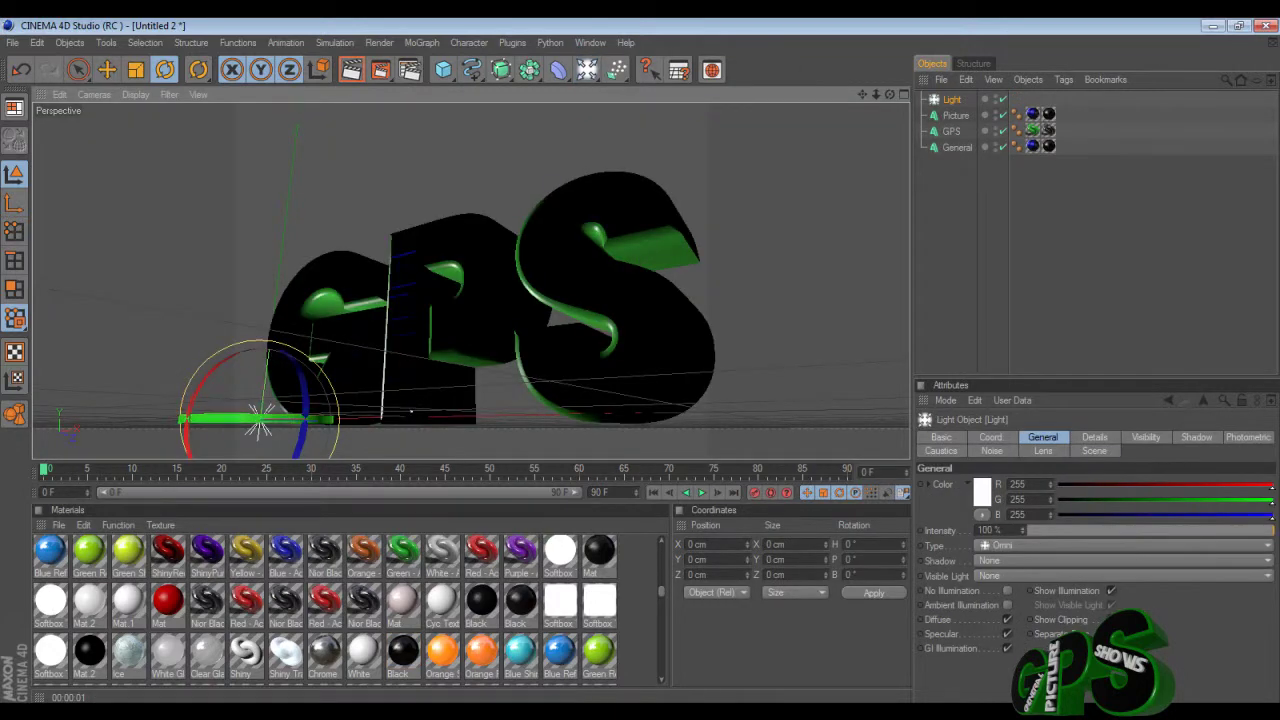
pyautogui.press('e')
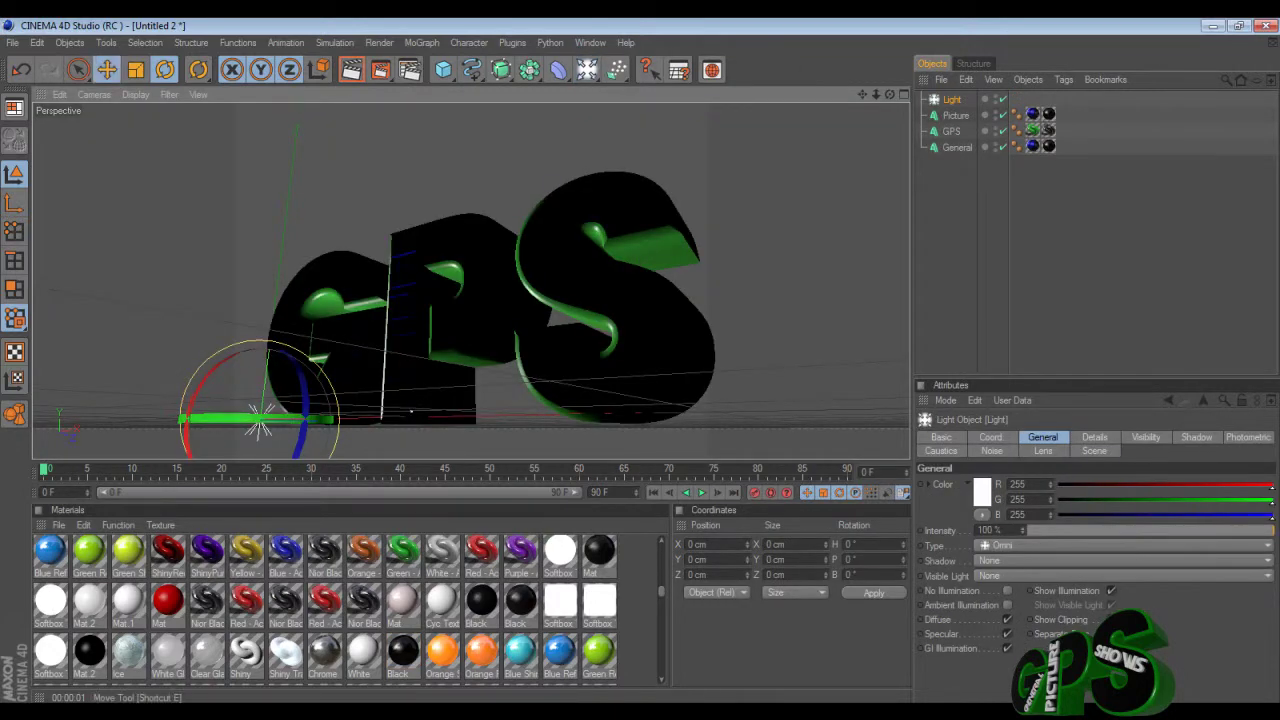
pyautogui.moveTo(258, 420); pyautogui.dragTo(288, 190)
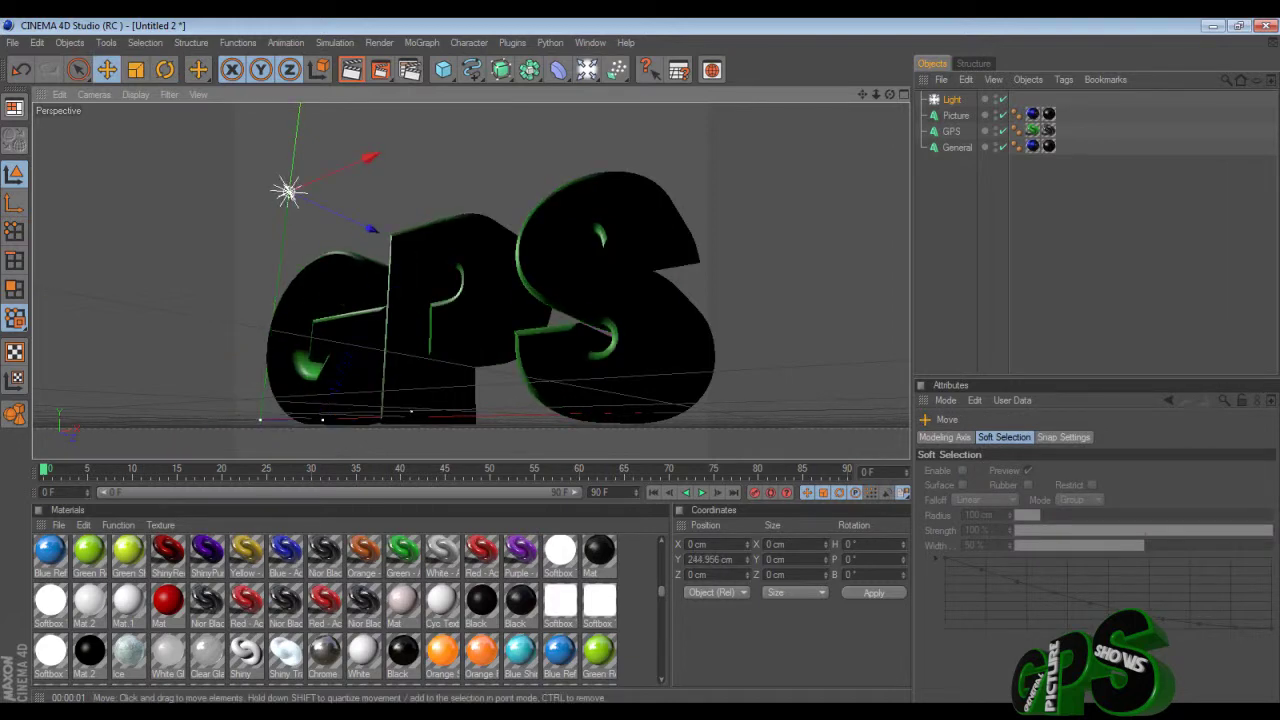
pyautogui.moveTo(371, 229); pyautogui.dragTo(156, 133)
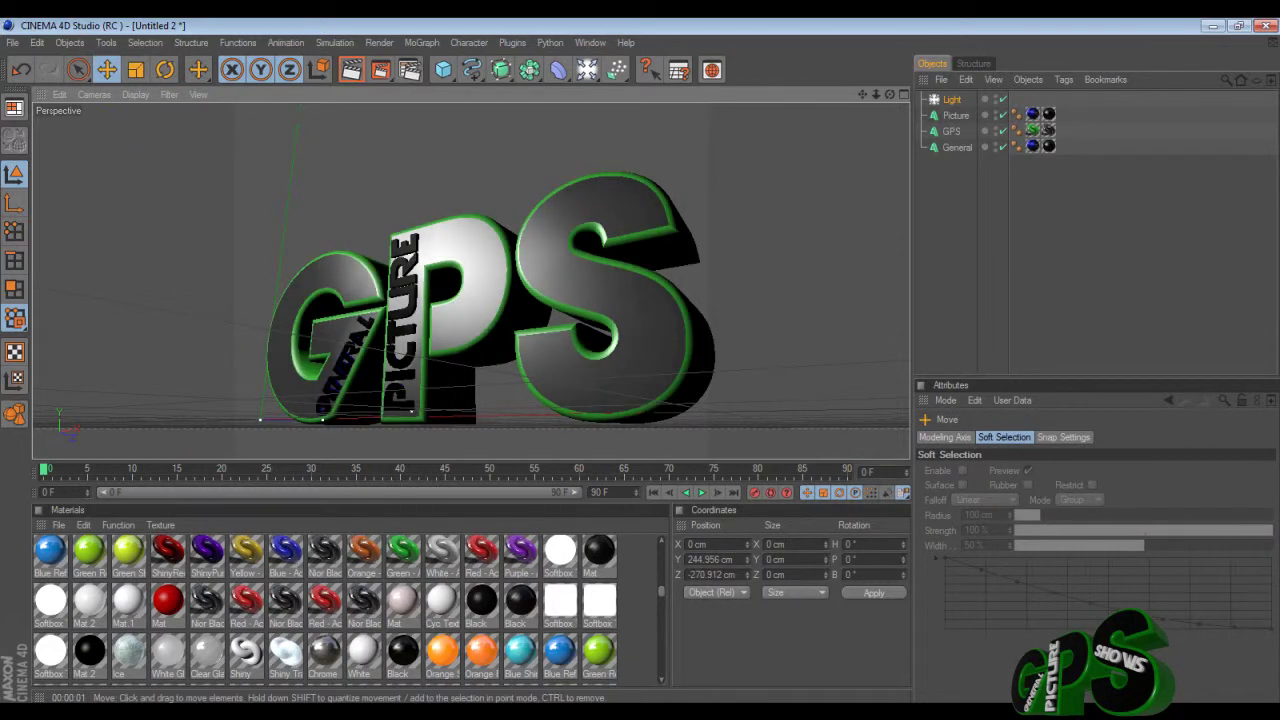
# Test-render the lit logo and lower the Picture text slightly to about Y 1.5 cm.
pyautogui.click(352, 69)
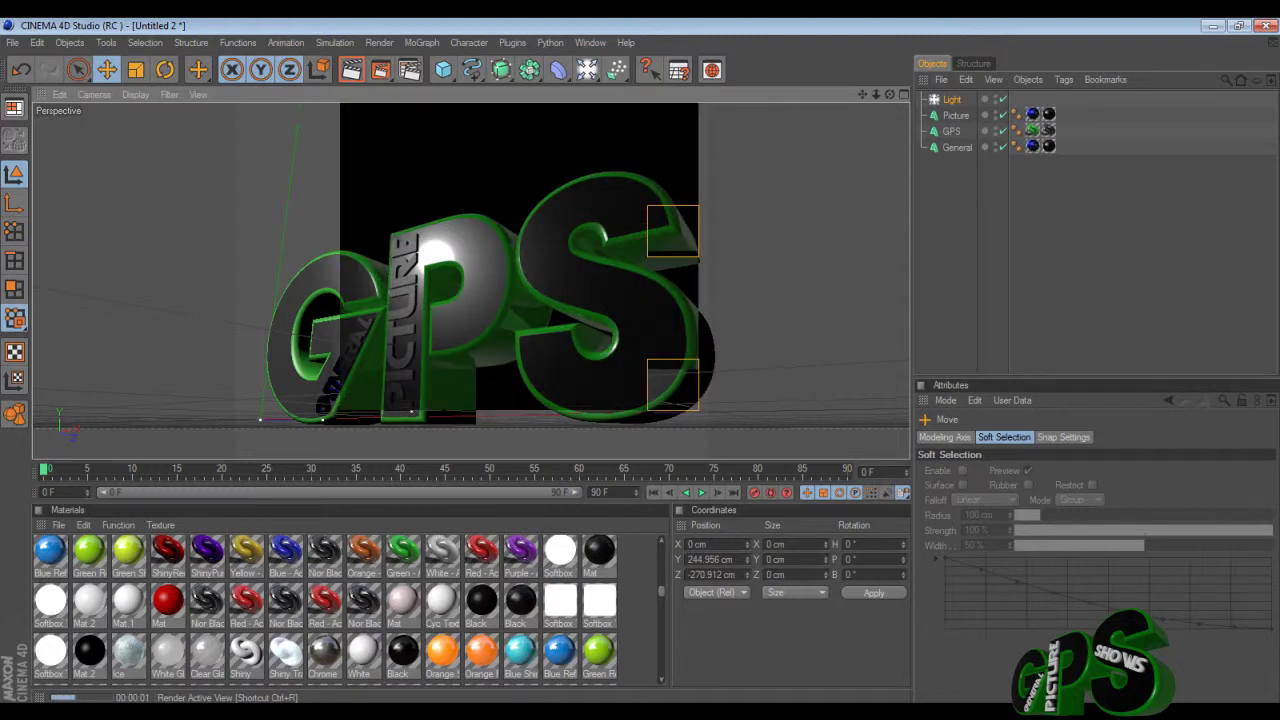
pyautogui.click(408, 335)
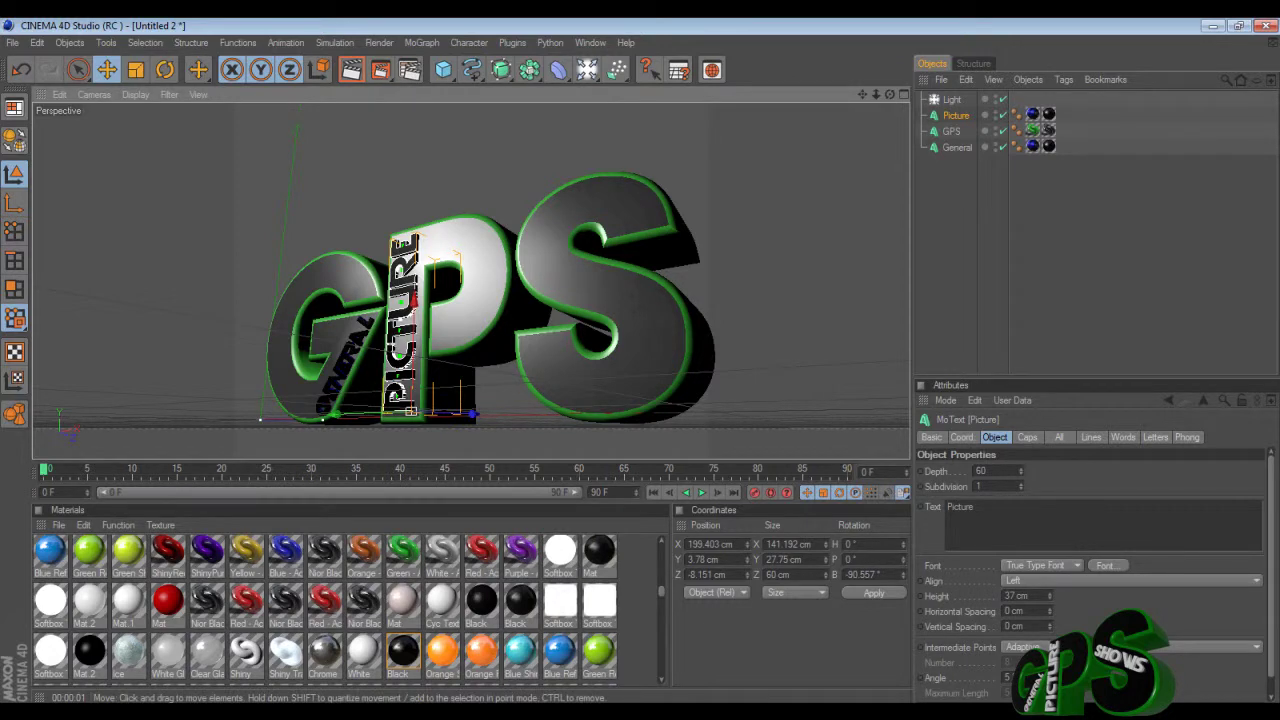
pyautogui.moveTo(413, 300)
pyautogui.mouseDown()
pyautogui.moveTo(413, 262)
pyautogui.moveTo(413, 304)
pyautogui.mouseUp()
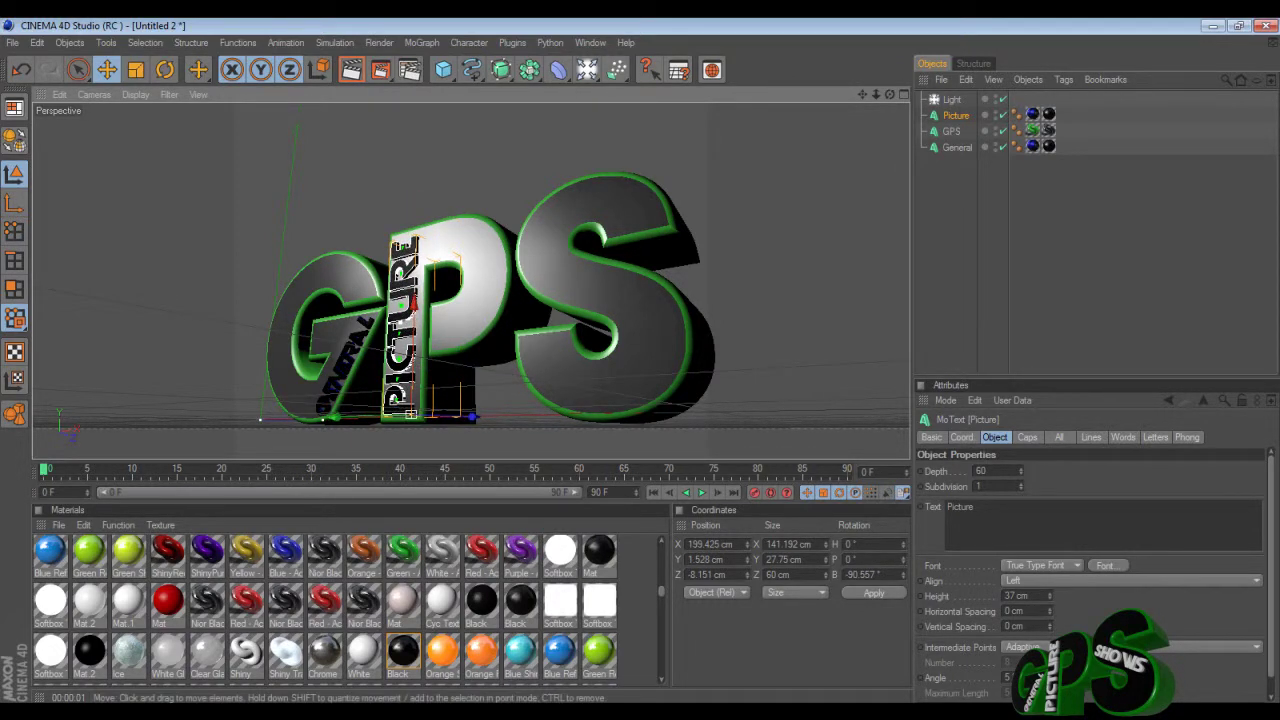
# Move the light below the logo to about Y -96 cm, Z -31 cm, and test-render the scene.
pyautogui.click(952, 99)
pyautogui.scroll(-5, 471, 281)
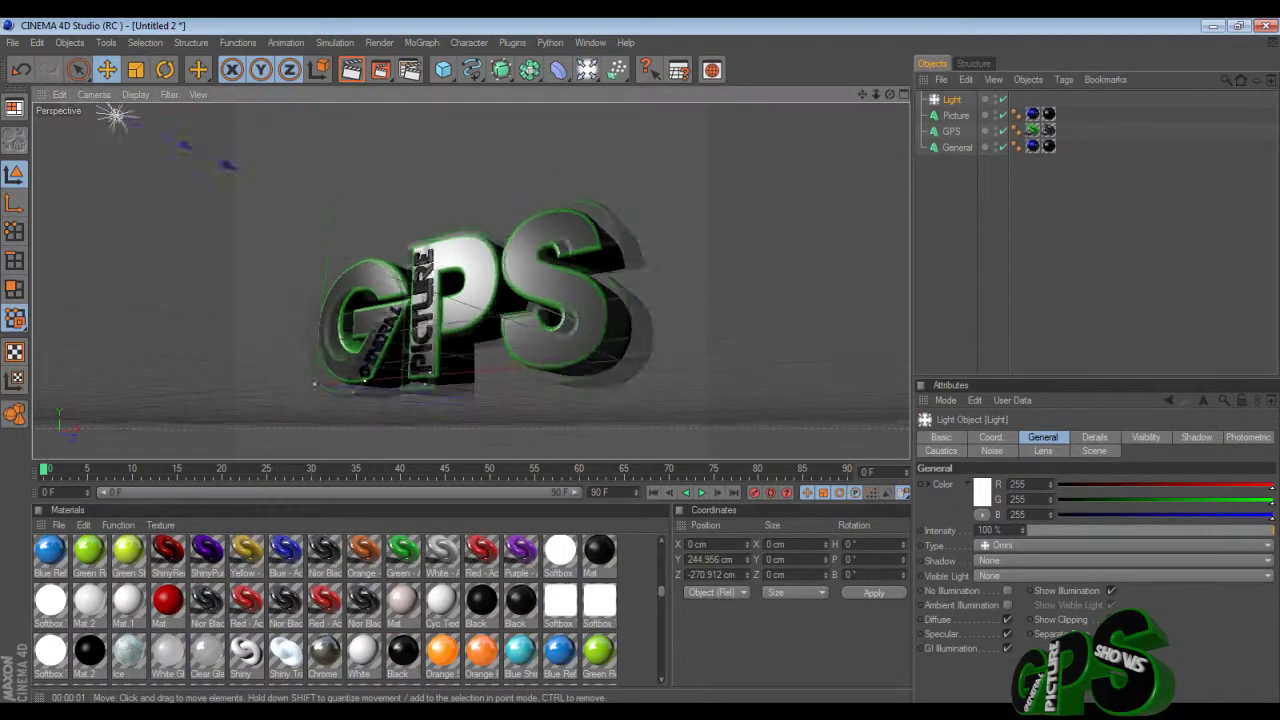
pyautogui.moveTo(266, 183); pyautogui.dragTo(403, 246)
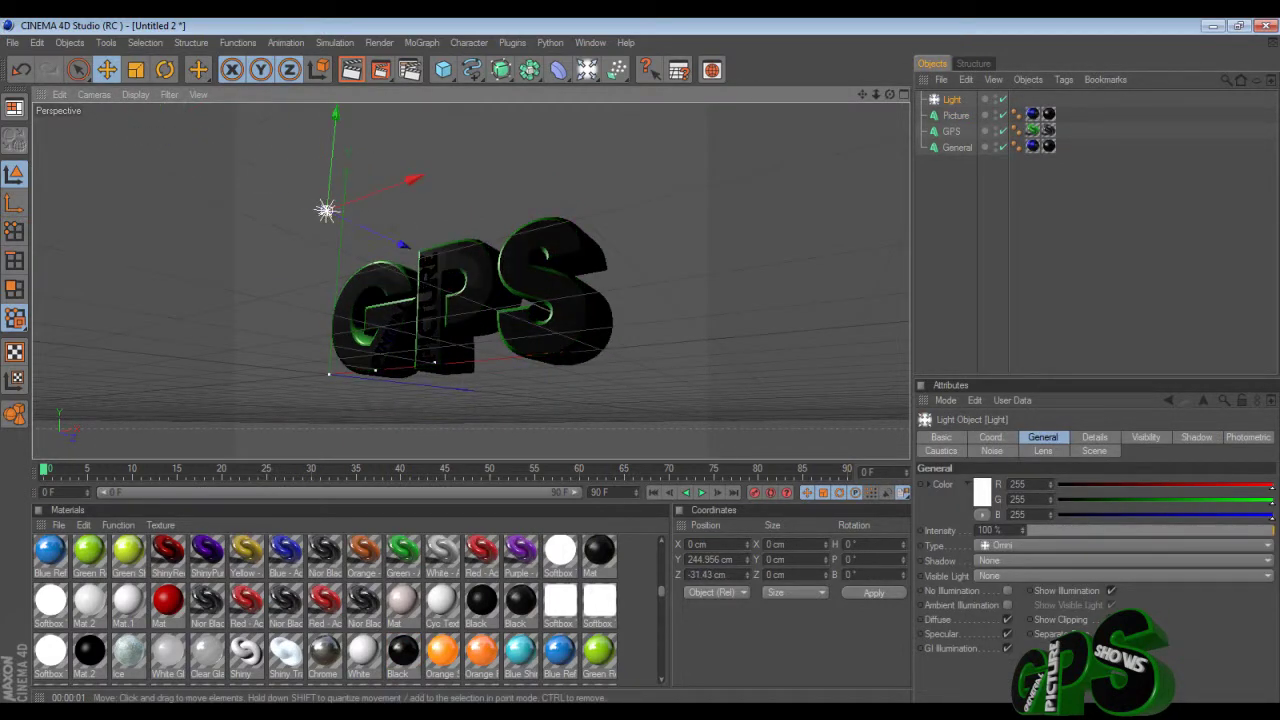
pyautogui.moveTo(335, 112); pyautogui.dragTo(314, 331)
pyautogui.scroll(3, 314, 331)
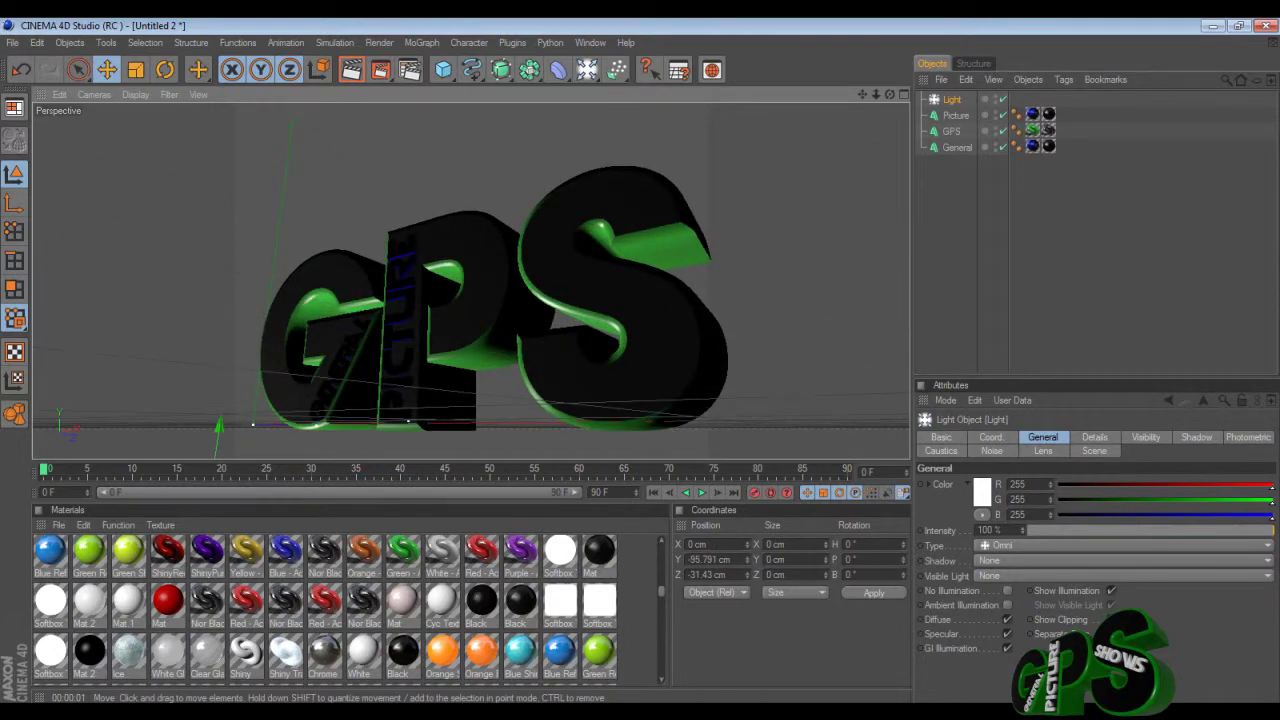
pyautogui.moveTo(862, 94); pyautogui.dragTo(834, 88)
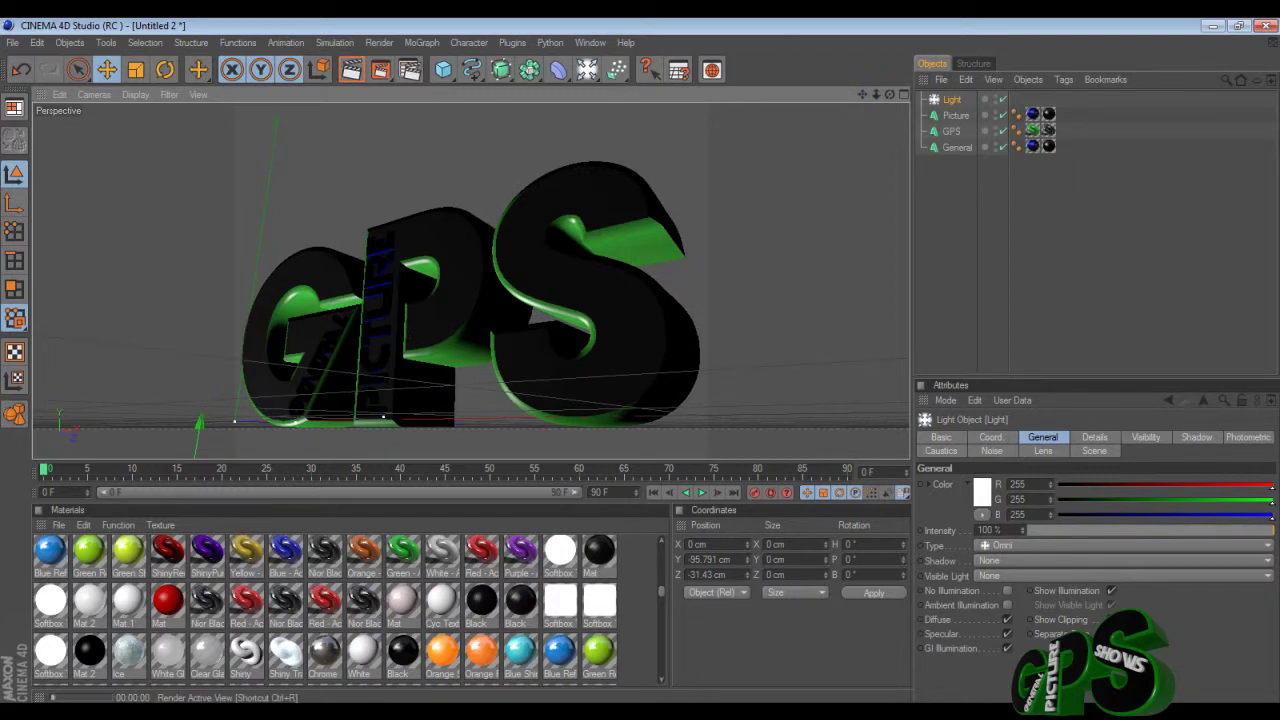
pyautogui.click(351, 69)
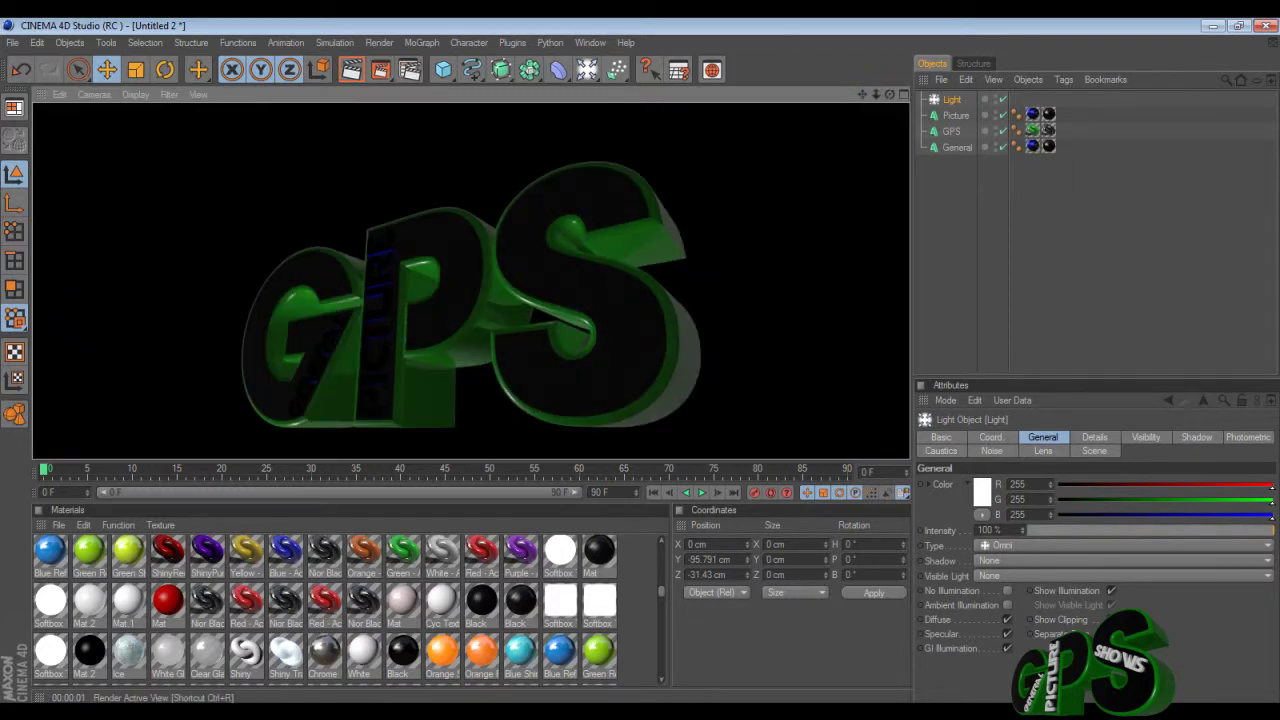
pyautogui.click(380, 325)
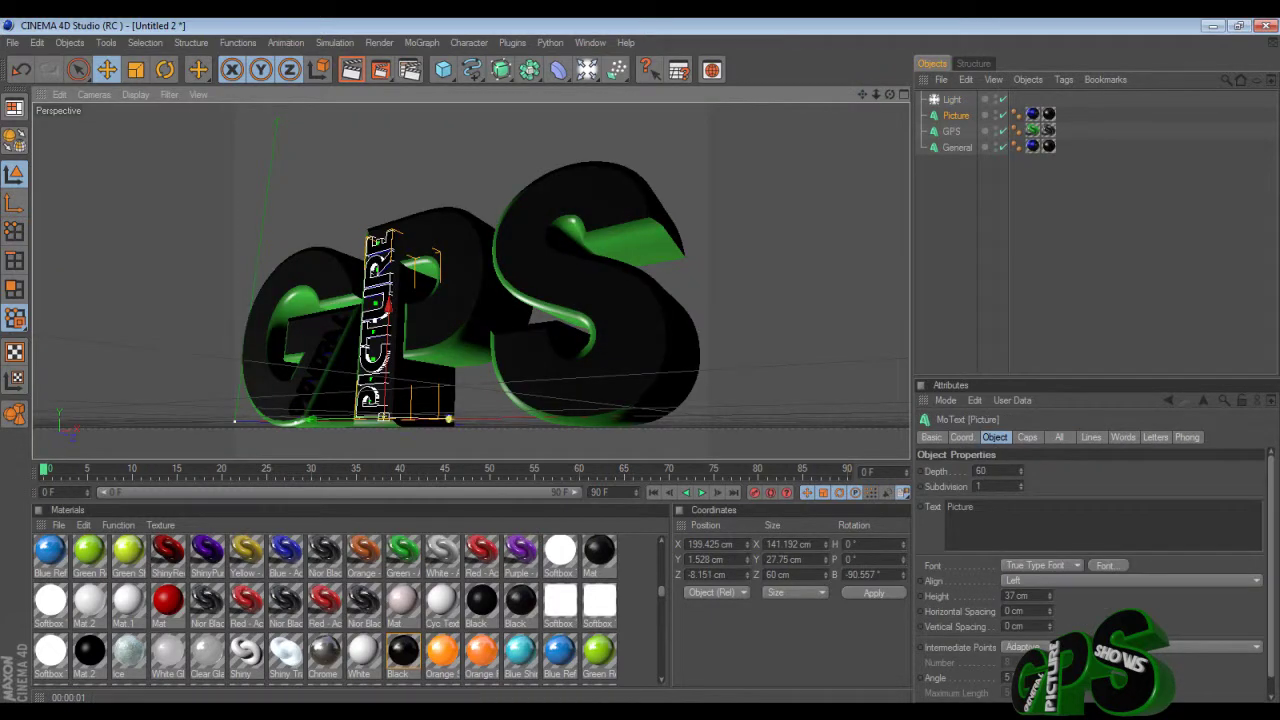
# Move the light in front of the small texts to about X 132 cm, Y 8 cm, and test-render.
pyautogui.click(952, 99)
pyautogui.moveTo(199, 424); pyautogui.dragTo(218, 300)
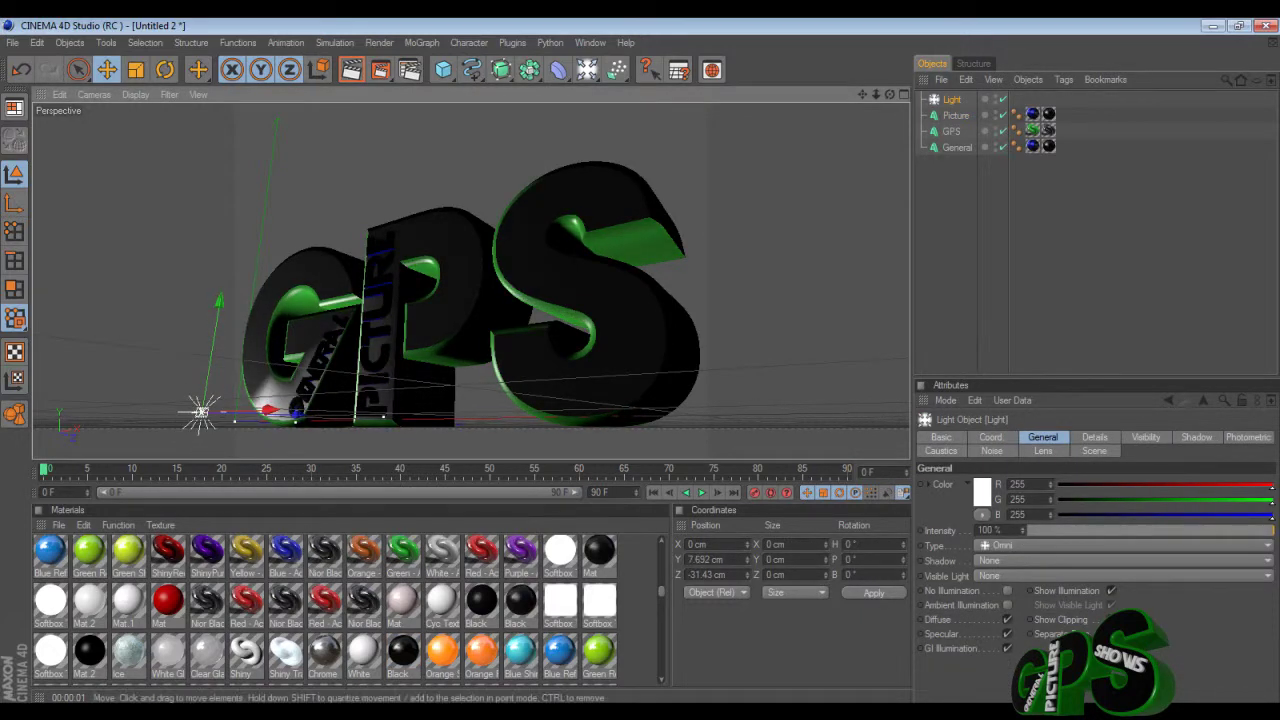
pyautogui.moveTo(200, 410); pyautogui.dragTo(296, 409)
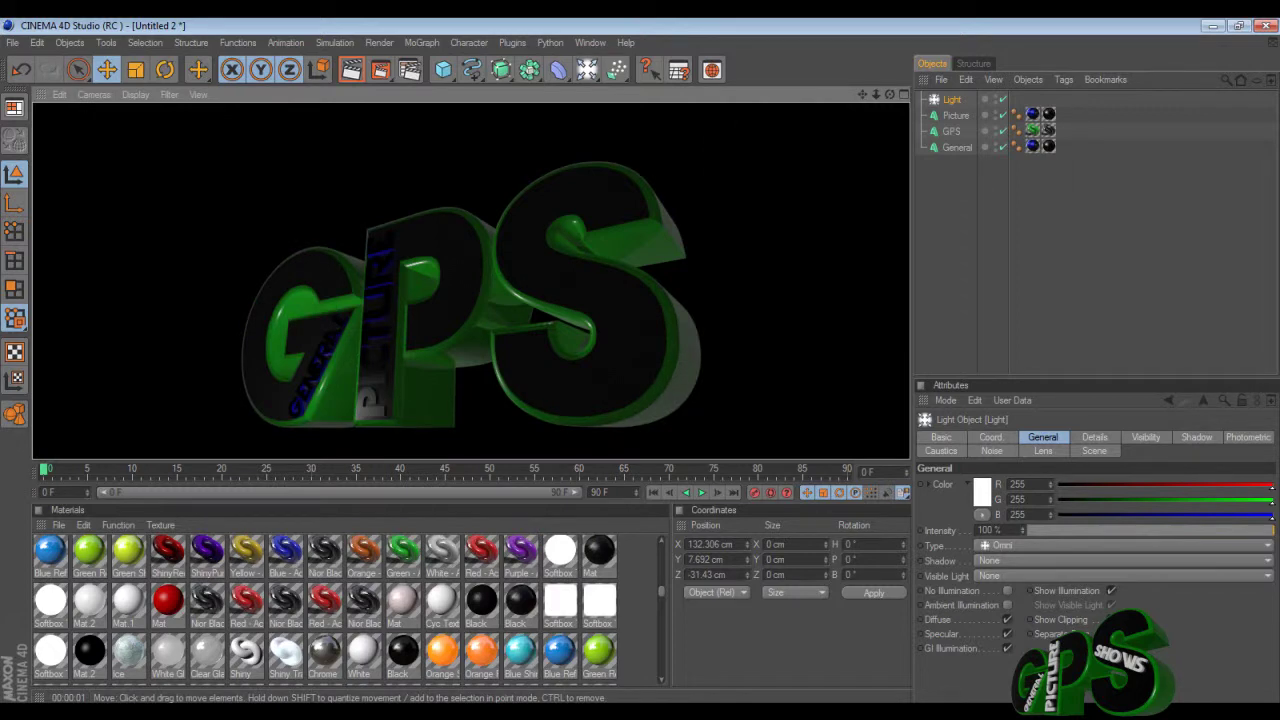
pyautogui.click(965, 210)
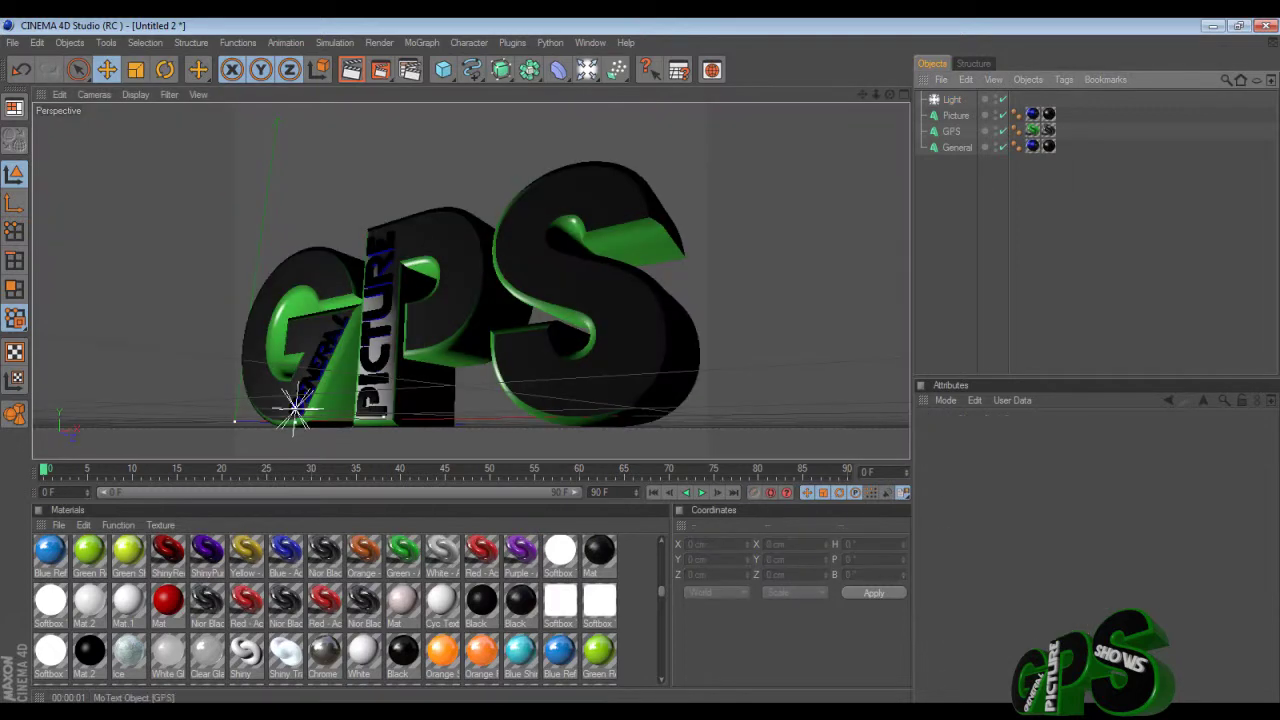
# Reposition the light in front of the G to about X 82 cm, Y 61 cm, Z -64 cm.
pyautogui.click(952, 99)
pyautogui.moveTo(307, 304); pyautogui.dragTo(314, 239)
pyautogui.moveTo(382, 361); pyautogui.dragTo(297, 332)
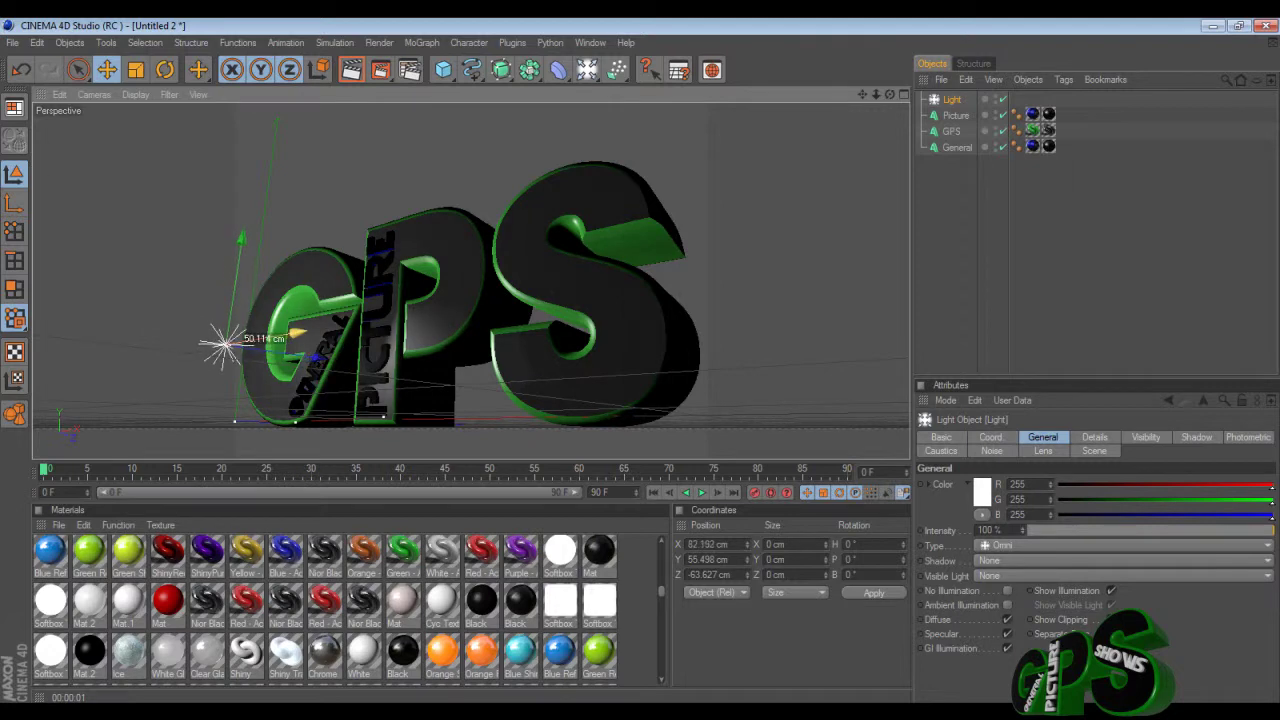
pyautogui.moveTo(242, 239)
pyautogui.mouseDown()
pyautogui.moveTo(246, 213)
pyautogui.moveTo(243, 231)
pyautogui.mouseUp()
pyautogui.moveTo(318, 351)
pyautogui.mouseDown()
pyautogui.moveTo(306, 349)
pyautogui.moveTo(317, 351)
pyautogui.mouseUp()
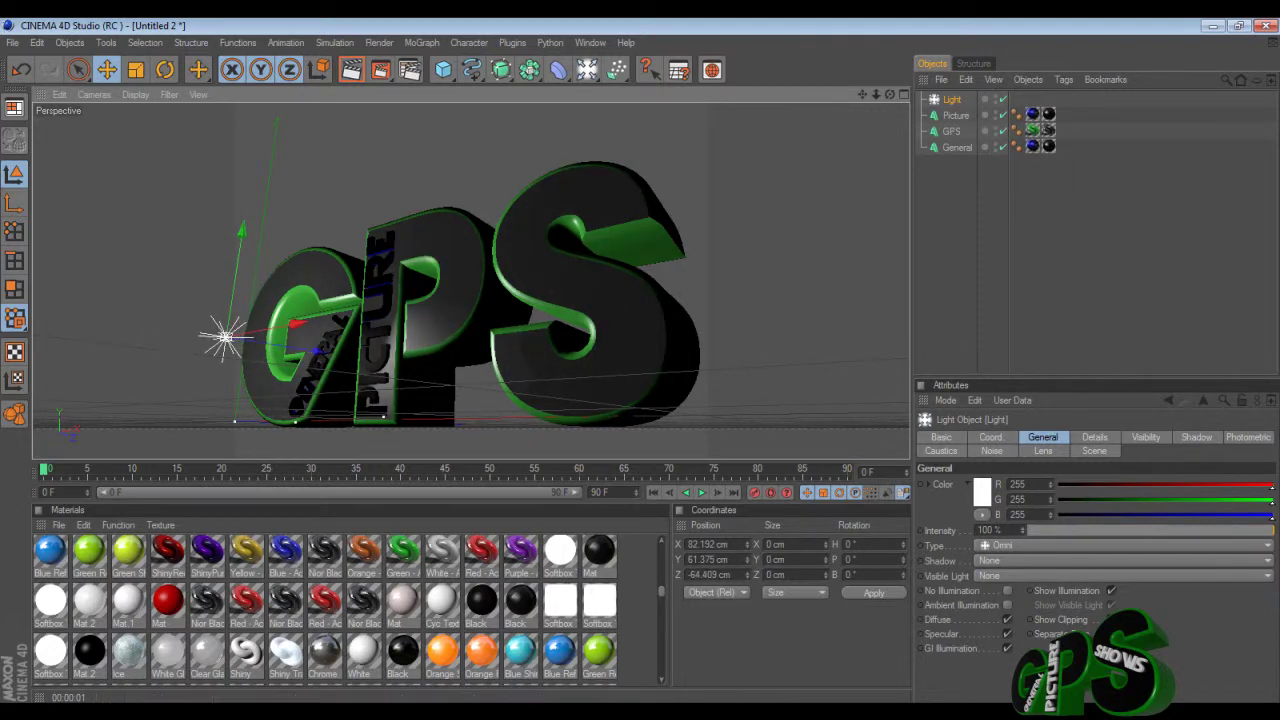
# Test-render the logo with the repositioned light and delete the light.
pyautogui.click(351, 69)
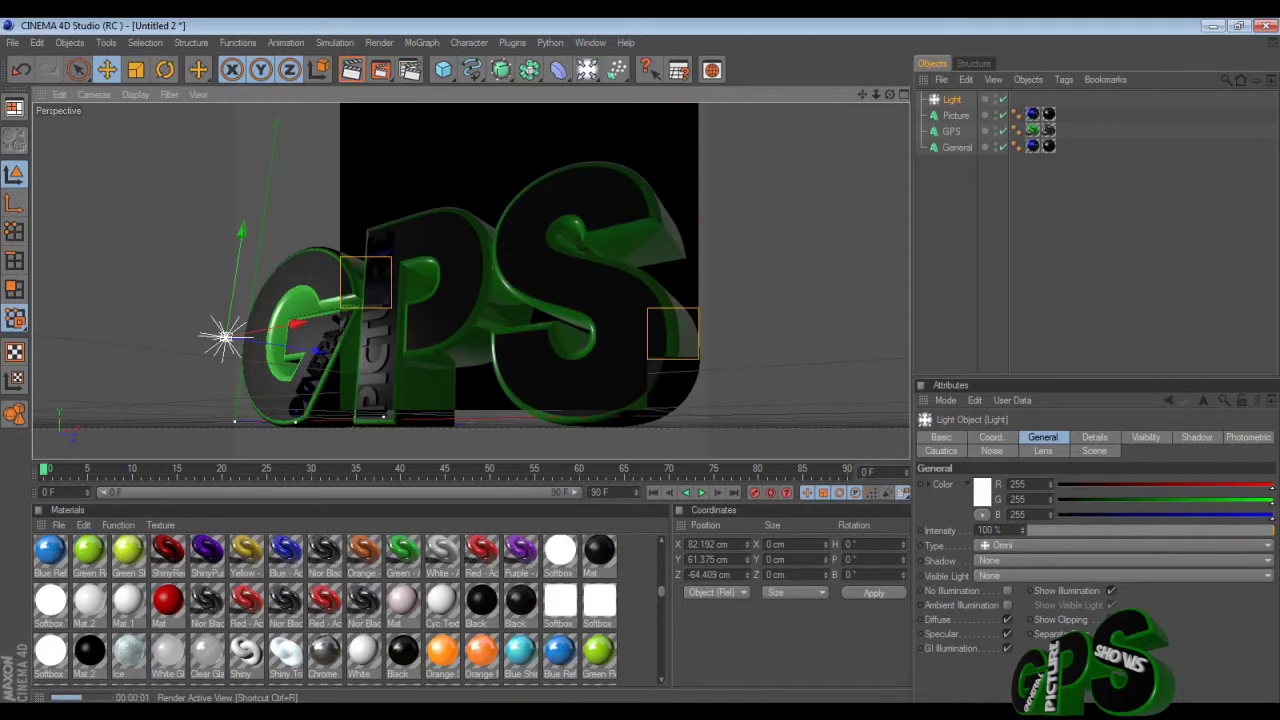
pyautogui.click(450, 270)
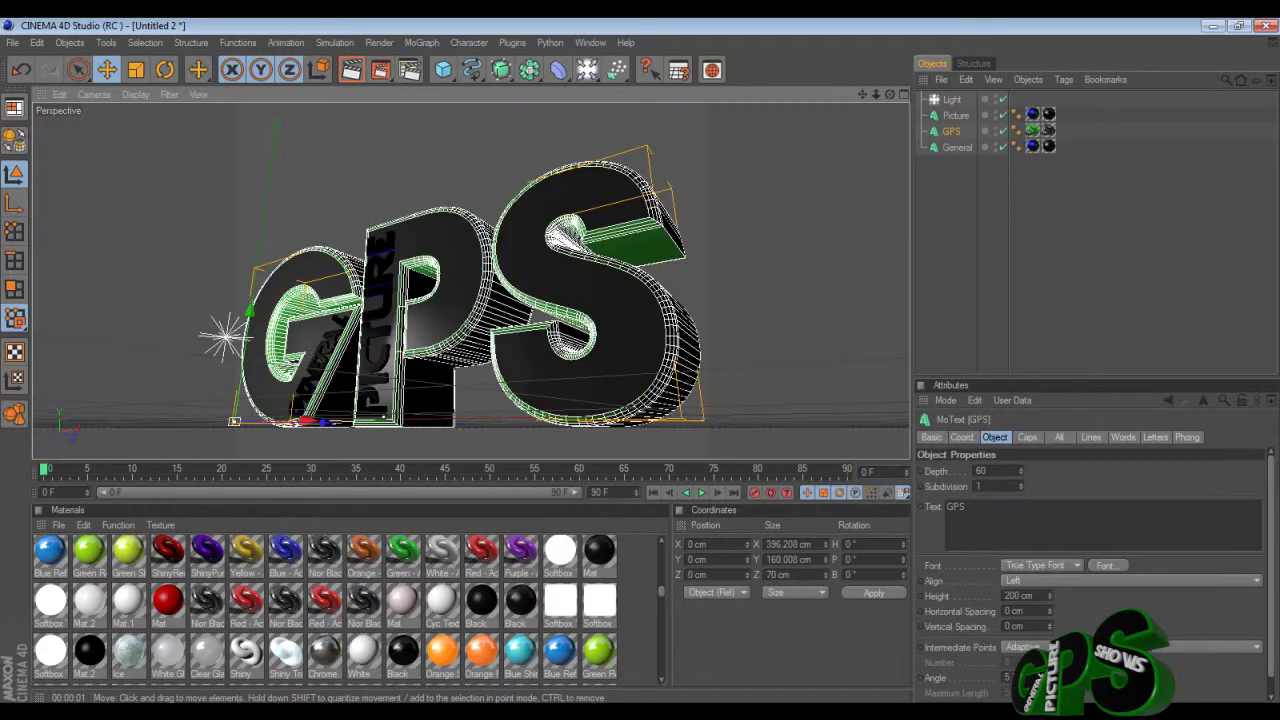
pyautogui.click(952, 99)
pyautogui.press('Delete')
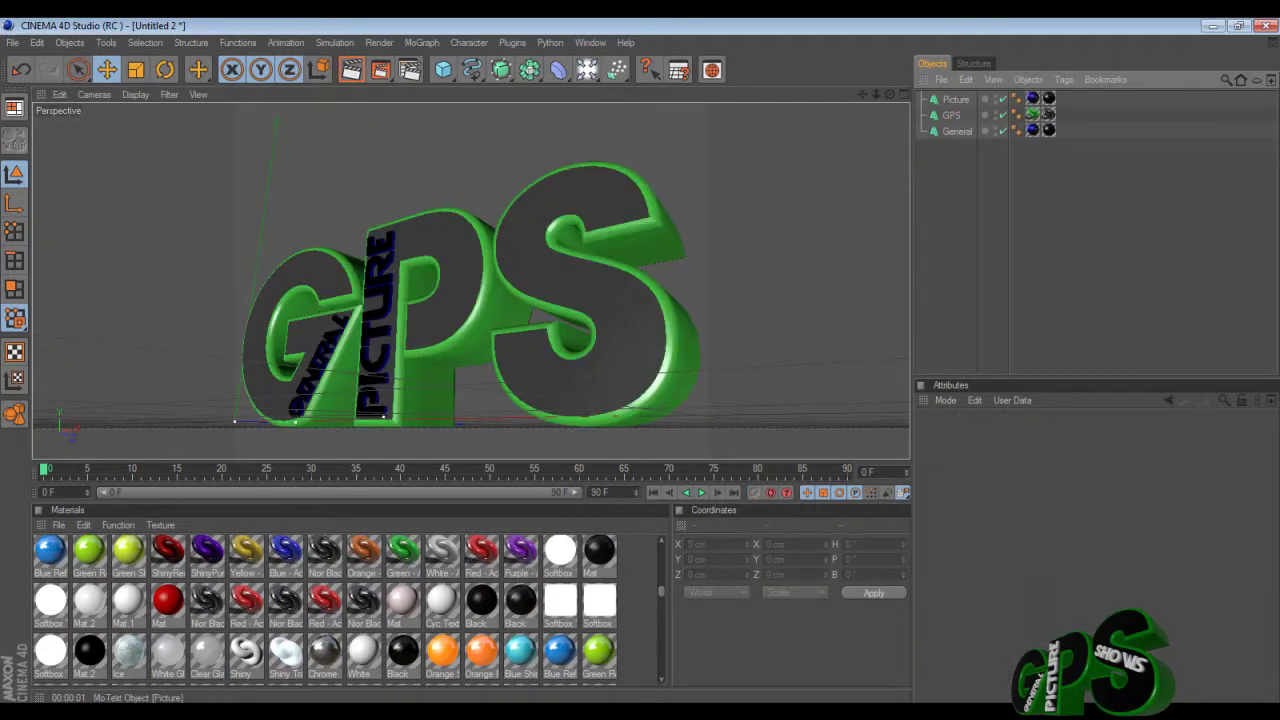
# Add a MoText object reading "Shows" with a depth of 60.
pyautogui.click(422, 43)
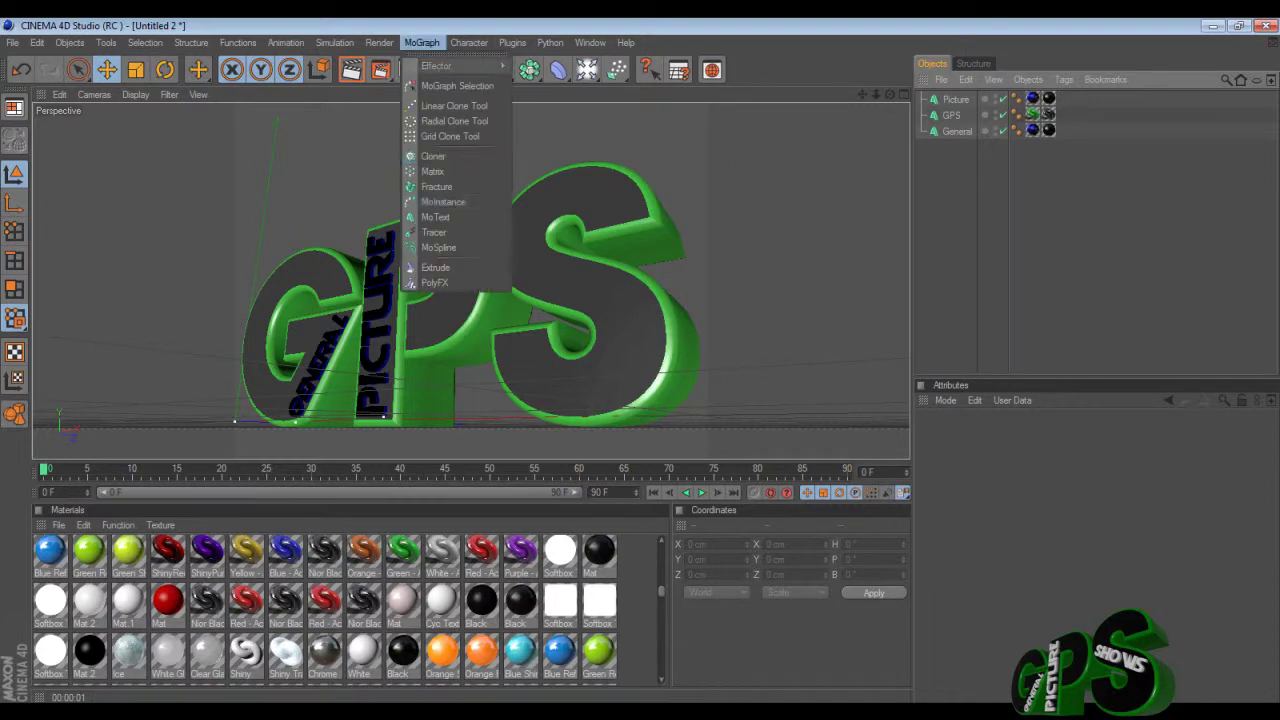
pyautogui.click(436, 217)
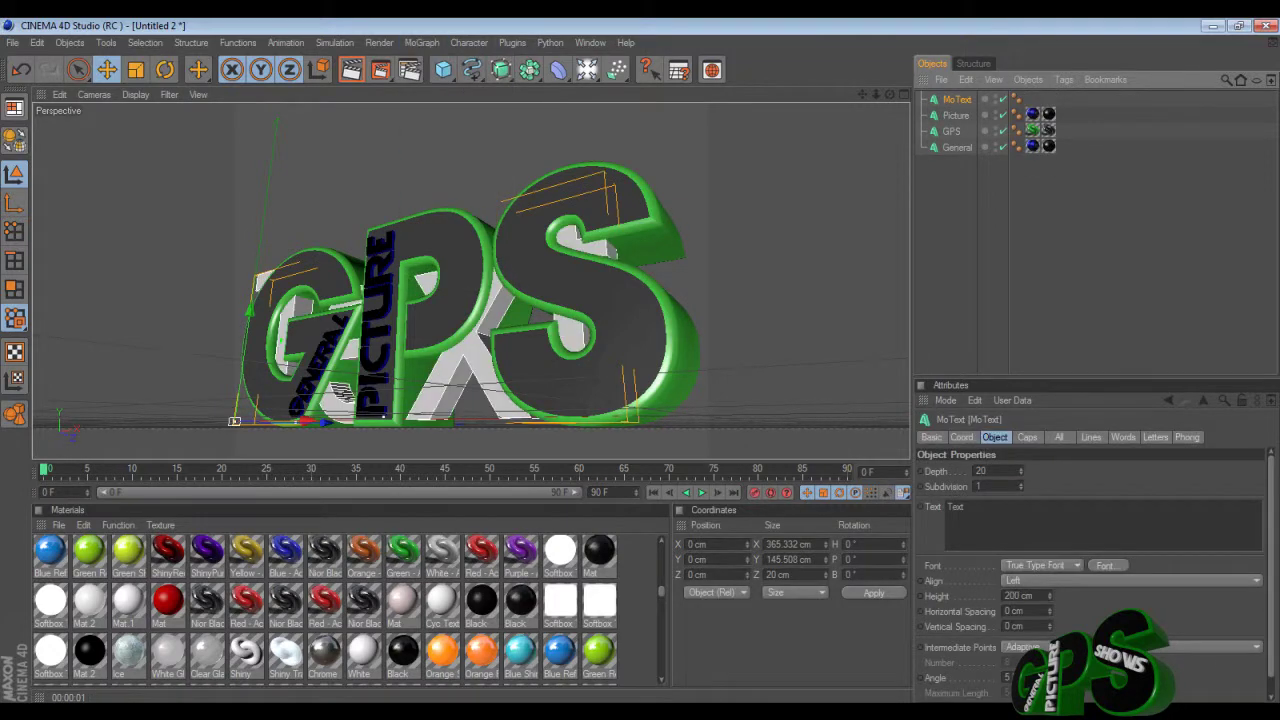
pyautogui.doubleClick(956, 507)
pyautogui.write('sho')
pyautogui.press('BackSpace')
pyautogui.press('BackSpace')
pyautogui.press('BackSpace')
pyautogui.write('Shows')
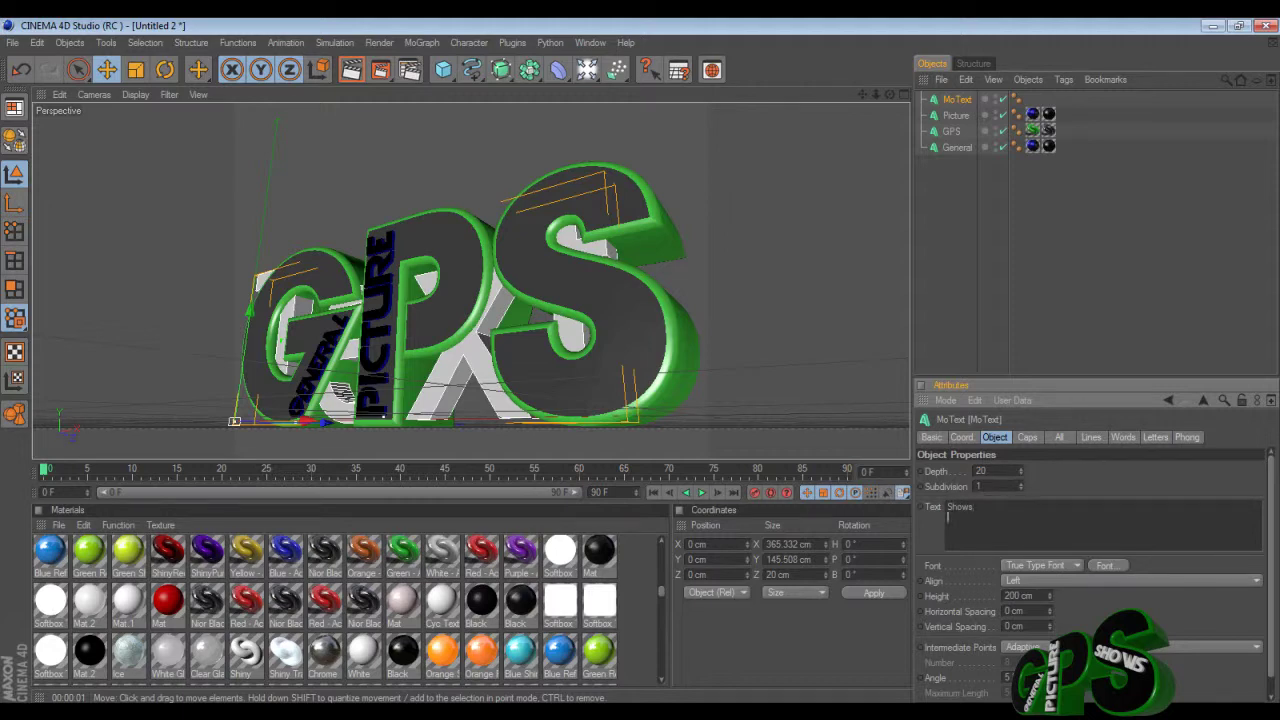
pyautogui.press('Tab')
pyautogui.write('60')
pyautogui.press('Return')
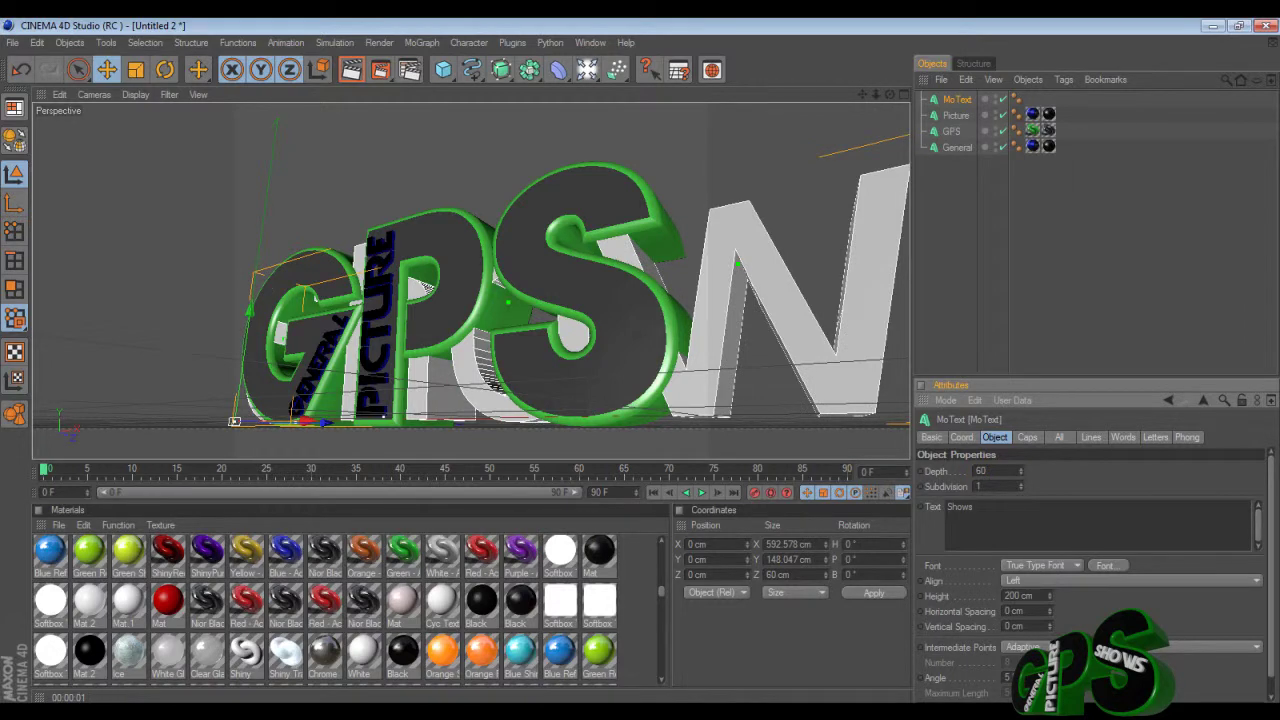
# Change the Shows text's font to a bold all-caps typeface from the fonts starting with D.
pyautogui.click(1109, 566)
pyautogui.write('dd')
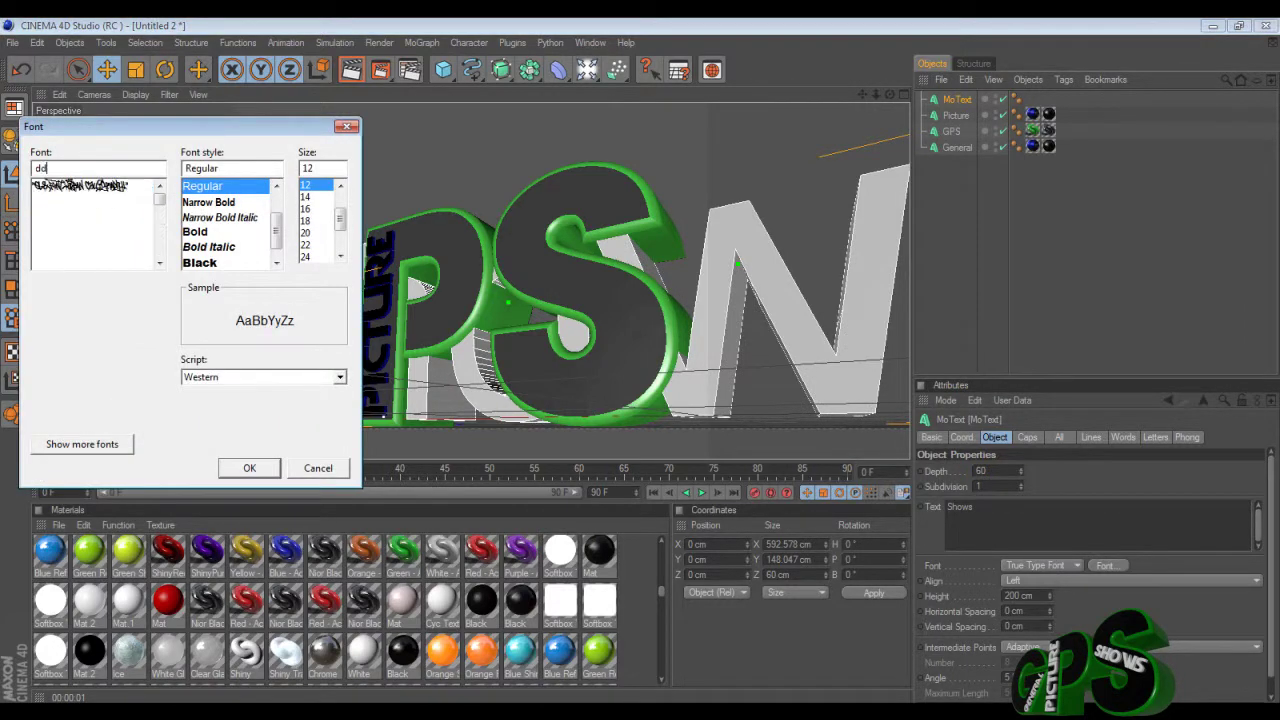
pyautogui.press('BackSpace')
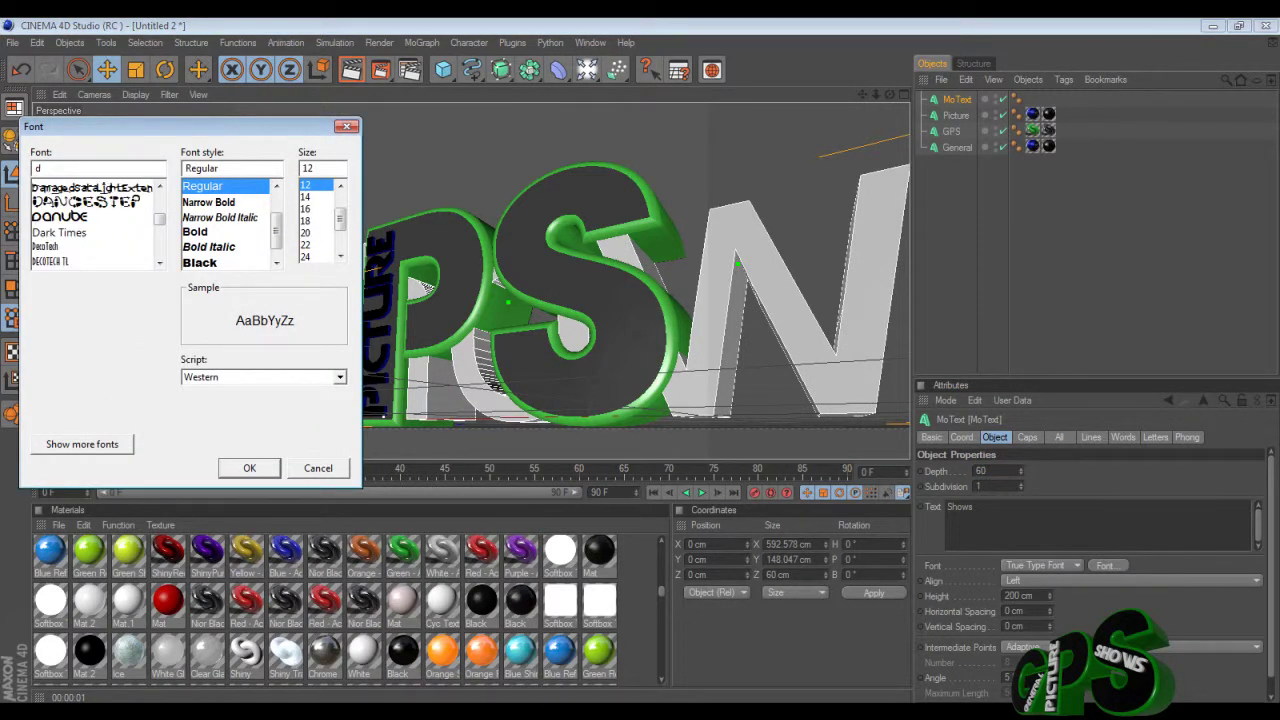
pyautogui.scroll(-1, 92, 225)
pyautogui.click(67, 261)
pyautogui.click(200, 247)
pyautogui.click(249, 468)
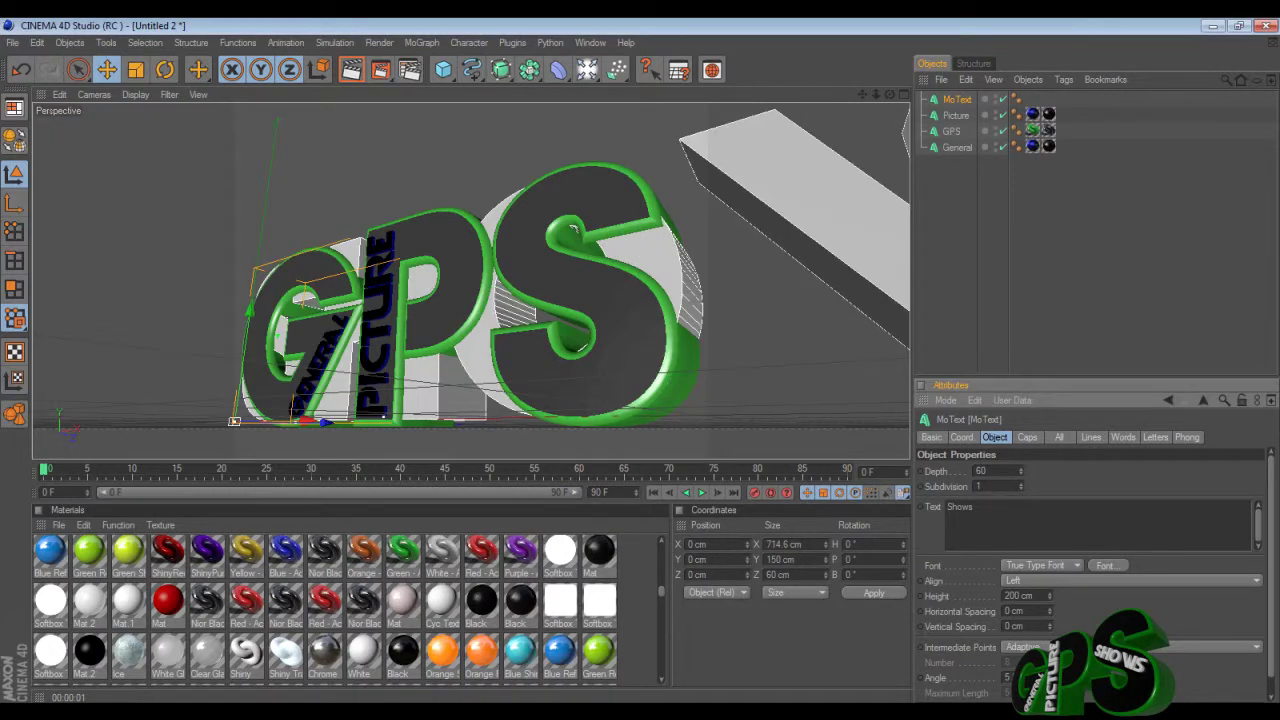
# Shrink the Shows text to a height of 27 cm and move it onto the S at about X 285 cm, Y 108 cm.
pyautogui.moveTo(1049, 596); pyautogui.dragTo(1049, 710)
pyautogui.moveTo(250, 311); pyautogui.dragTo(257, 204)
pyautogui.moveTo(326, 293); pyautogui.dragTo(560, 232)
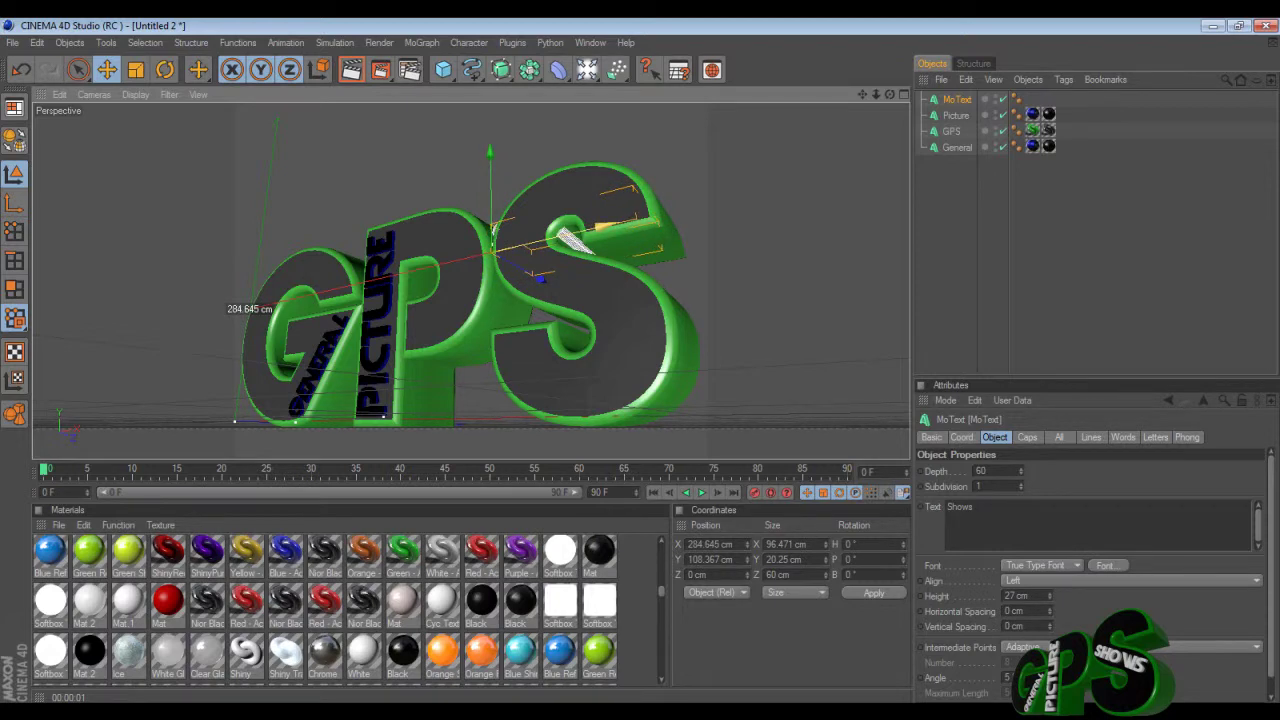
# Bank the Shows text to about 37.6° and bring it in front of the S at about X 297 cm, Y 99 cm, Z -10 cm.
pyautogui.press('r')
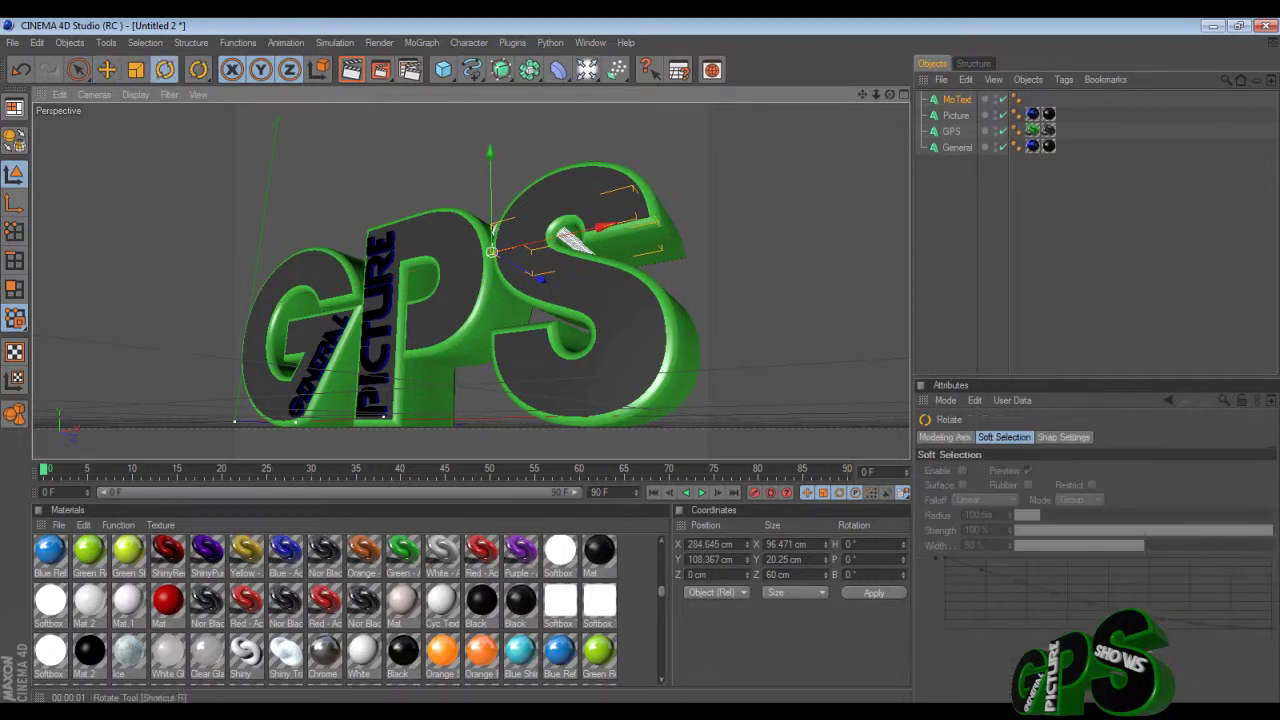
pyautogui.moveTo(563, 231); pyautogui.dragTo(548, 224)
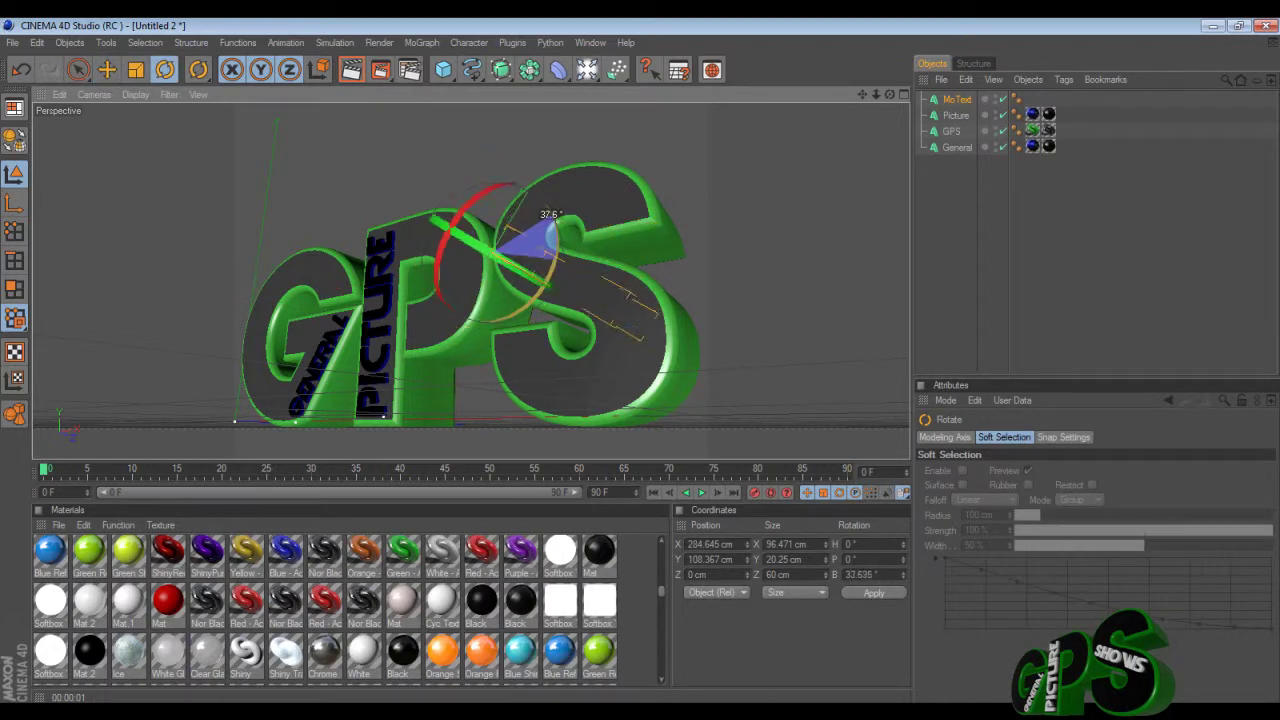
pyautogui.press('e')
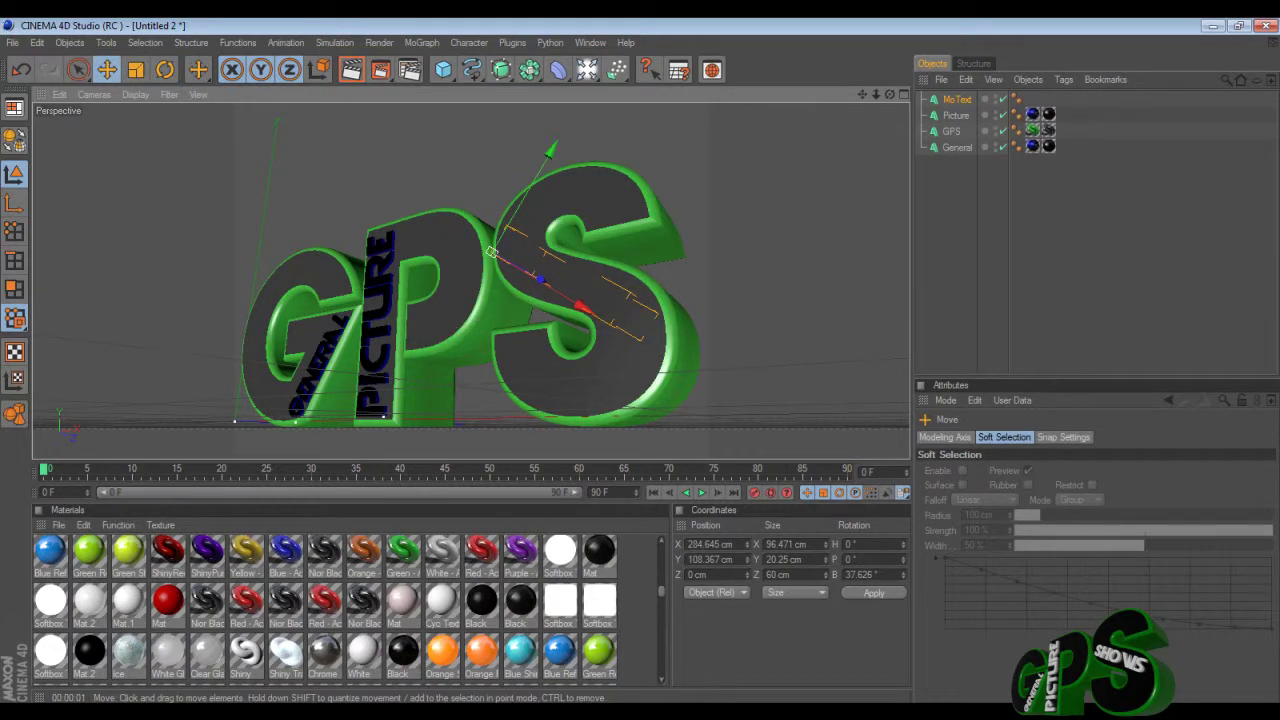
pyautogui.moveTo(540, 280); pyautogui.dragTo(481, 247)
pyautogui.moveTo(575, 301); pyautogui.dragTo(592, 312)
# Reduce the Shows text's bank to about 27.8° and lower it along the S's diagonal to about X 293 cm, Y 91 cm.
pyautogui.press('r')
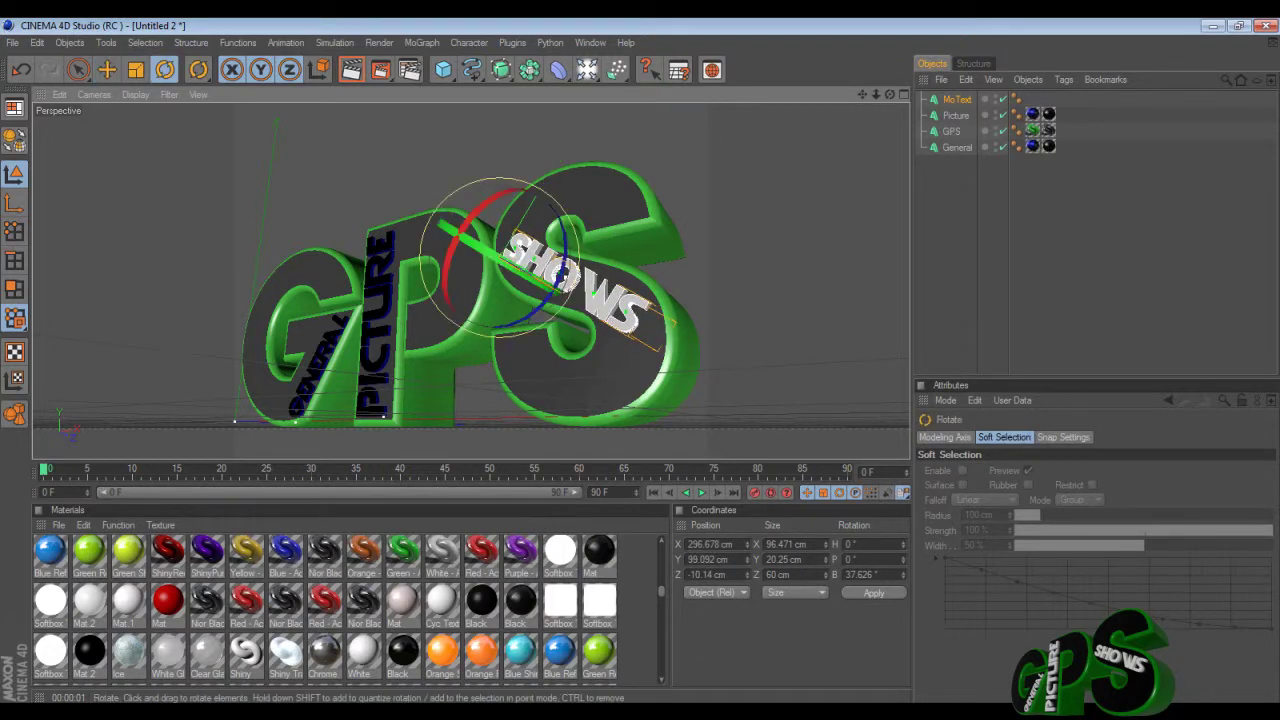
pyautogui.moveTo(565, 278); pyautogui.dragTo(565, 266)
pyautogui.press('e')
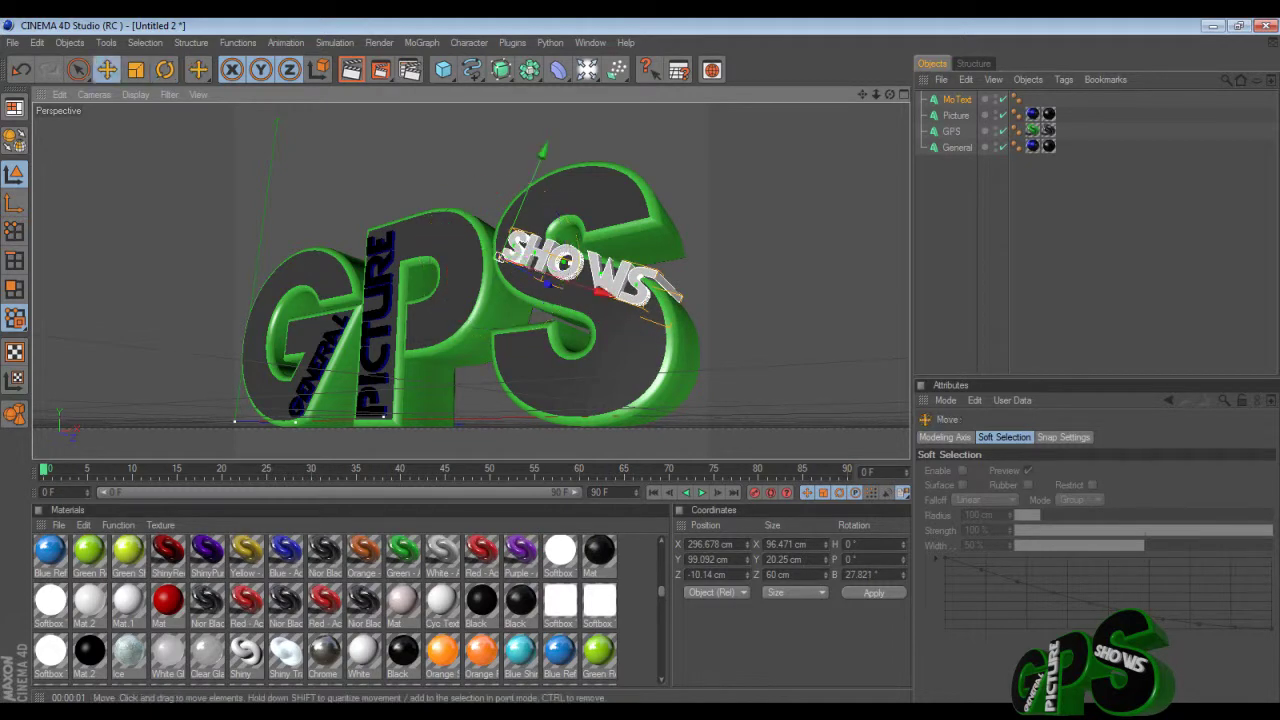
pyautogui.moveTo(544, 150); pyautogui.dragTo(538, 163)
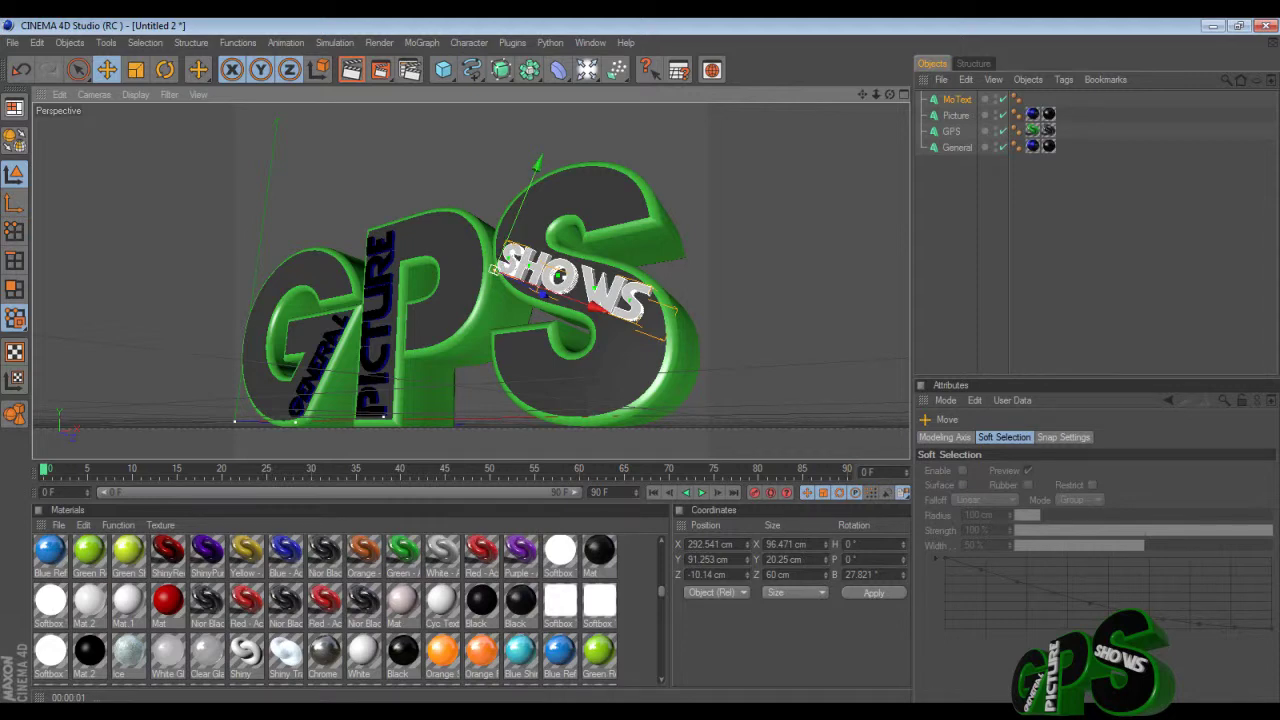
# Rename the new MoText object as Shows.
pyautogui.doubleClick(957, 99)
pyautogui.press('BackSpace')
pyautogui.write('Shows')
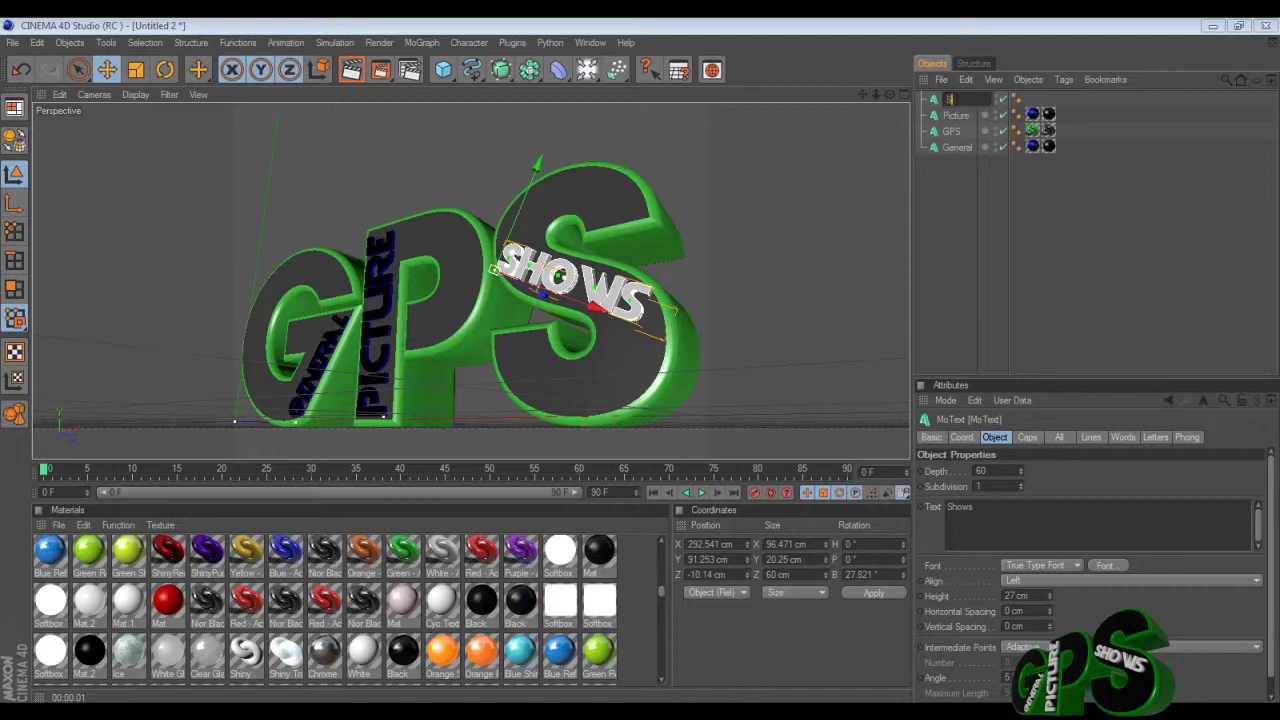
pyautogui.press('Return')
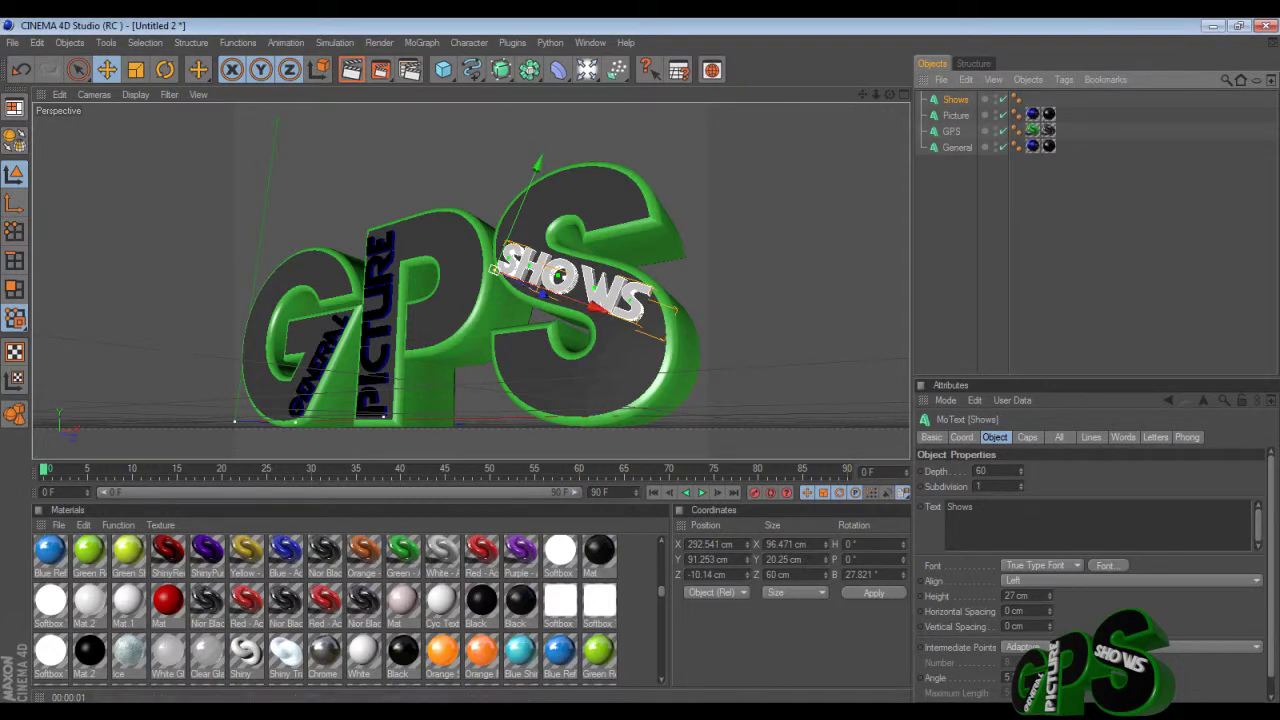
# Set the Shows text's height to 25 cm, shift it to about X 297 cm, Y 89 cm, and test-render.
pyautogui.click(1049, 599)
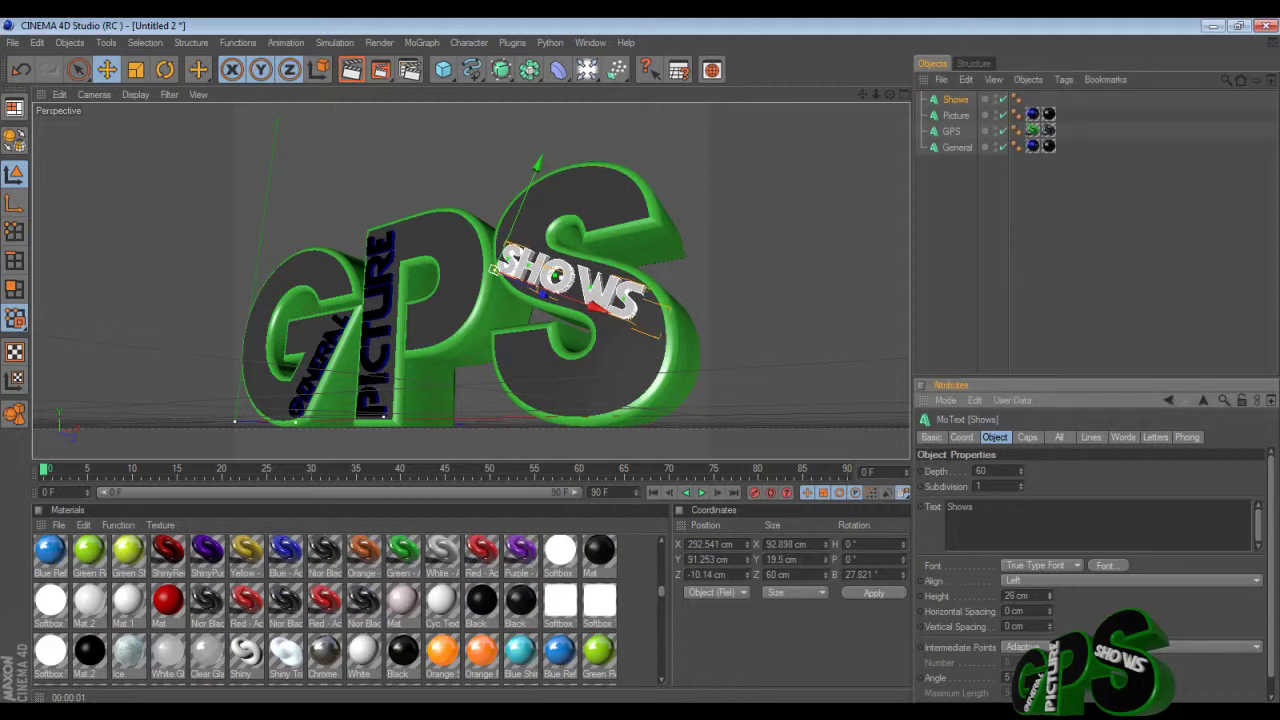
pyautogui.moveTo(598, 308); pyautogui.dragTo(605, 310)
pyautogui.click(1049, 599)
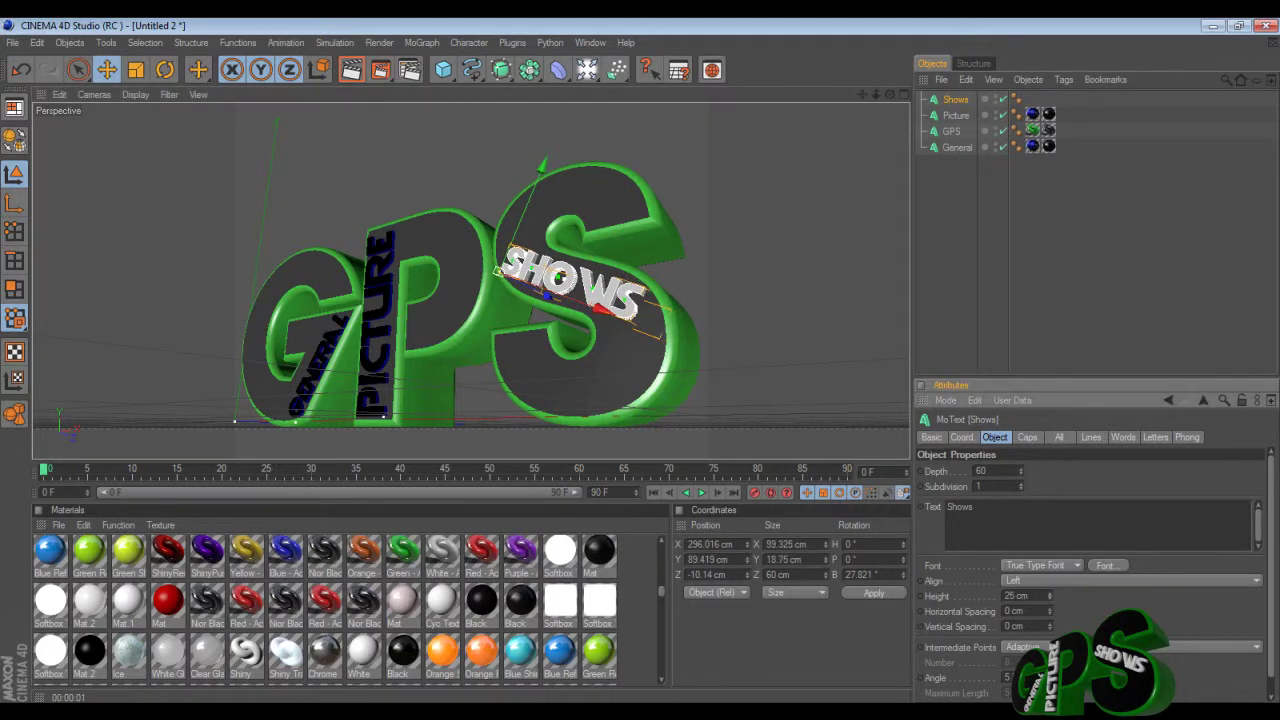
pyautogui.moveTo(601, 309); pyautogui.dragTo(604, 310)
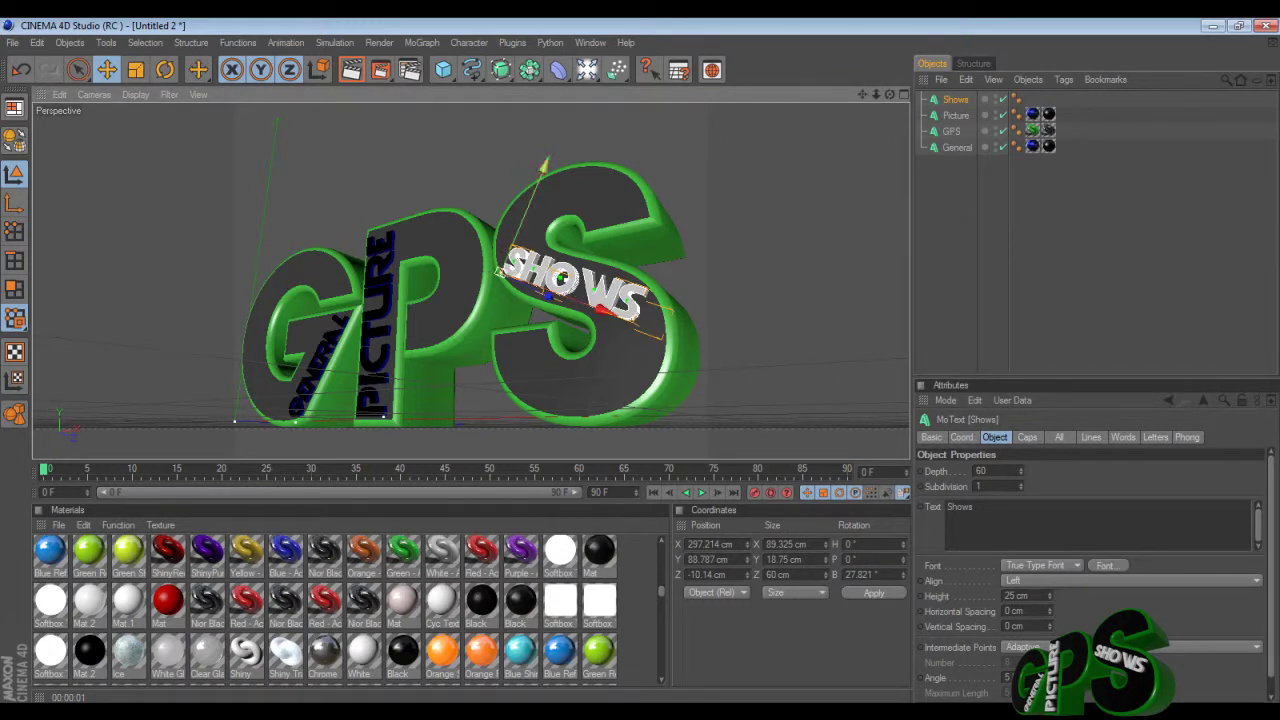
pyautogui.hotkey('ctrl', 'r')
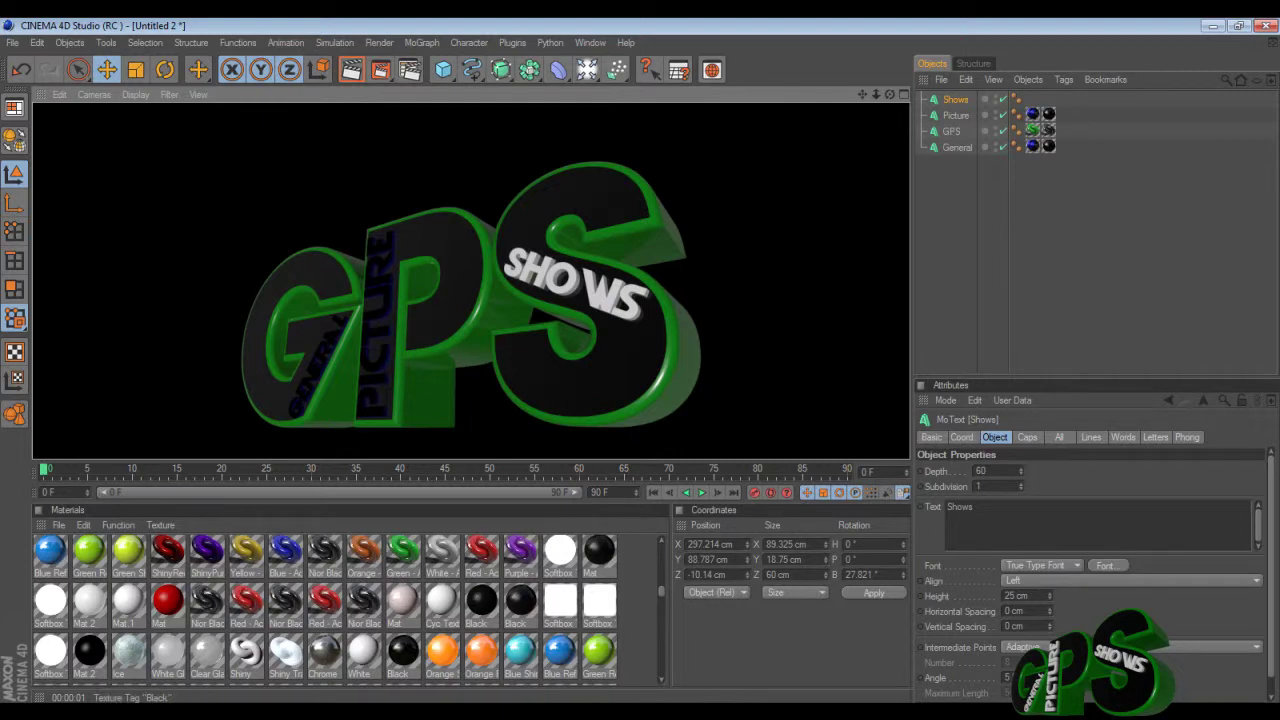
# Remove the blue and black materials from the General and Picture texts and test-render the logo.
pyautogui.click(1048, 147)
pyautogui.press('Delete')
pyautogui.click(1033, 147)
pyautogui.press('Delete')
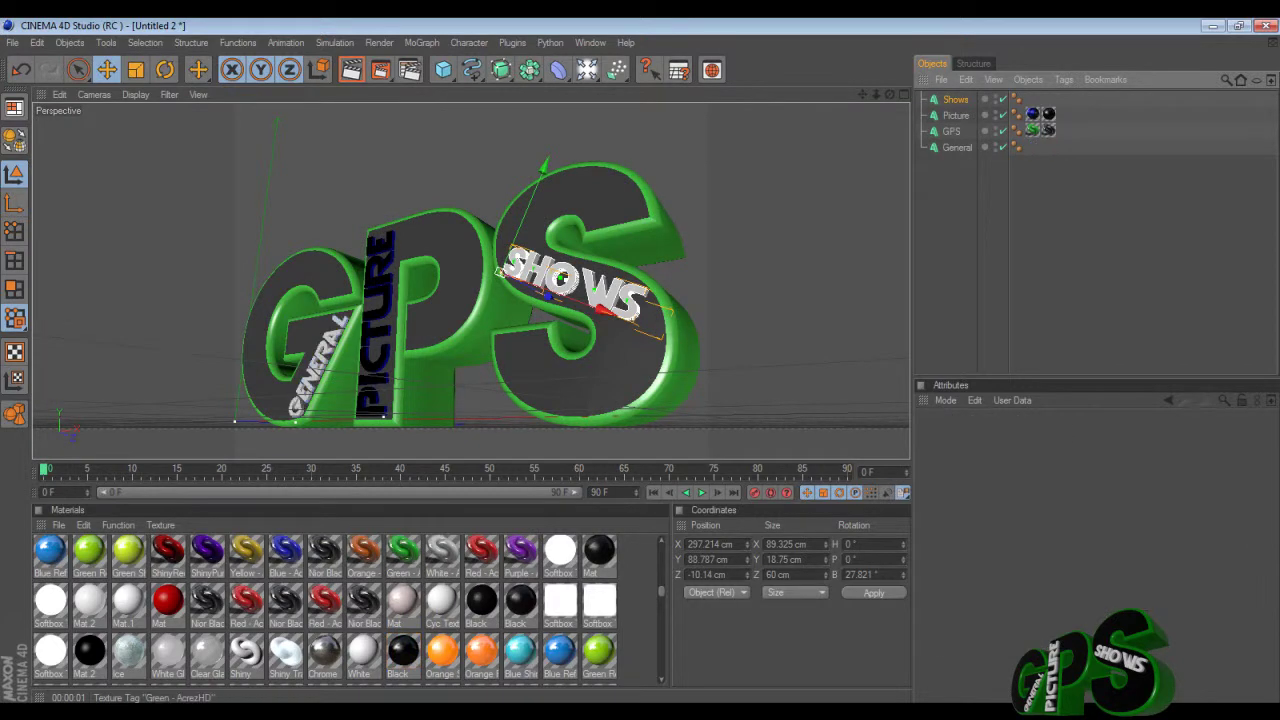
pyautogui.click(1033, 115)
pyautogui.press('Delete')
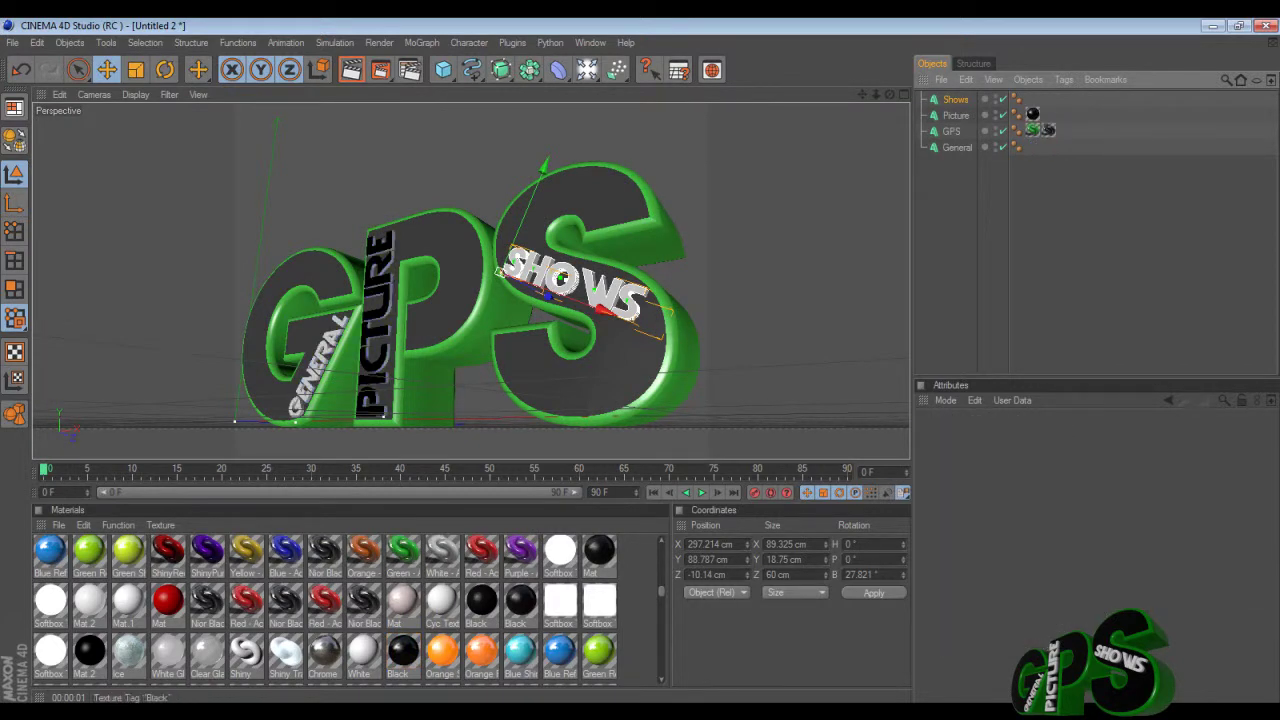
pyautogui.press('Delete')
pyautogui.click(352, 69)
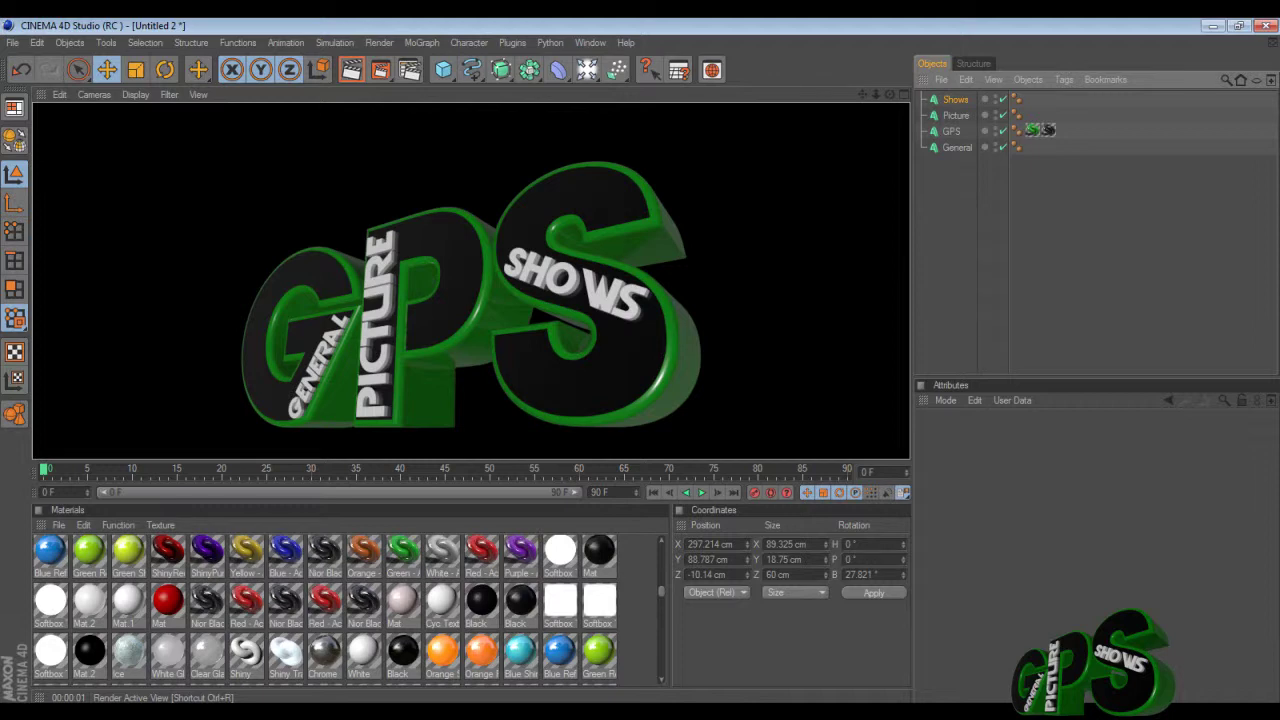
# Fine-tune the Shows text's bank to about 28° and test-render the logo.
pyautogui.click(951, 131)
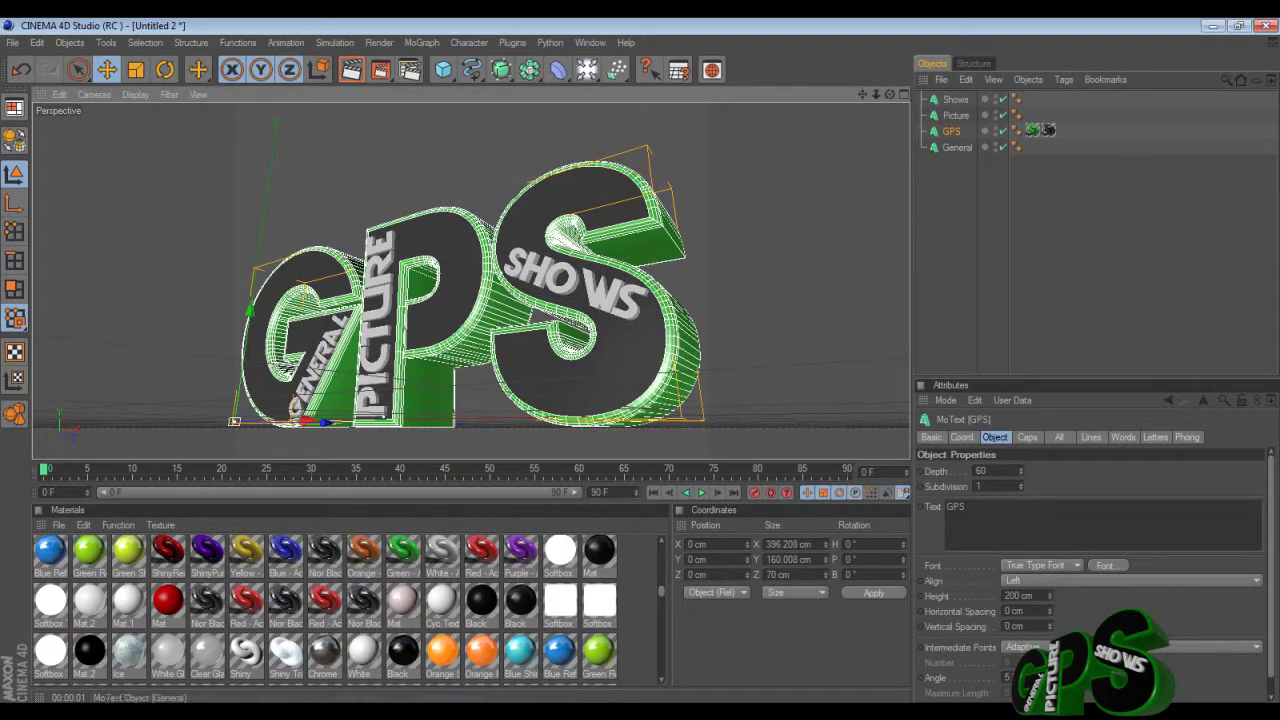
pyautogui.click(562, 278)
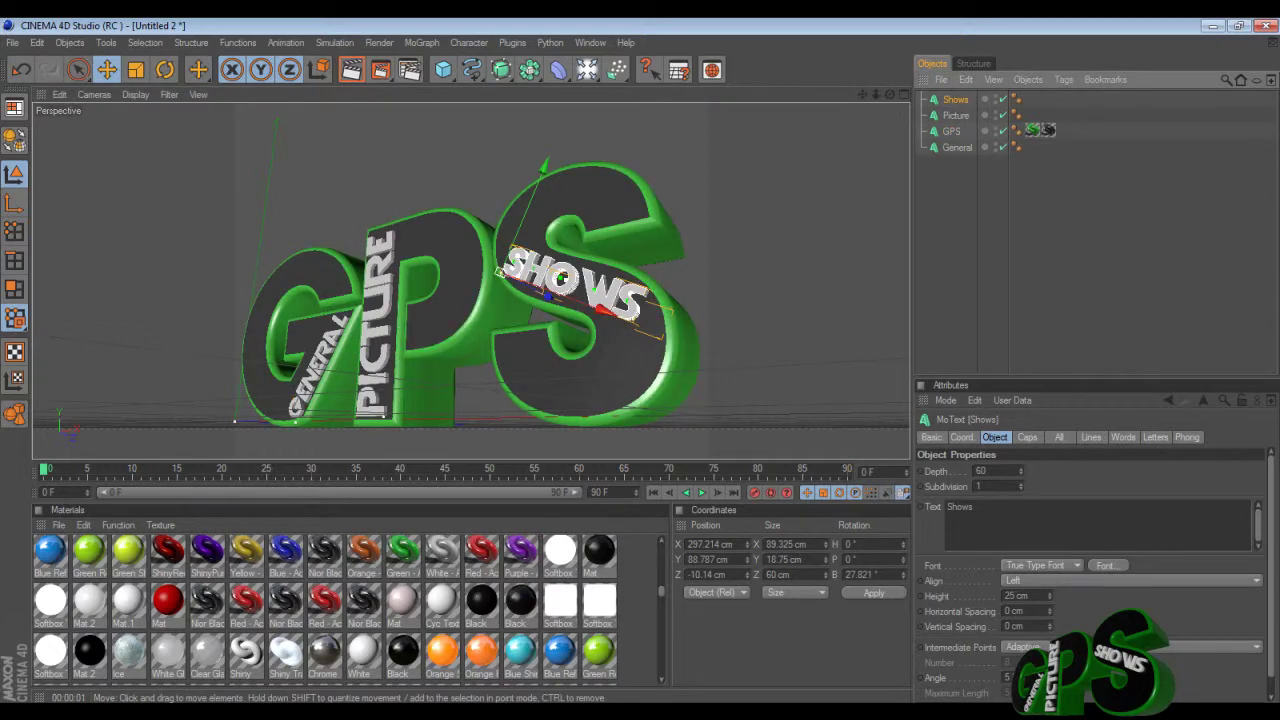
pyautogui.press('r')
pyautogui.moveTo(563, 278)
pyautogui.mouseDown()
pyautogui.moveTo(567, 265)
pyautogui.moveTo(563, 277)
pyautogui.mouseUp()
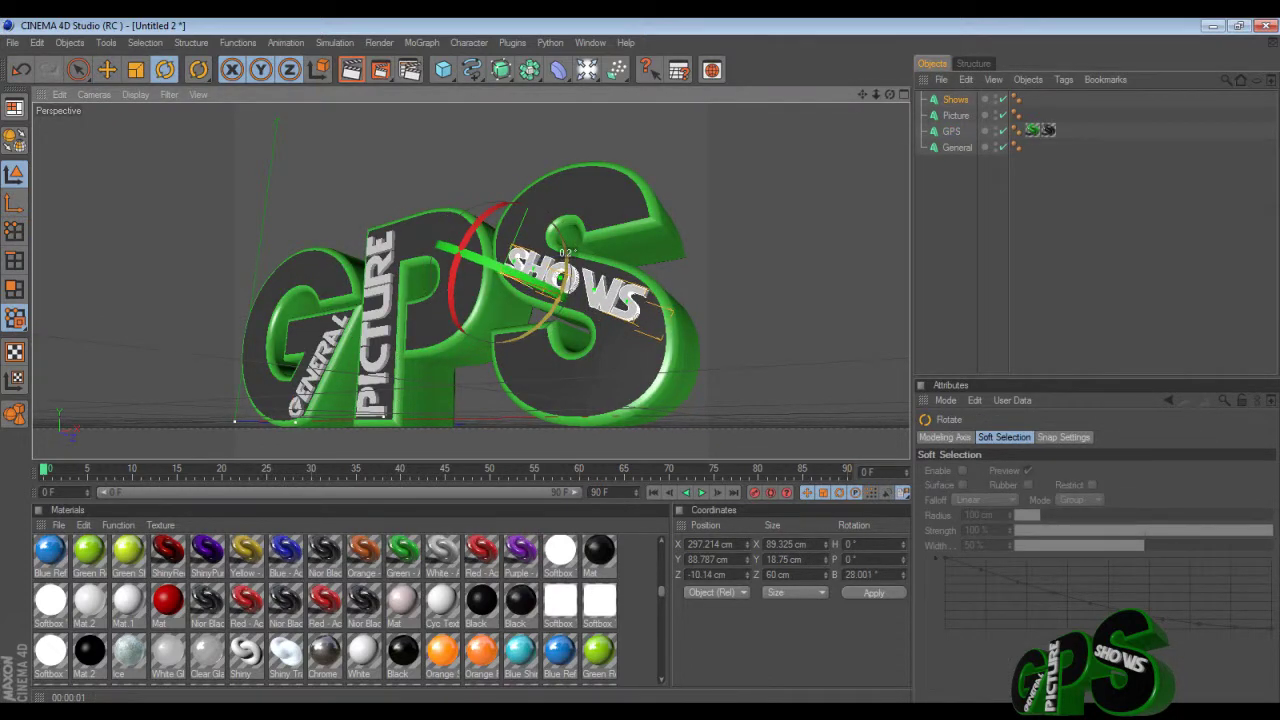
pyautogui.click(351, 69)
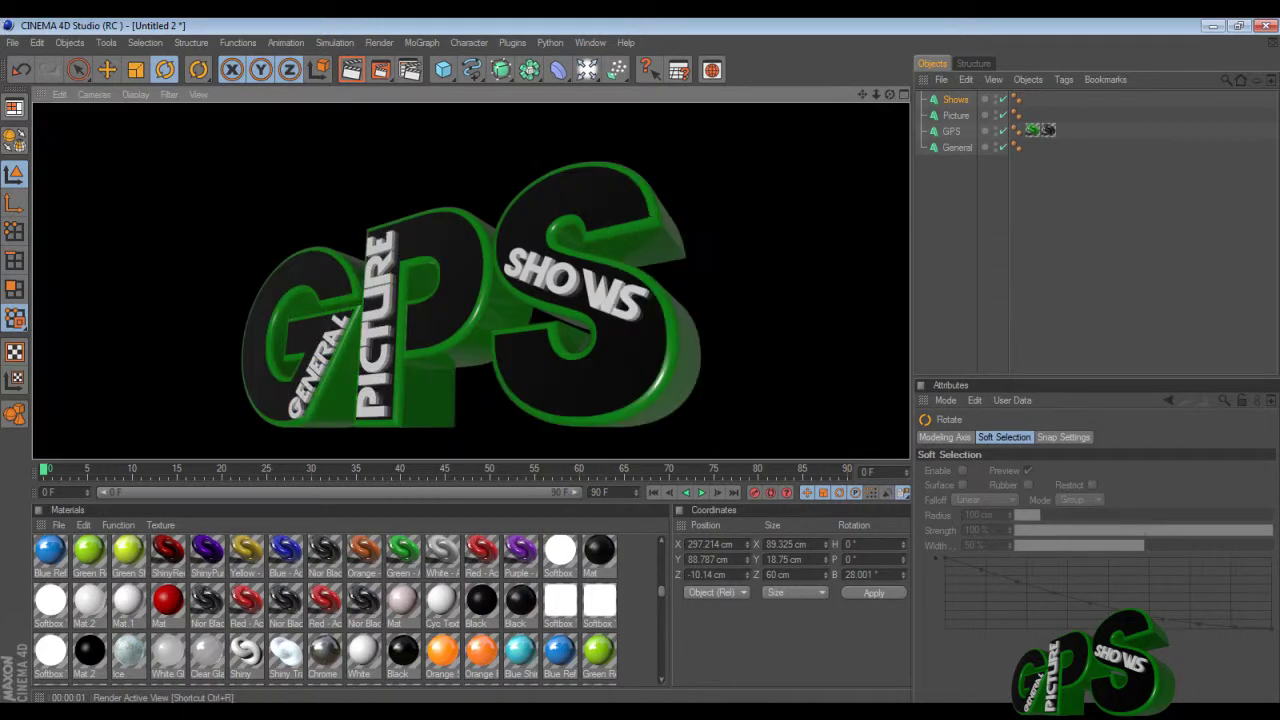
# Deselect everything, orbit the view slightly around the logo, and test-render it from the new angle.
pyautogui.click(780, 220)
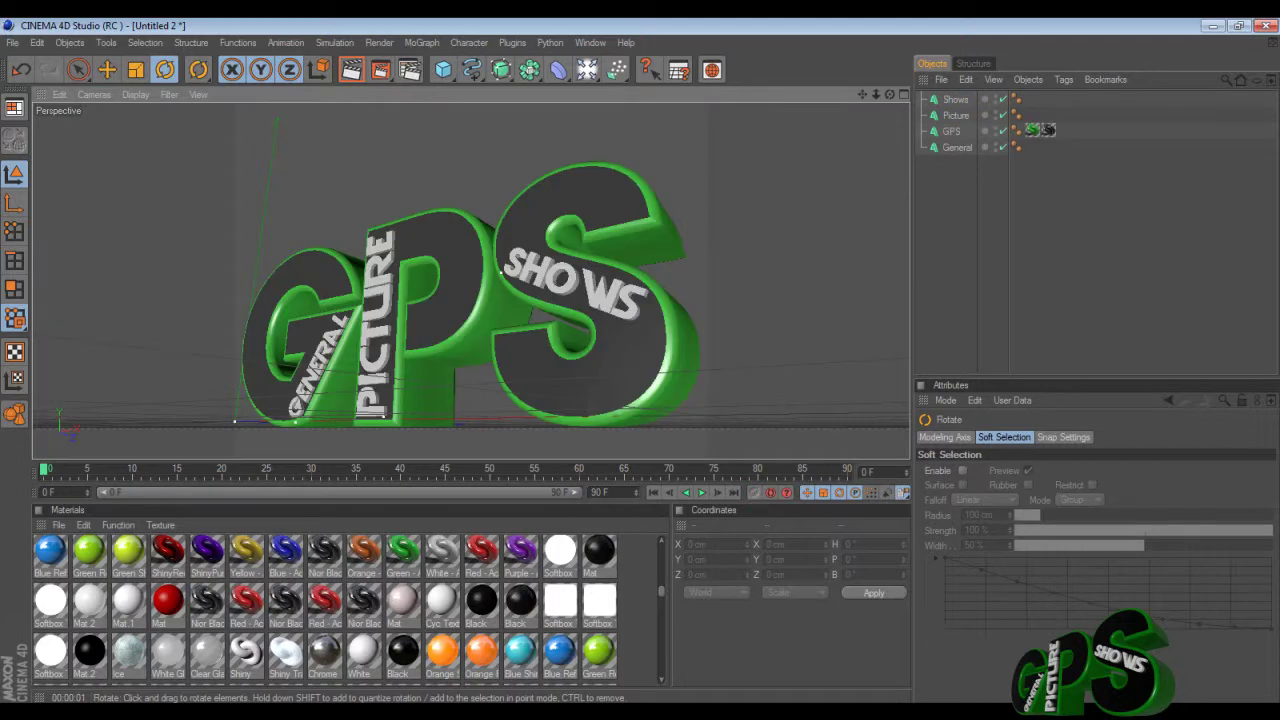
pyautogui.moveTo(890, 94); pyautogui.dragTo(864, 98)
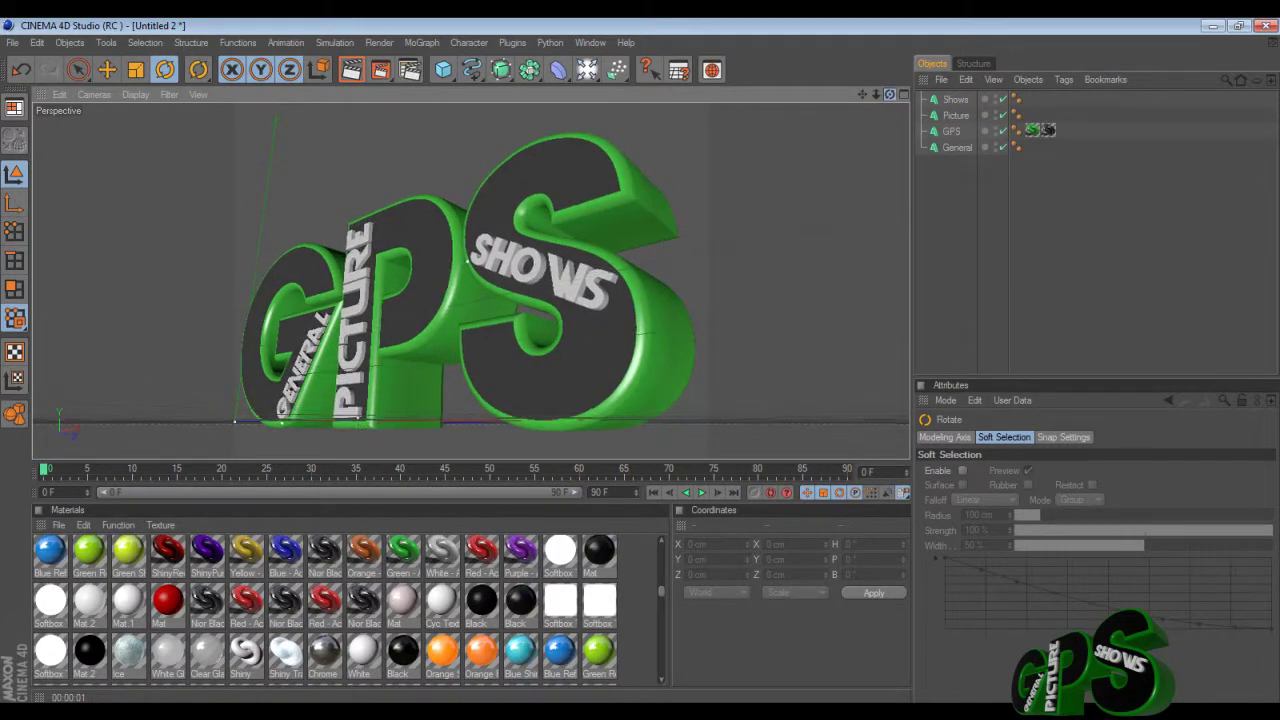
pyautogui.click(352, 69)
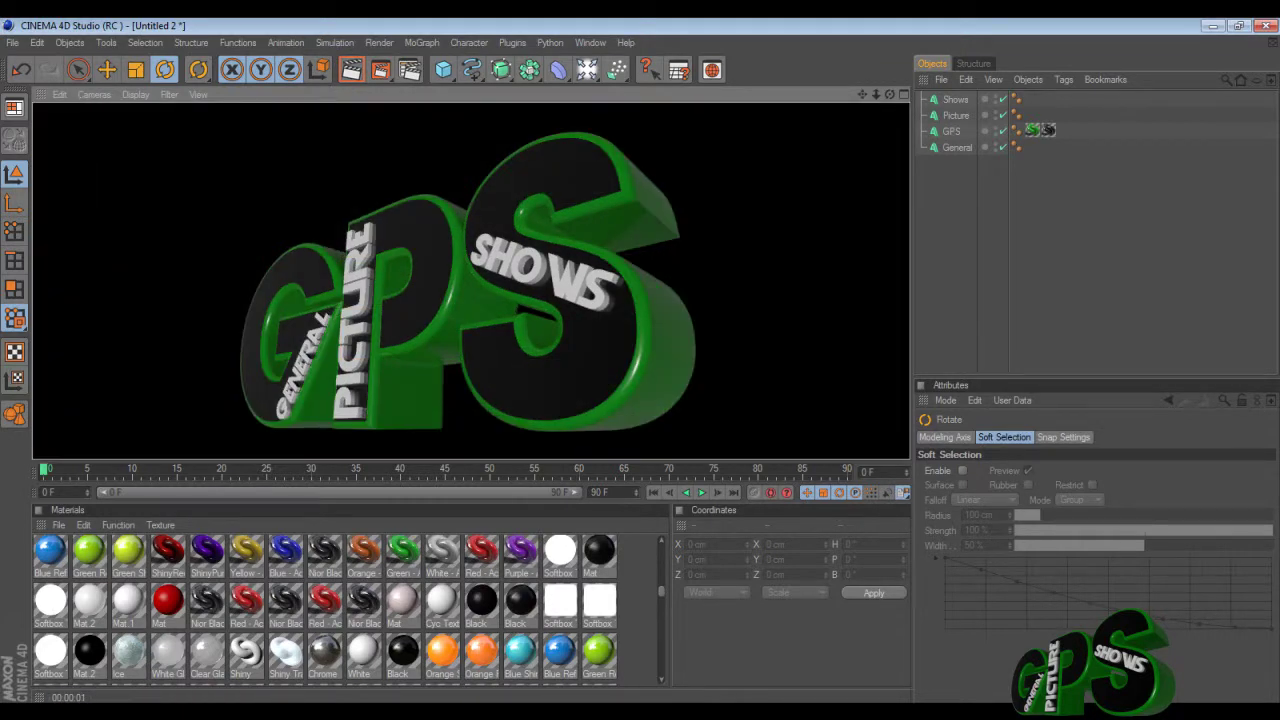
# Set the render output size to 1080 pixels wide and 720 pixels high.
pyautogui.click(409, 69)
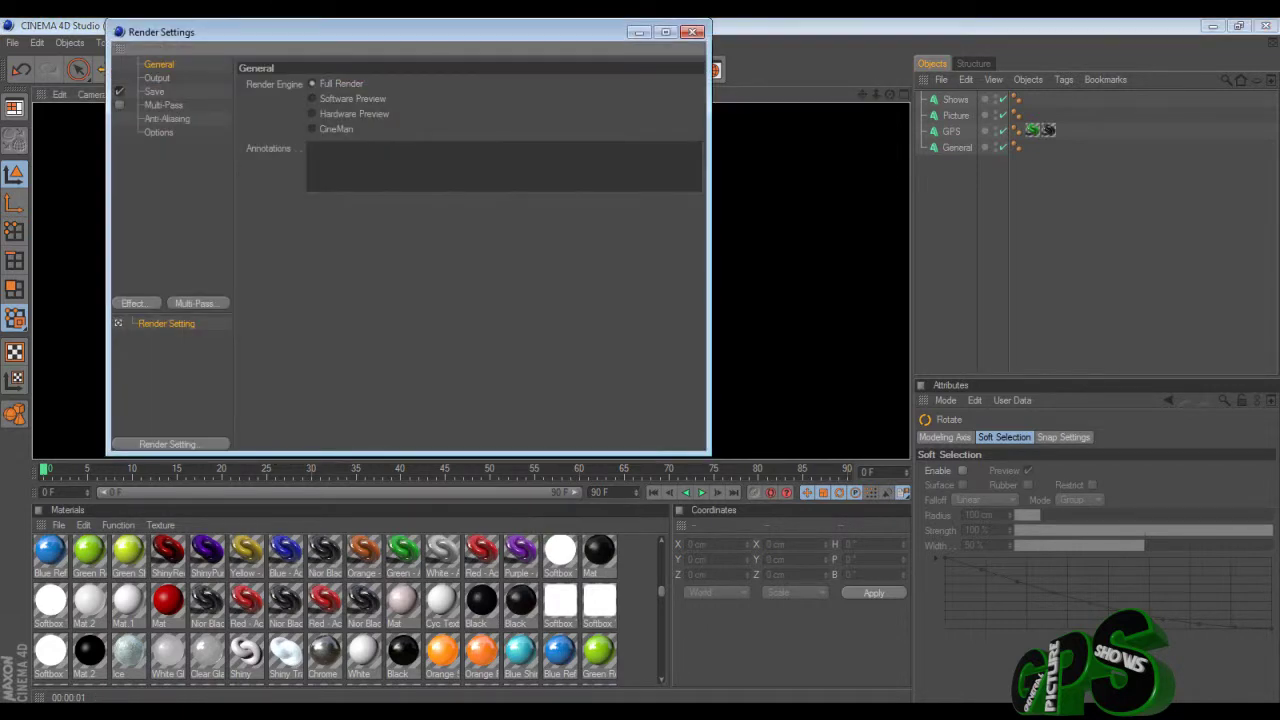
pyautogui.click(157, 78)
pyautogui.doubleClick(331, 100)
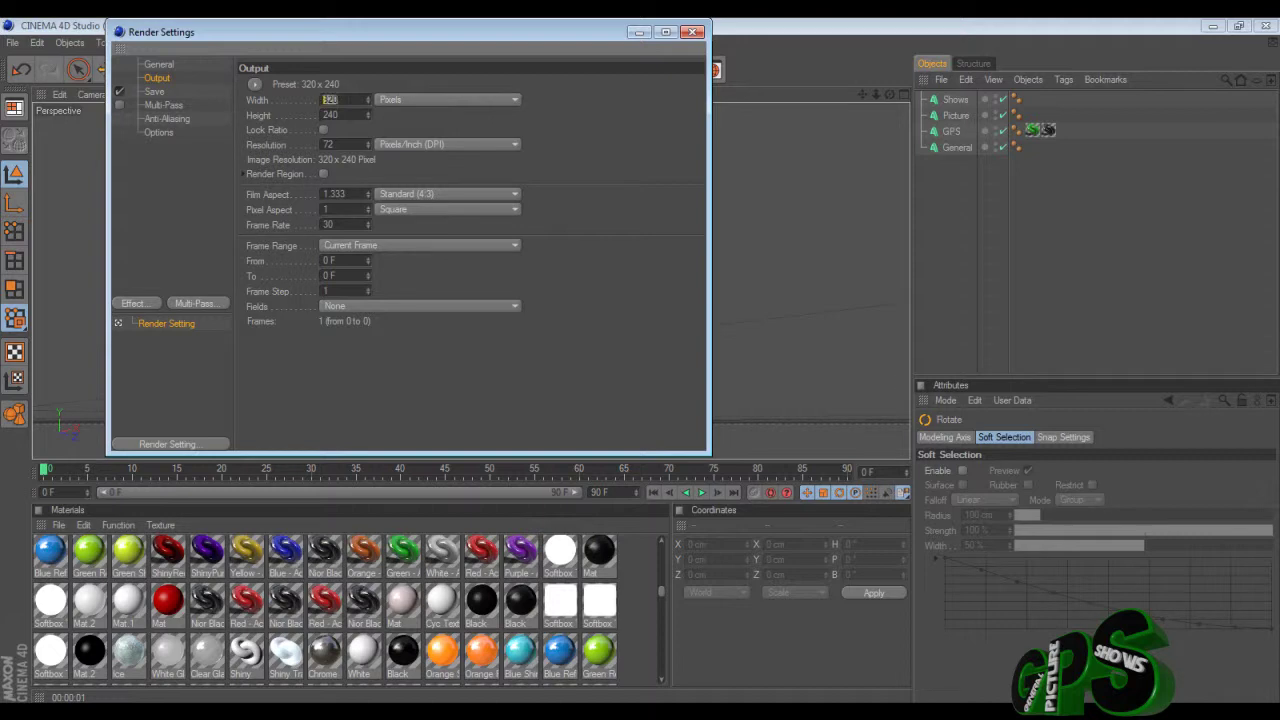
pyautogui.write('1080')
pyautogui.press('Return')
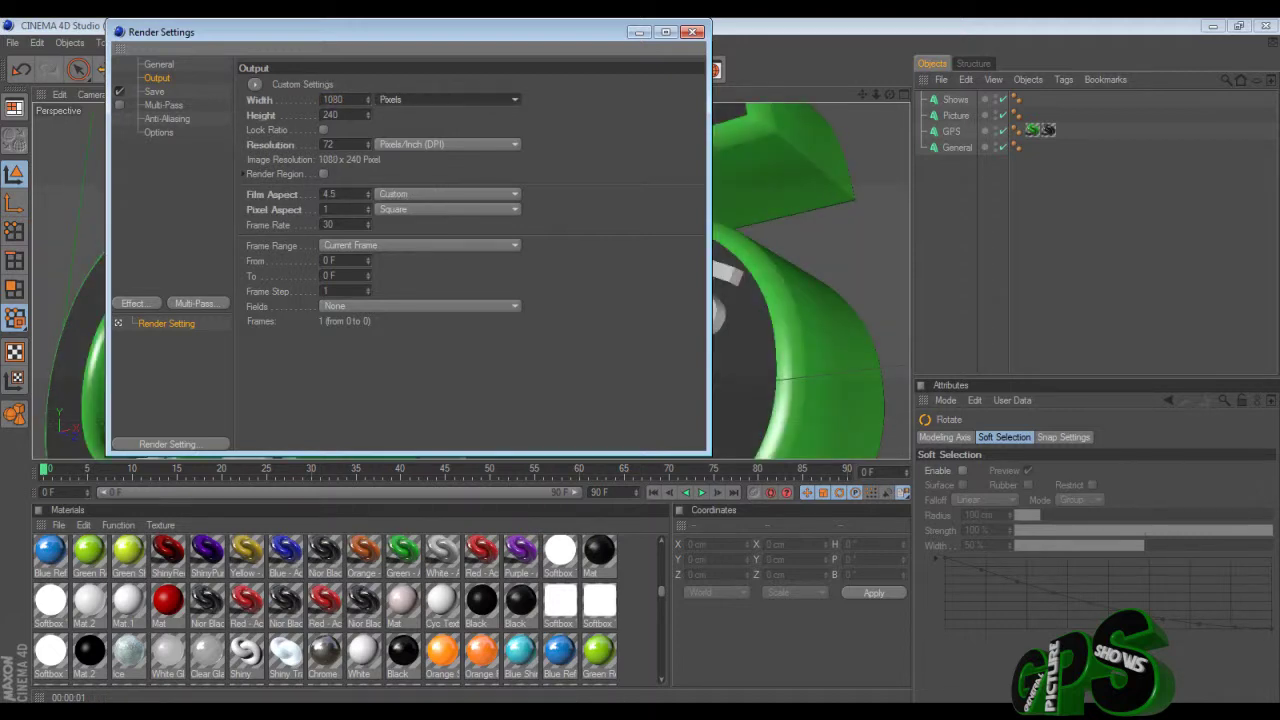
pyautogui.moveTo(350, 32); pyautogui.dragTo(396, 32)
pyautogui.click(386, 115)
pyautogui.doubleClick(384, 115)
pyautogui.press('BackSpace')
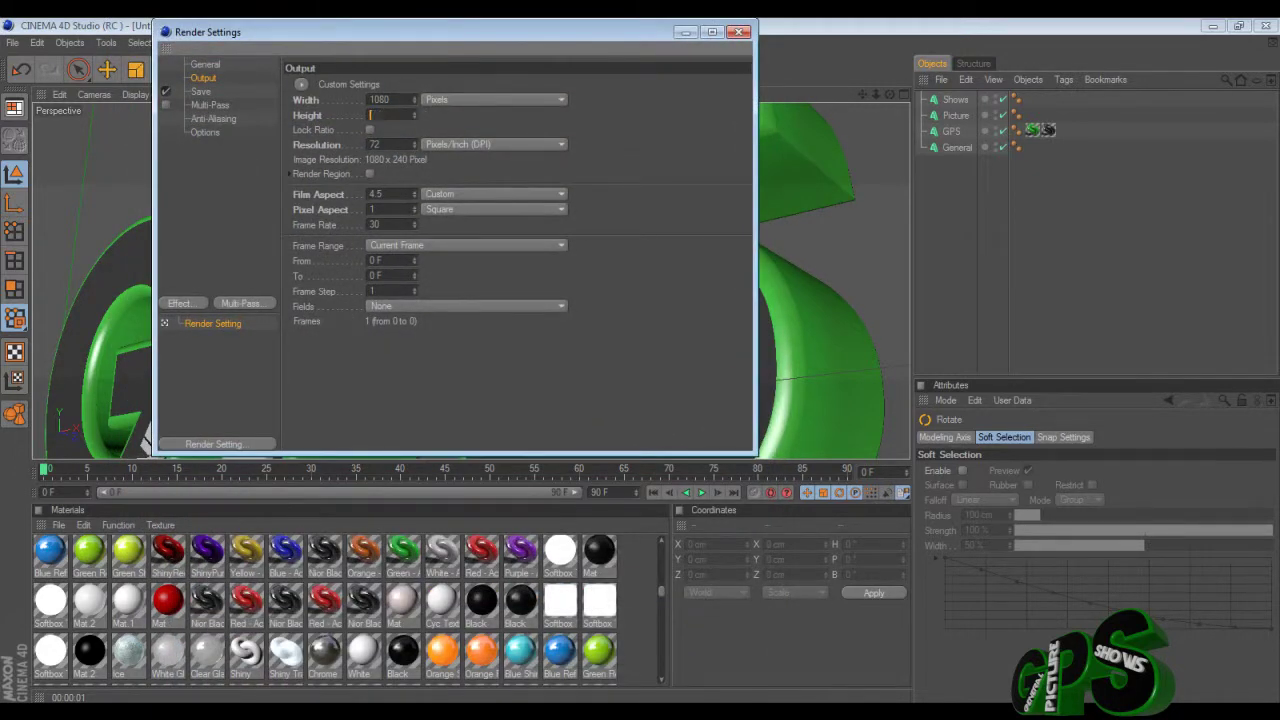
pyautogui.write('720')
pyautogui.press('Return')
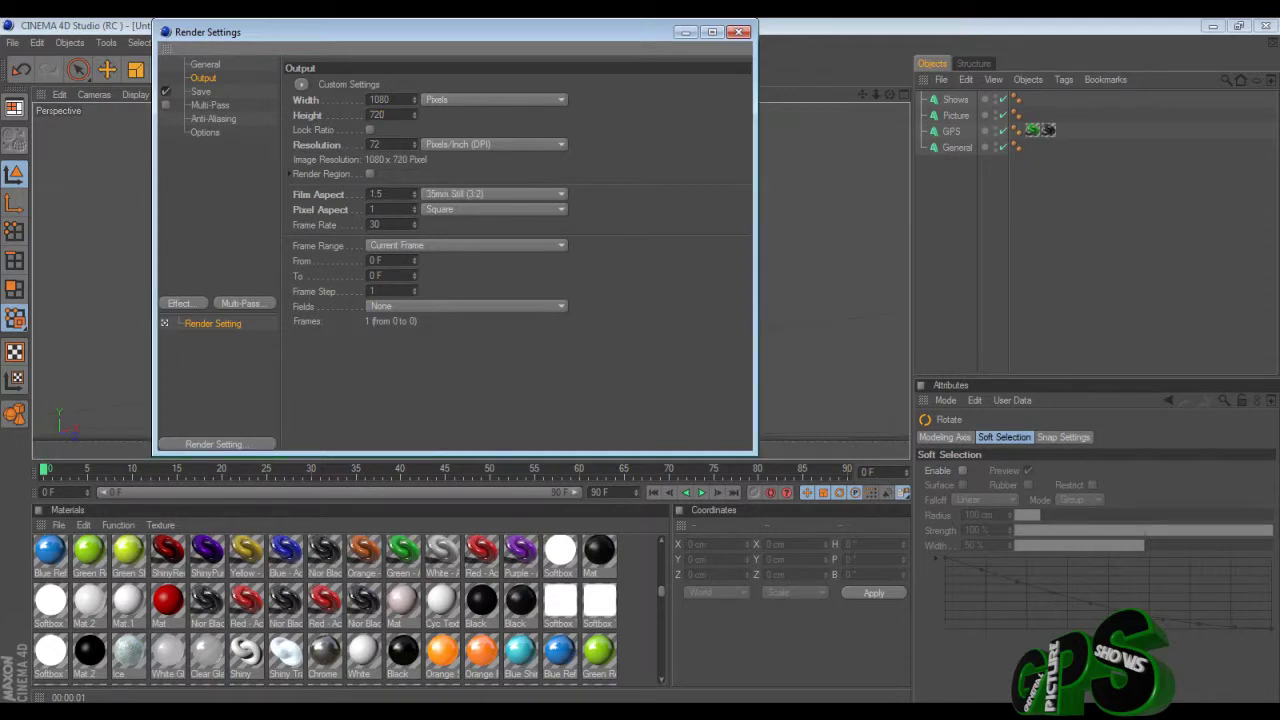
# Keep the render output size in pixels and set the frame range to Current Frame.
pyautogui.click(494, 100)
pyautogui.click(480, 113)
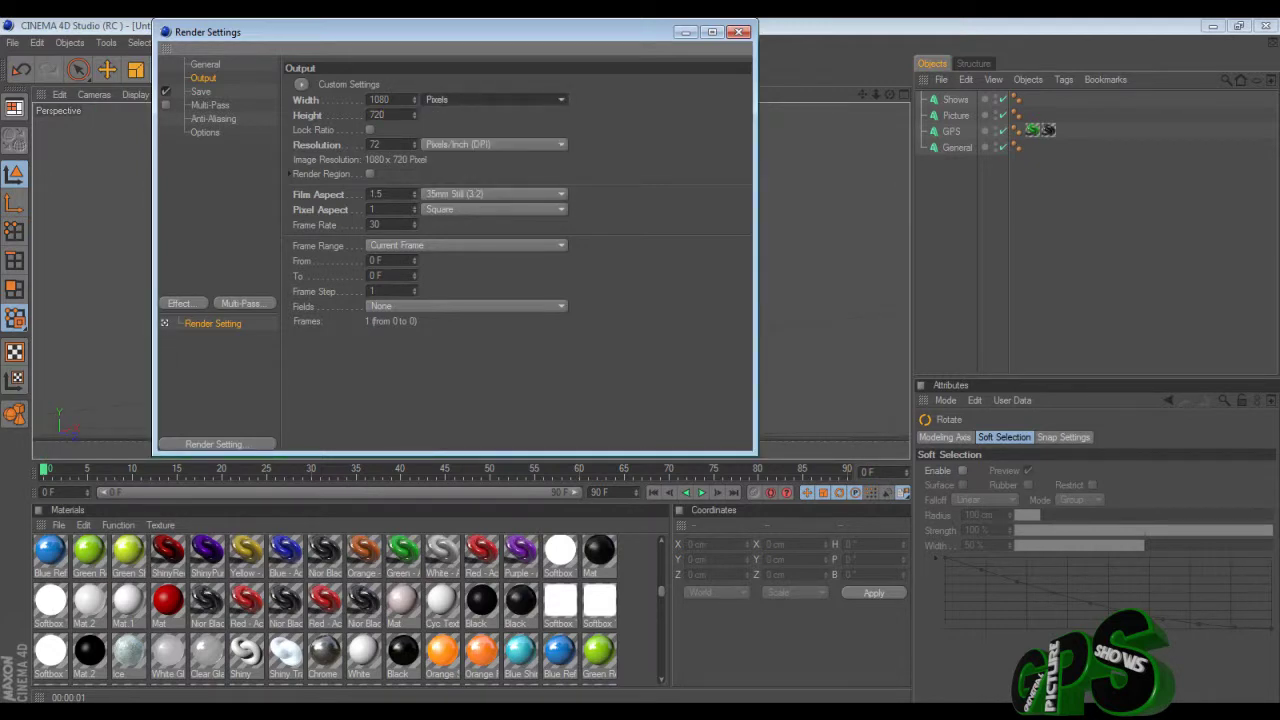
pyautogui.click(466, 245)
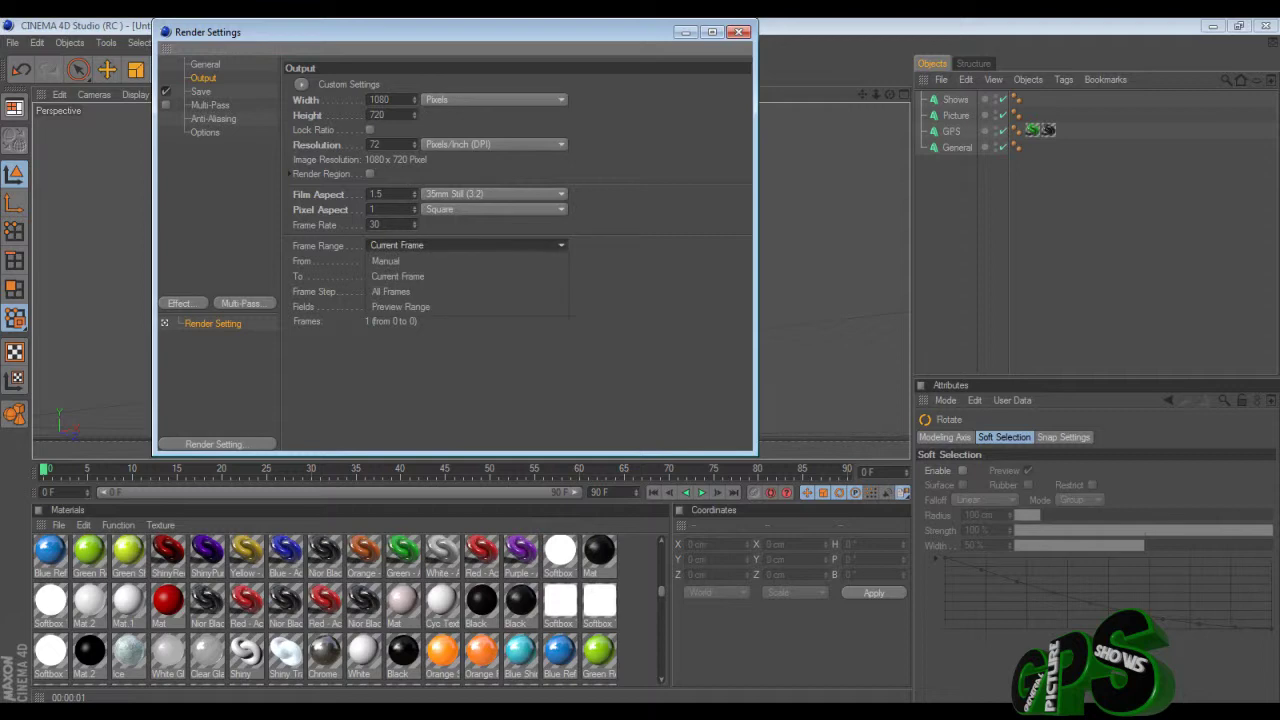
pyautogui.click(398, 276)
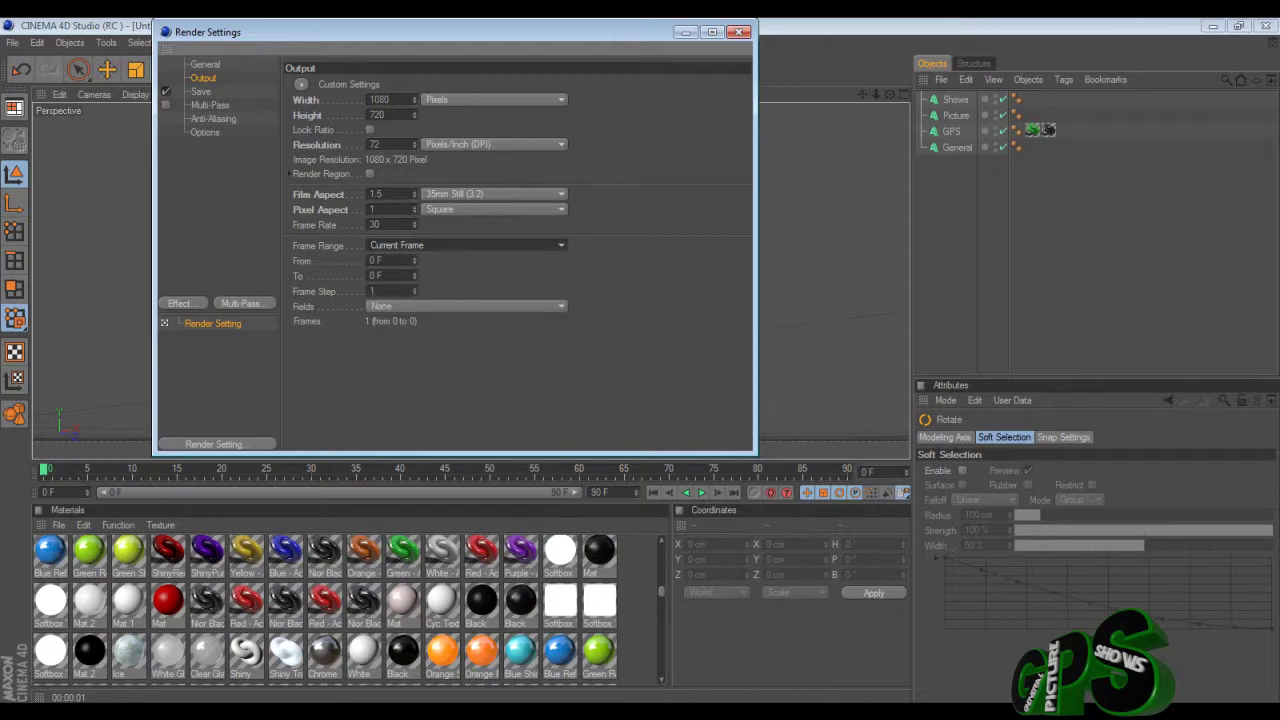
# Set the rendered image to save on the Desktop under the file name watrmark.
pyautogui.click(201, 91)
pyautogui.click(731, 113)
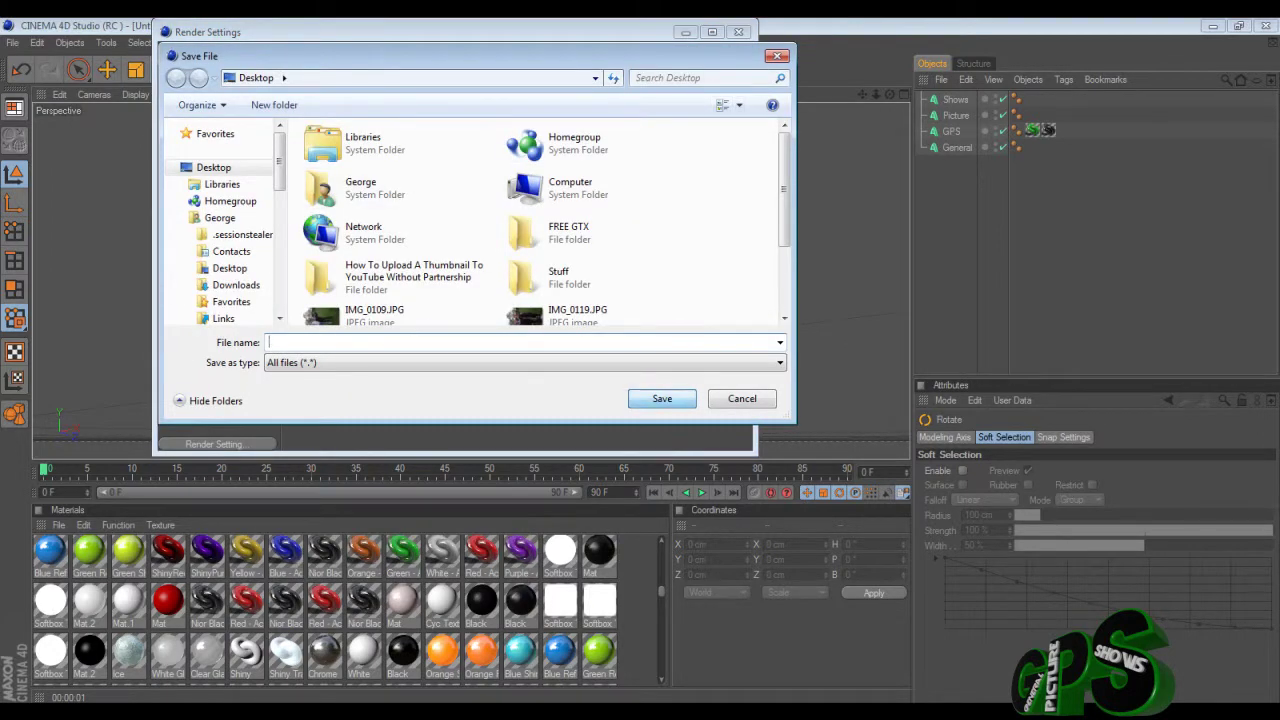
pyautogui.write('wat')
pyautogui.write('mark')
pyautogui.press('Return')
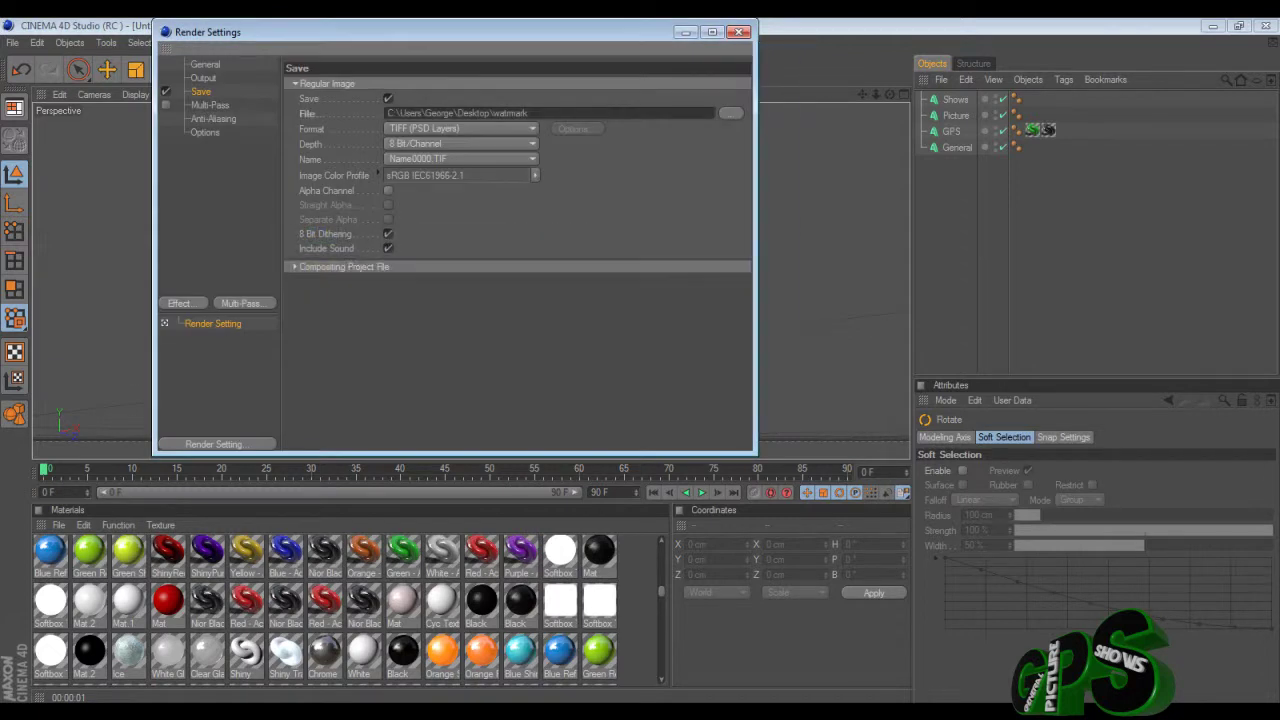
# Set the saved image's format to JPEG with the alpha channel enabled, and close the render settings.
pyautogui.click(460, 129)
pyautogui.click(460, 205)
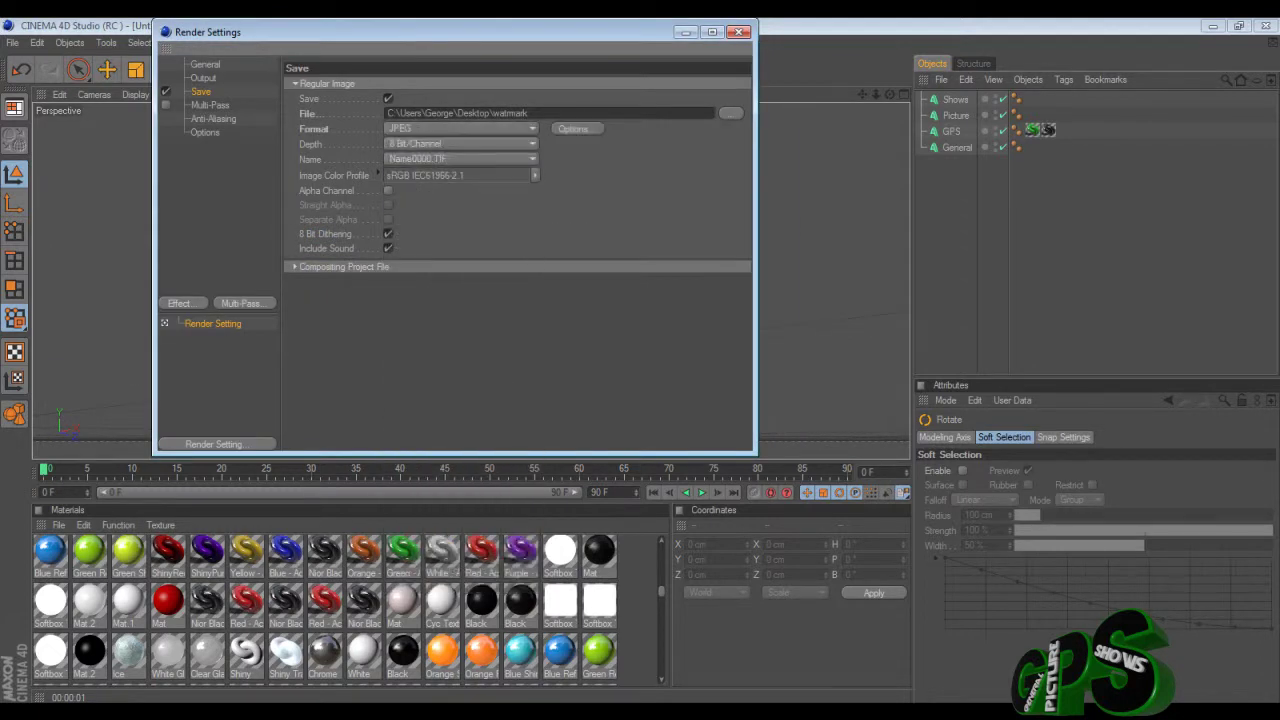
pyautogui.click(388, 190)
pyautogui.click(210, 105)
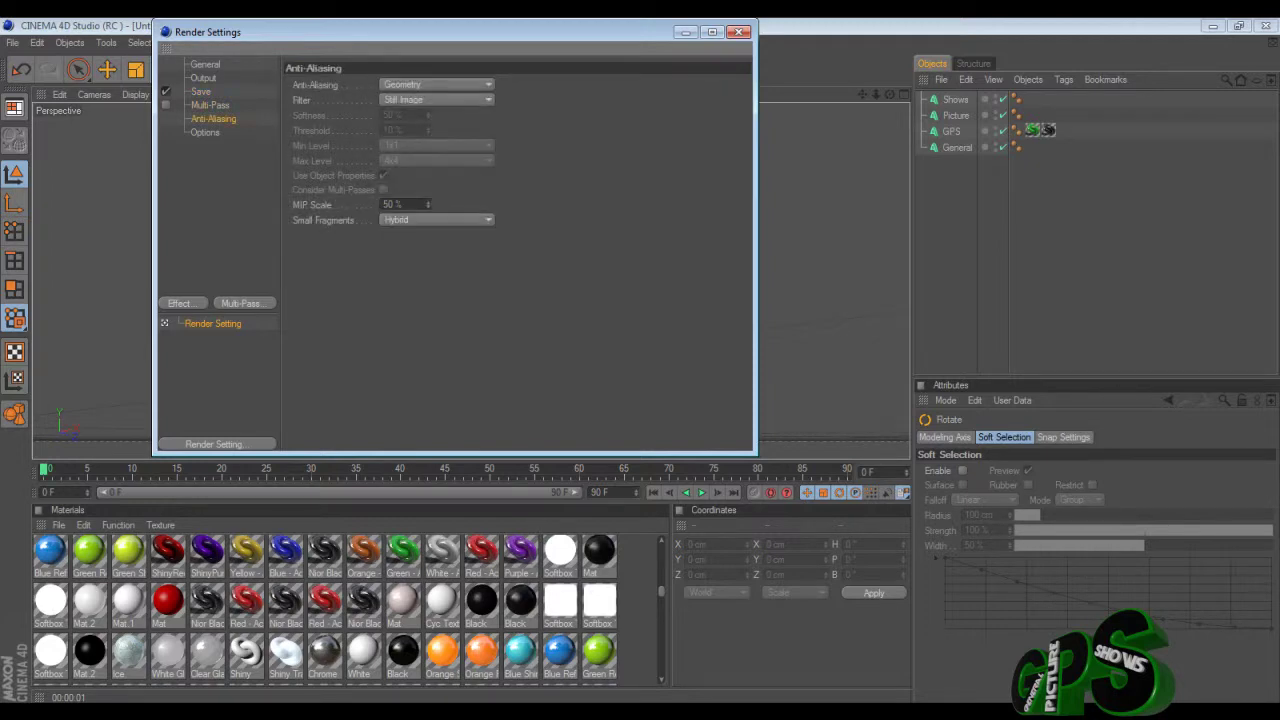
pyautogui.click(205, 132)
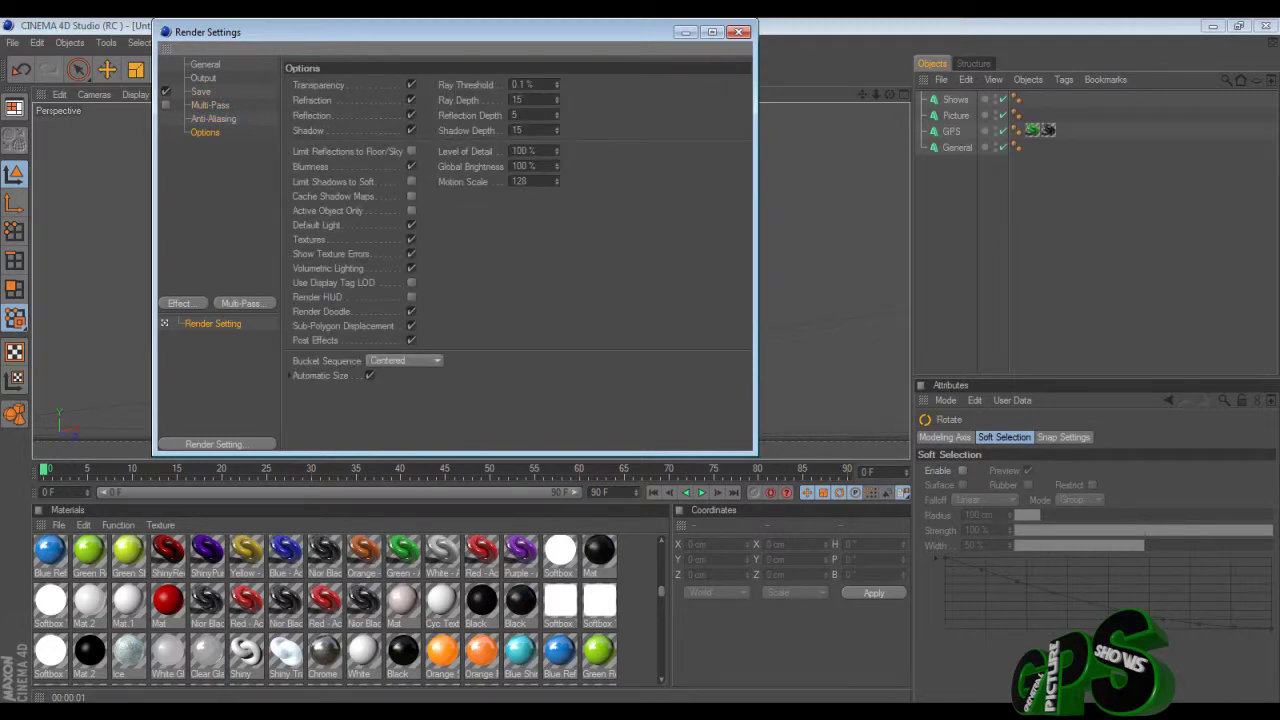
pyautogui.click(179, 303)
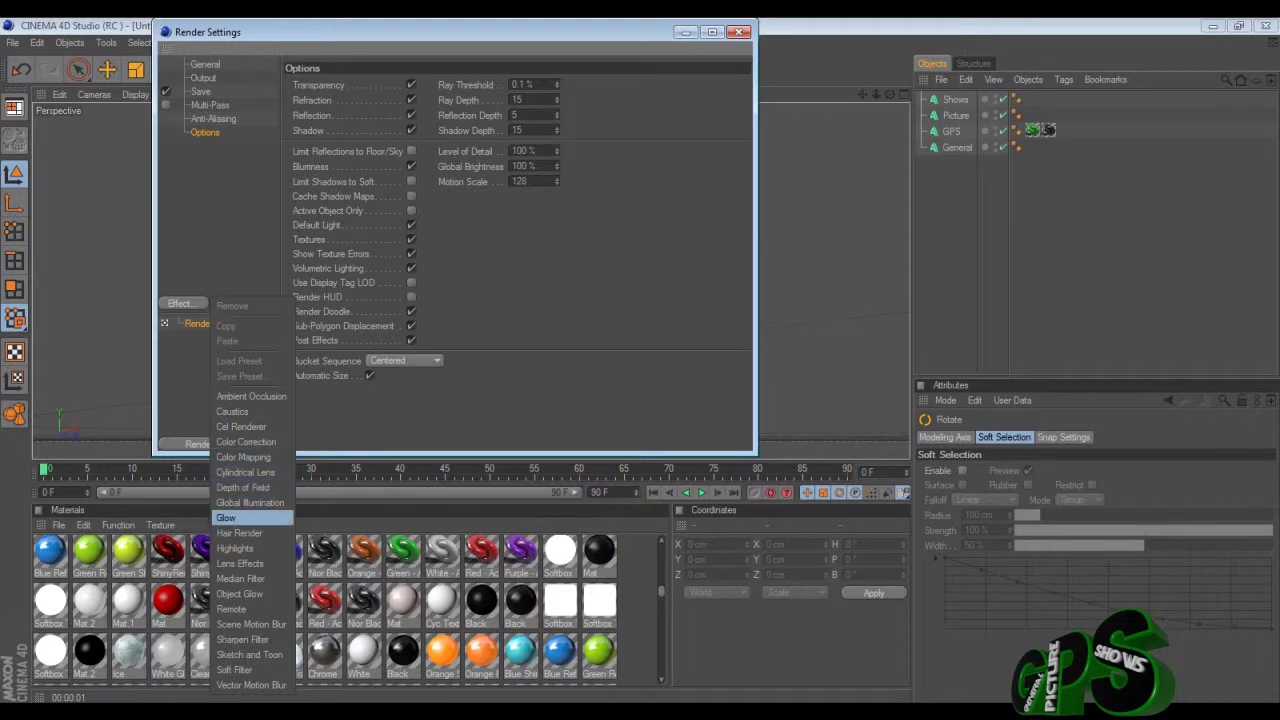
pyautogui.click(738, 32)
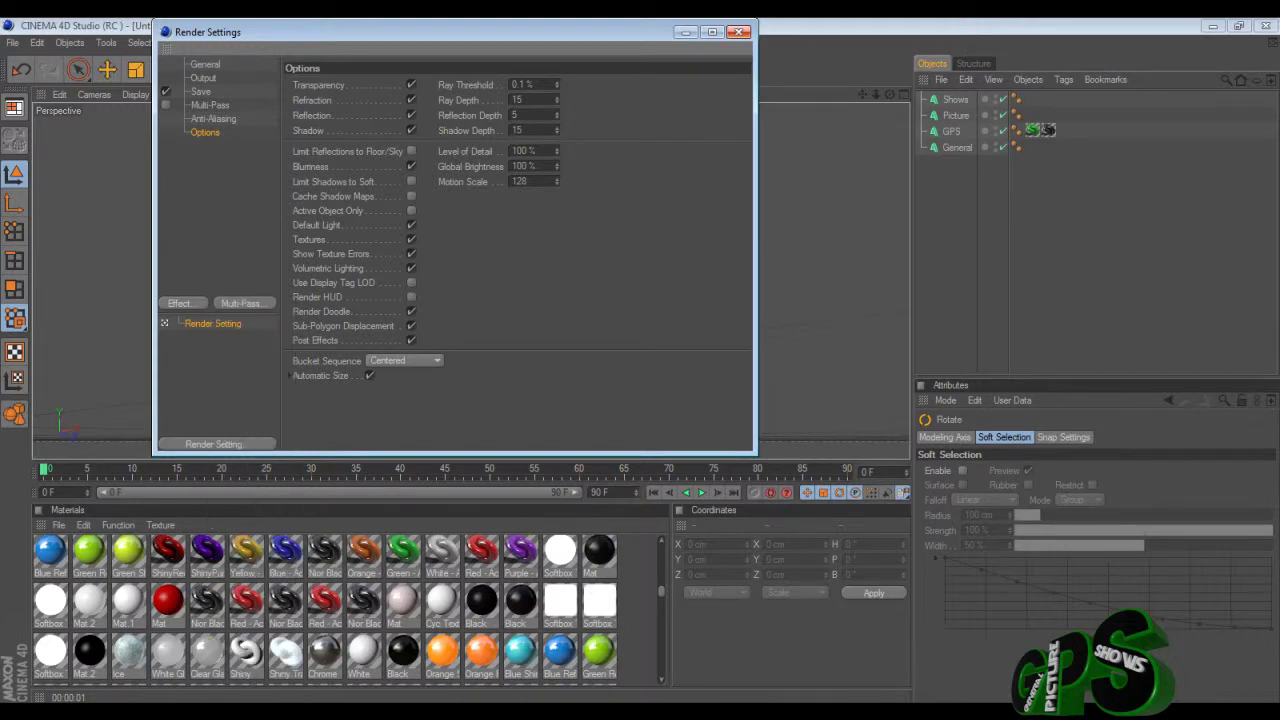
pyautogui.click(738, 32)
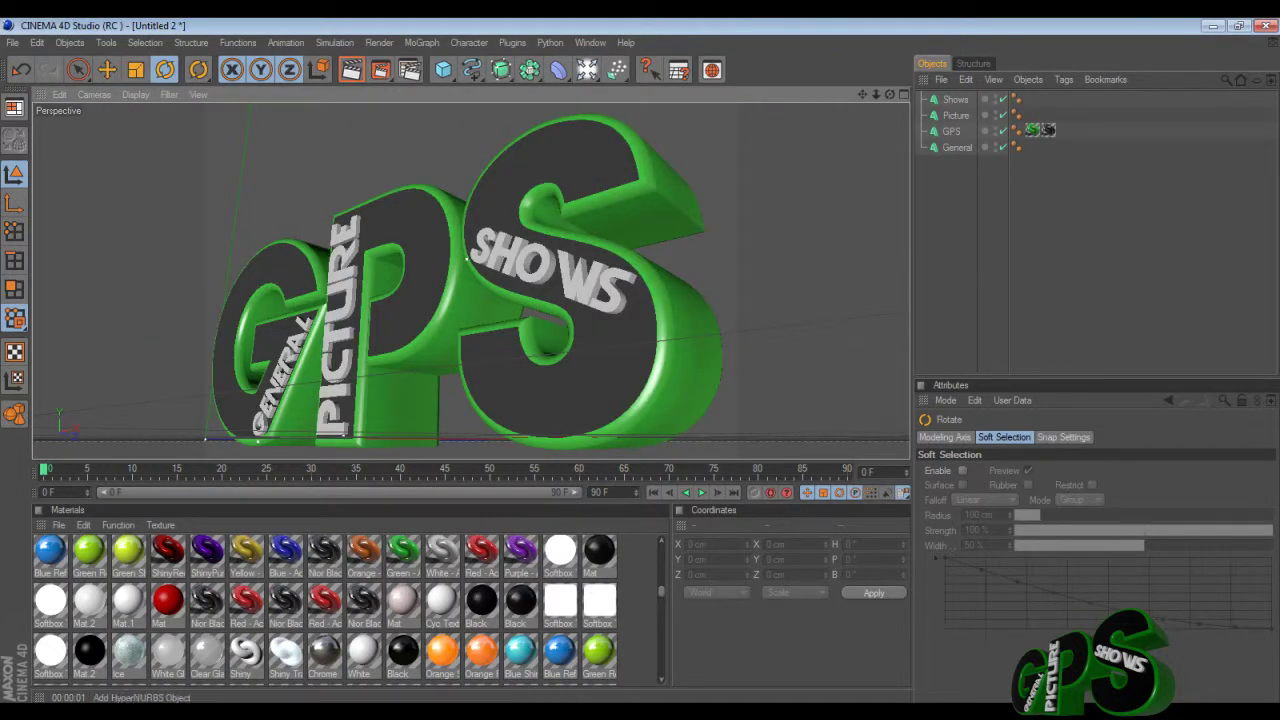
# Test-render the logo in the viewport and render it to the Picture Viewer.
pyautogui.click(351, 69)
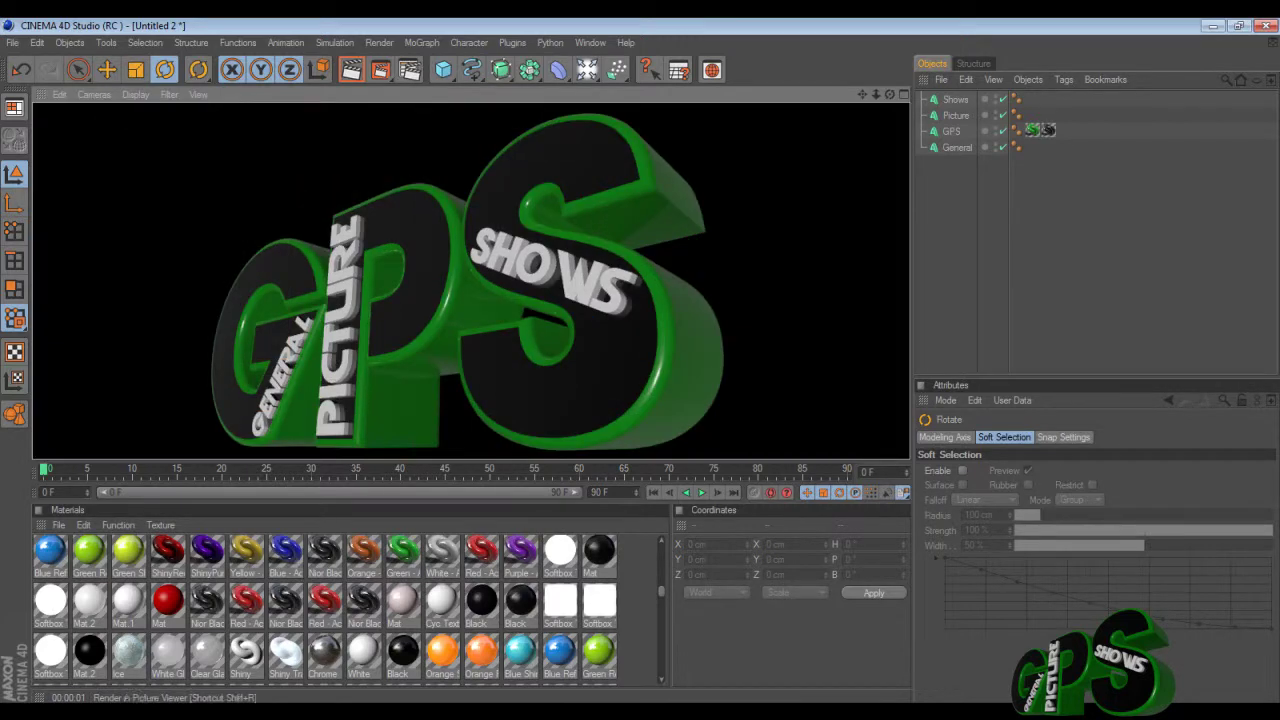
pyautogui.hotkey('shift', 'r')
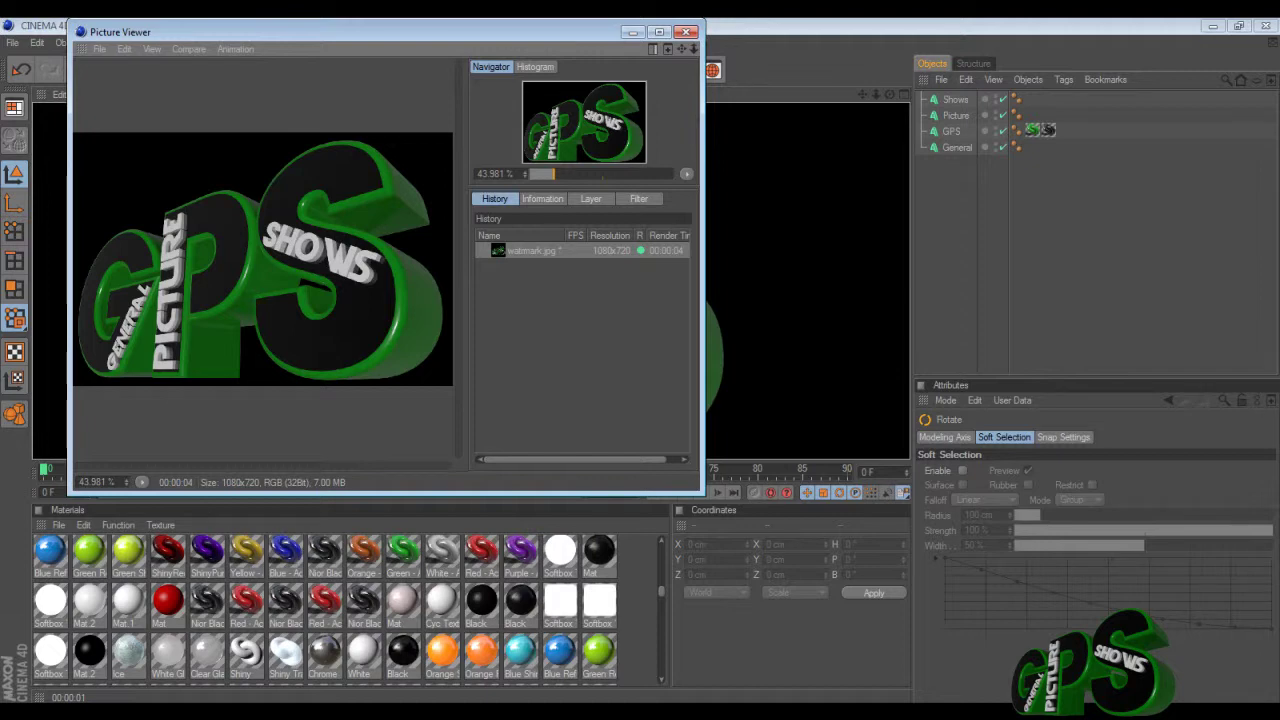
pyautogui.press('super')
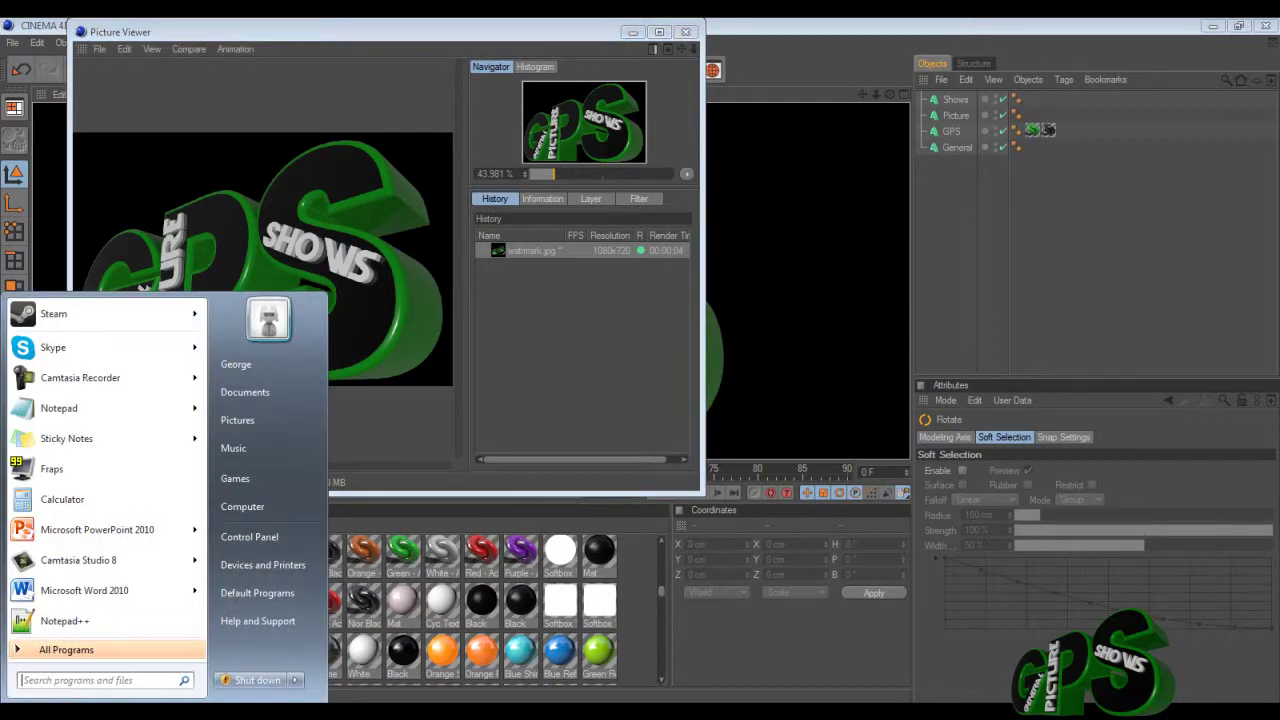
pyautogui.click(67, 438)
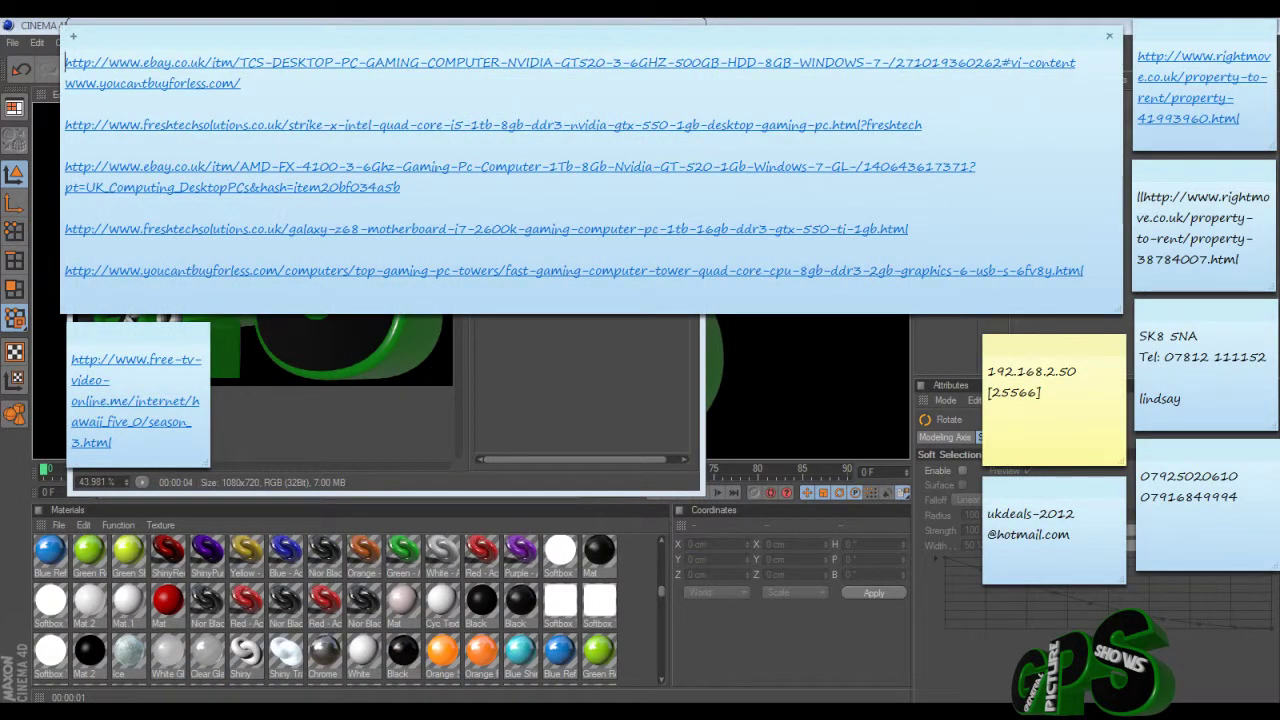
pyautogui.hotkey('alt', 'Tab')
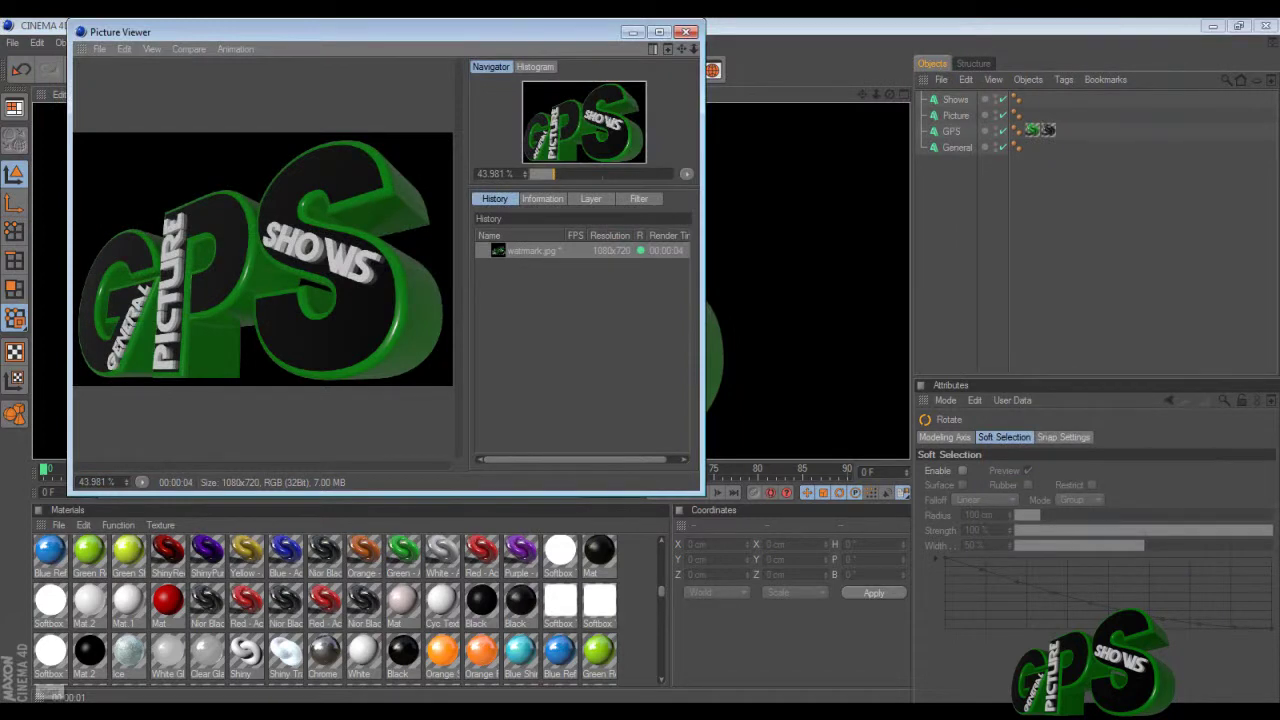
pyautogui.press('super')
pyautogui.press('Up')
pyautogui.press('Up')
pyautogui.press('Up')
pyautogui.press('Up')
pyautogui.press('Up')
pyautogui.press('Up')
pyautogui.press('Up')
pyautogui.press('Up')
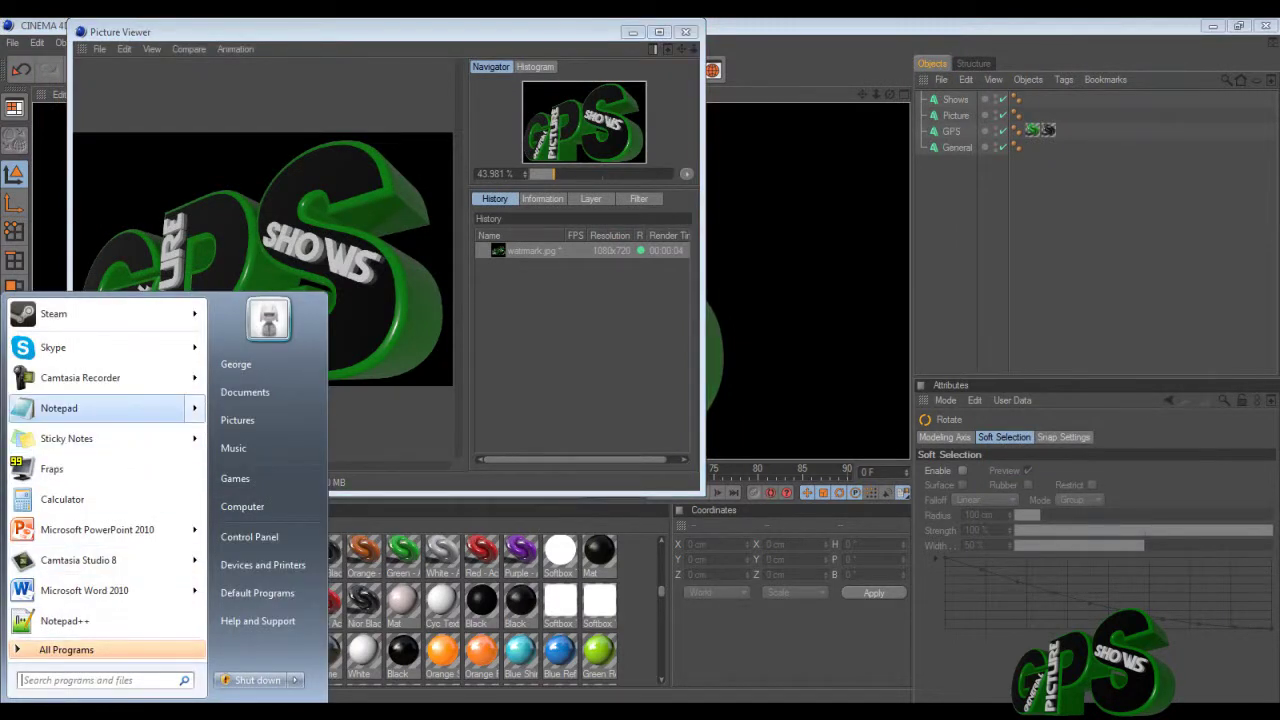
pyautogui.press('Right')
pyautogui.press('Return')
pyautogui.moveTo(480, 166); pyautogui.dragTo(831, 55)
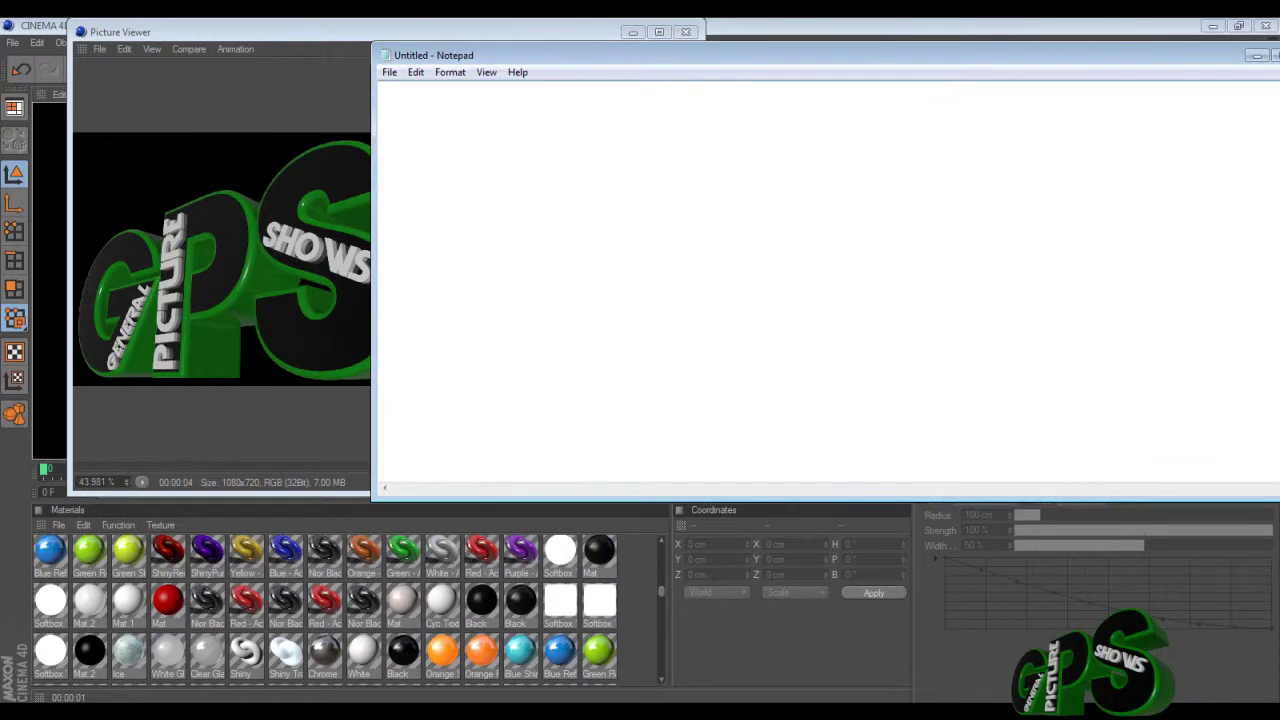
pyautogui.moveTo(831, 55); pyautogui.dragTo(511, 136)
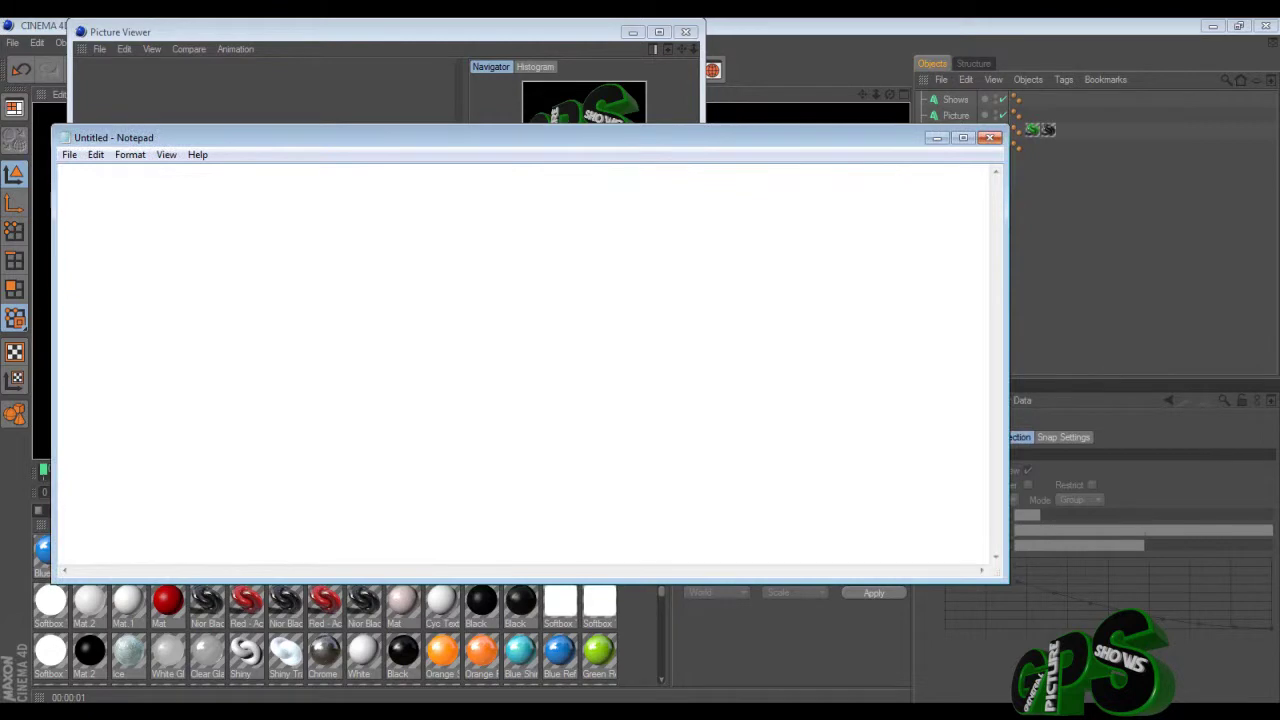
pyautogui.click(989, 137)
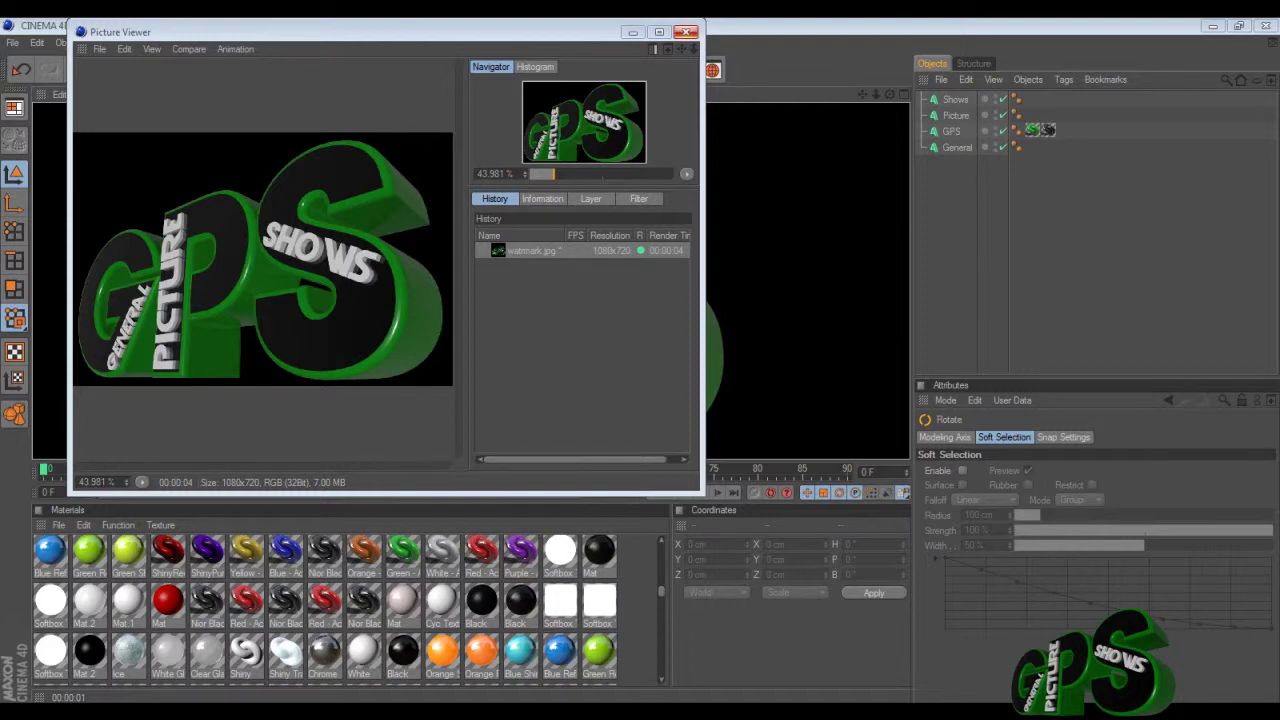
# Close the Picture Viewer, uncover the desktop, and inspect the alpha image A_watrmark.jpg in Windows Photo Viewer.
pyautogui.click(686, 32)
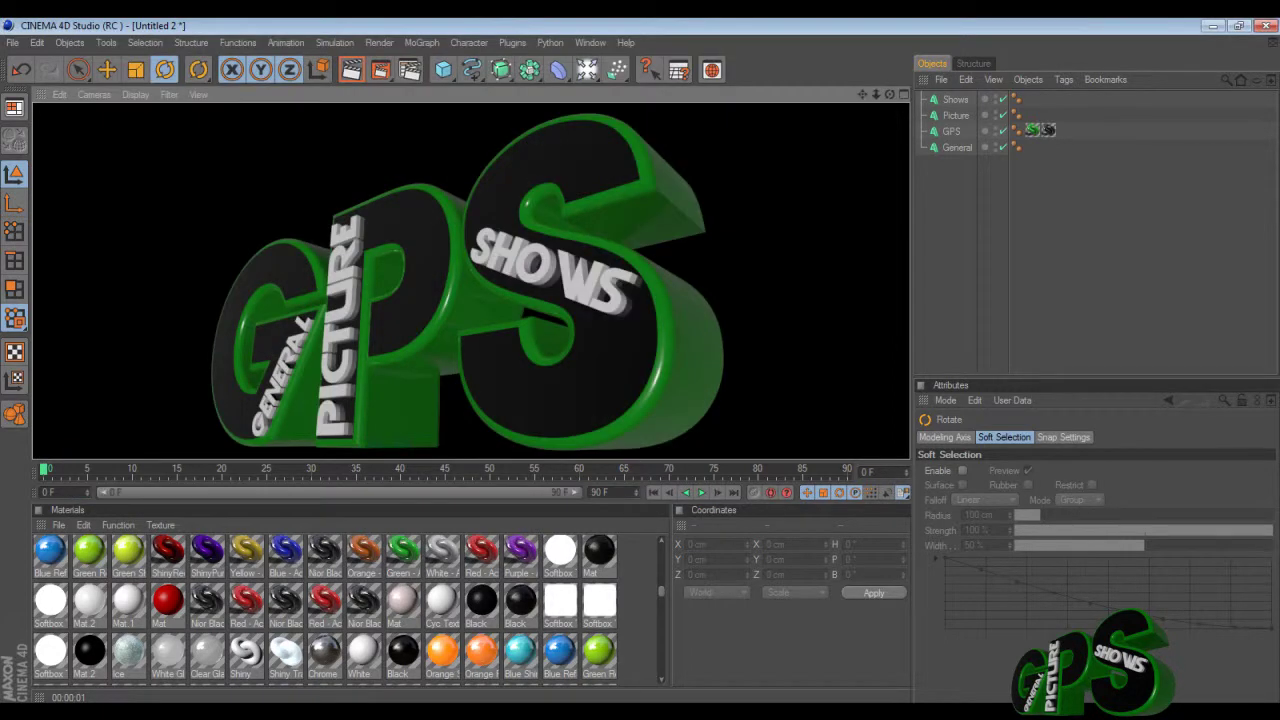
pyautogui.moveTo(788, 25); pyautogui.dragTo(698, 75)
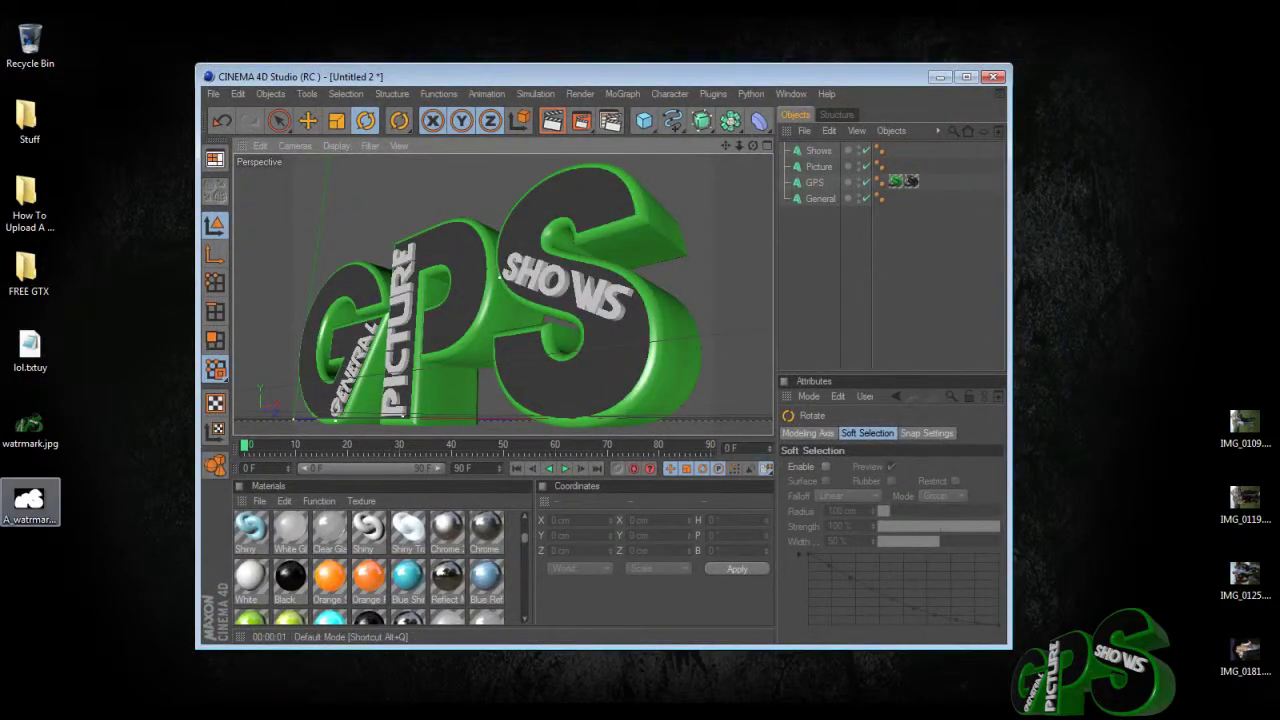
pyautogui.doubleClick(30, 500)
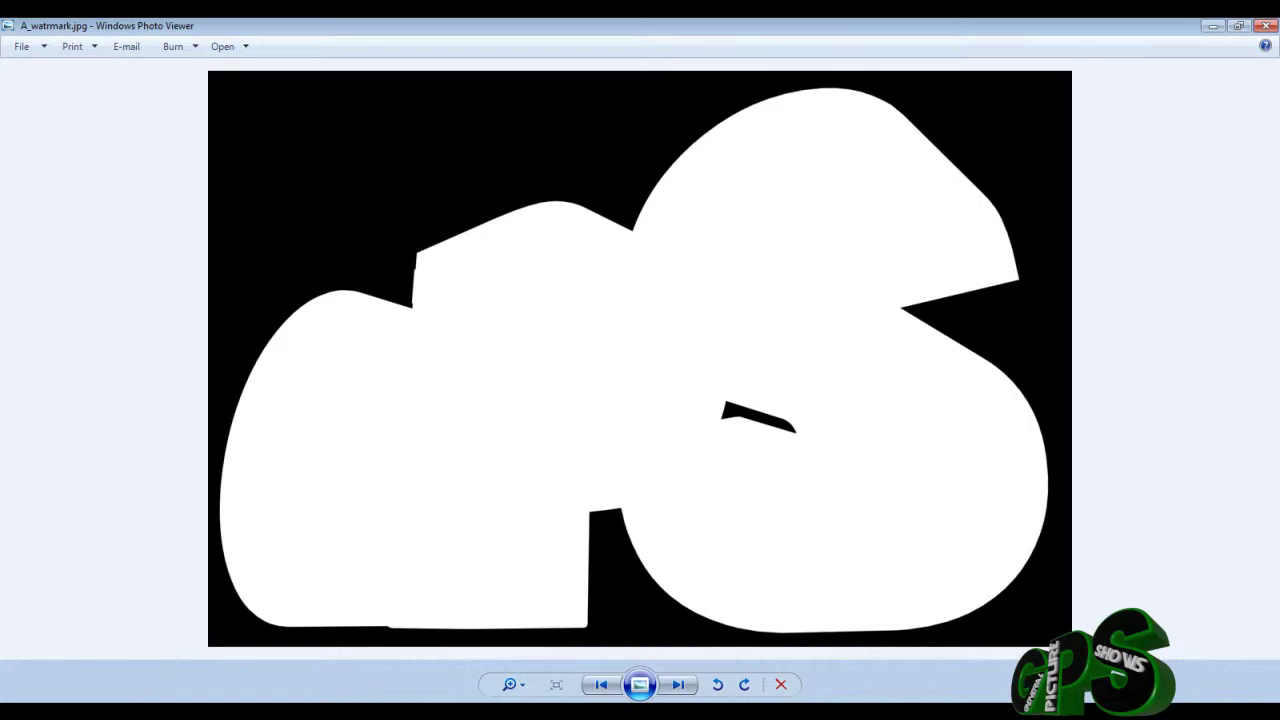
pyautogui.click(1266, 26)
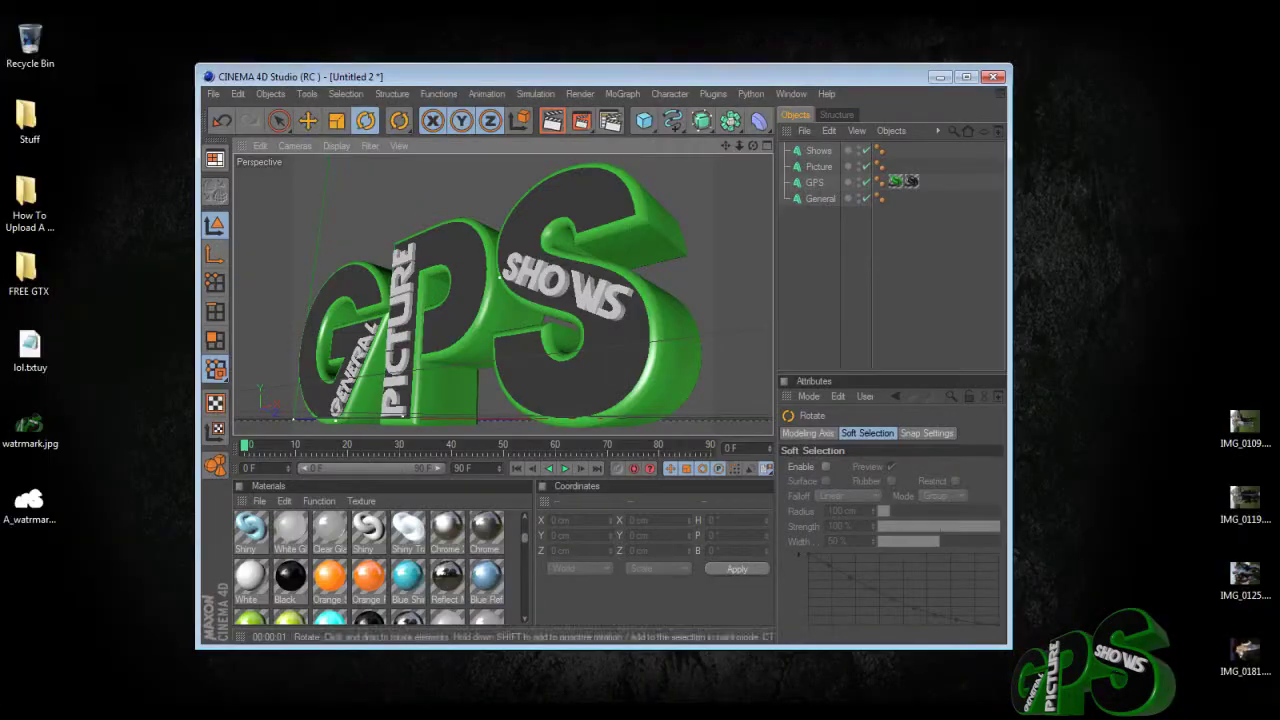
# Disable the alpha channel for the saved image and render the logo to the Picture Viewer again.
pyautogui.moveTo(680, 76); pyautogui.dragTo(649, 18)
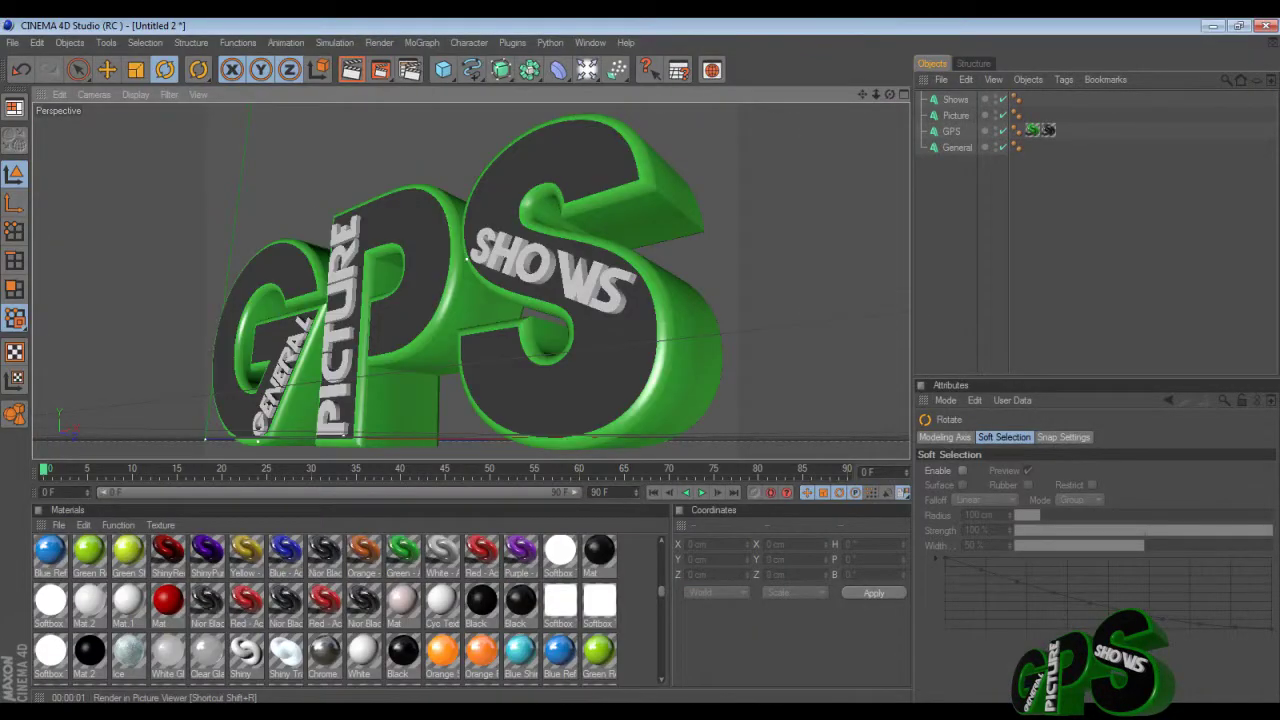
pyautogui.click(409, 69)
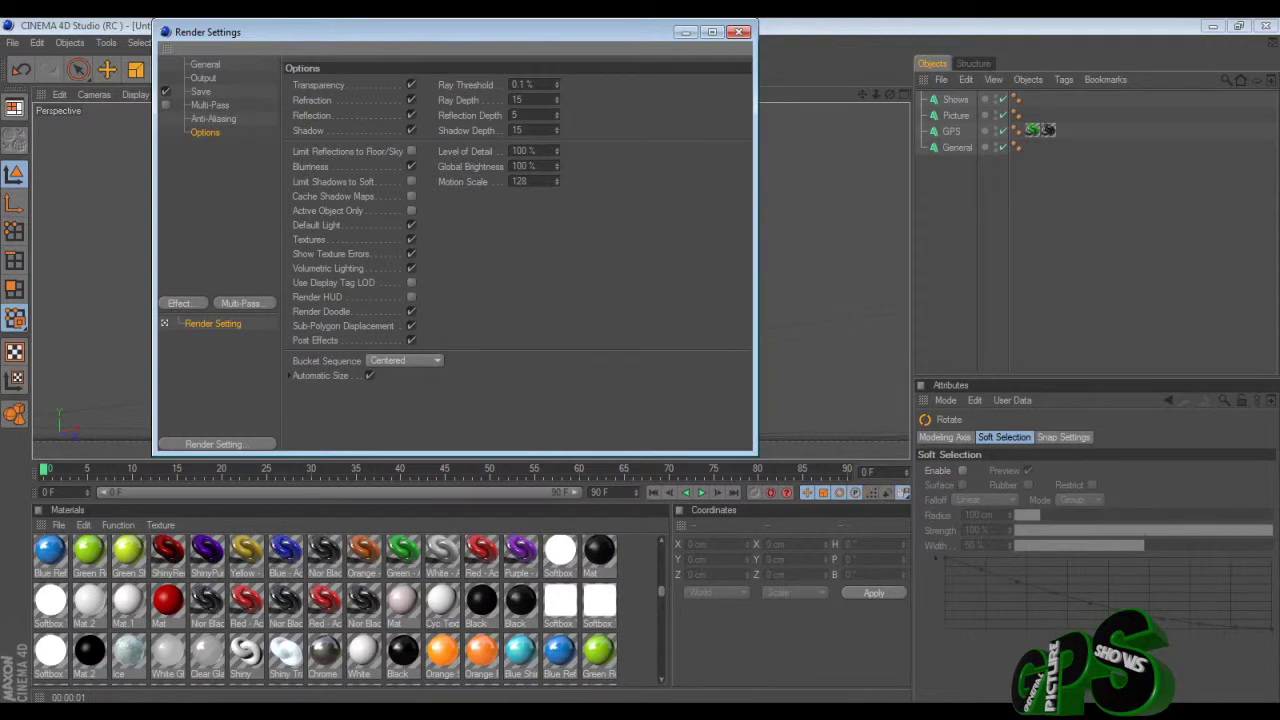
pyautogui.click(201, 92)
pyautogui.click(203, 78)
pyautogui.click(201, 92)
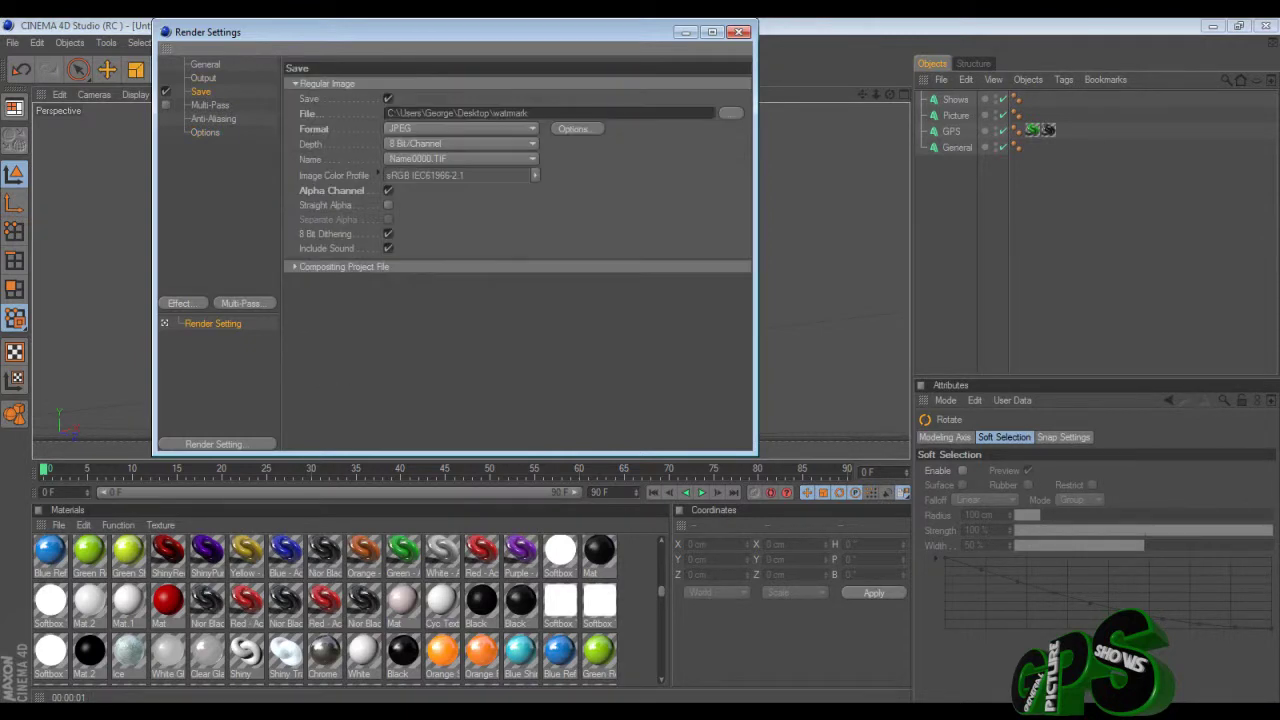
pyautogui.click(388, 205)
pyautogui.click(388, 205)
pyautogui.click(388, 190)
pyautogui.click(738, 32)
pyautogui.click(381, 69)
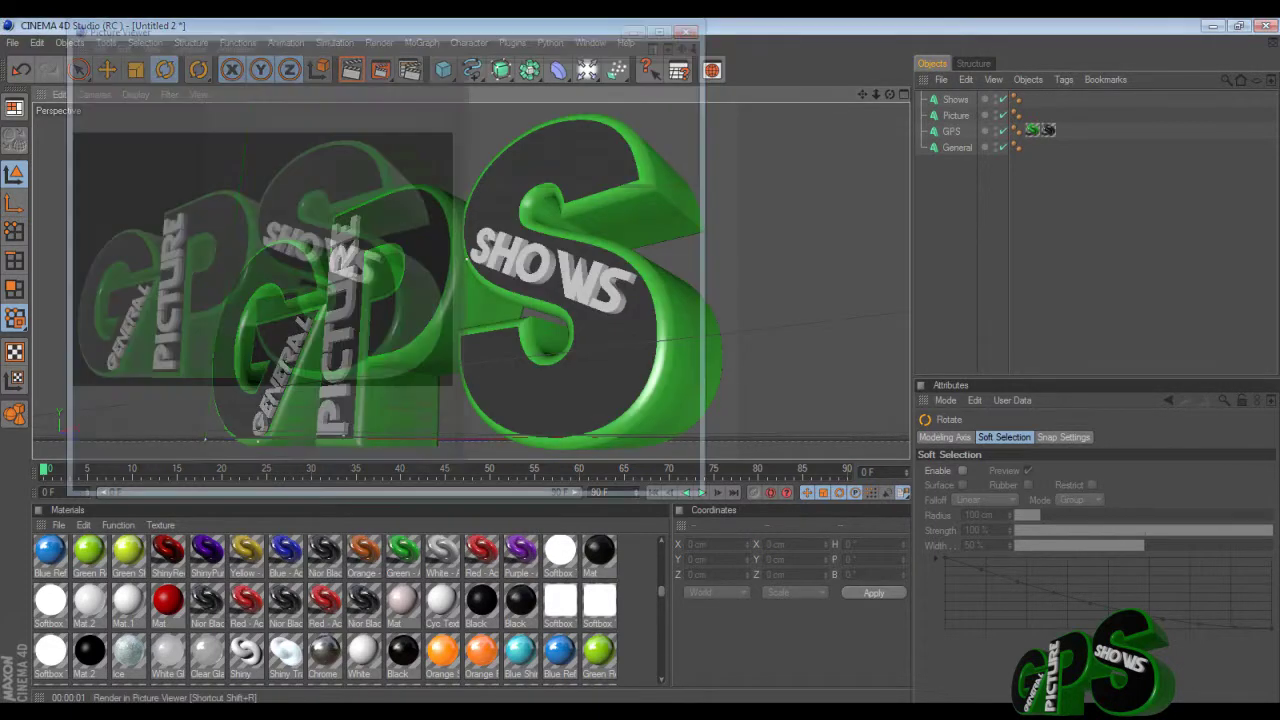
pyautogui.press('Return')
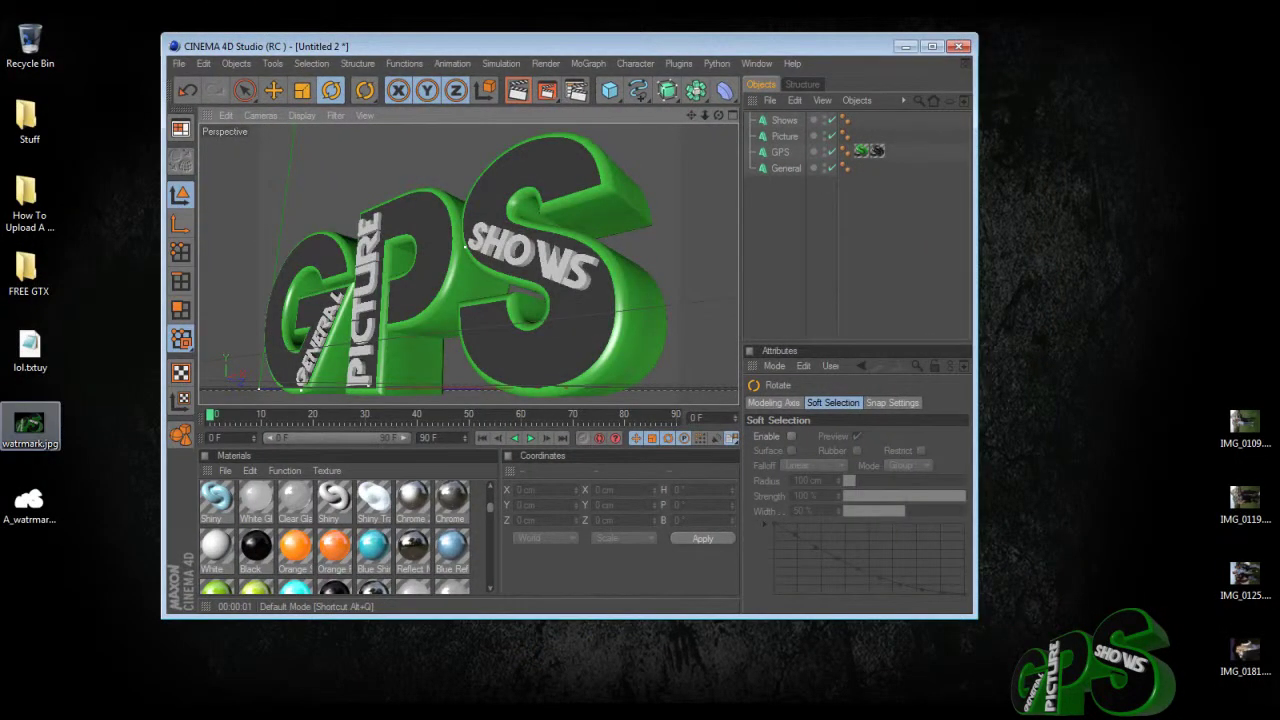
# Open the rendered watrmark.jpg from the desktop, inspect it, and close the photo viewer.
pyautogui.doubleClick(30, 426)
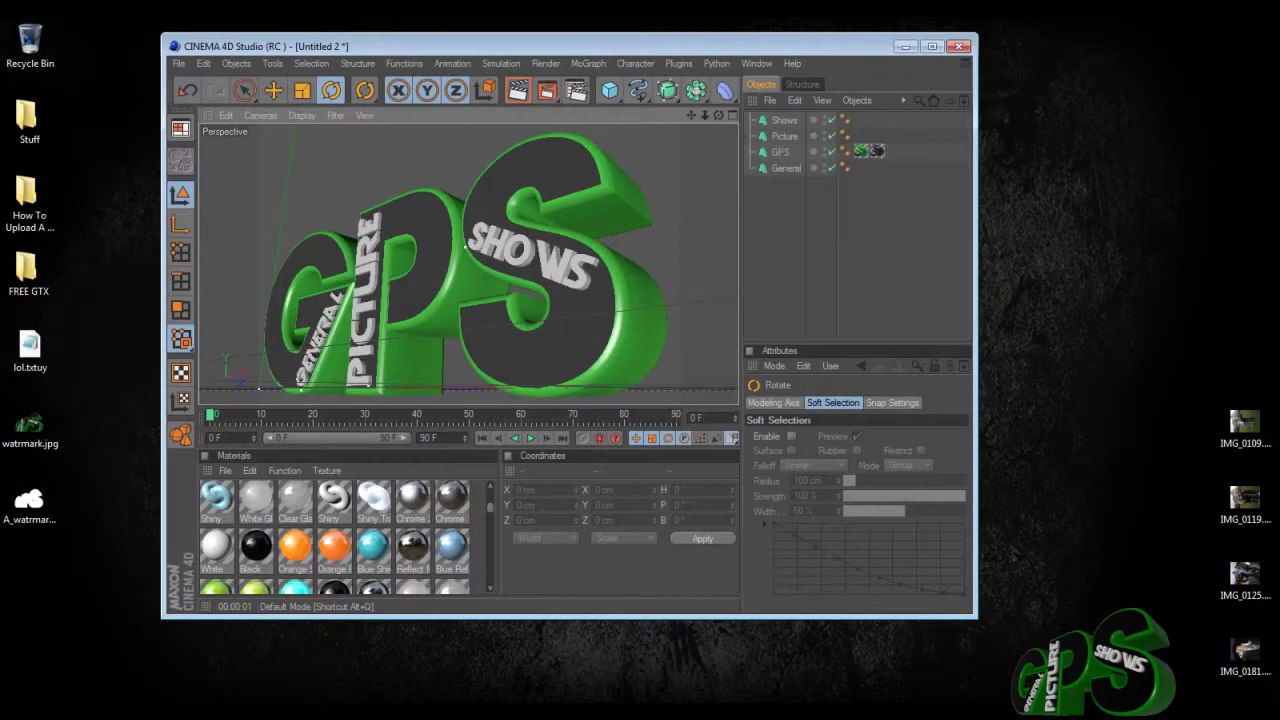
pyautogui.click(30, 510)
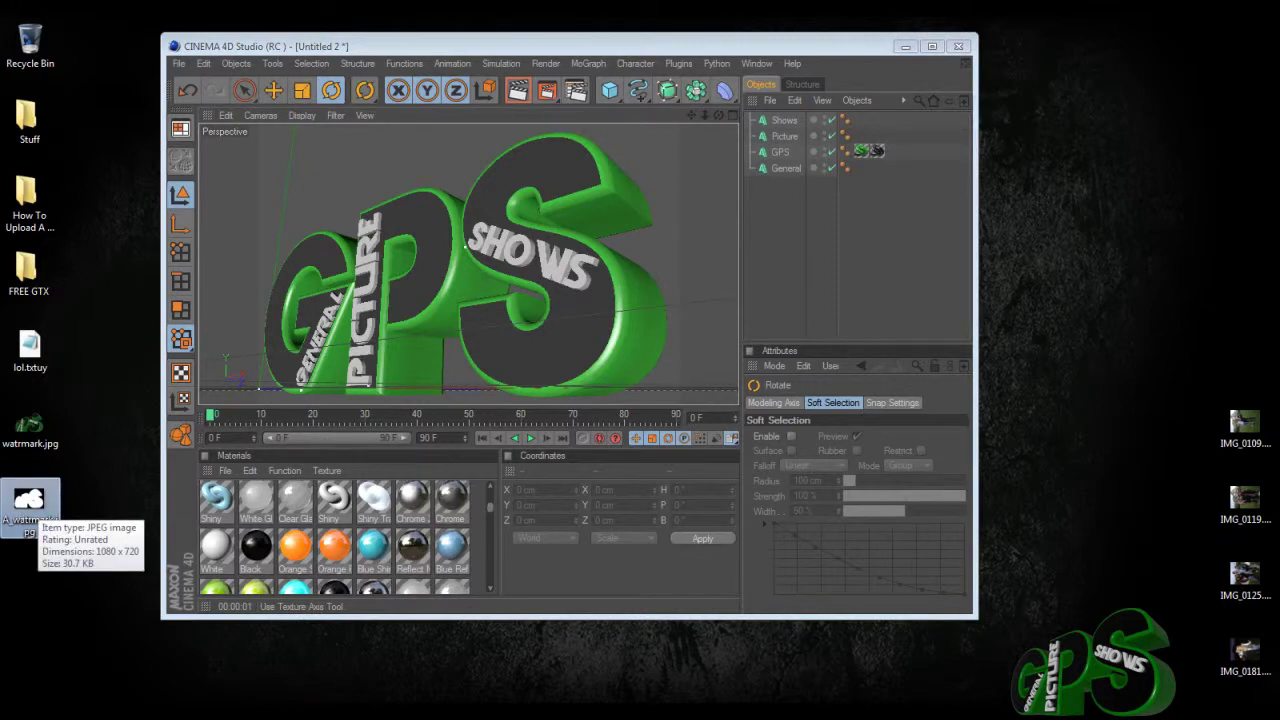
pyautogui.doubleClick(30, 427)
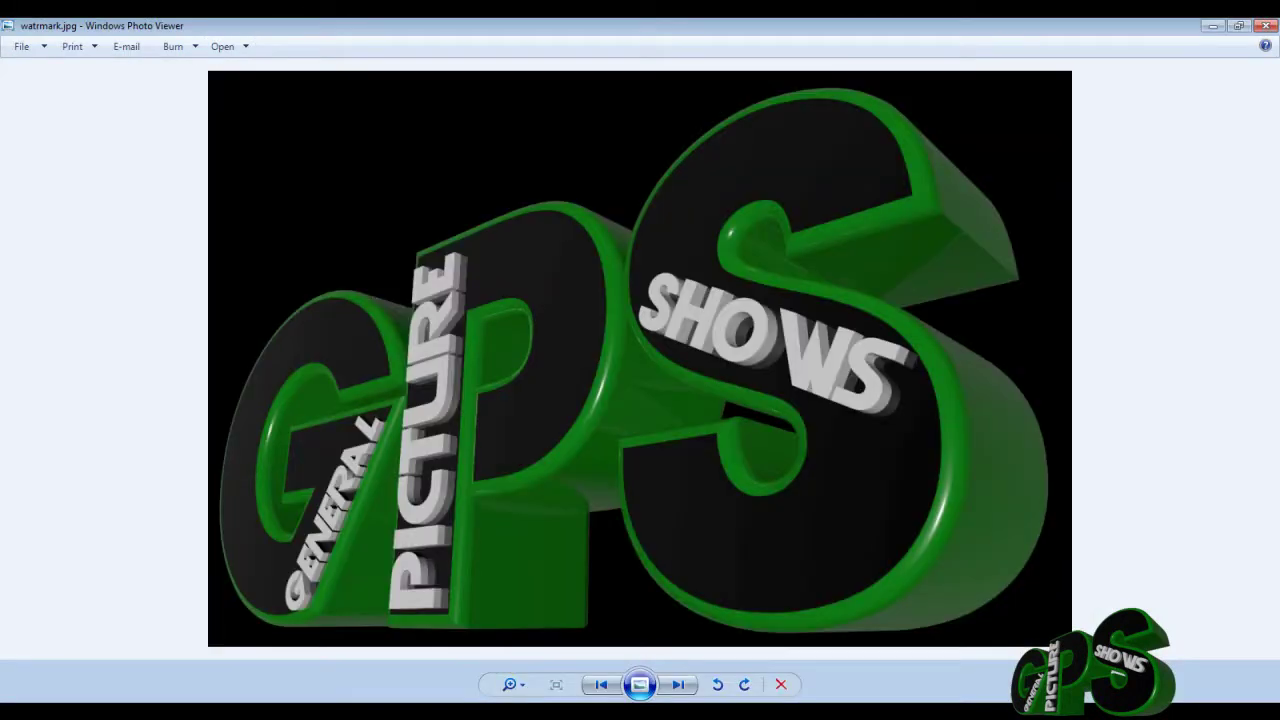
pyautogui.click(1266, 26)
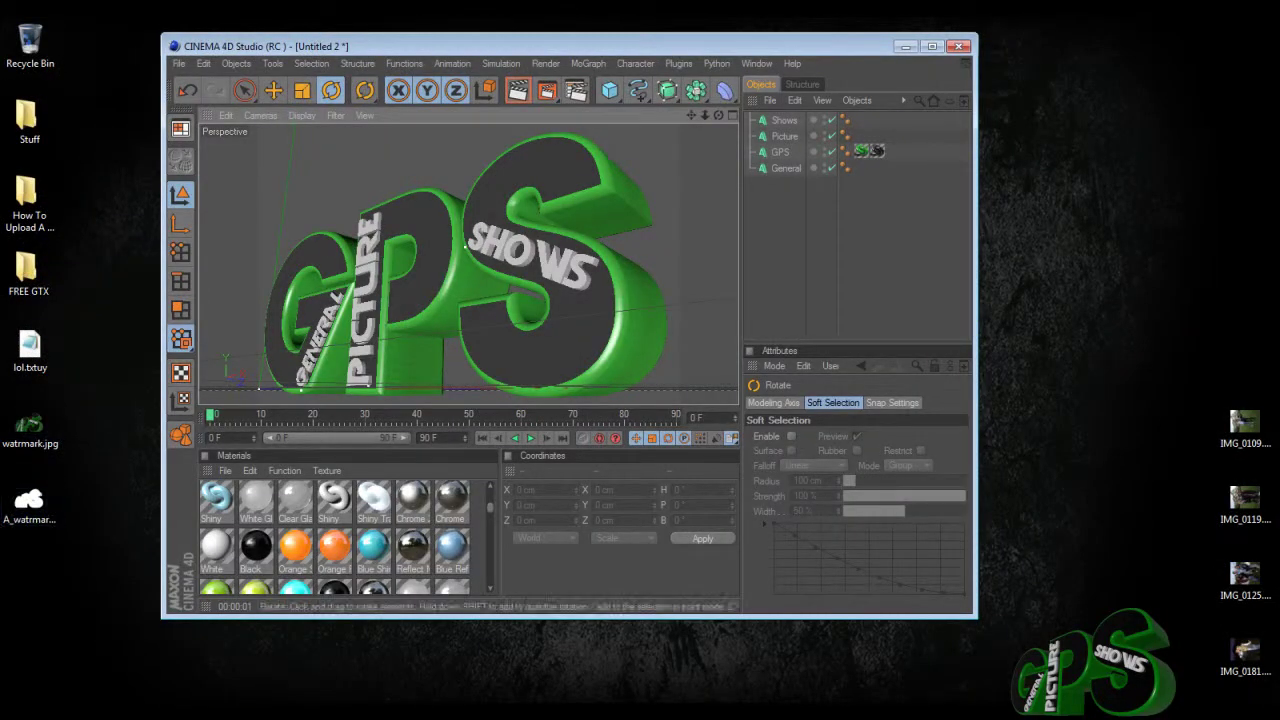
# Delete watrmark.jpg and A_watrmark.jpg from the desktop.
pyautogui.moveTo(2, 412); pyautogui.dragTo(56, 598)
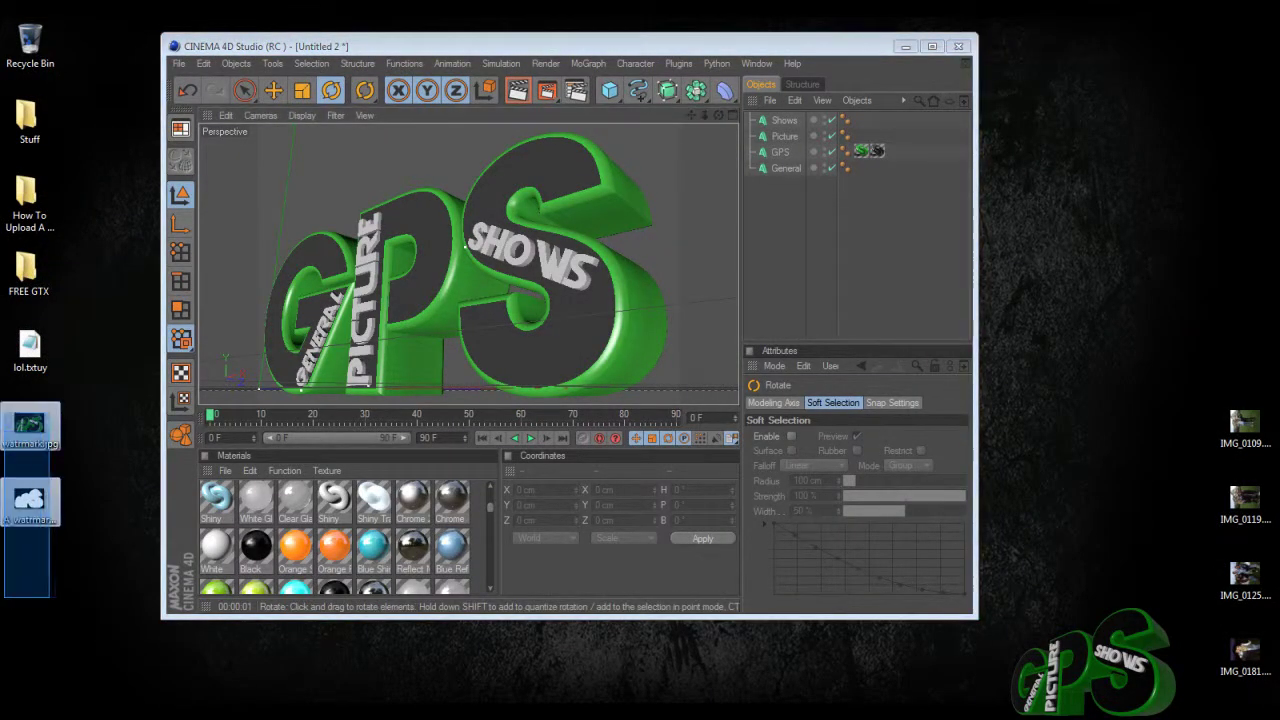
pyautogui.press('Delete')
pyautogui.press('Return')
# Enable the alpha channel for the saved image and render the logo to the Picture Viewer.
pyautogui.hotkey('ctrl', 'b')
pyautogui.click(388, 190)
pyautogui.click(739, 32)
pyautogui.click(518, 90)
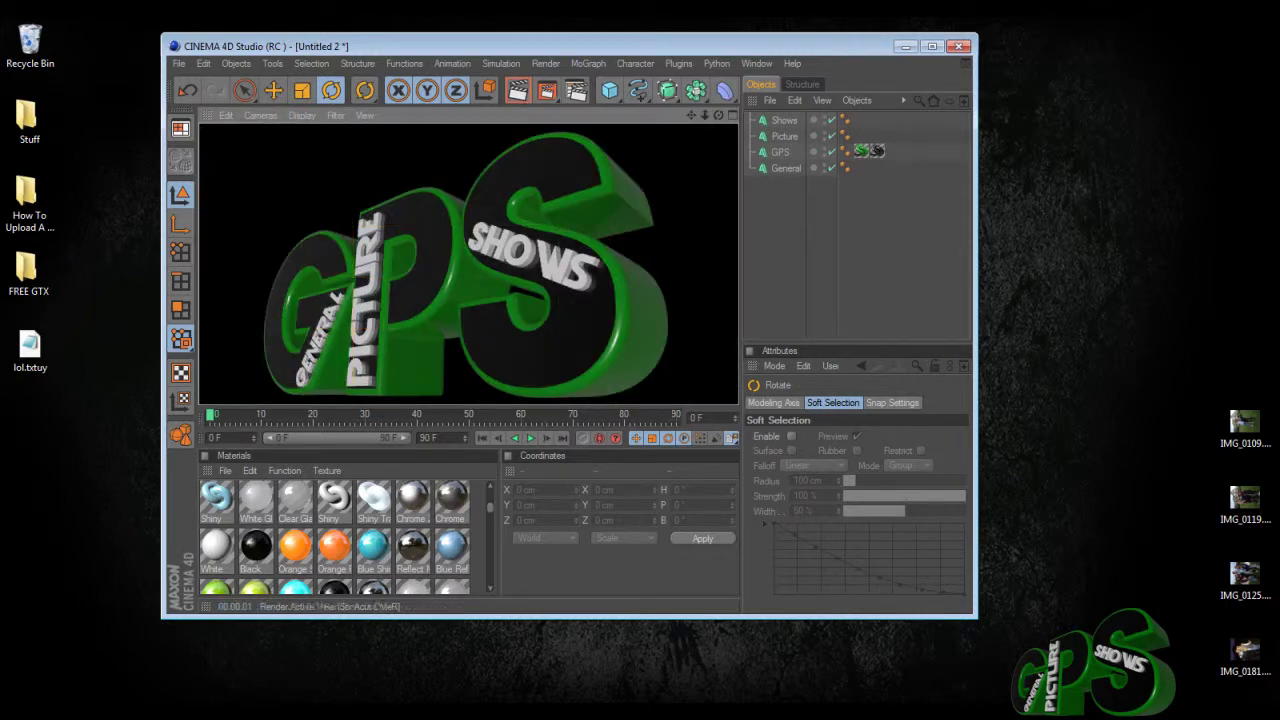
pyautogui.click(547, 90)
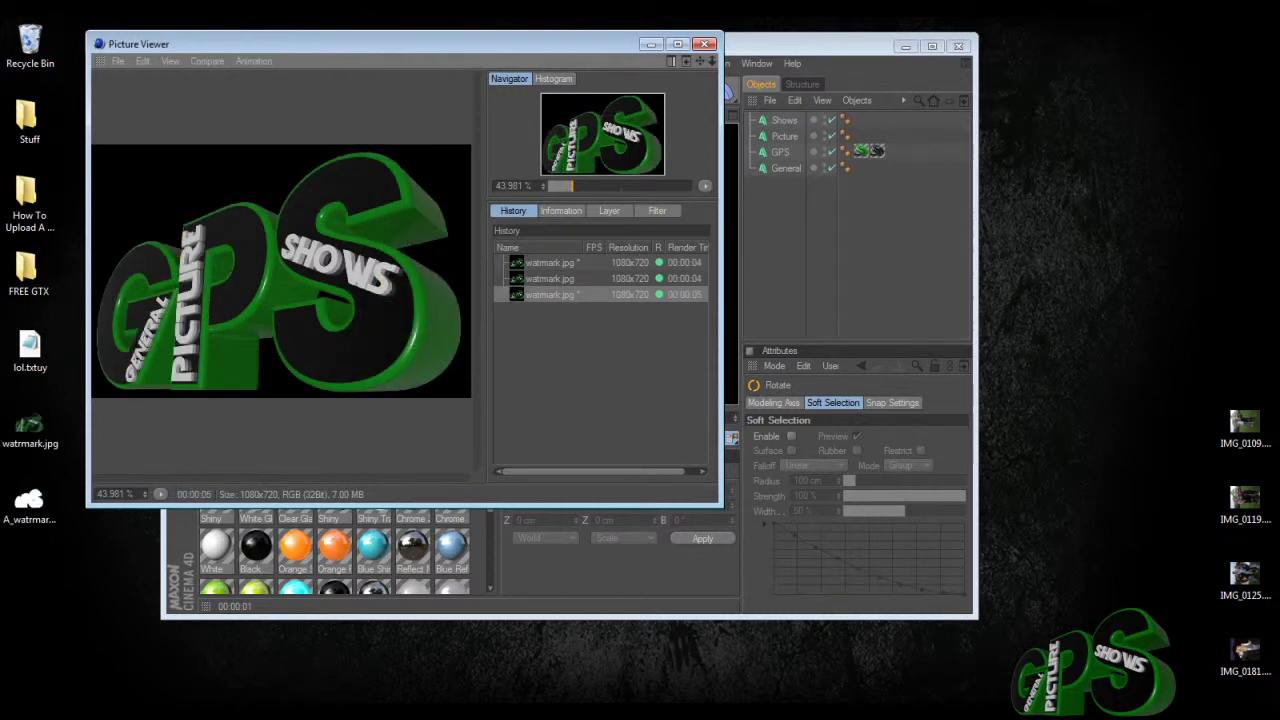
# Close the Picture Viewer and inspect the saved A_watrmark.jpg and watrmark.jpg images from the desktop.
pyautogui.click(704, 44)
pyautogui.doubleClick(29, 503)
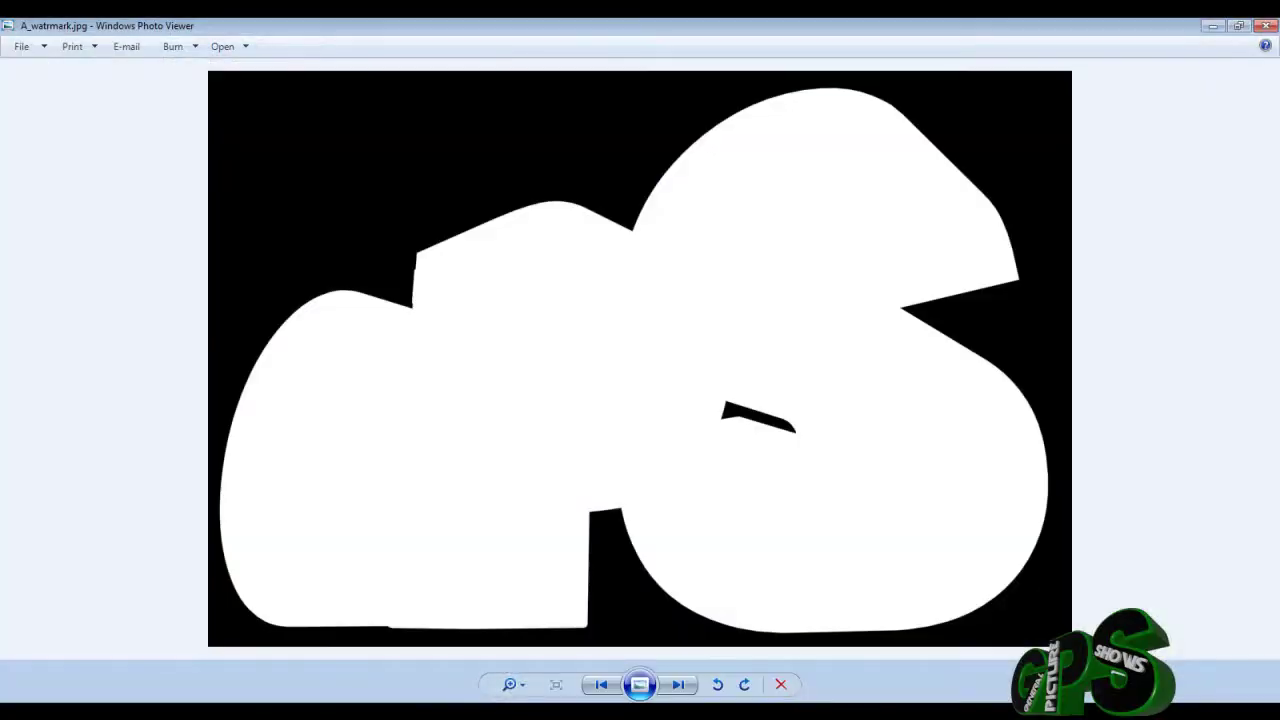
pyautogui.click(1266, 26)
pyautogui.doubleClick(29, 427)
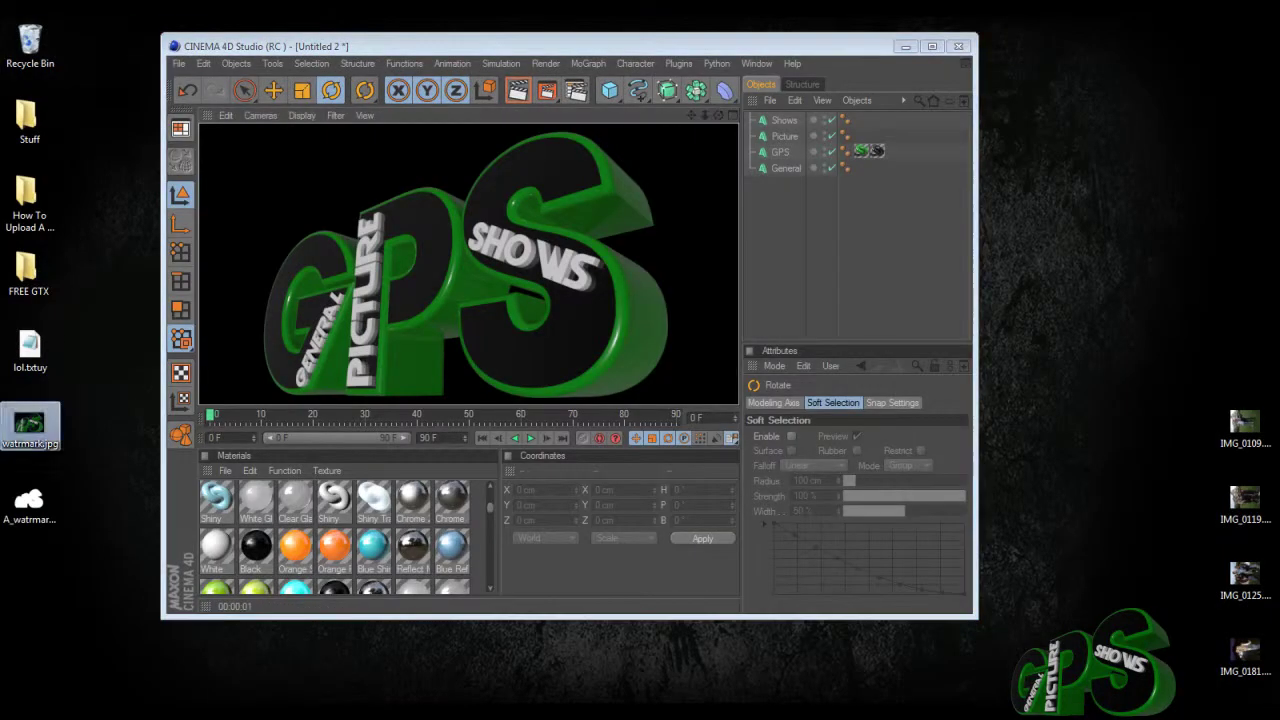
pyautogui.click(1266, 25)
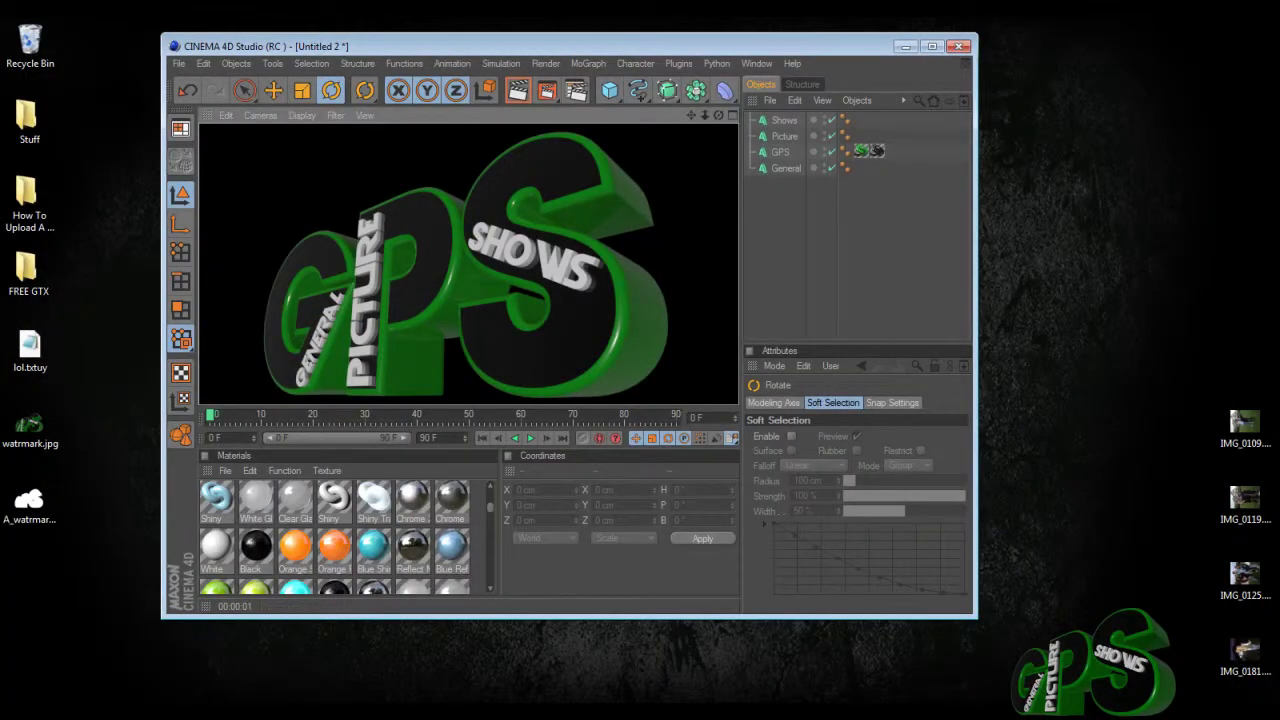